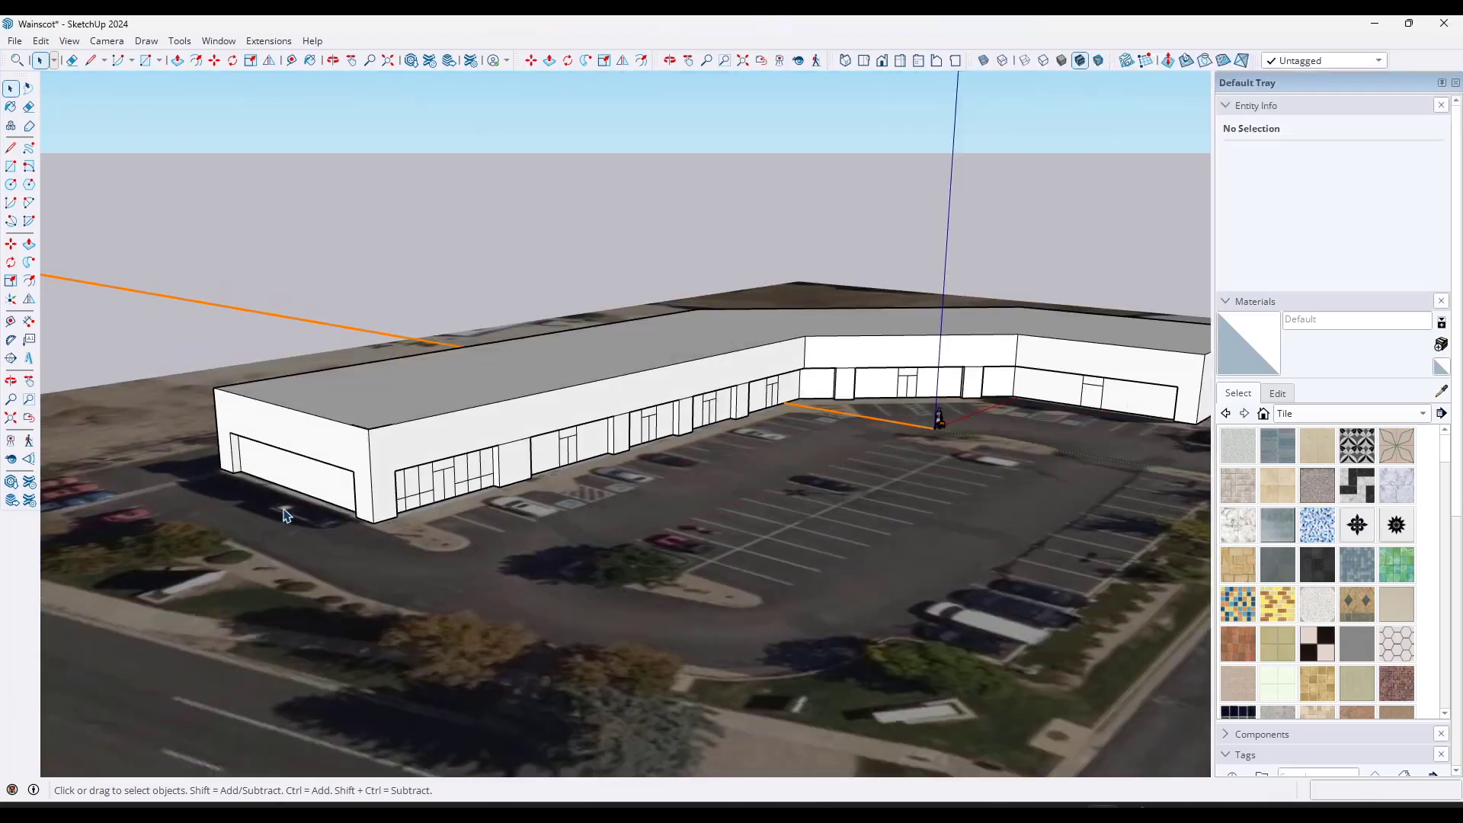
Step: Examine the strip building's facade and the flat window and door outlines of its storefronts from several angles
scroll(327, 503, up, 5)
mouse_move(339, 485)
middle_down()
mouse_move(359, 461)
mouse_move(340, 464)
middle_up()
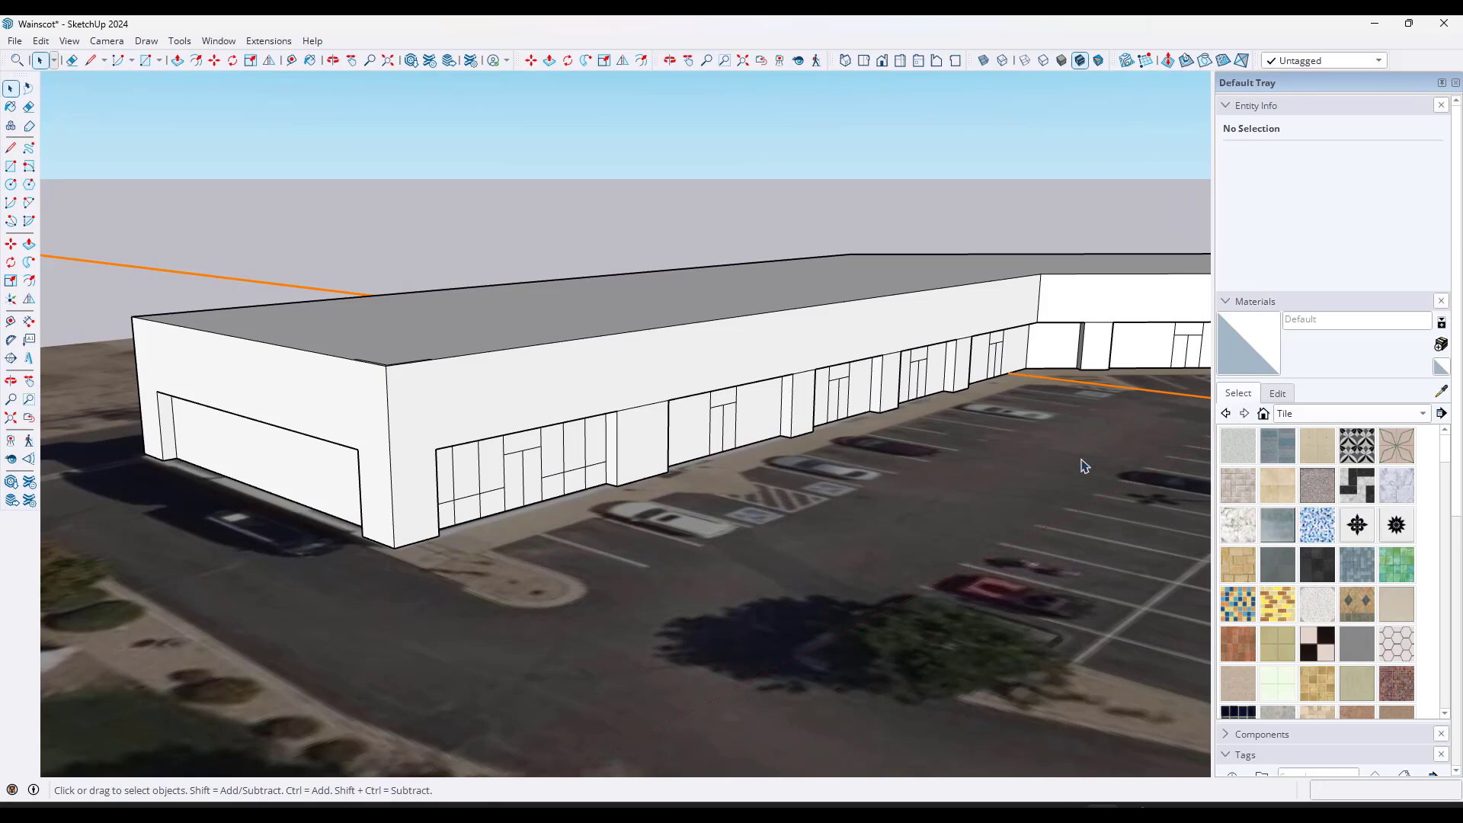
middle_drag(1003, 464, 417, 436)
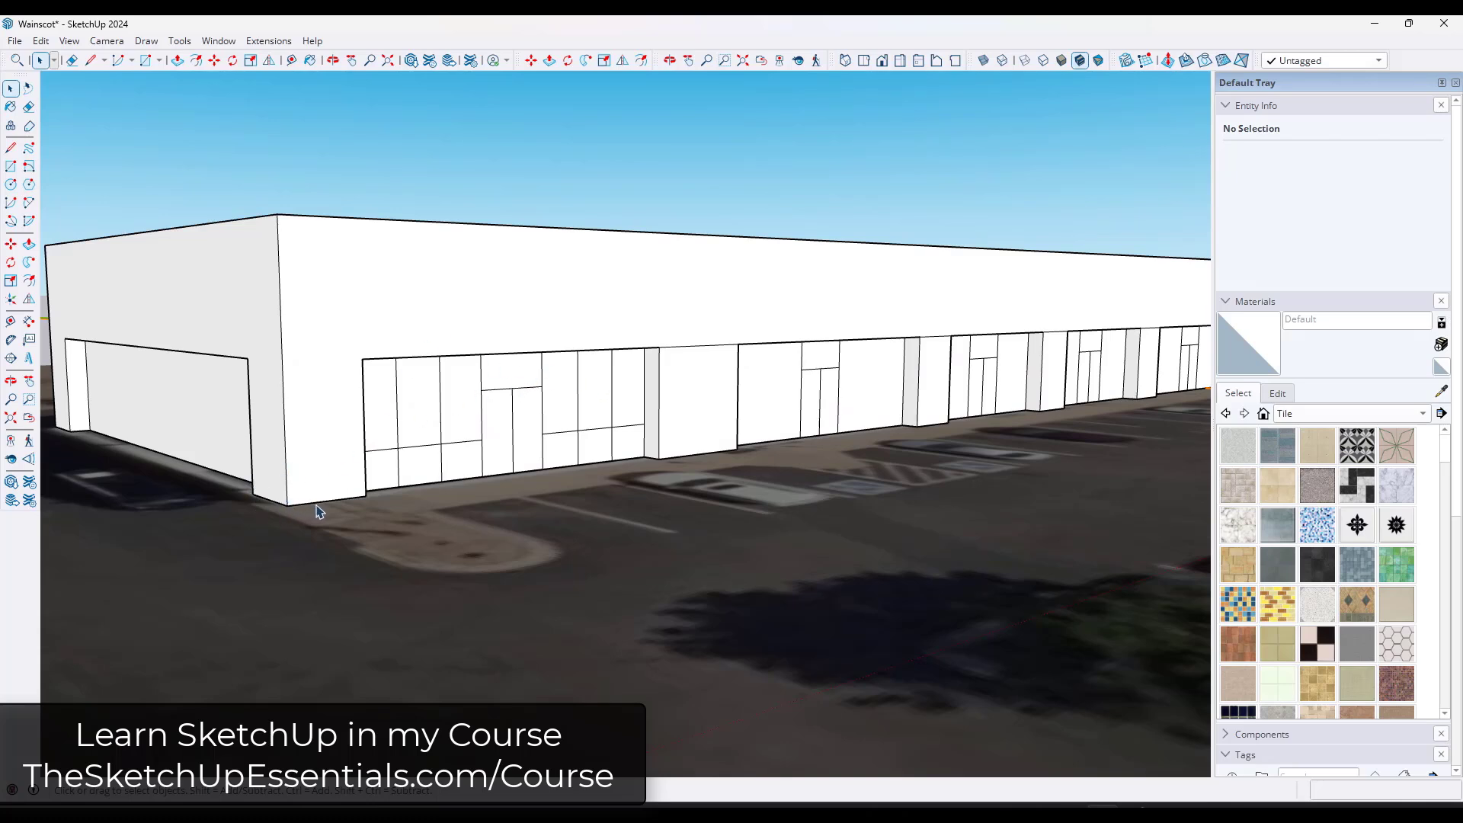
middle_drag(524, 514, 467, 450)
scroll(376, 439, up, 1)
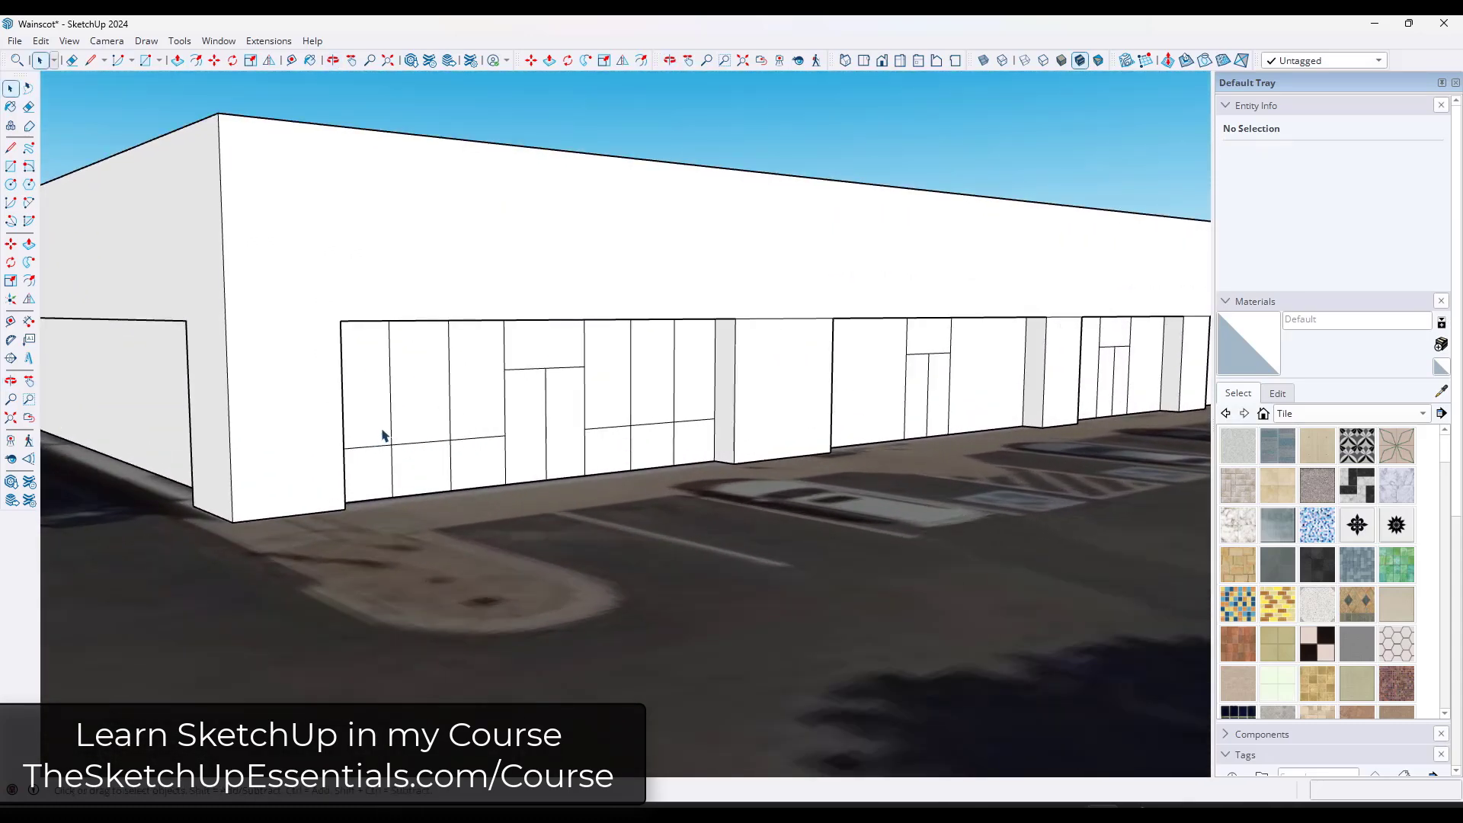
scroll(425, 425, down, 8)
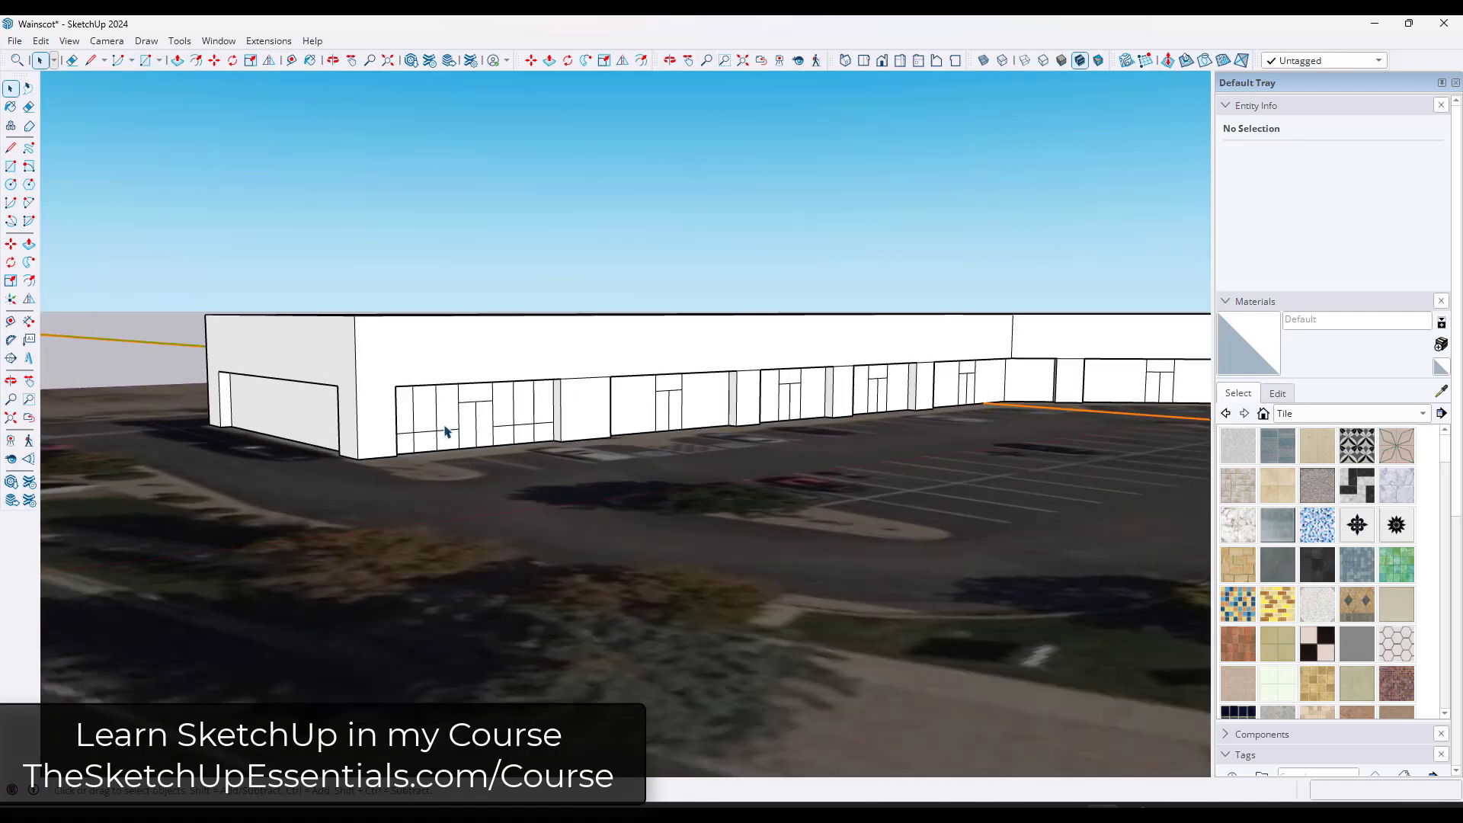
middle_drag(575, 411, 655, 442)
scroll(206, 381, up, 4)
middle_drag(206, 381, 274, 415)
scroll(314, 402, up, 2)
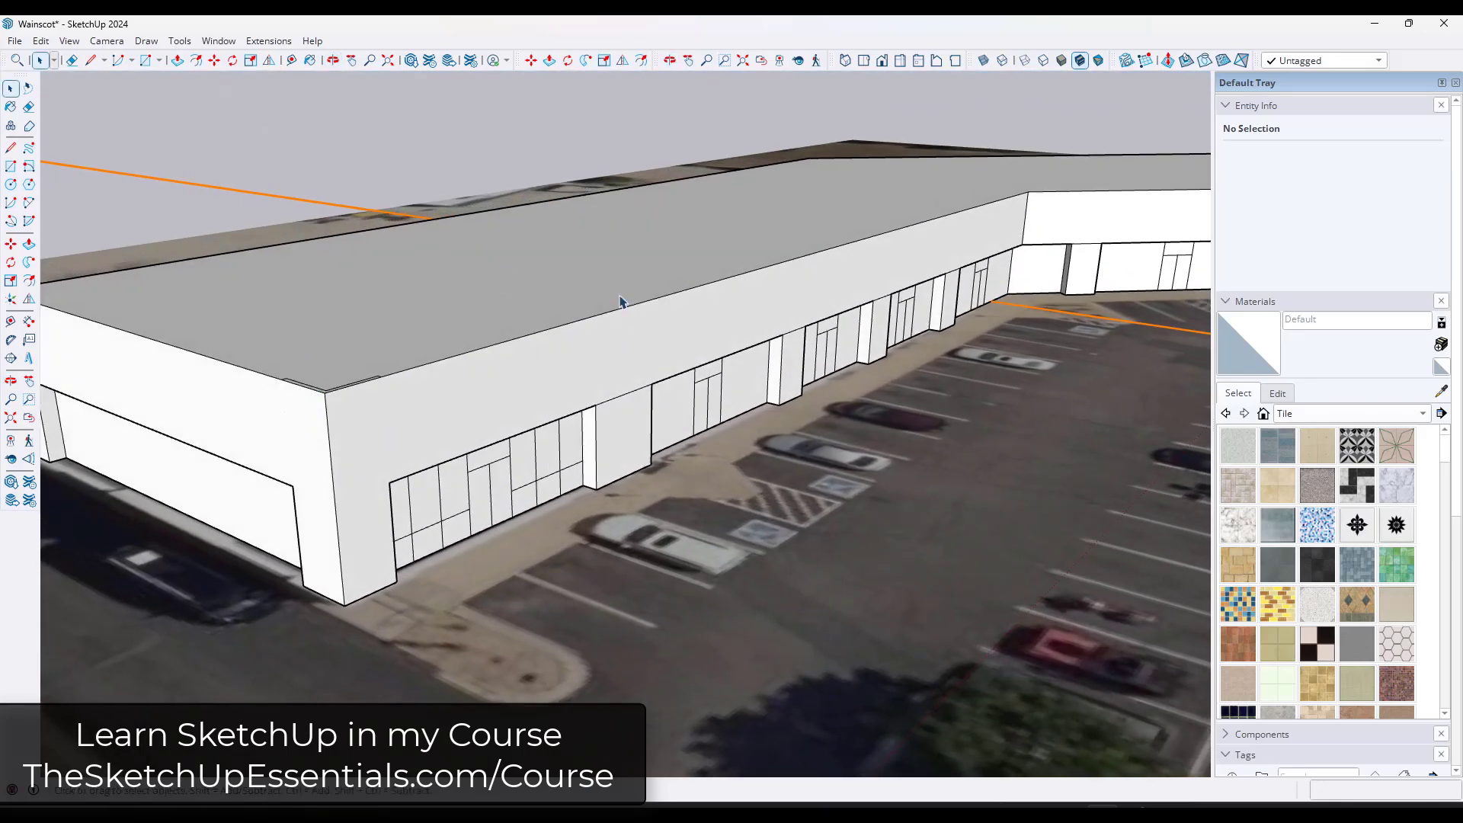
middle_drag(428, 496, 414, 413)
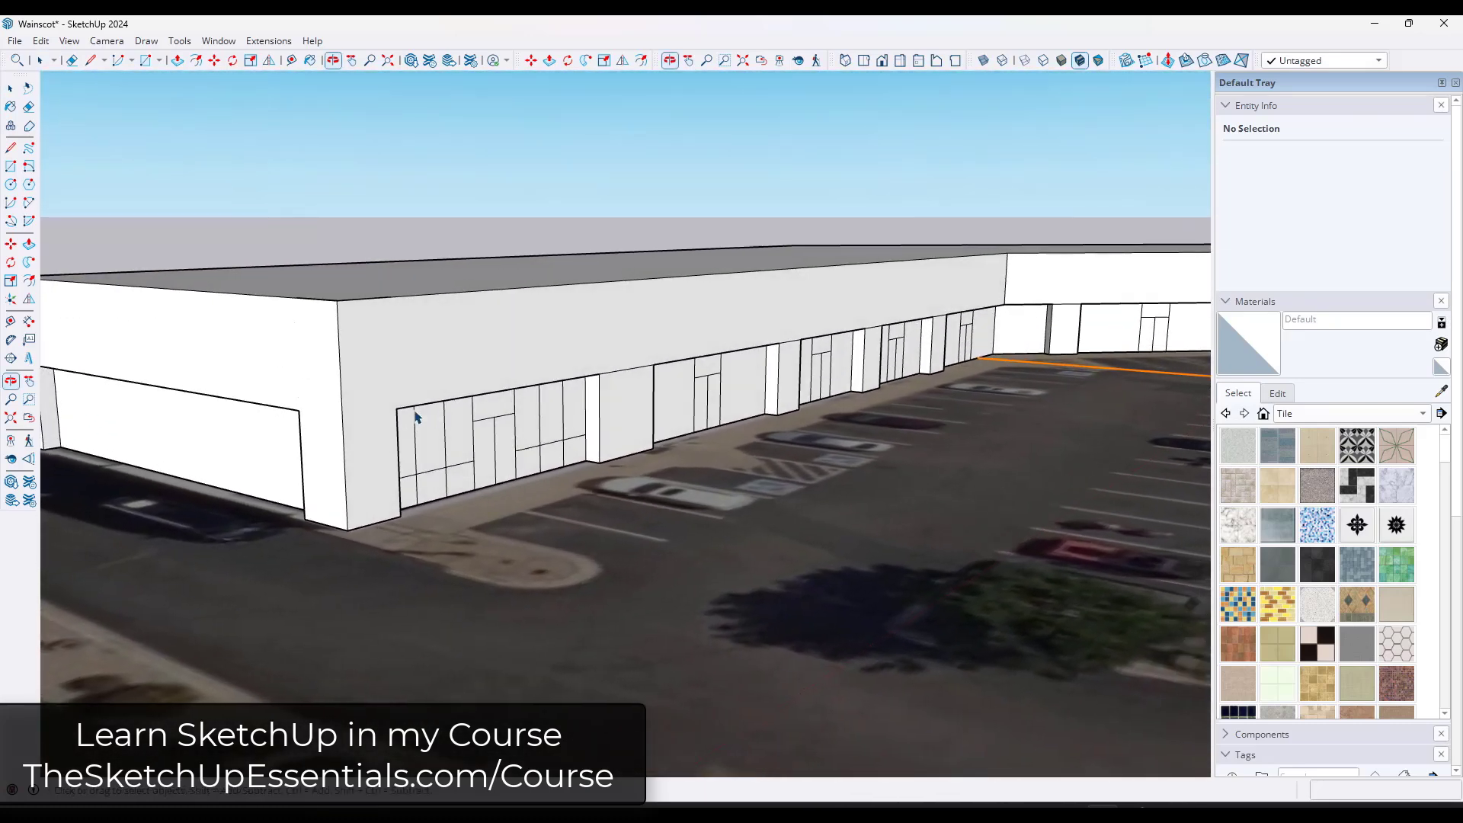
scroll(330, 469, down, 2)
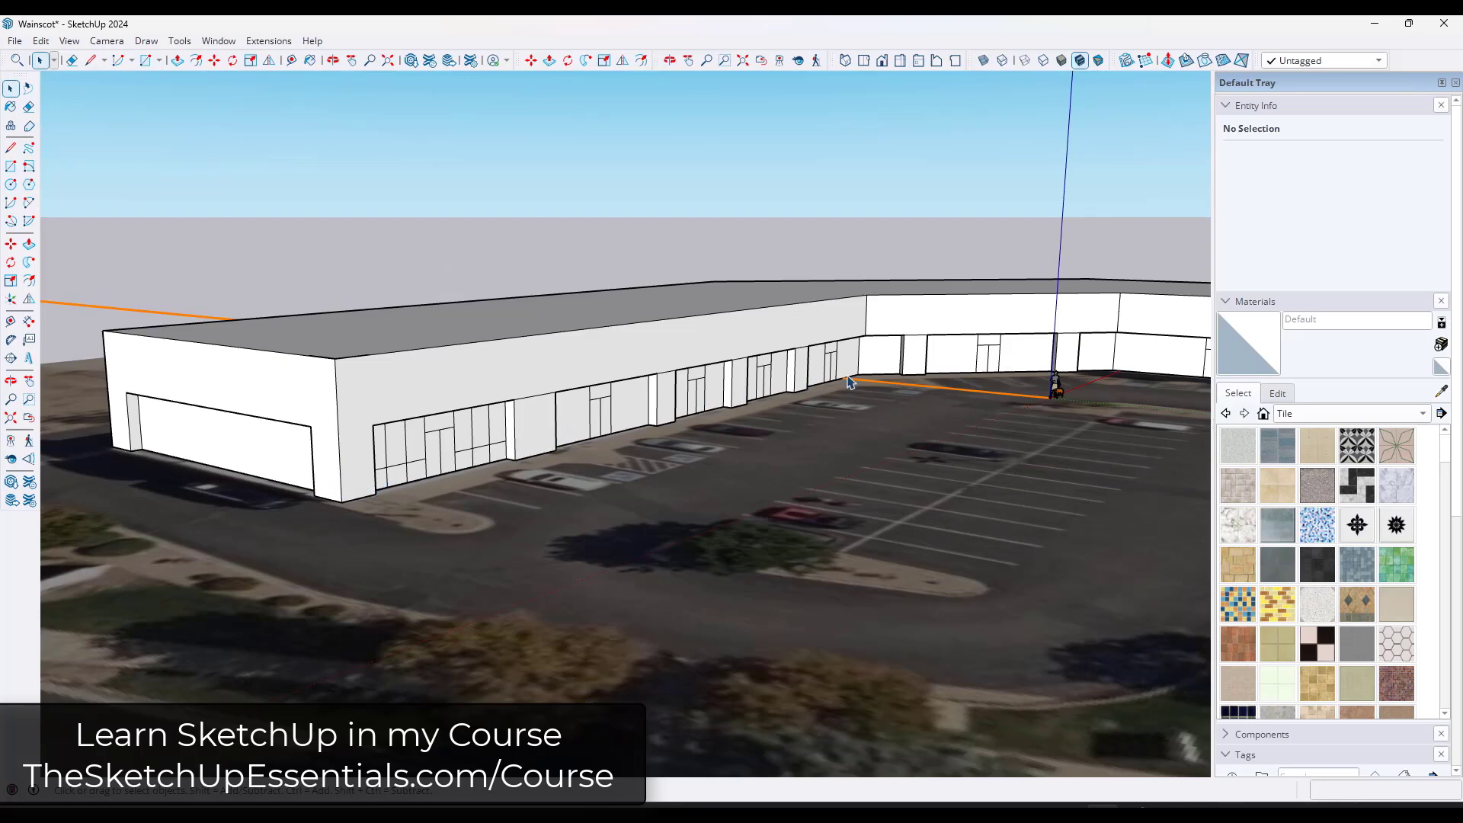
middle_drag(1023, 371, 827, 391)
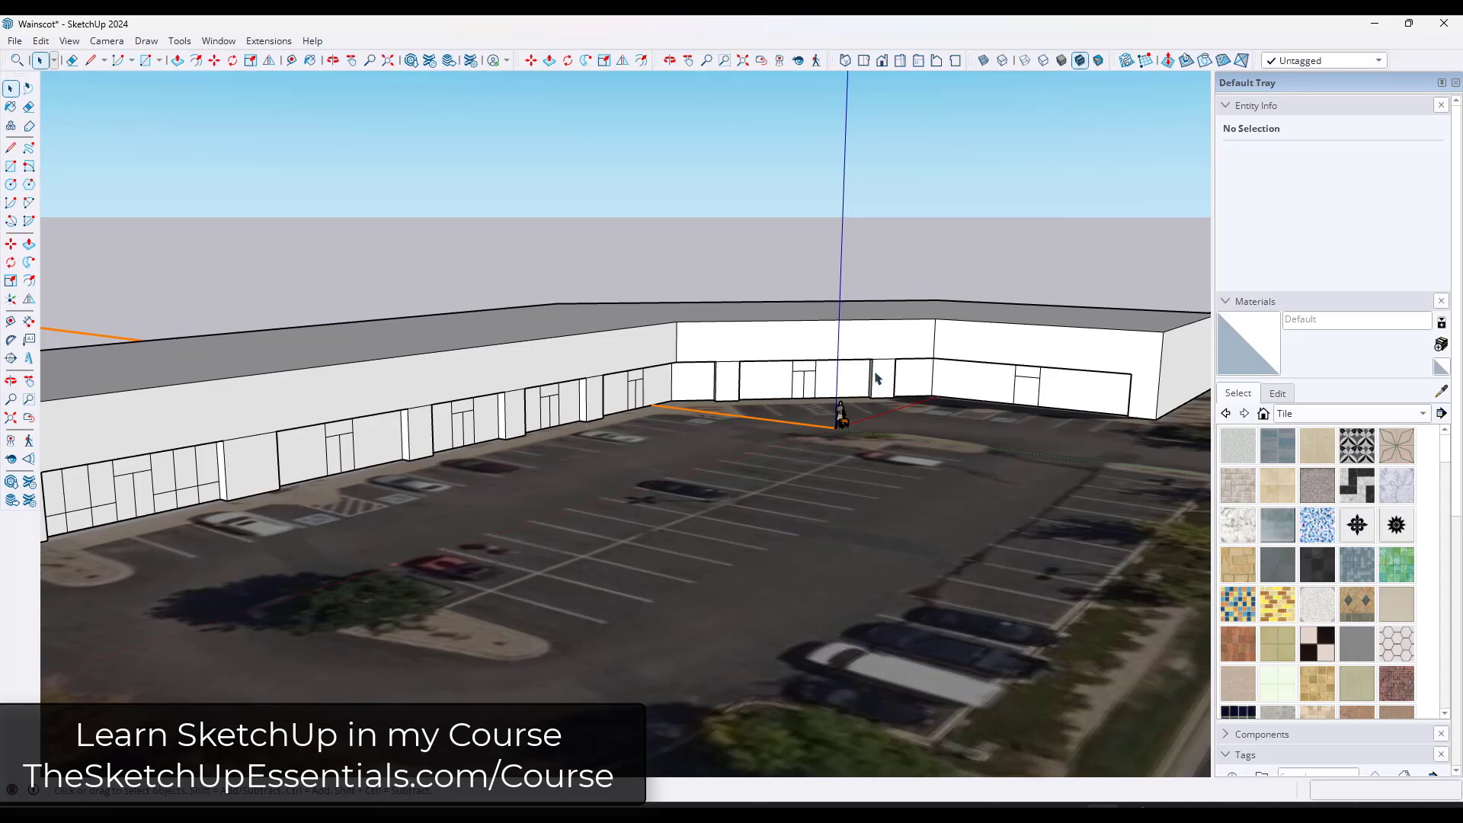
scroll(876, 377, down, 2)
scroll(371, 401, up, 2)
Step: Convert the corner storefront's panes, excluding the two doors, with Lattice Maker: 1" width and depth, 1/2" pane inset, 1/4" pane thickness, Gray lattice, Glass panes
middle_drag(512, 445, 311, 464)
scroll(477, 435, up, 4)
click(310, 463)
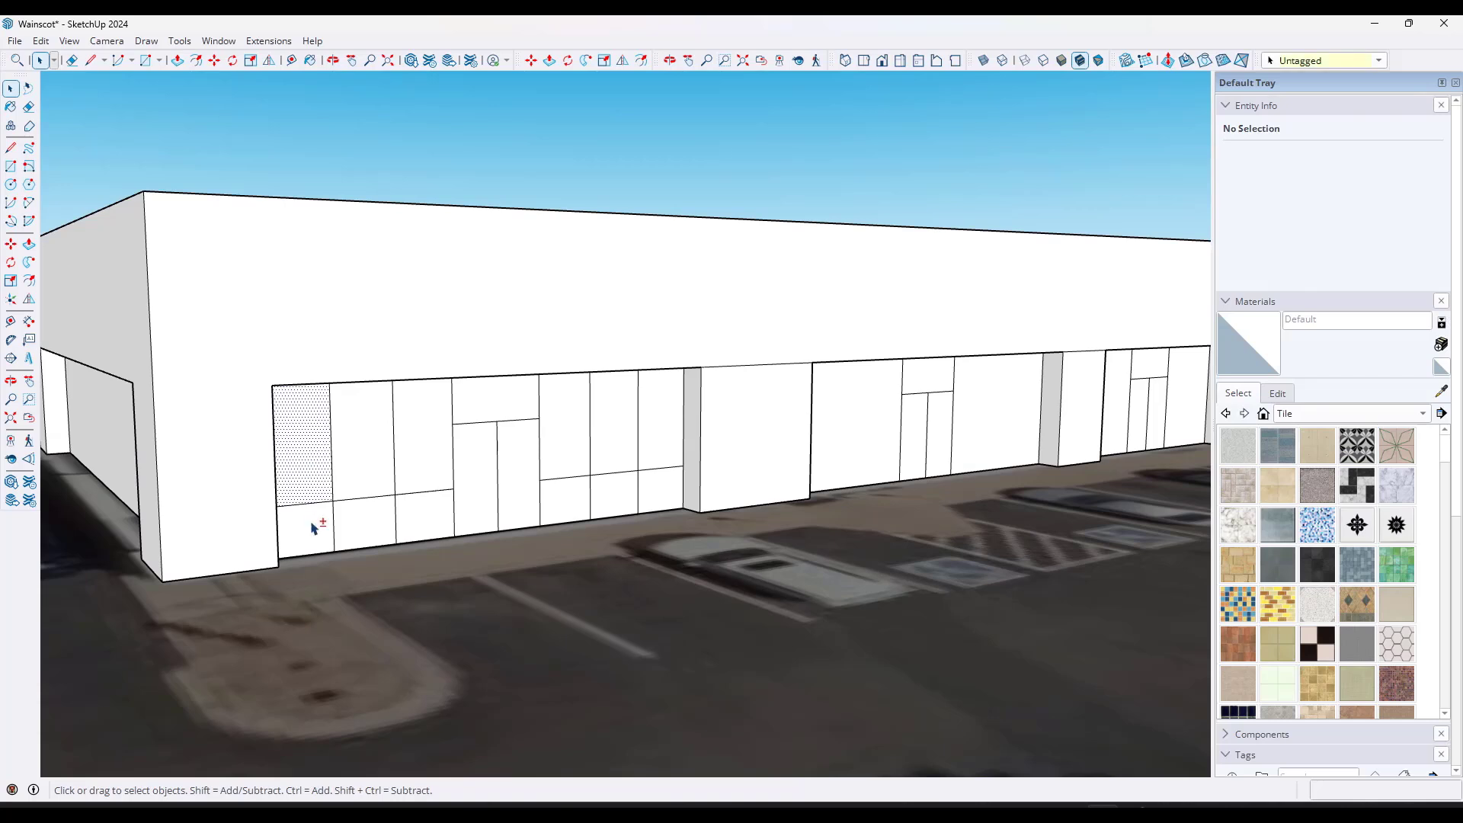
shift+click(367, 521)
shift+click(364, 466)
shift+click(450, 441)
shift+click(424, 518)
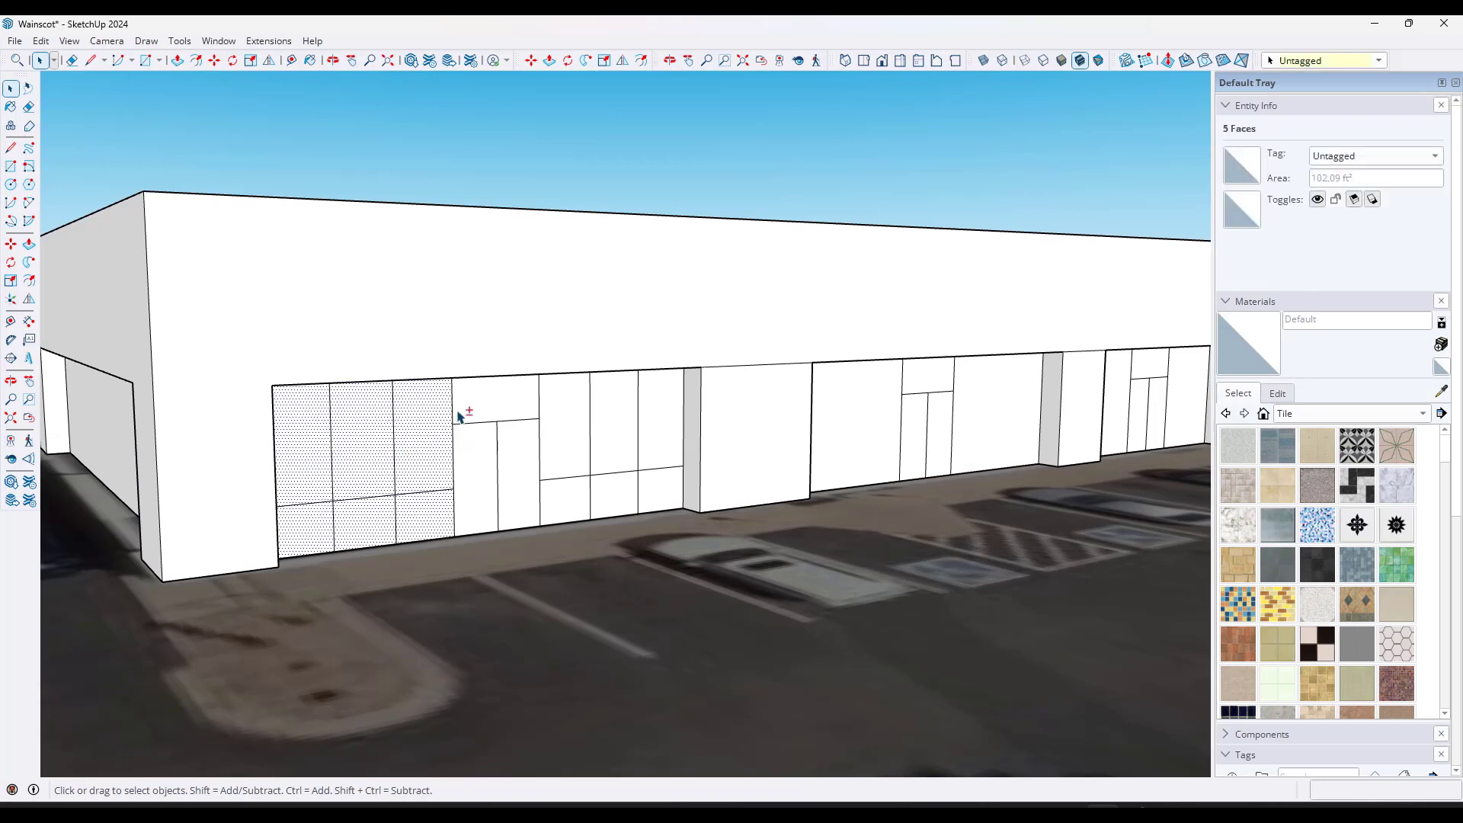
shift+click(531, 406)
shift+click(558, 407)
shift+click(609, 410)
shift+click(669, 412)
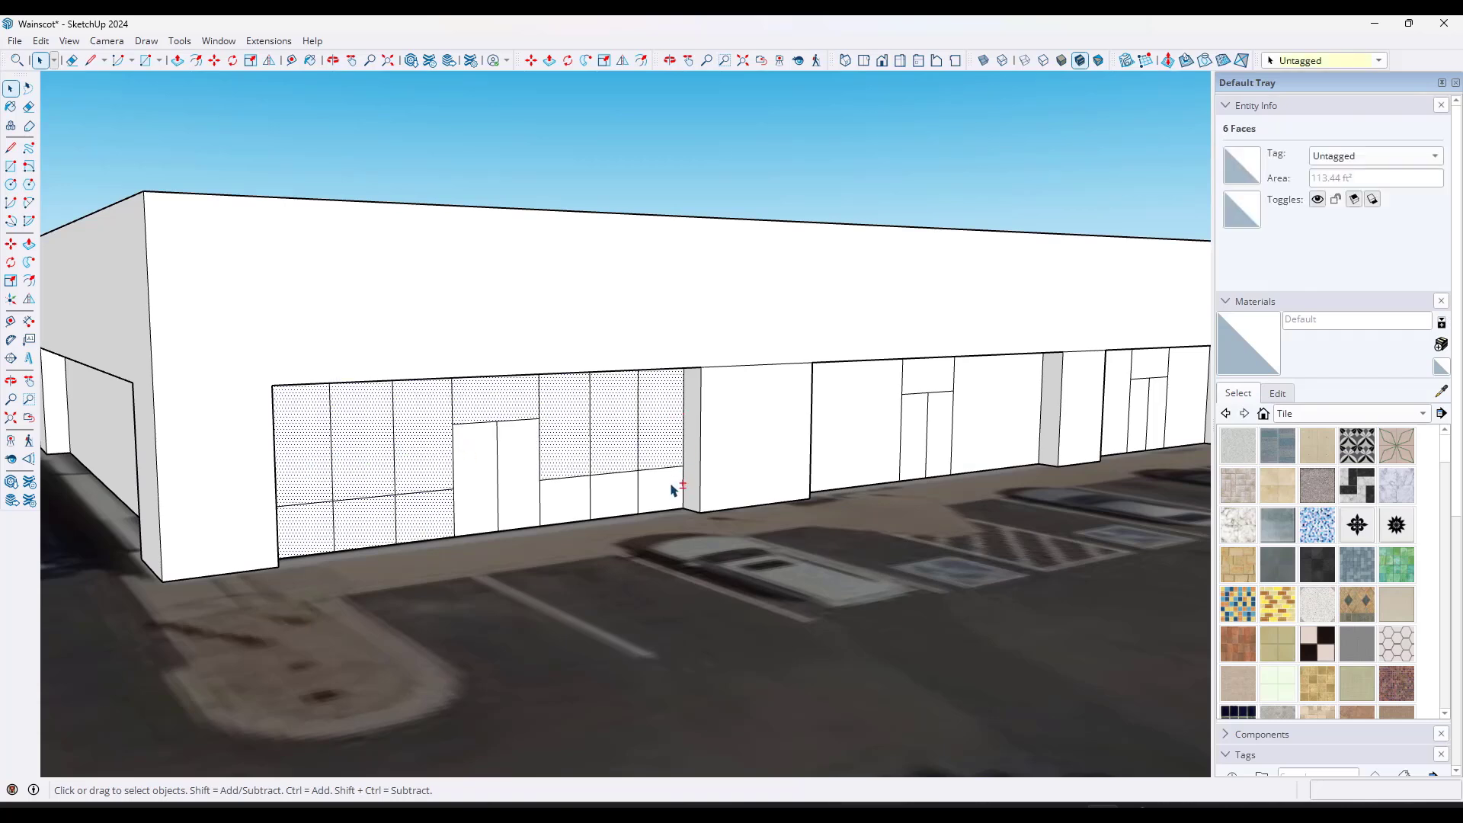
shift+click(674, 490)
shift+click(609, 496)
shift+click(579, 497)
middle_drag(466, 410, 368, 482)
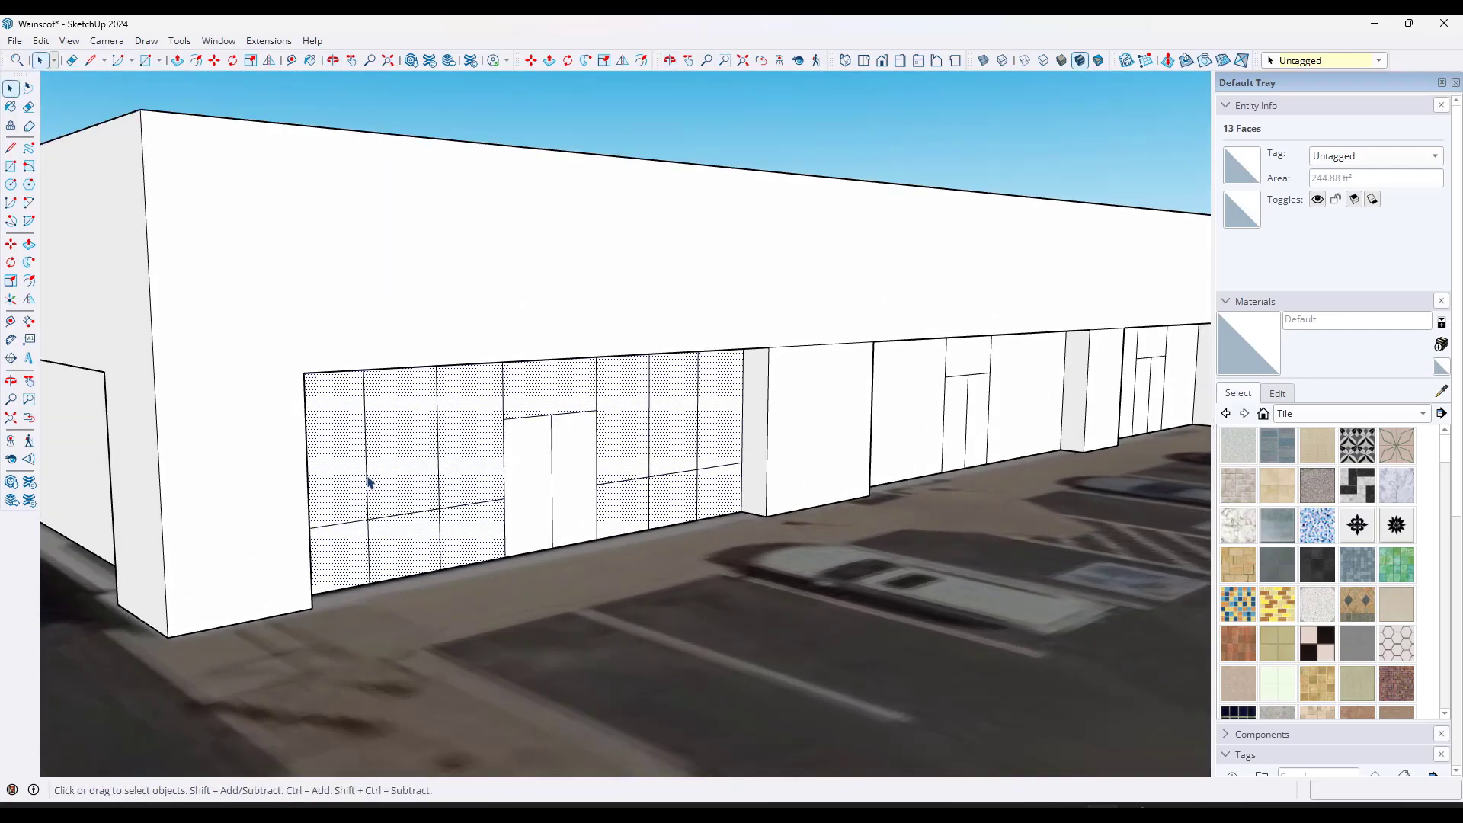
click(278, 42)
mouse_move(321, 219)
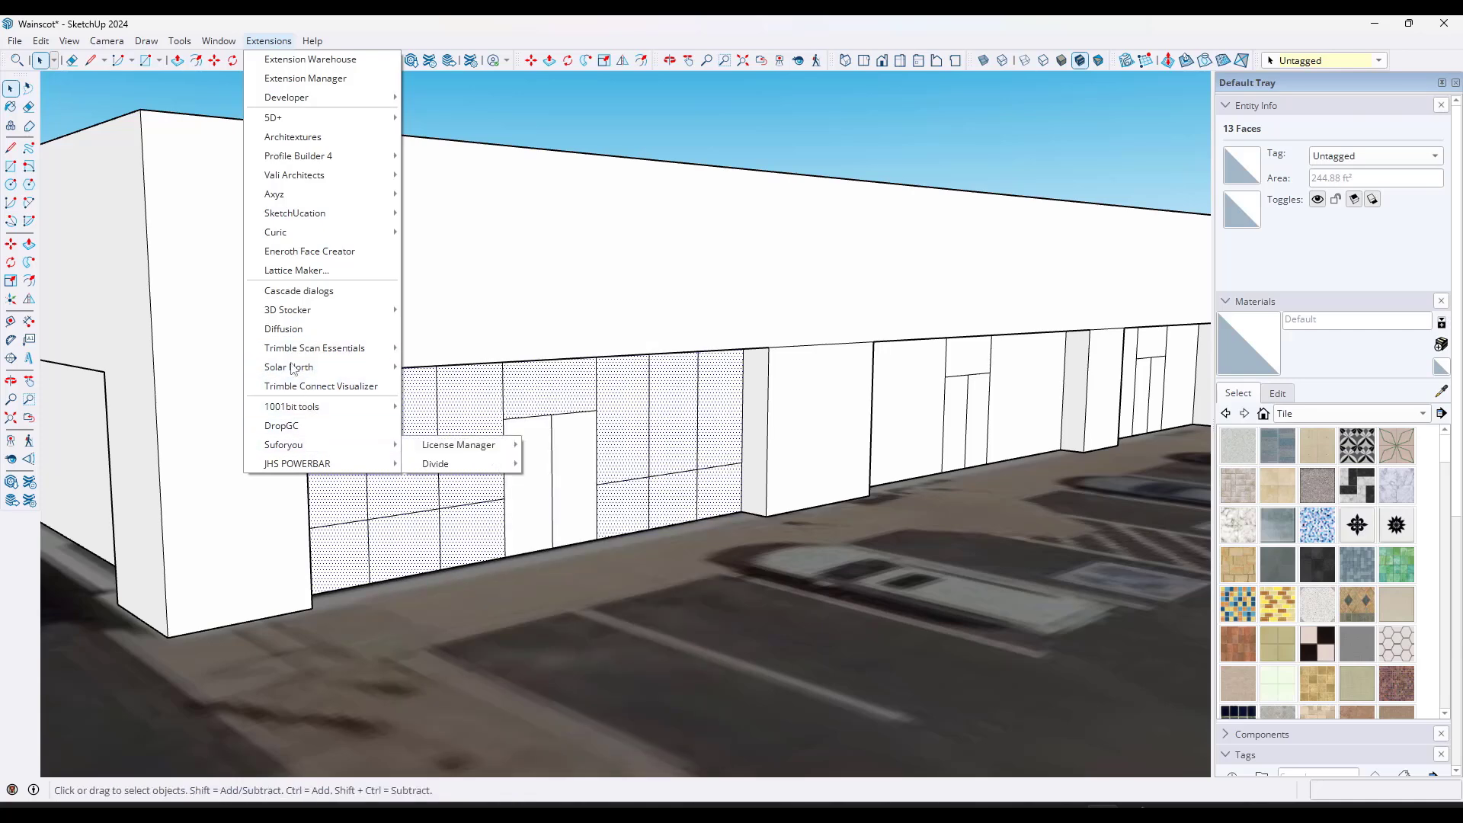
click(297, 269)
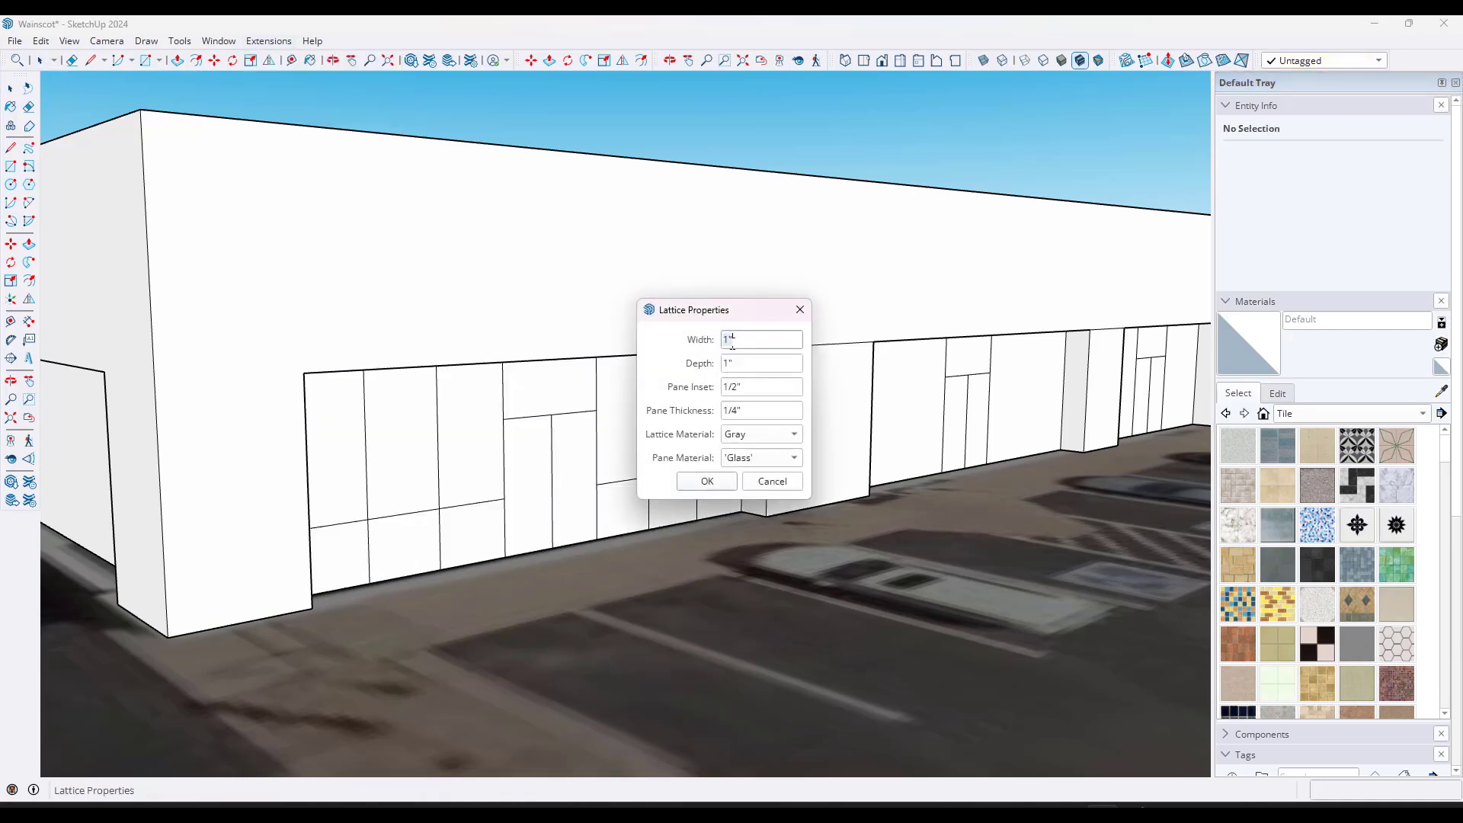
click(706, 481)
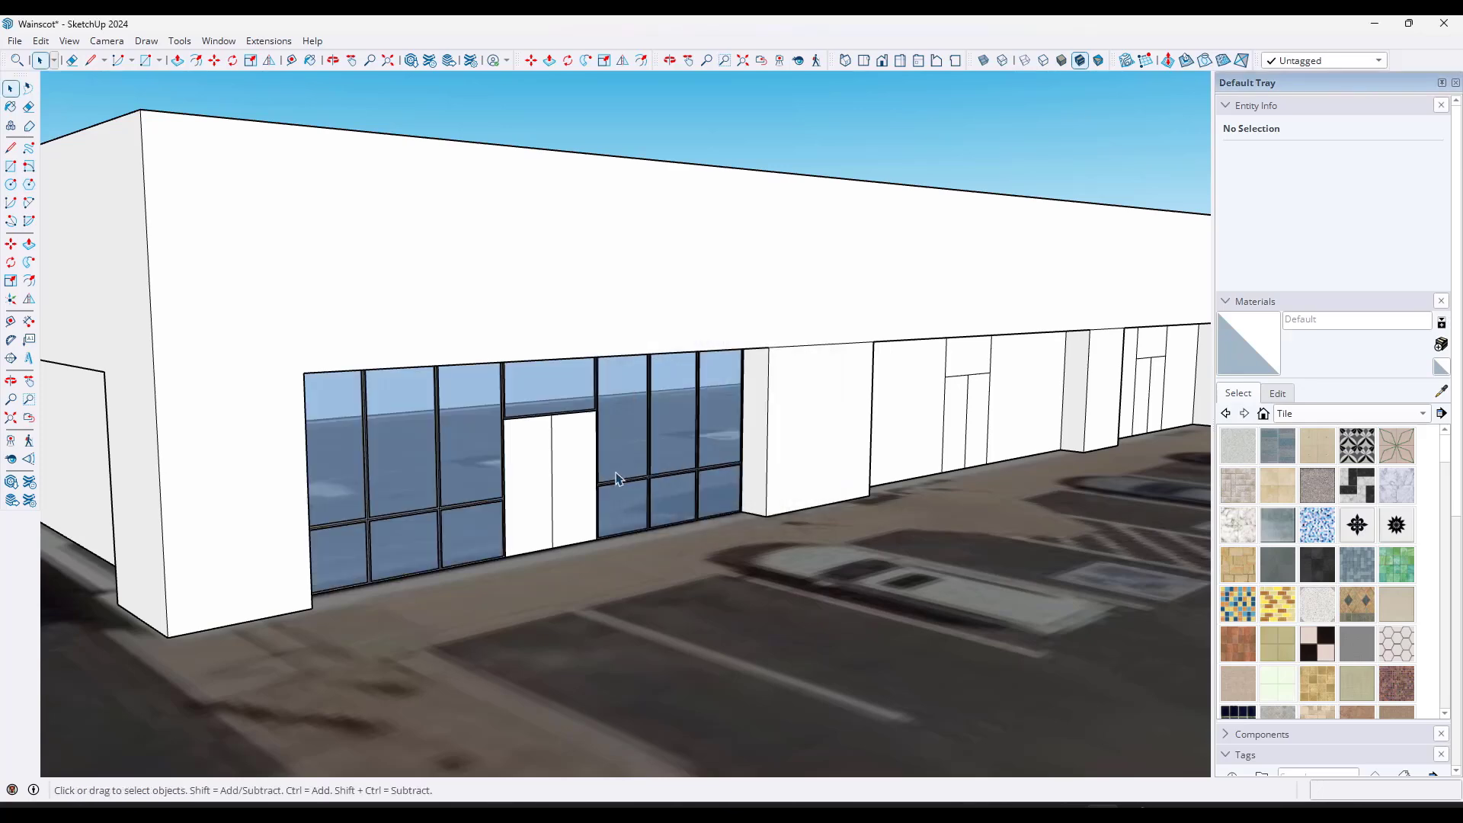
Step: Inspect the frames and glass panes generated around the corner storefront's doors, close up and from farther away
middle_drag(708, 485, 571, 426)
scroll(488, 408, up, 4)
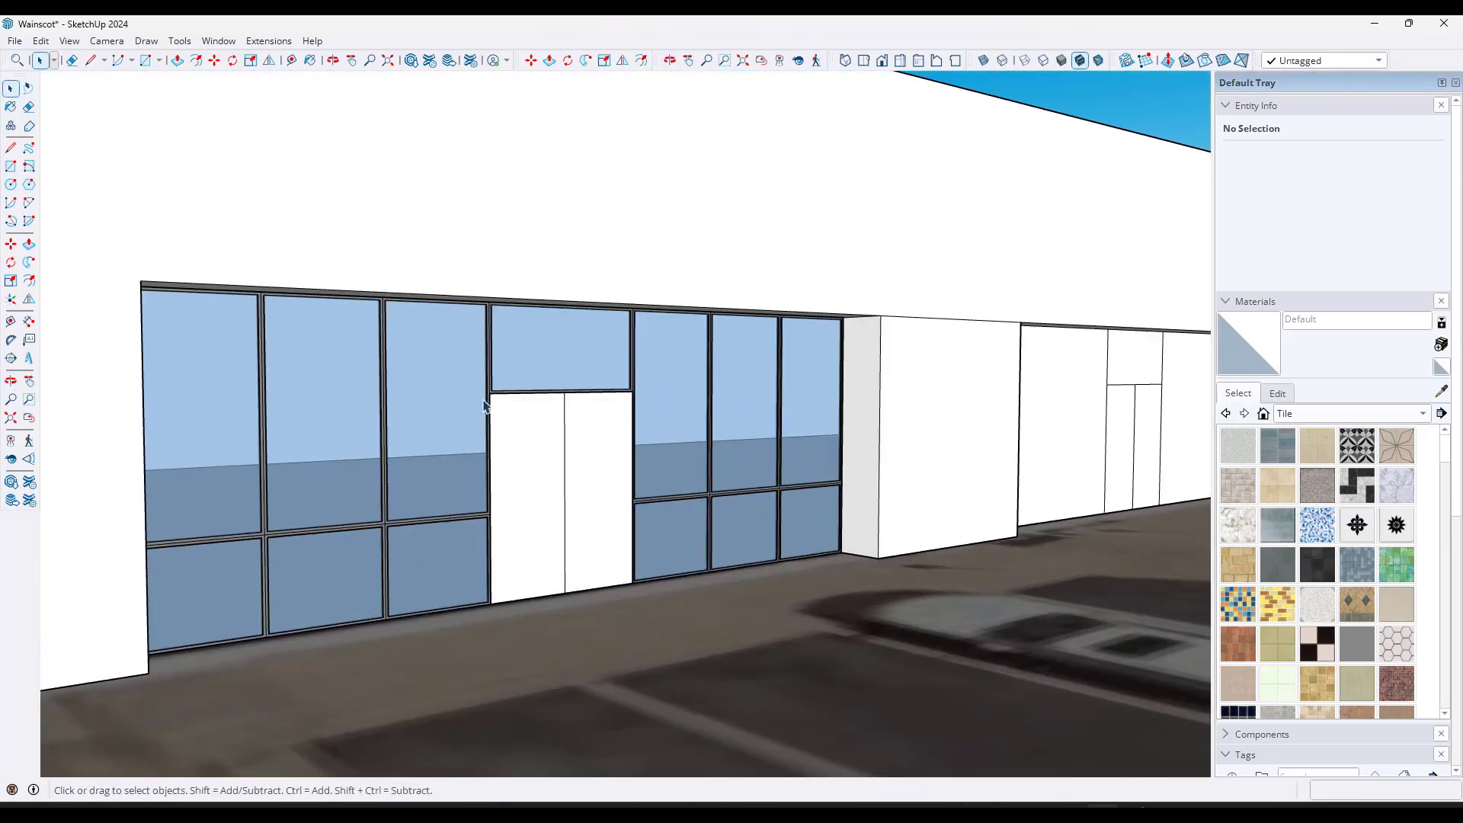
scroll(454, 409, down, 2)
scroll(346, 405, up, 1)
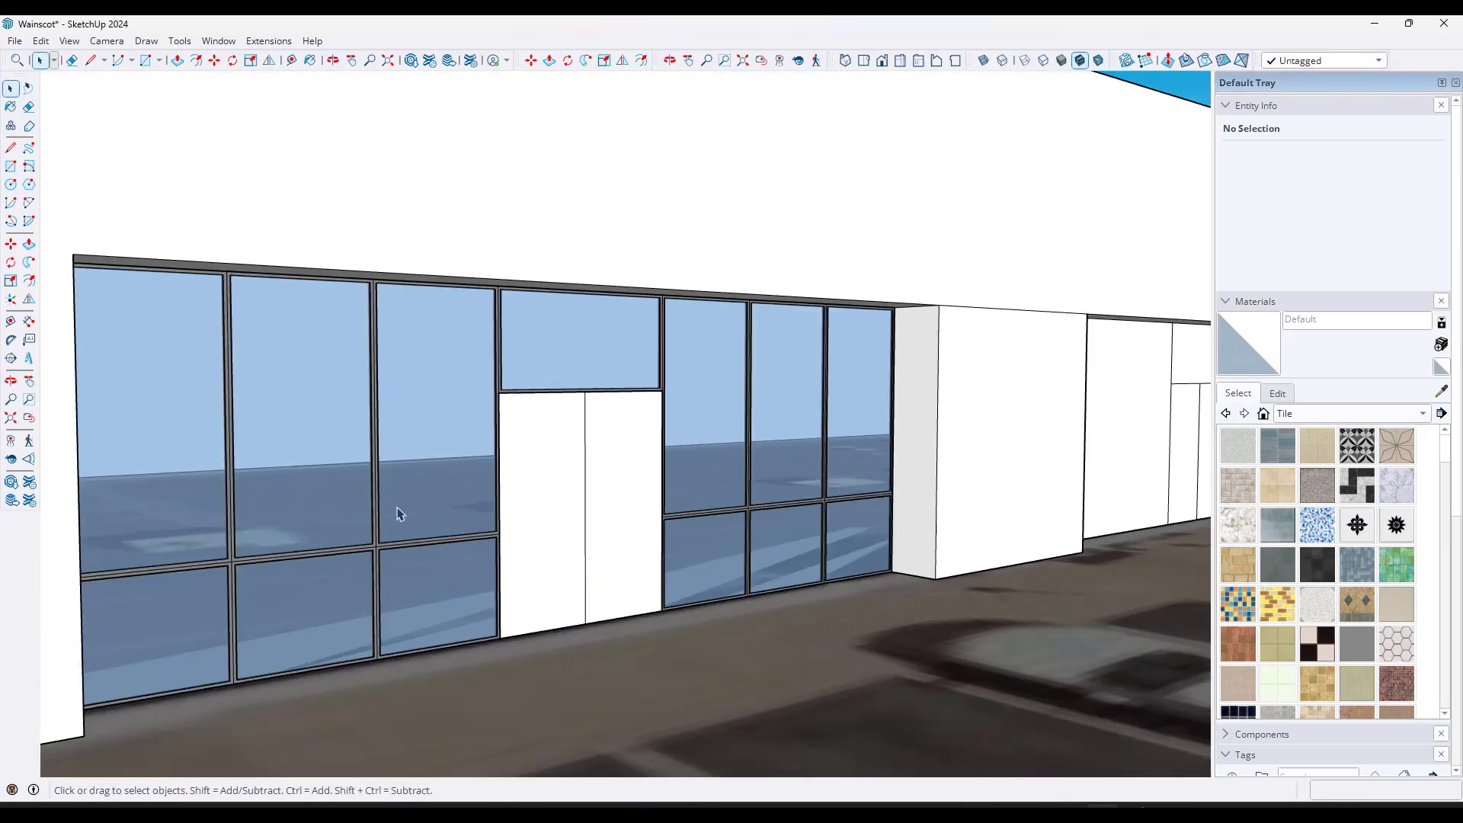
scroll(398, 389, up, 4)
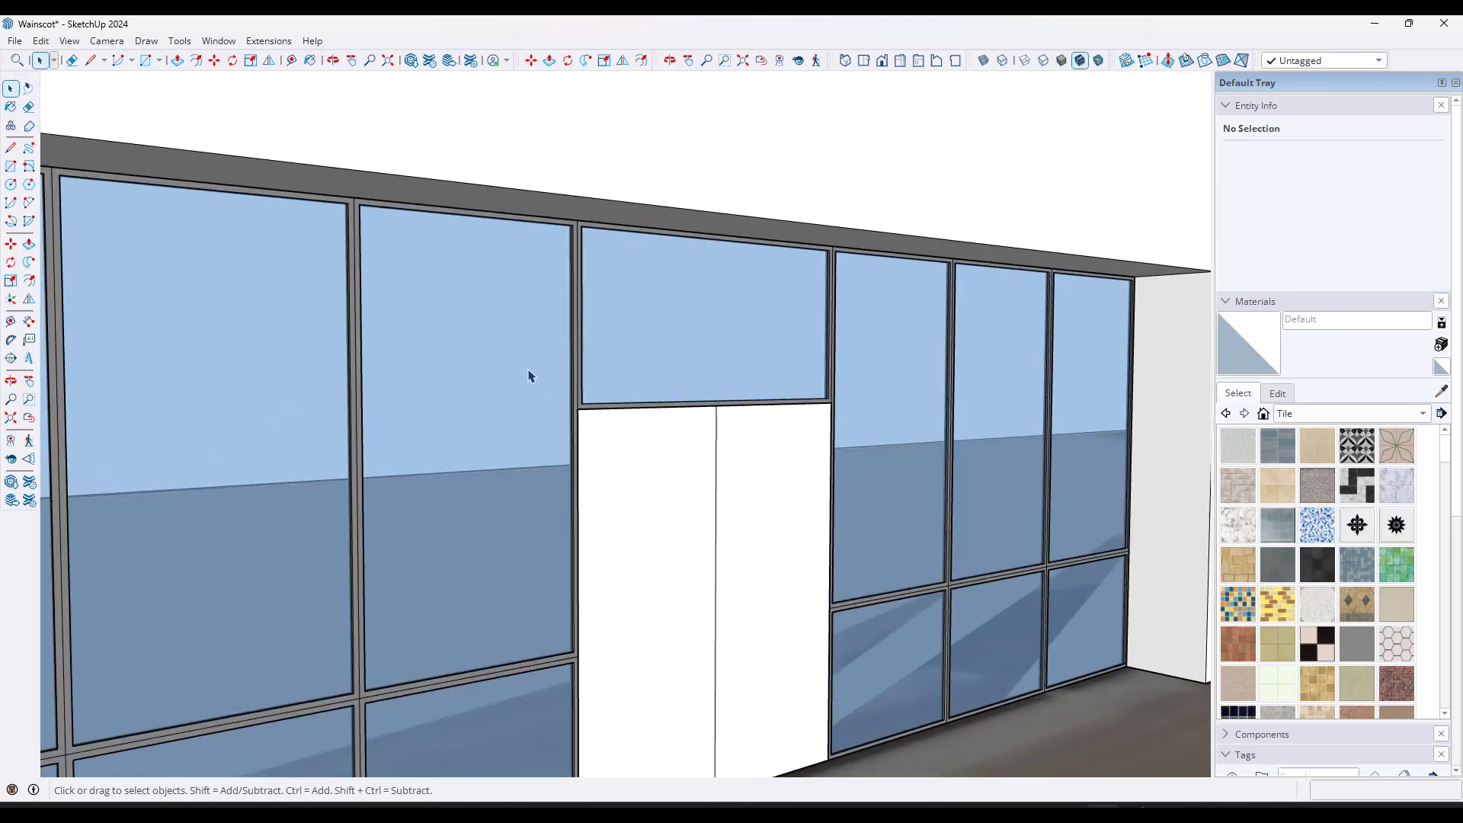
scroll(396, 442, down, 8)
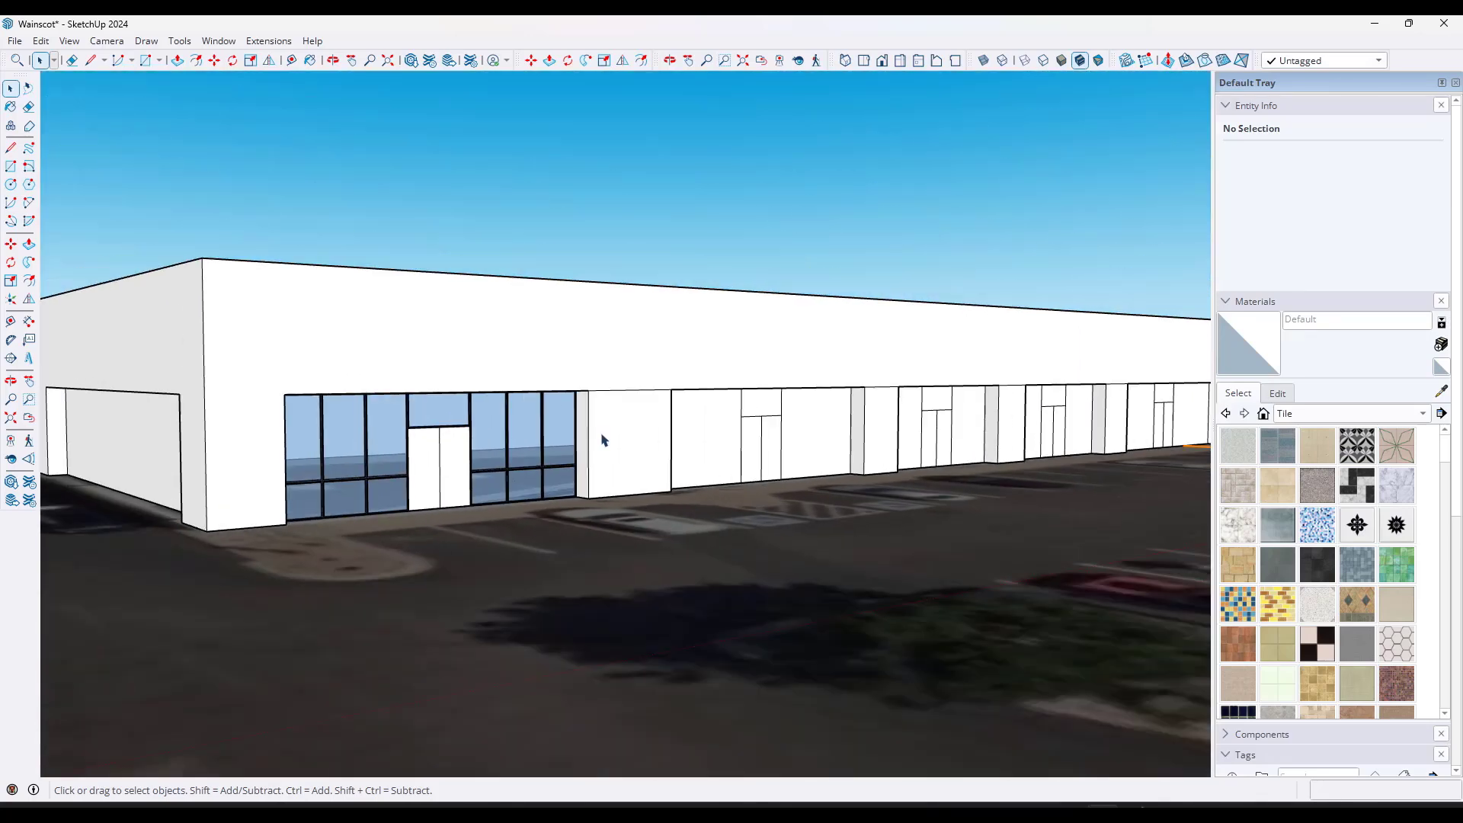
middle_drag(598, 437, 605, 480)
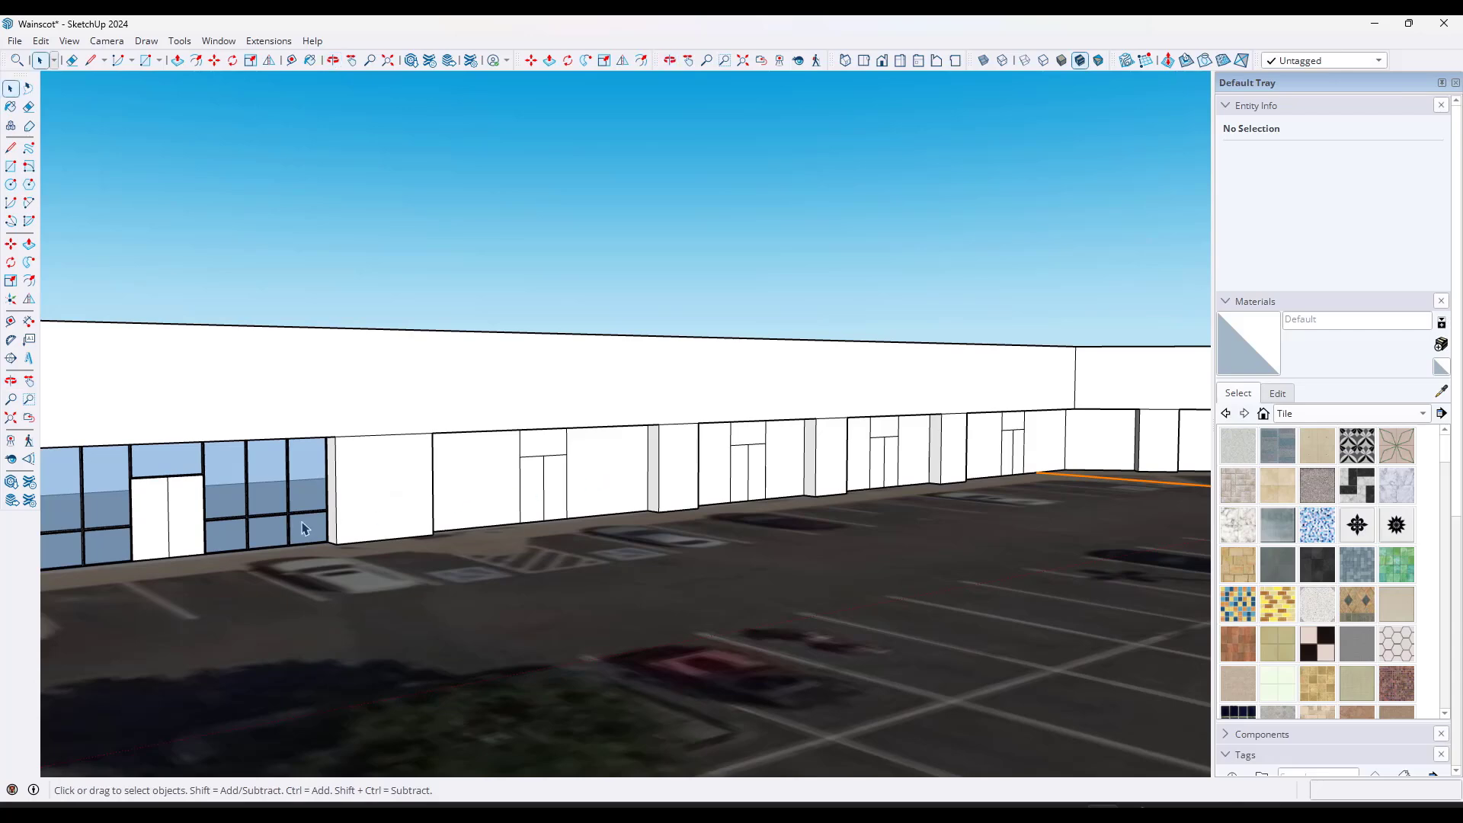
Step: Draw a line along the base of the second storefront's blank bay, from the door's outer edge to the side wall
middle_drag(200, 528, 250, 484)
scroll(396, 491, up, 1)
scroll(417, 487, up, 1)
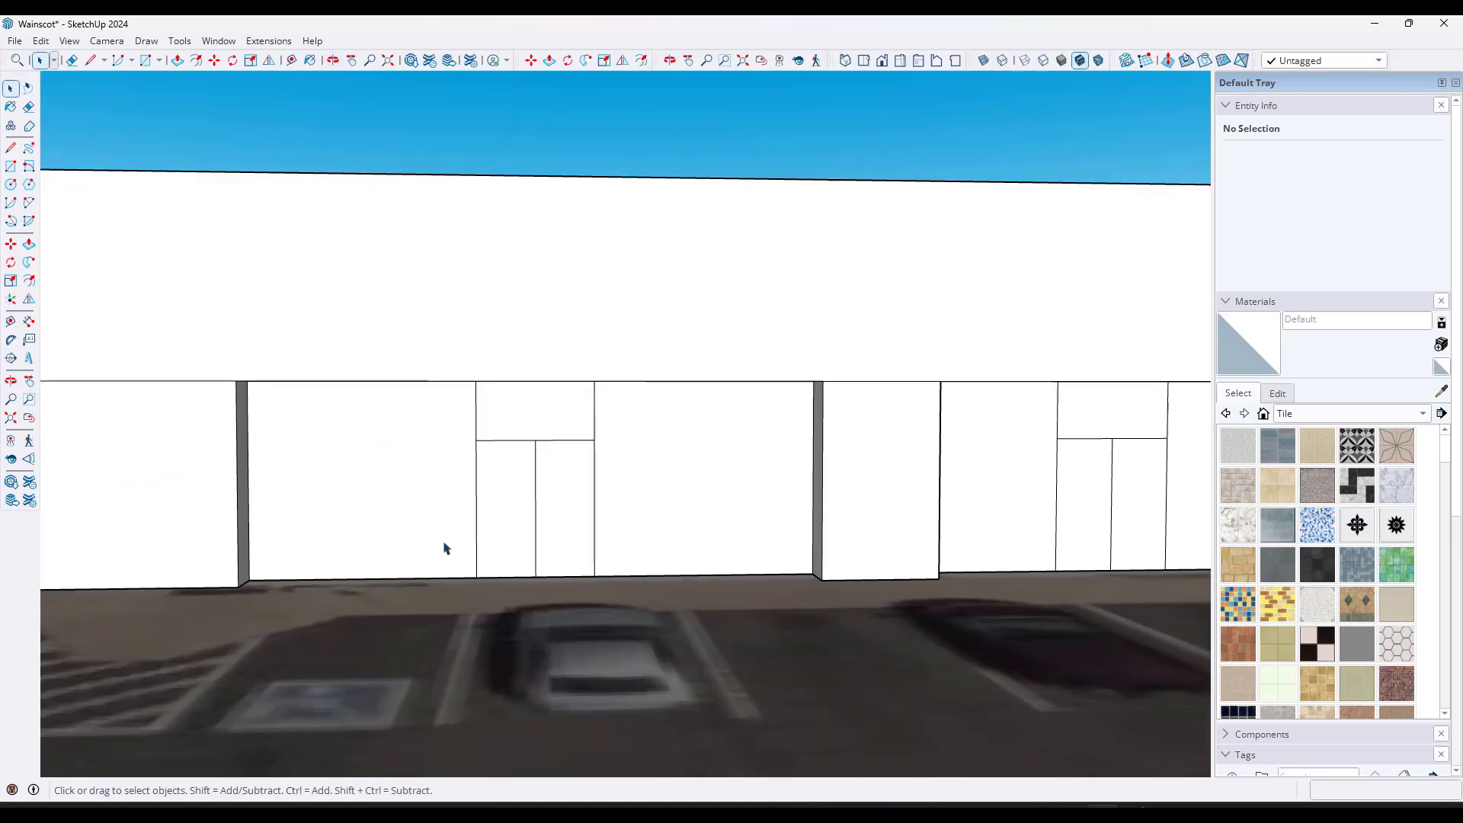
key(l)
click(476, 577)
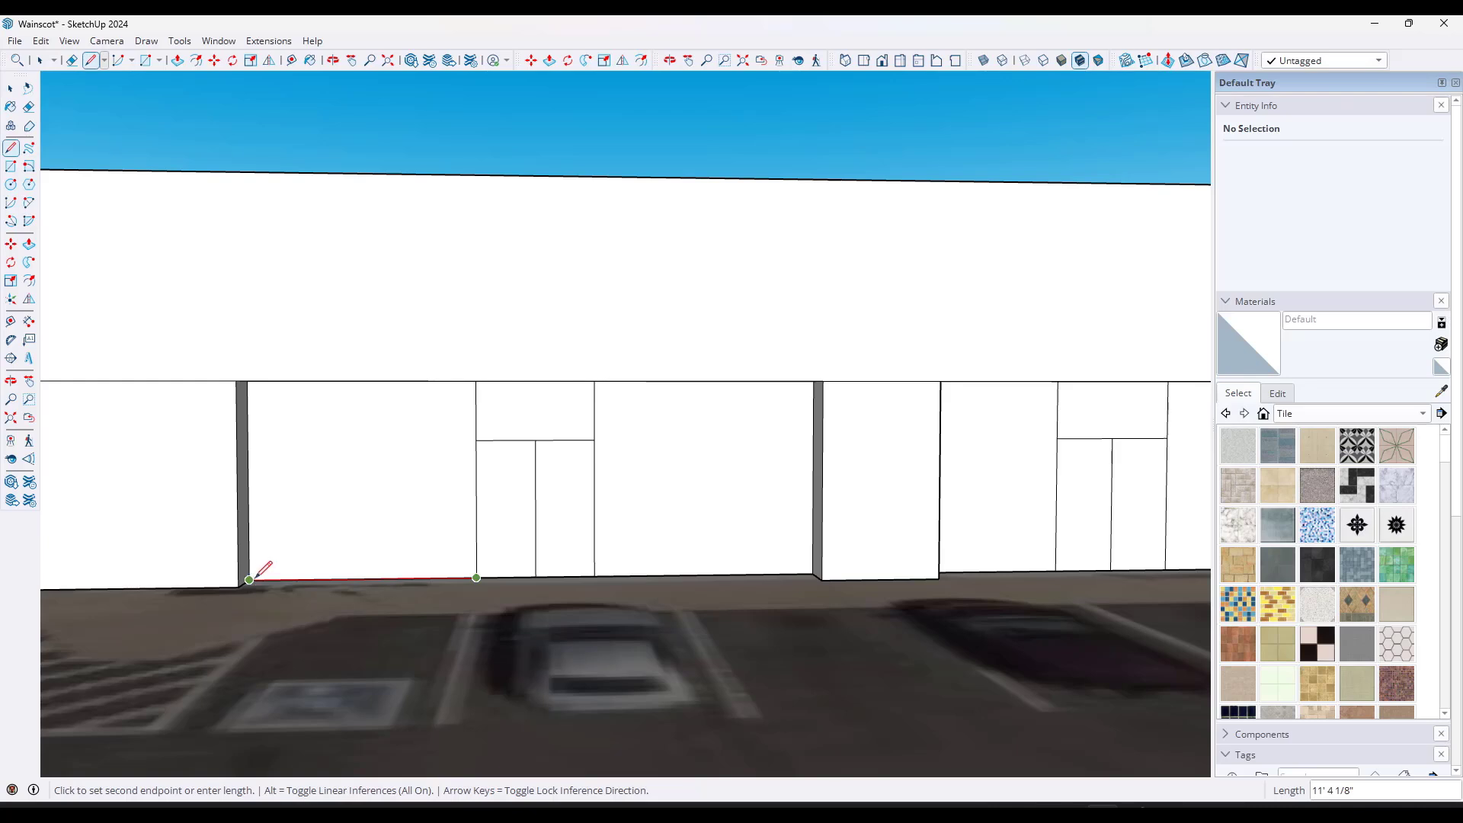
click(416, 579)
key(space)
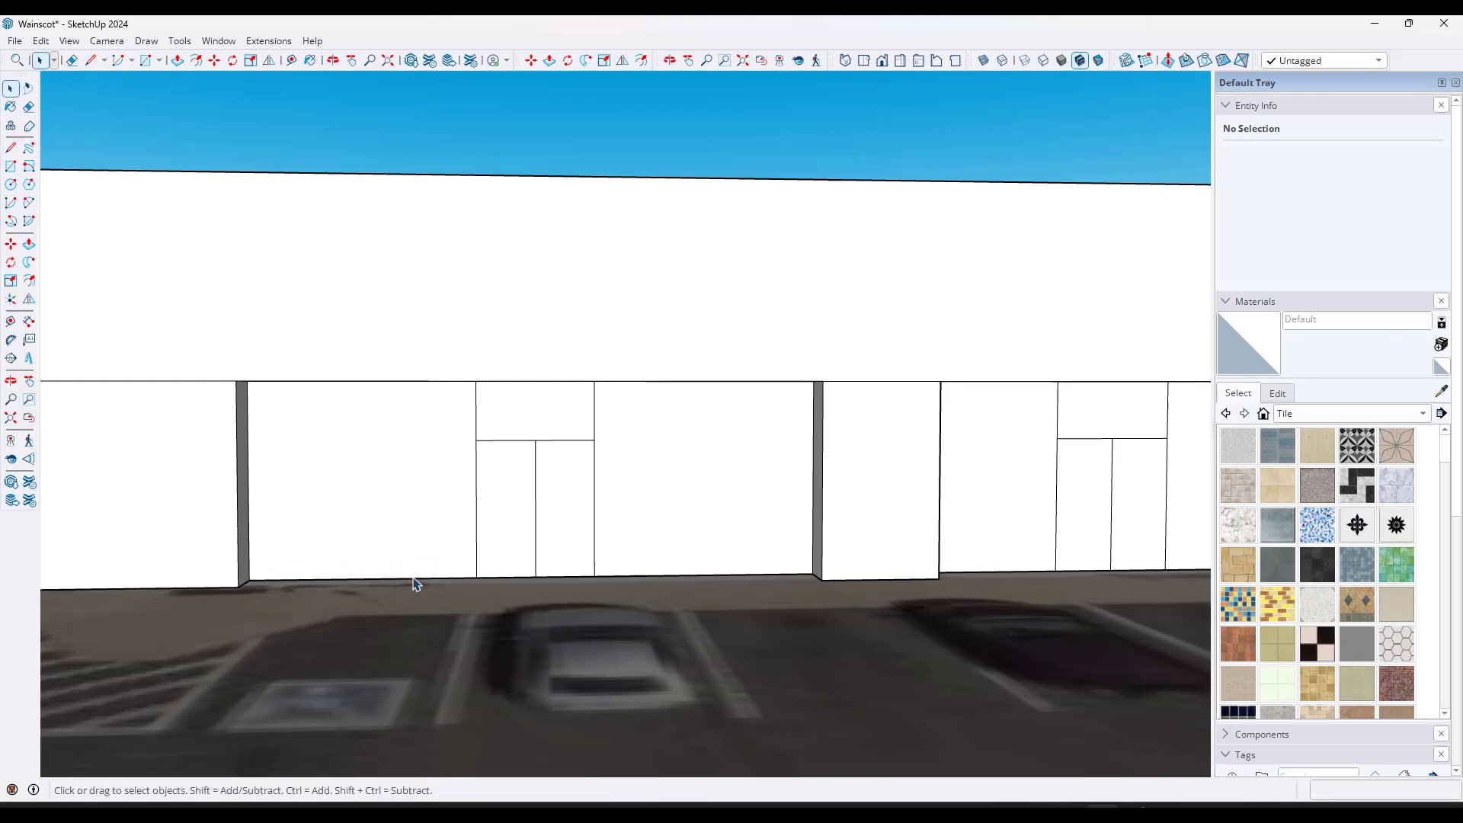
Step: Try dividing the base edge of the second storefront's bay into 3 segments, and undo the division
click(415, 580)
right_click(415, 579)
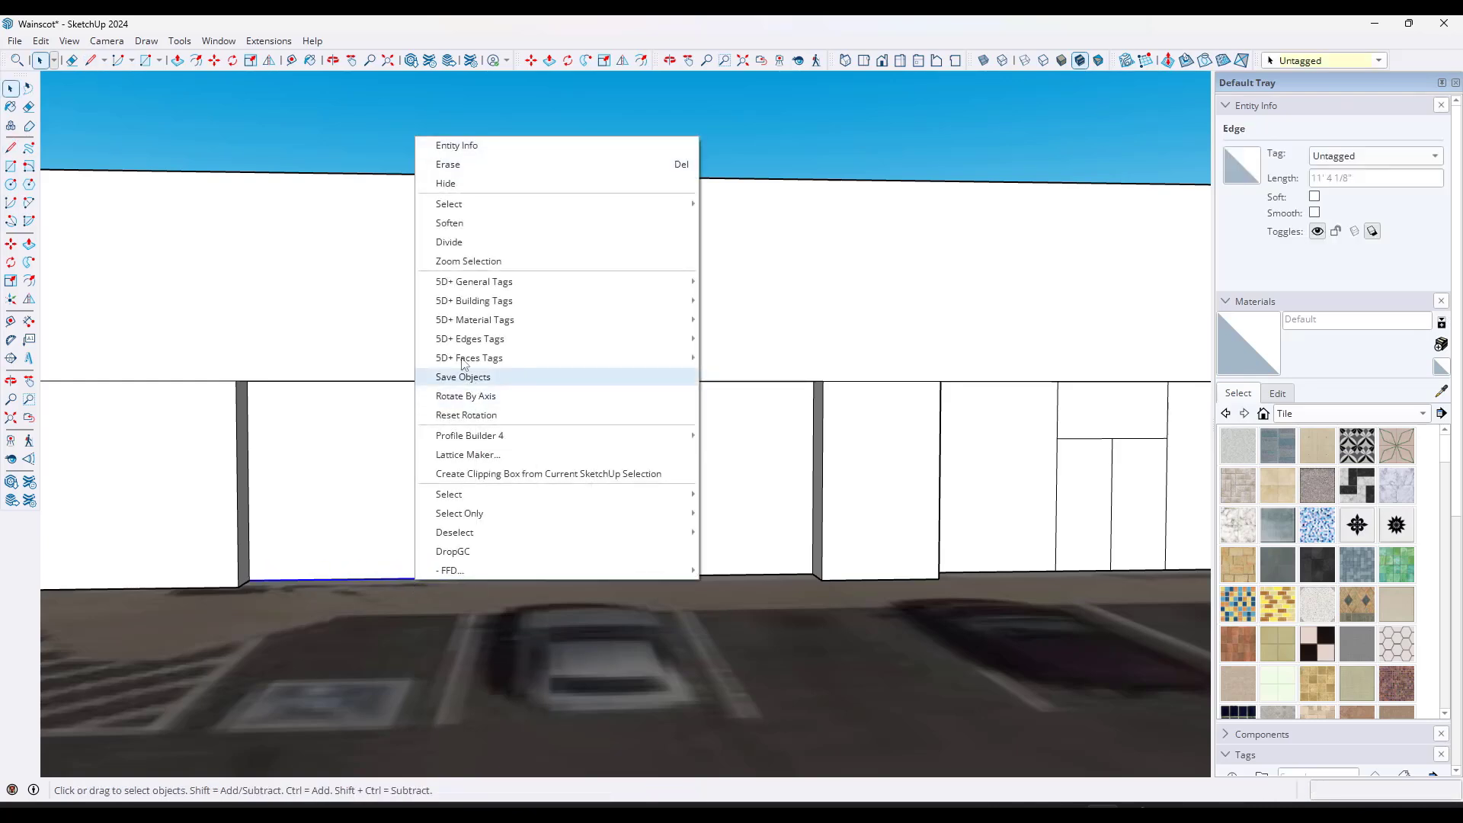
click(449, 243)
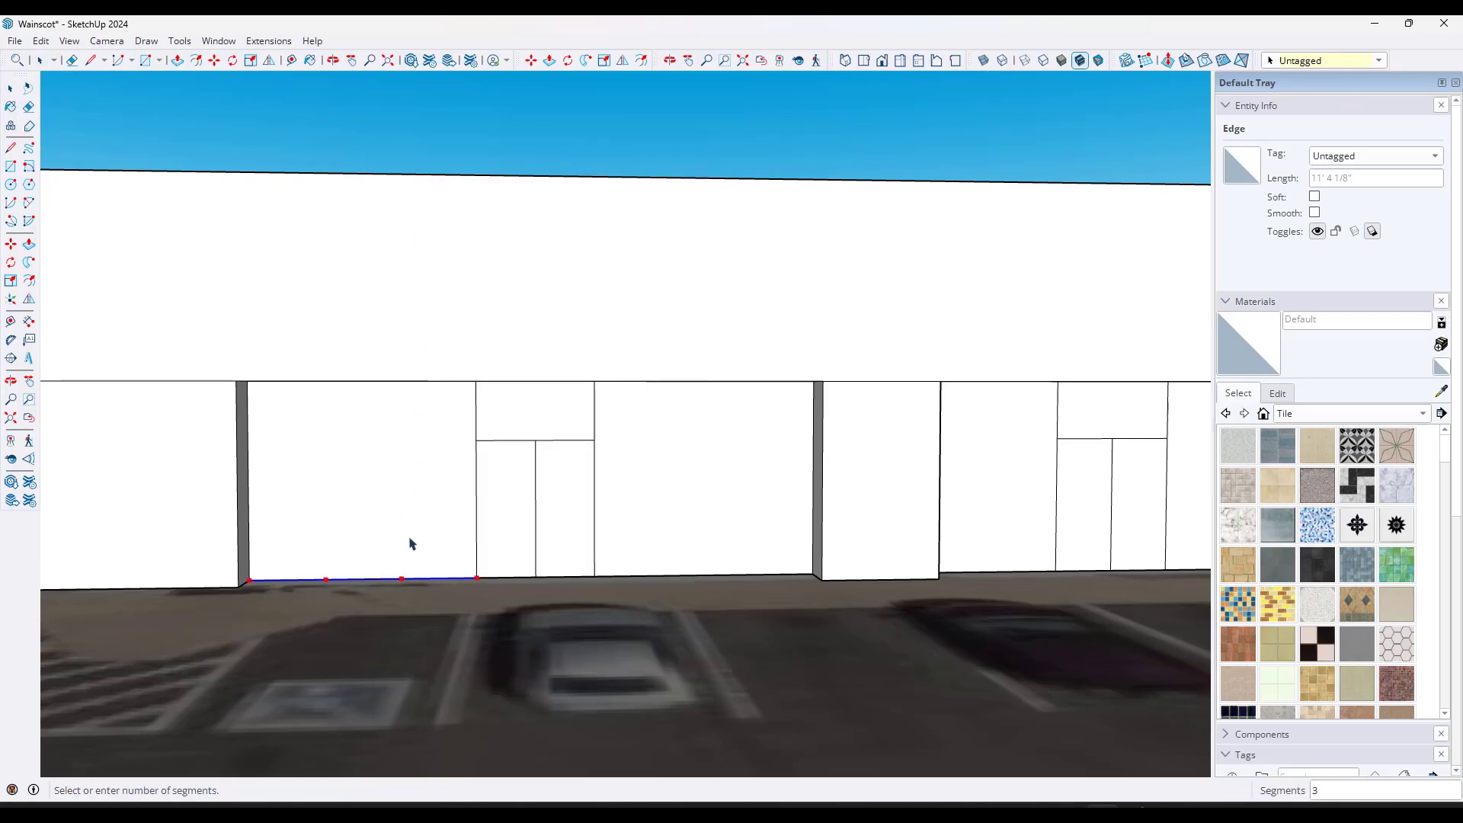
click(402, 584)
key(l)
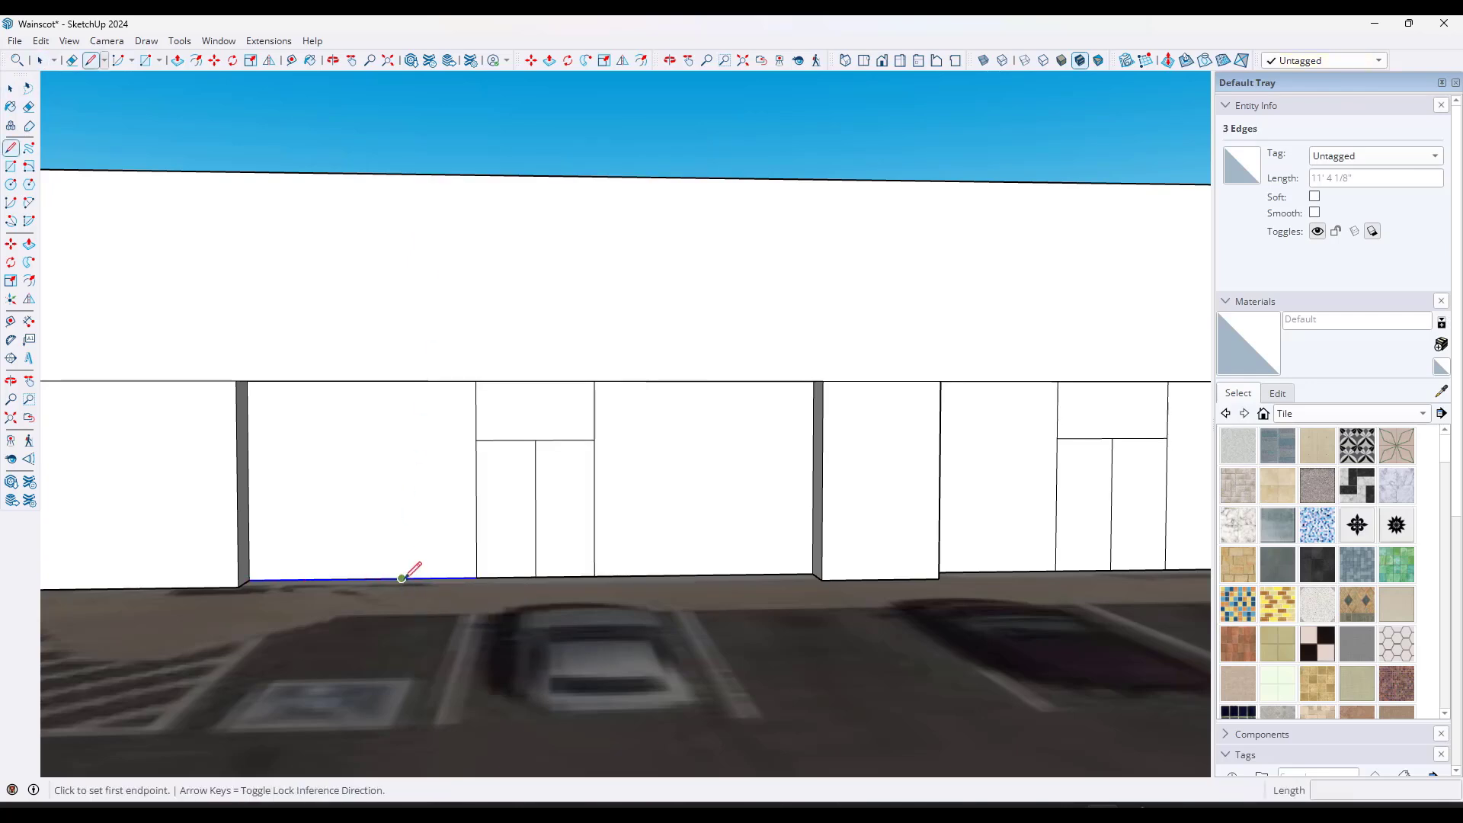
click(401, 579)
key(space)
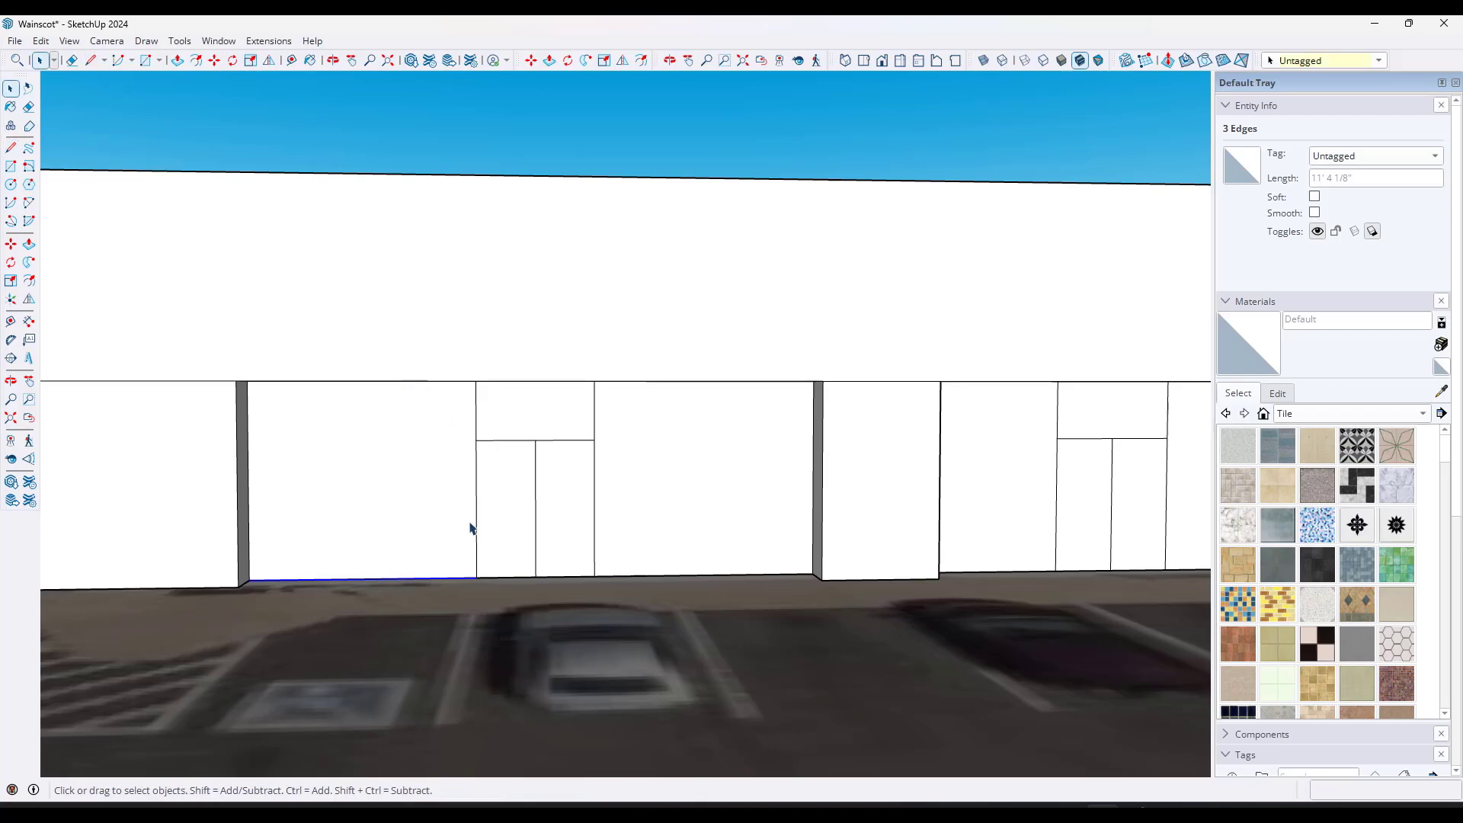
scroll(474, 550, down, 2)
middle_drag(471, 556, 425, 584)
scroll(400, 503, up, 2)
key(ctrl+z)
Step: Copy the second storefront's left side-wall edge across to the door frame and divide the bay into 3 equal panels
middle_drag(419, 476, 483, 441)
scroll(512, 452, up, 2)
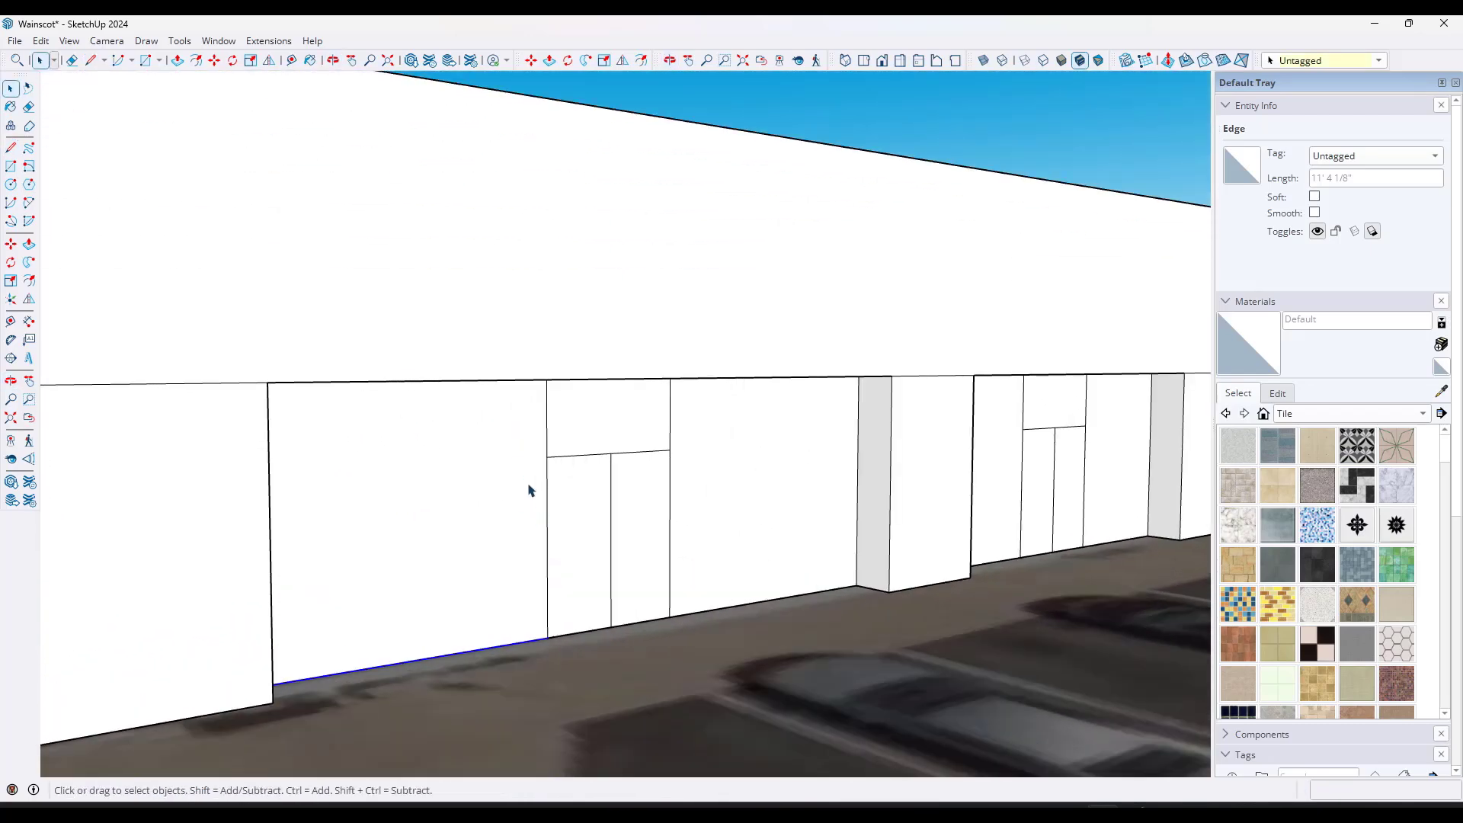
middle_drag(531, 490, 180, 432)
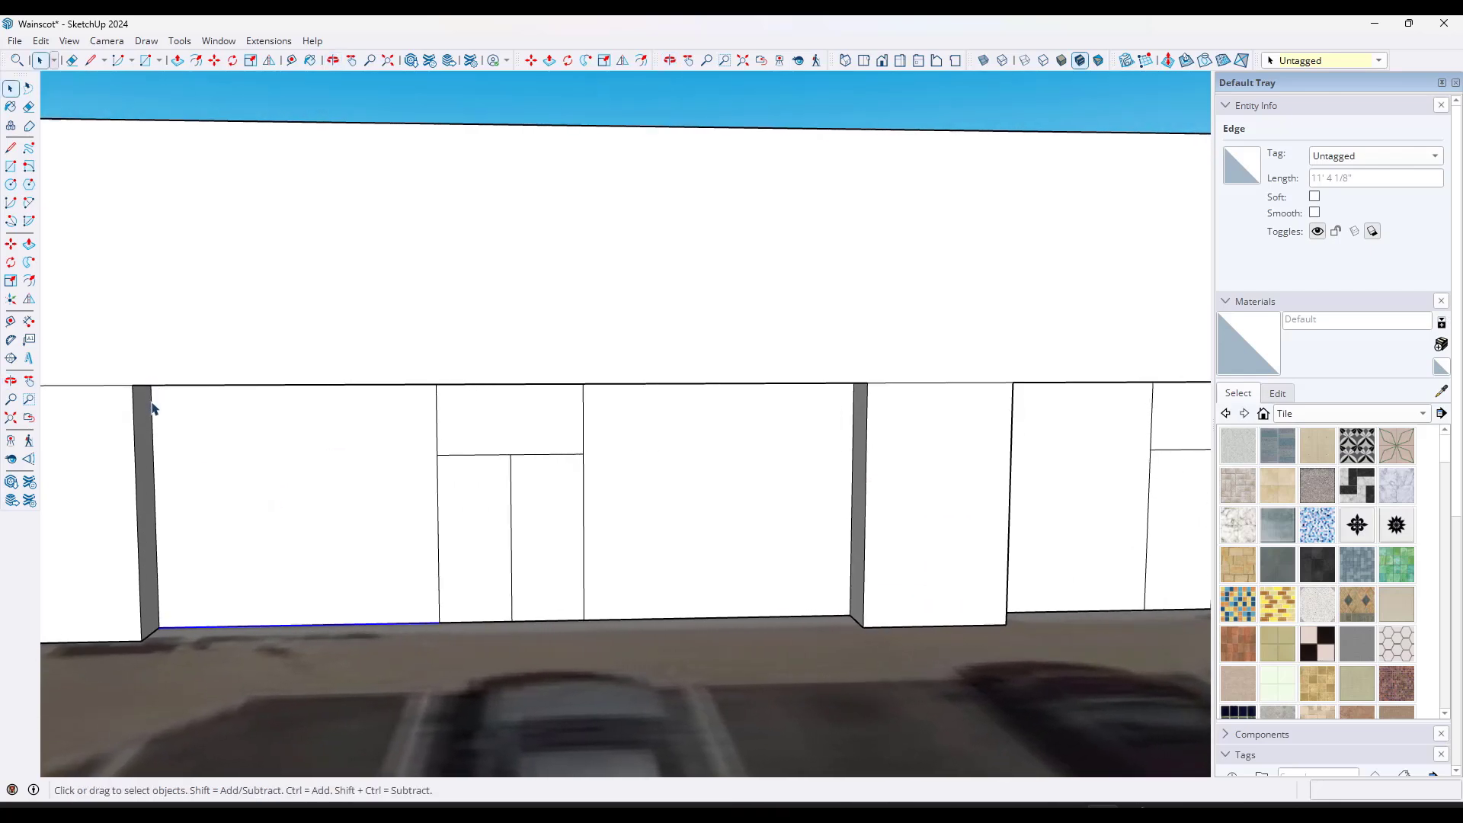
click(152, 407)
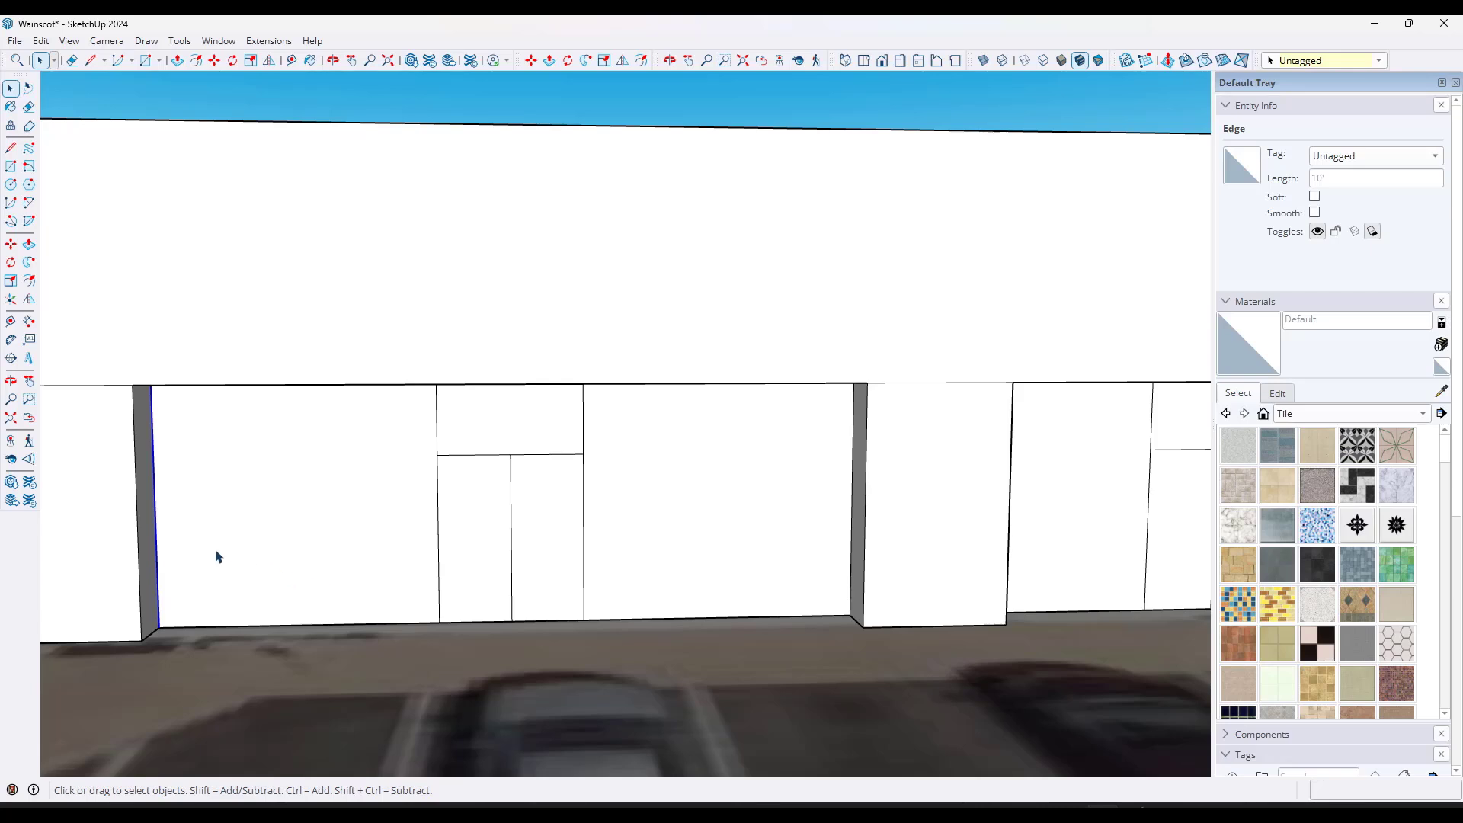
scroll(160, 444, up, 4)
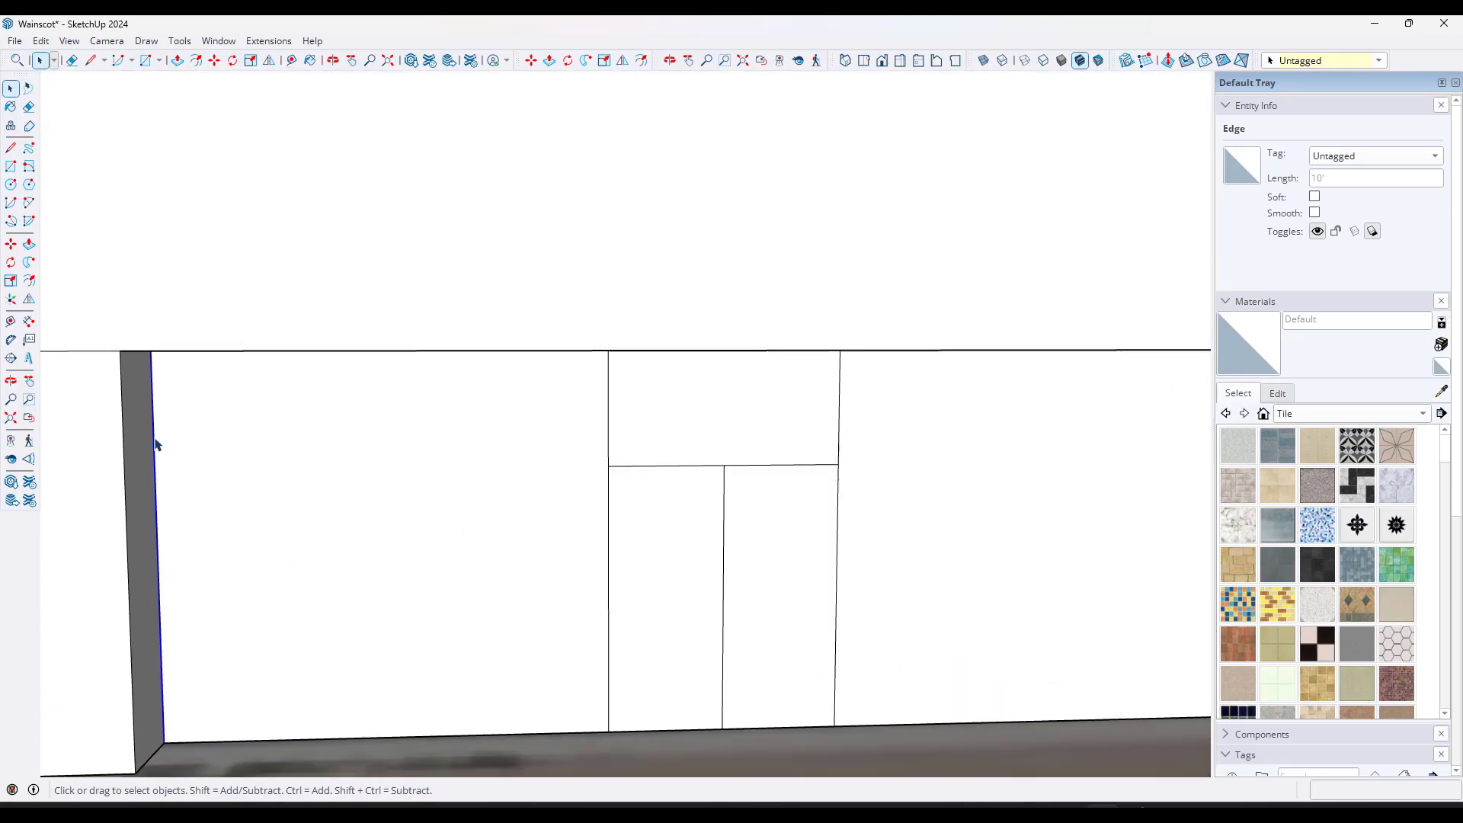
scroll(155, 444, down, 2)
key(m)
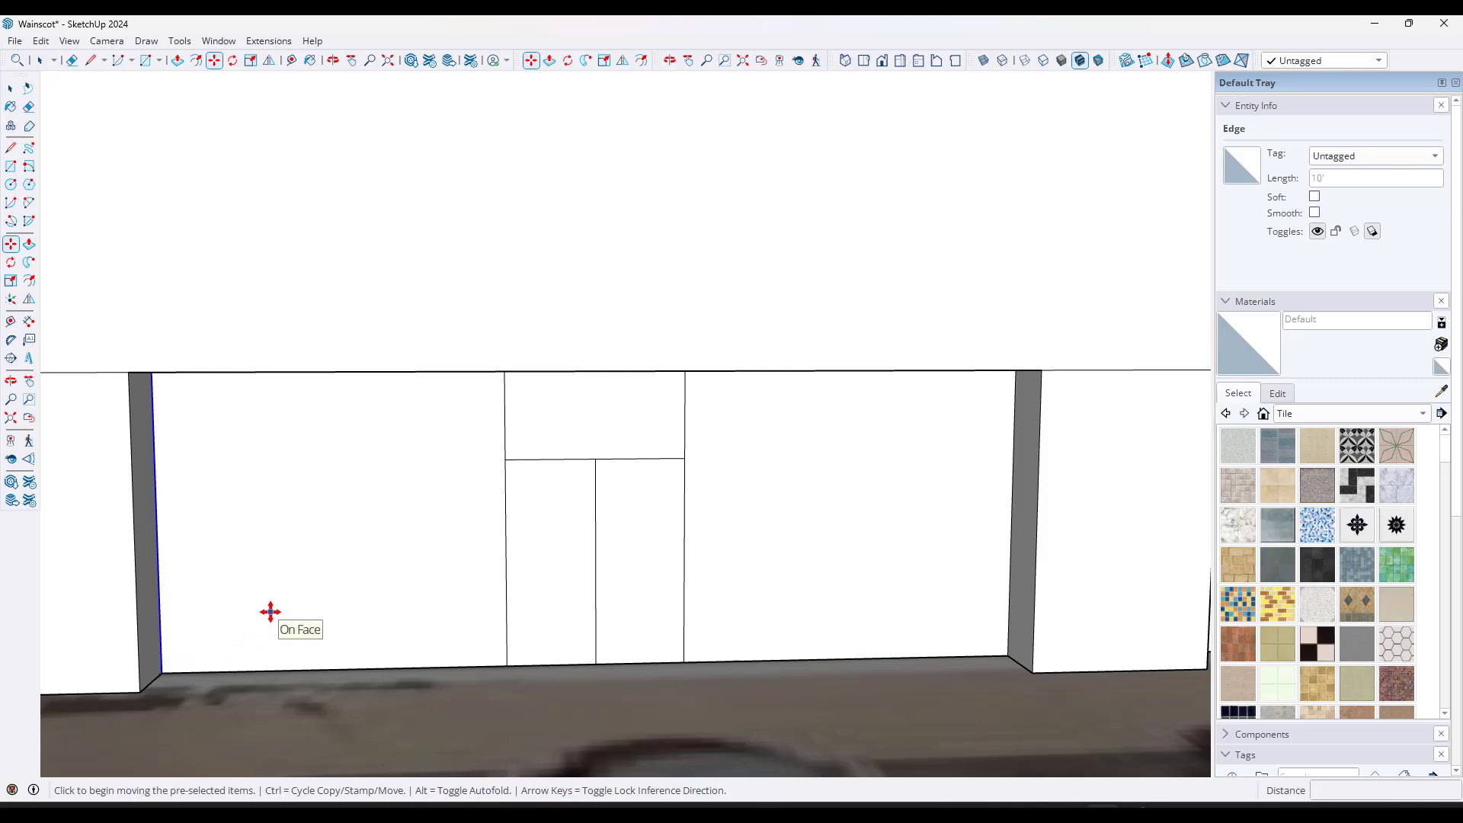
key(ctrl)
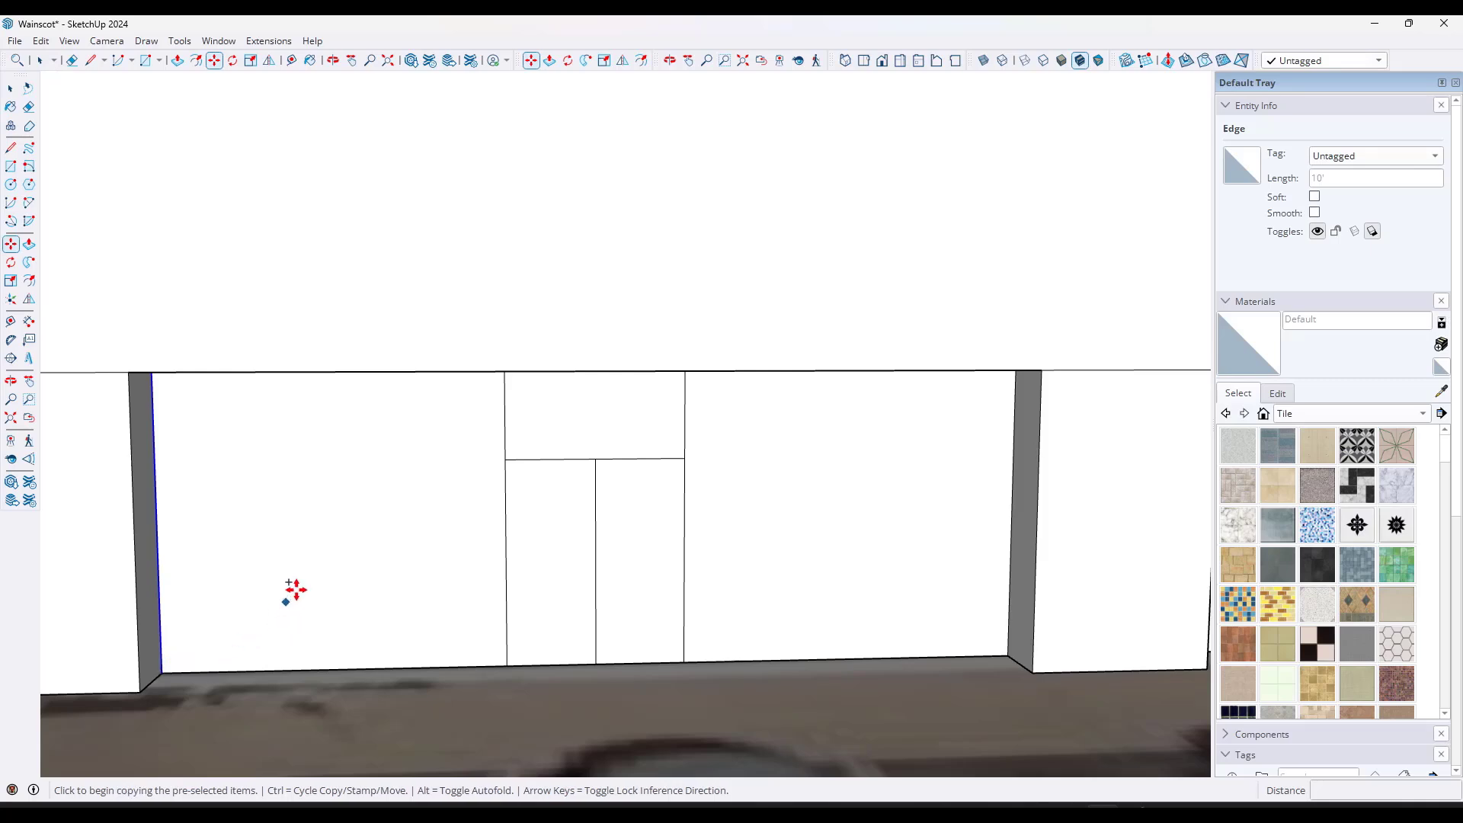
click(163, 672)
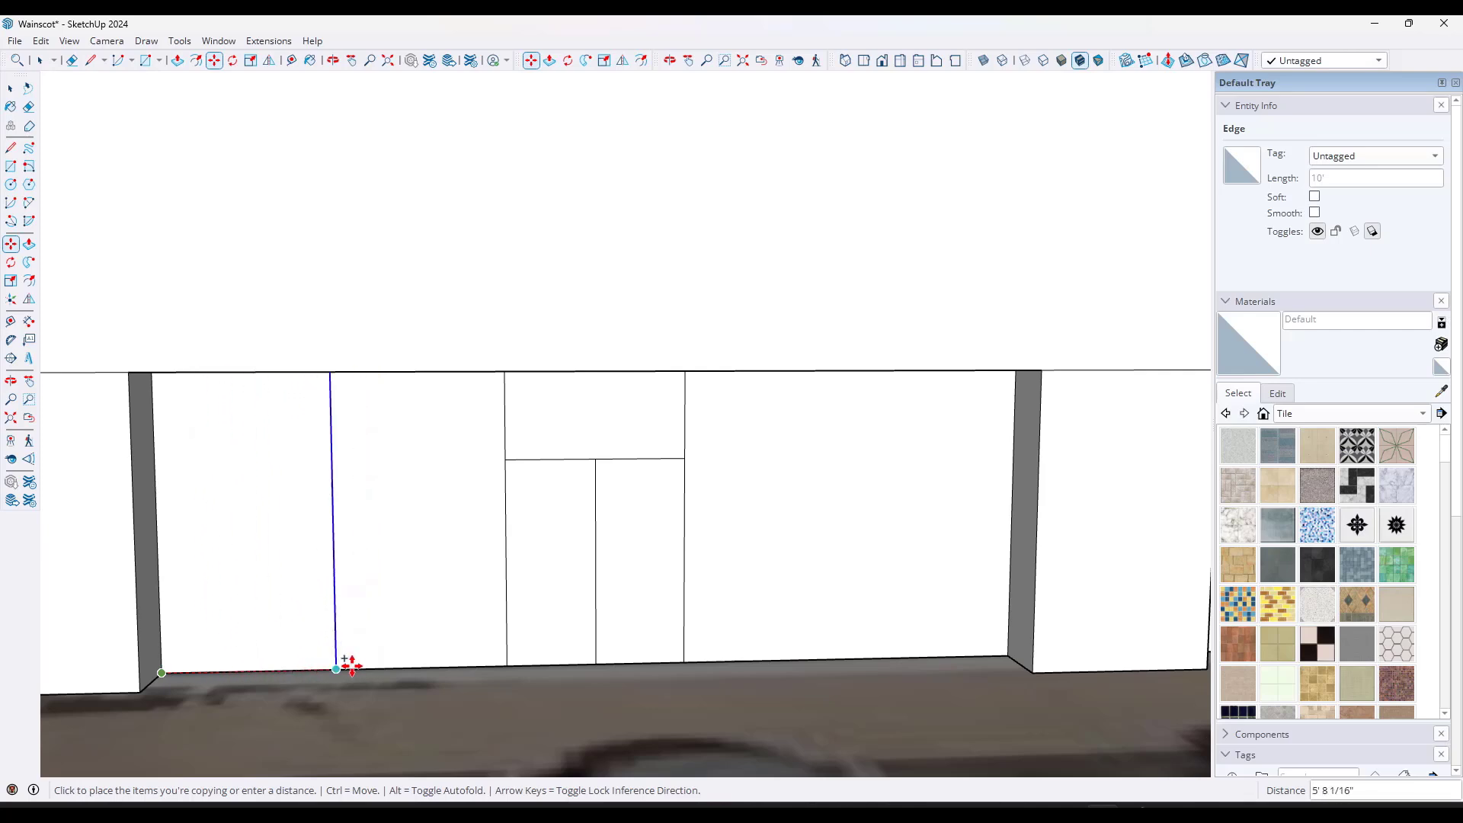
click(508, 665)
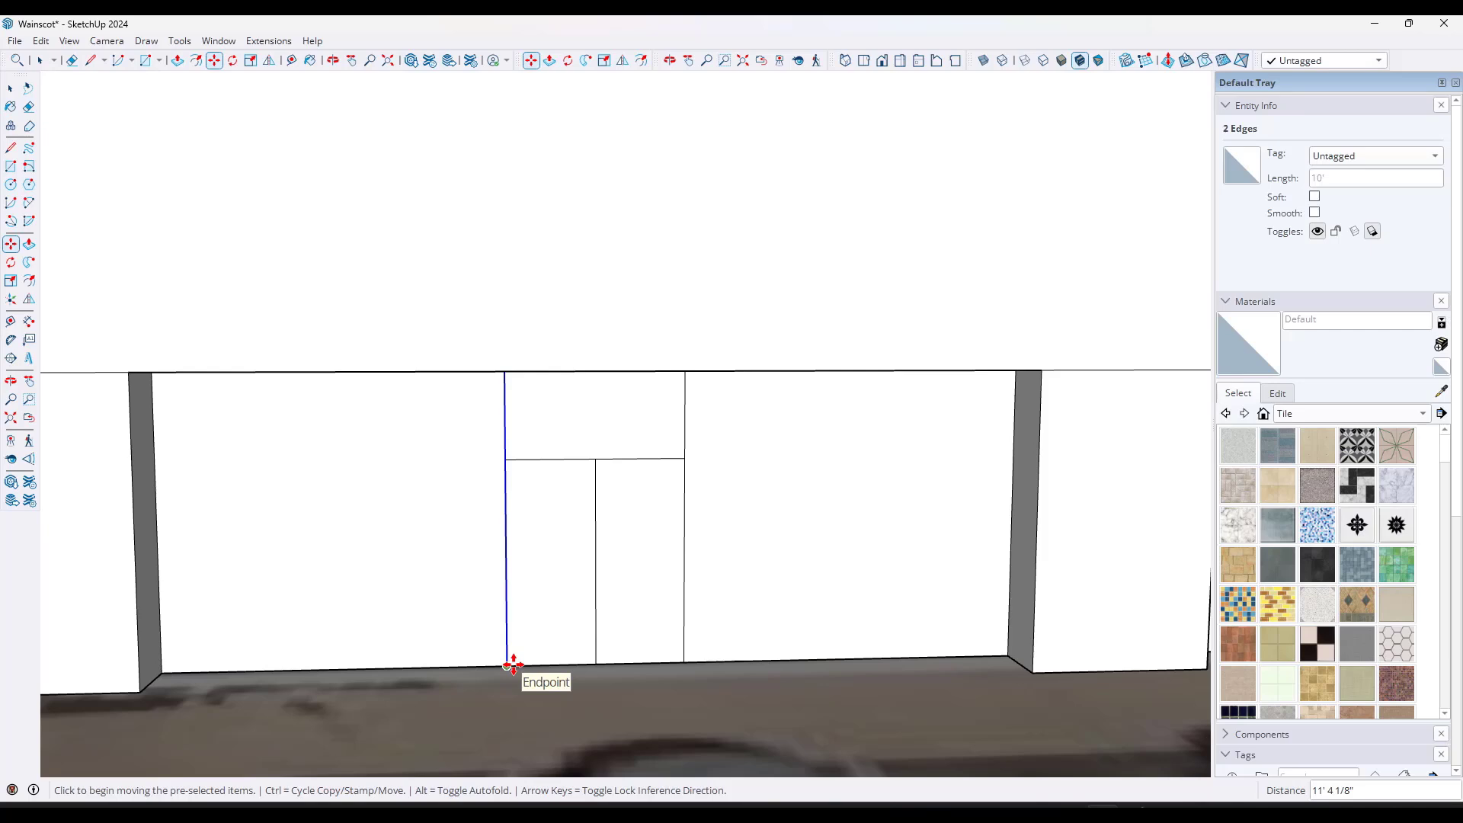
text(/3)
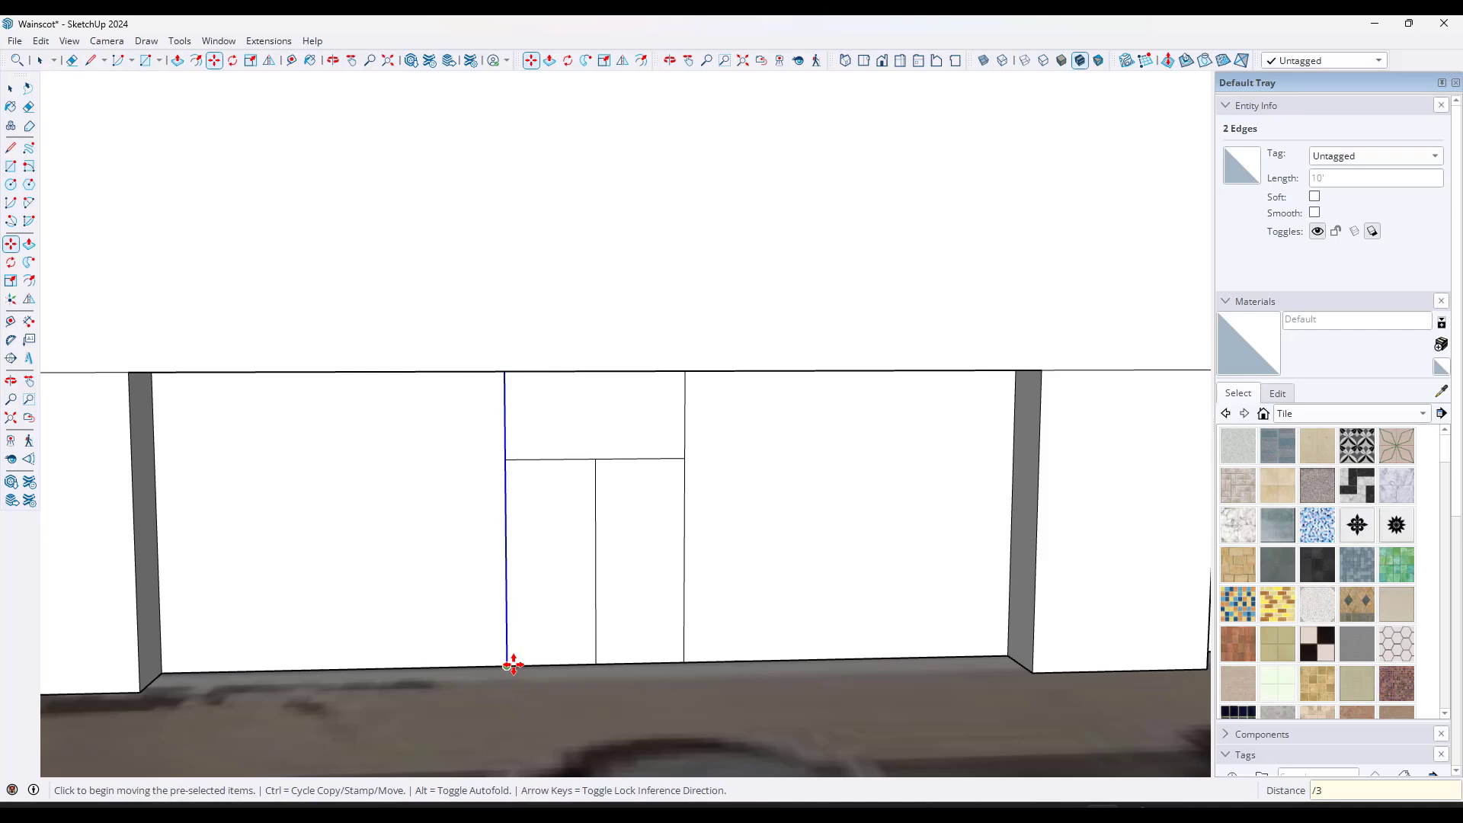
key(Return)
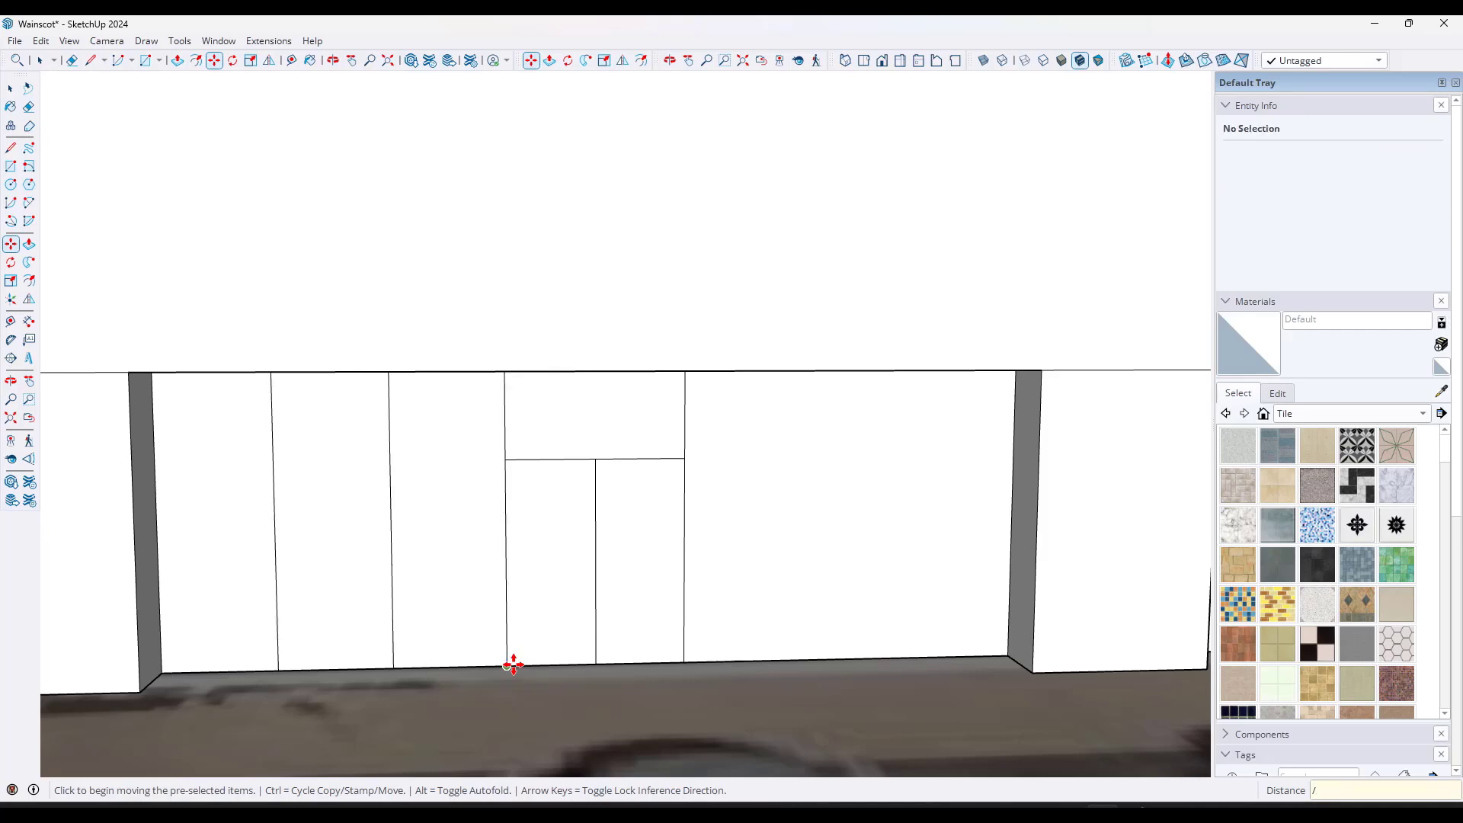
Step: Try 6 and 2 divisions for the second storefront's left bay, and return it to 3 divisions
text(/6)
key(Return)
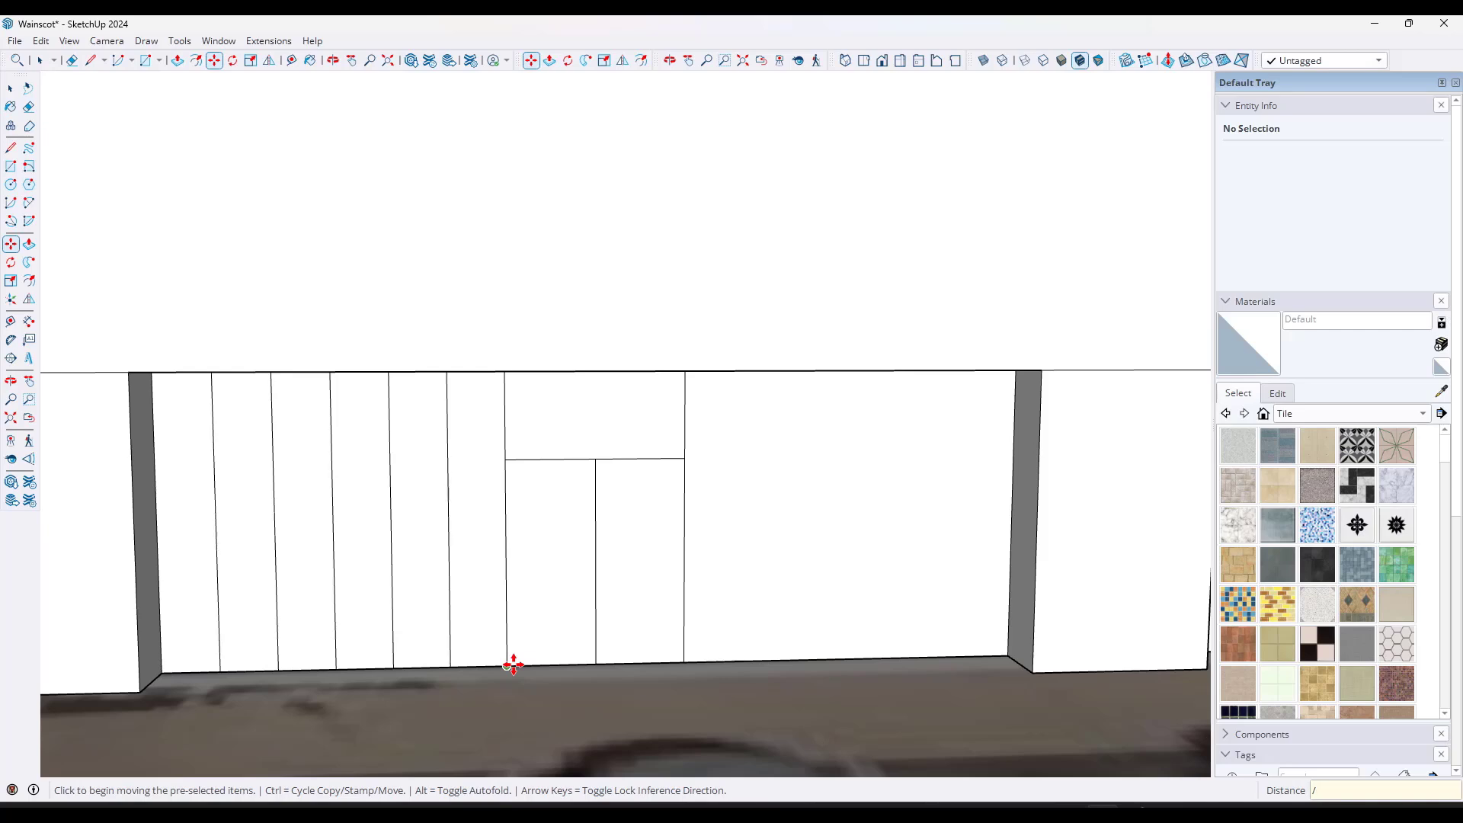
key(Return)
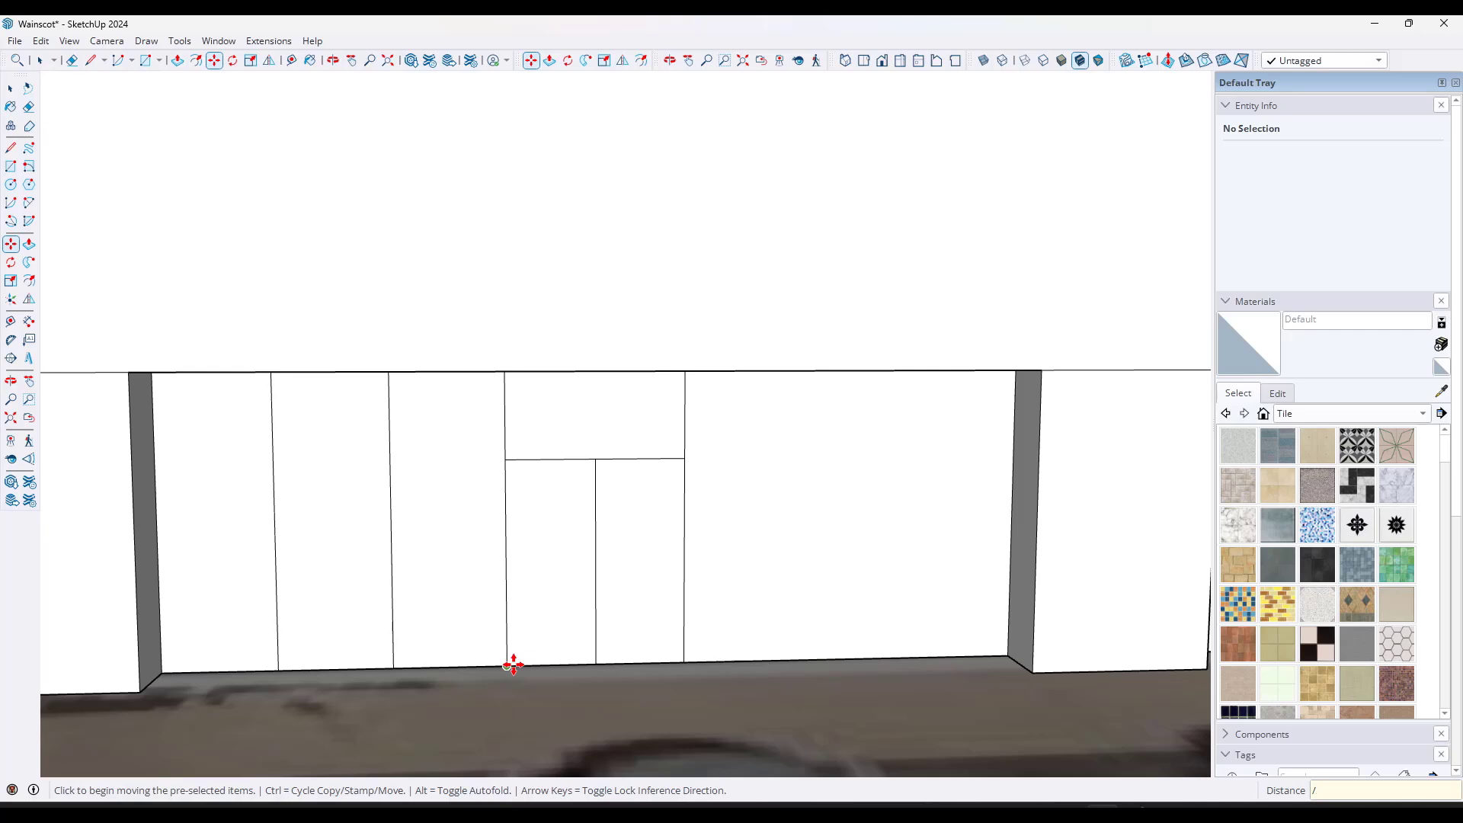
key(Return)
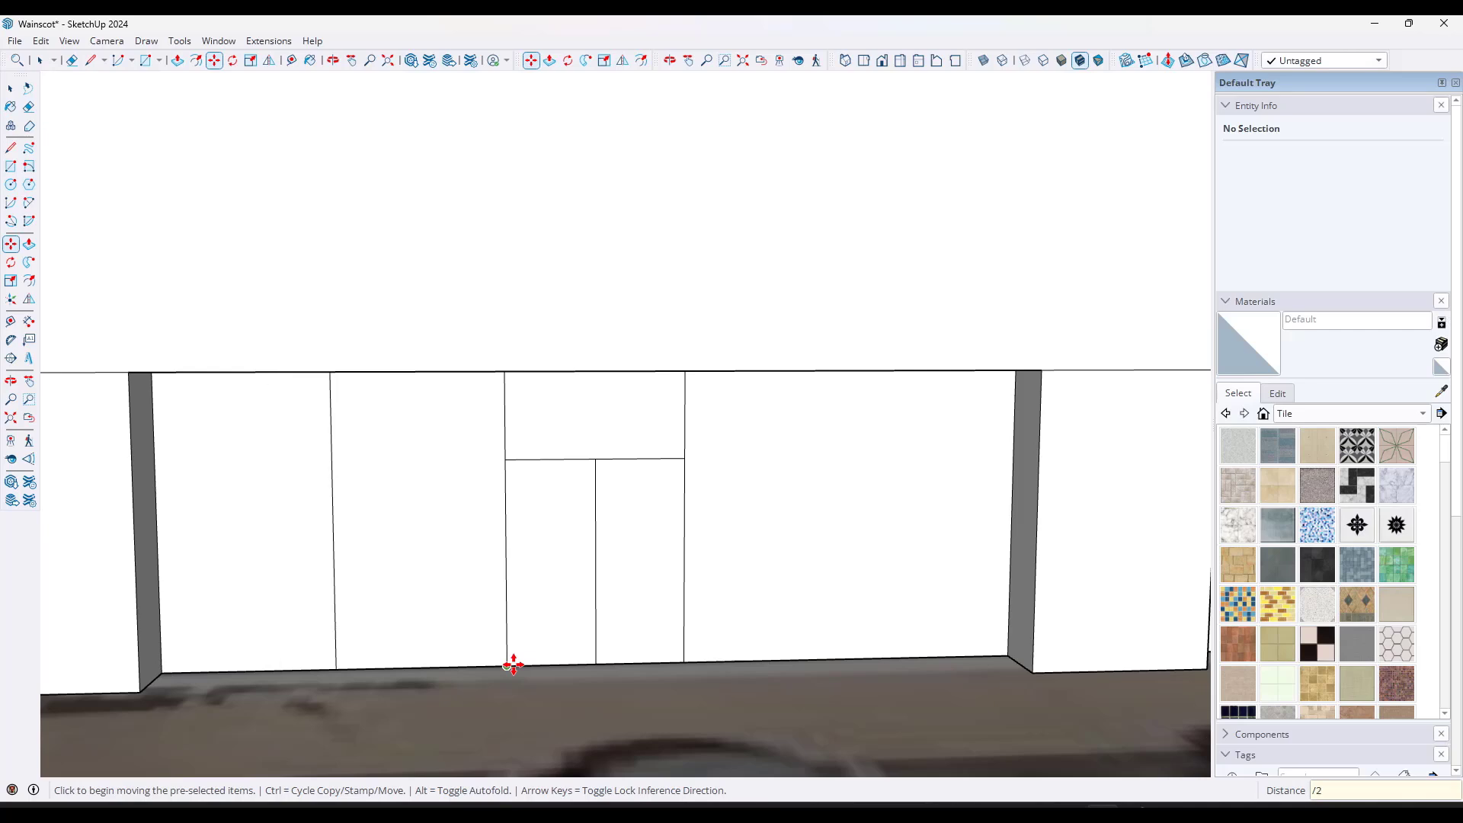
key(Return)
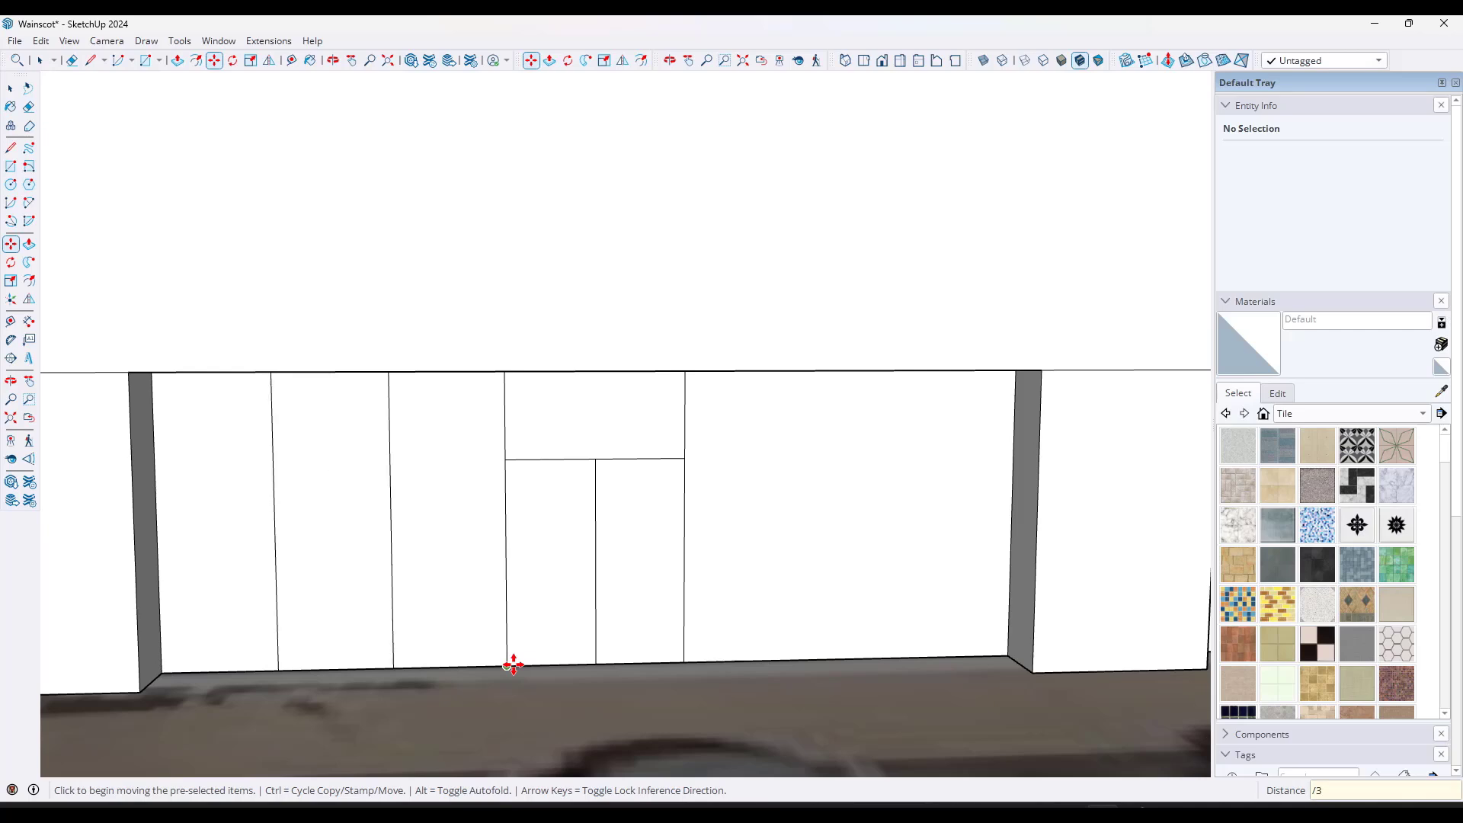
key(space)
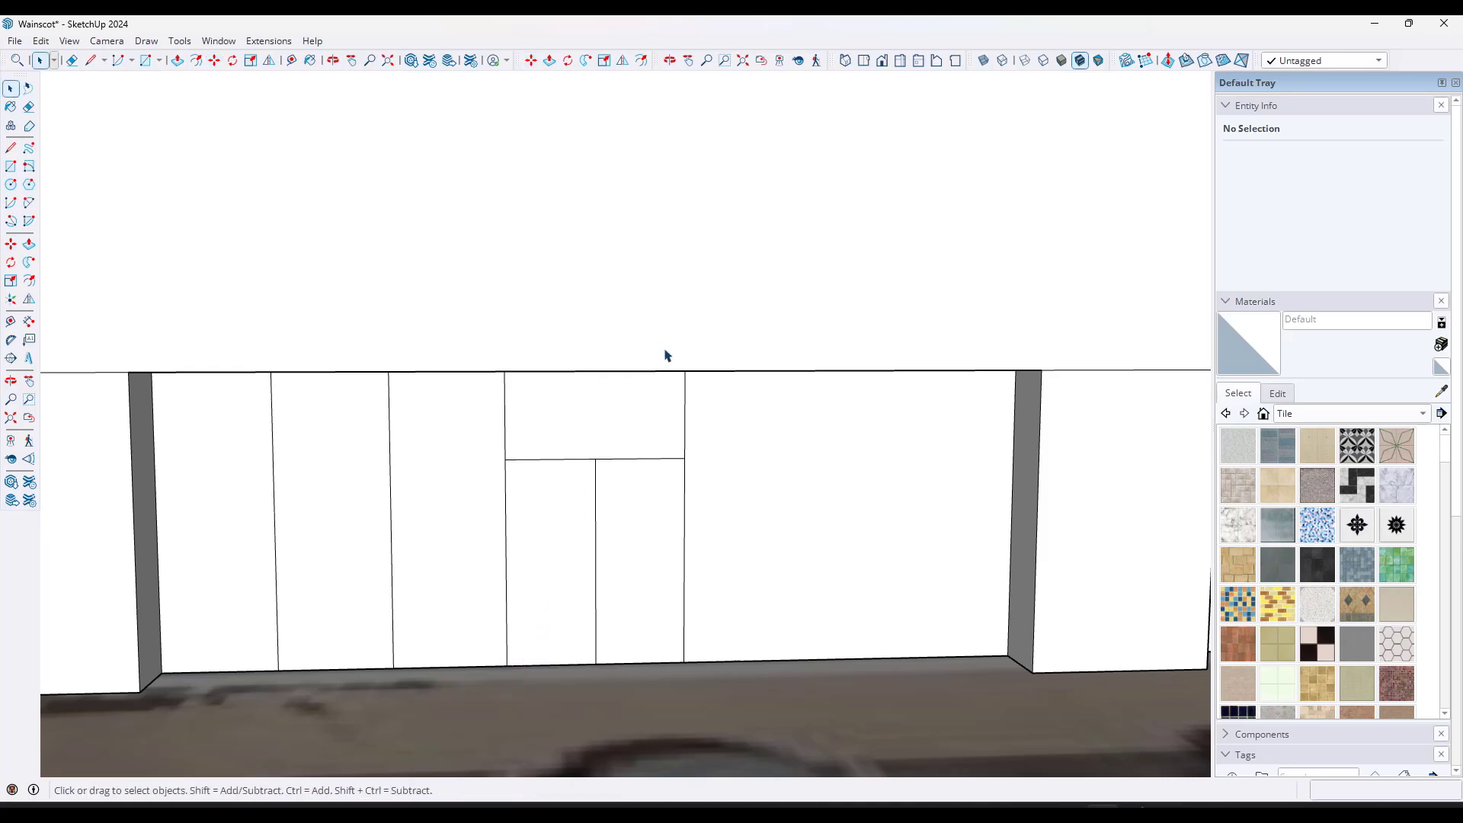
Step: Copy the second storefront's right door-frame edge to the right side wall and divide that bay into 3 equal panels
drag(664, 349, 726, 656)
drag(647, 331, 738, 781)
key(m)
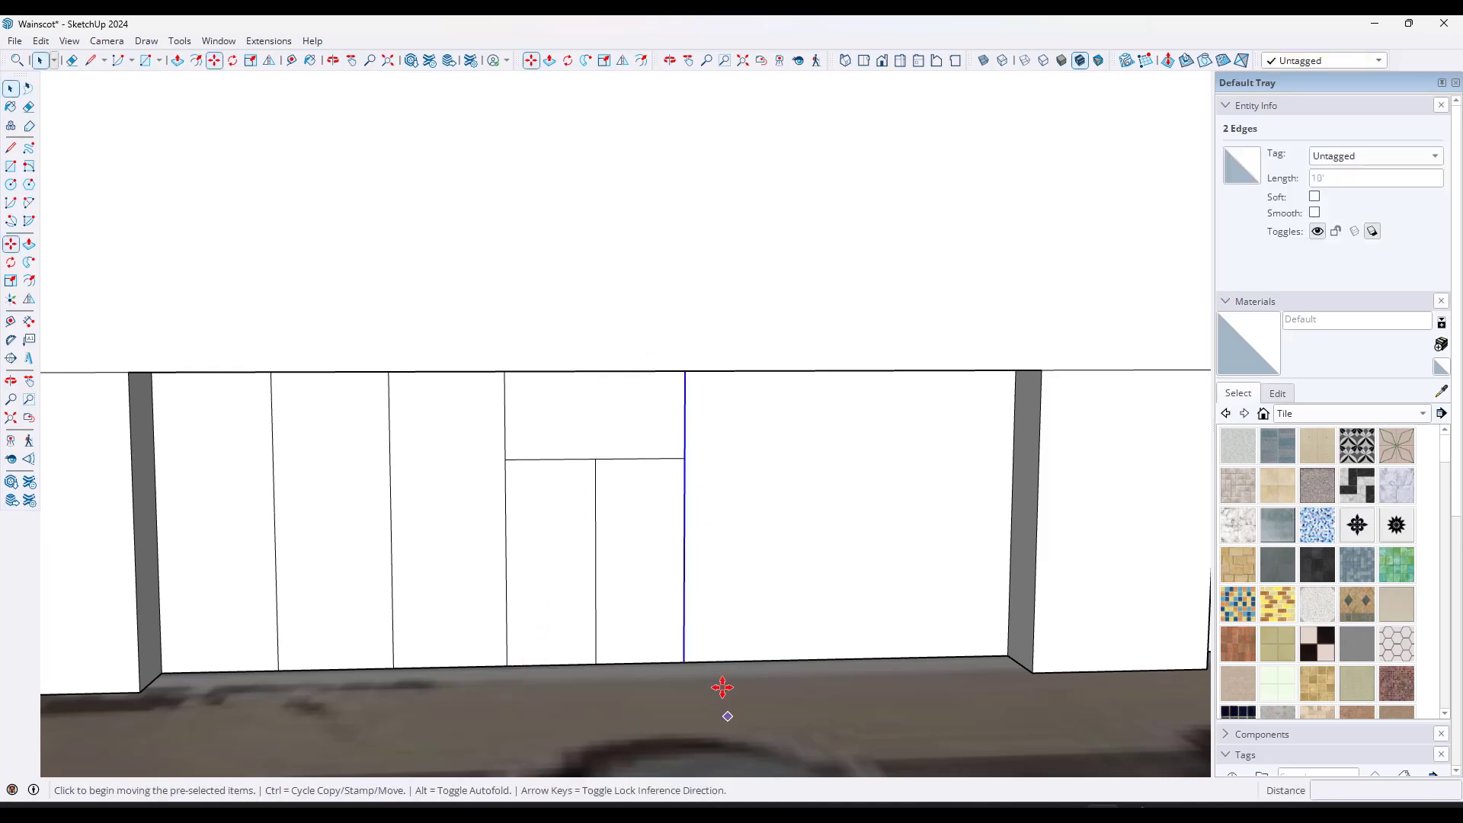
click(686, 662)
click(1012, 656)
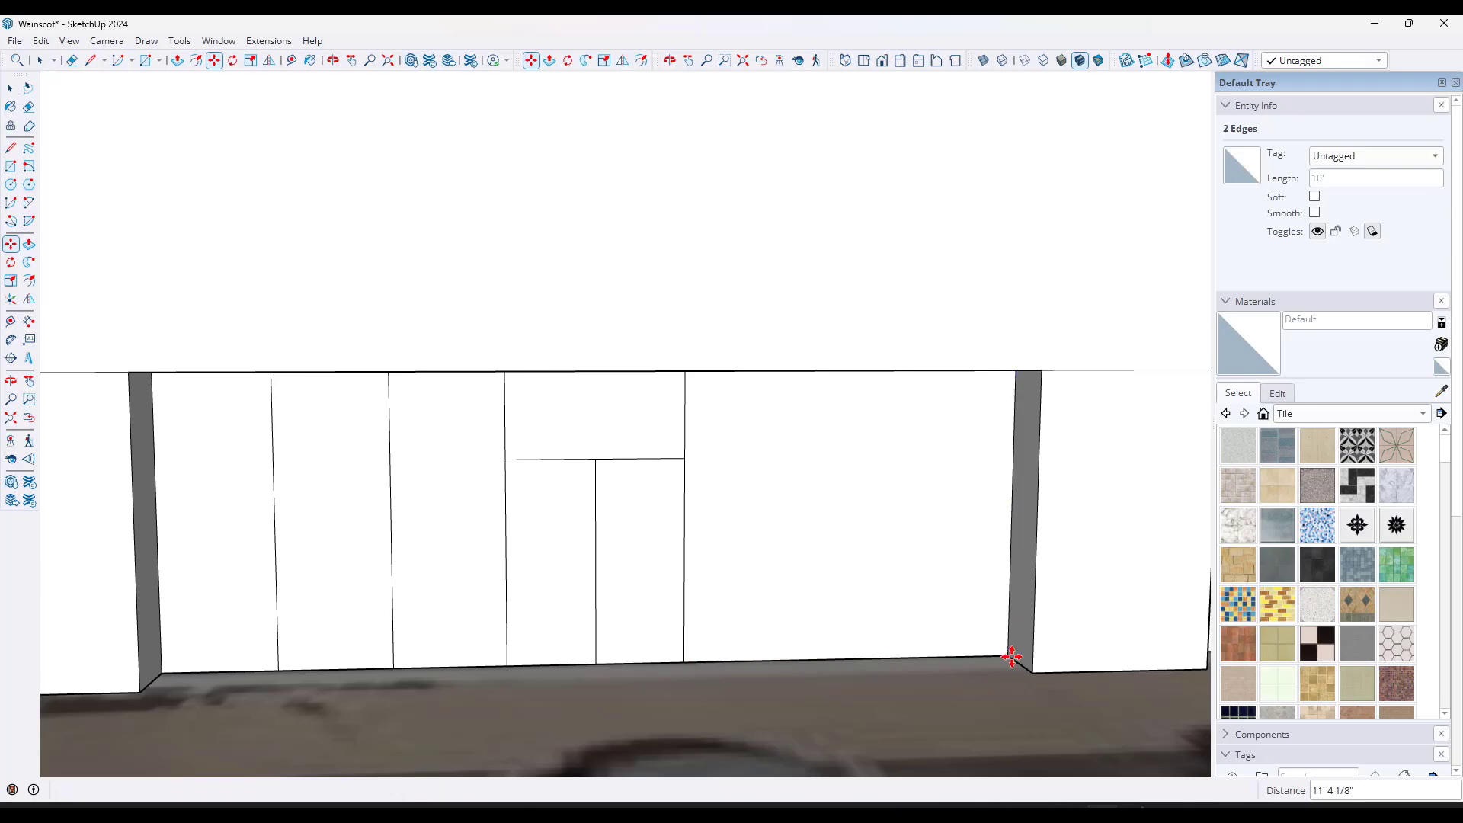
text(/3)
key(Return)
Step: Copy the third storefront's left door-frame edge to the left side wall and divide the bay into 3 equal panels
scroll(134, 523, down, 3)
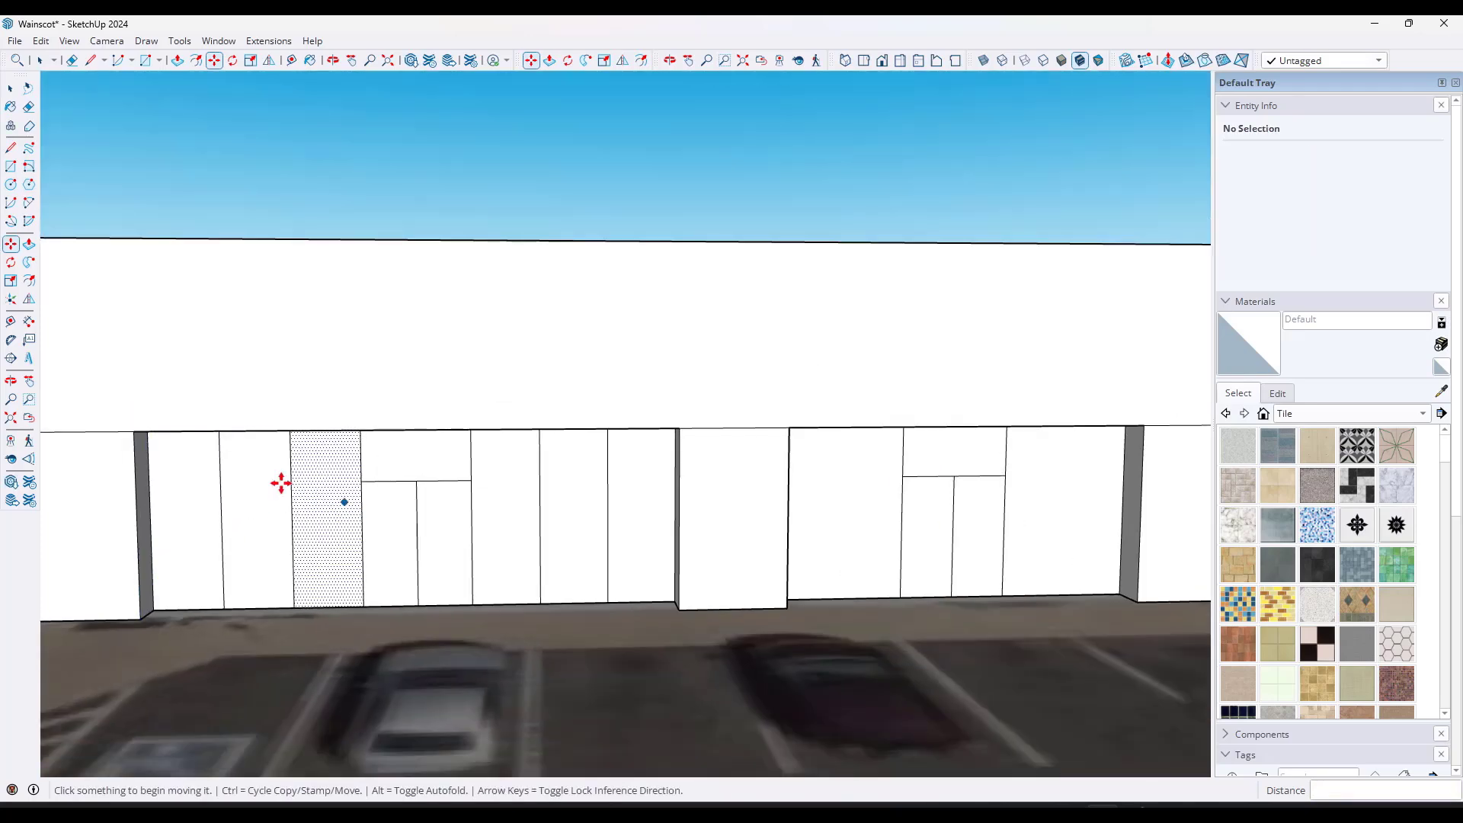
scroll(412, 503, down, 2)
scroll(579, 499, up, 2)
middle_drag(792, 543, 742, 533)
middle_drag(857, 541, 758, 533)
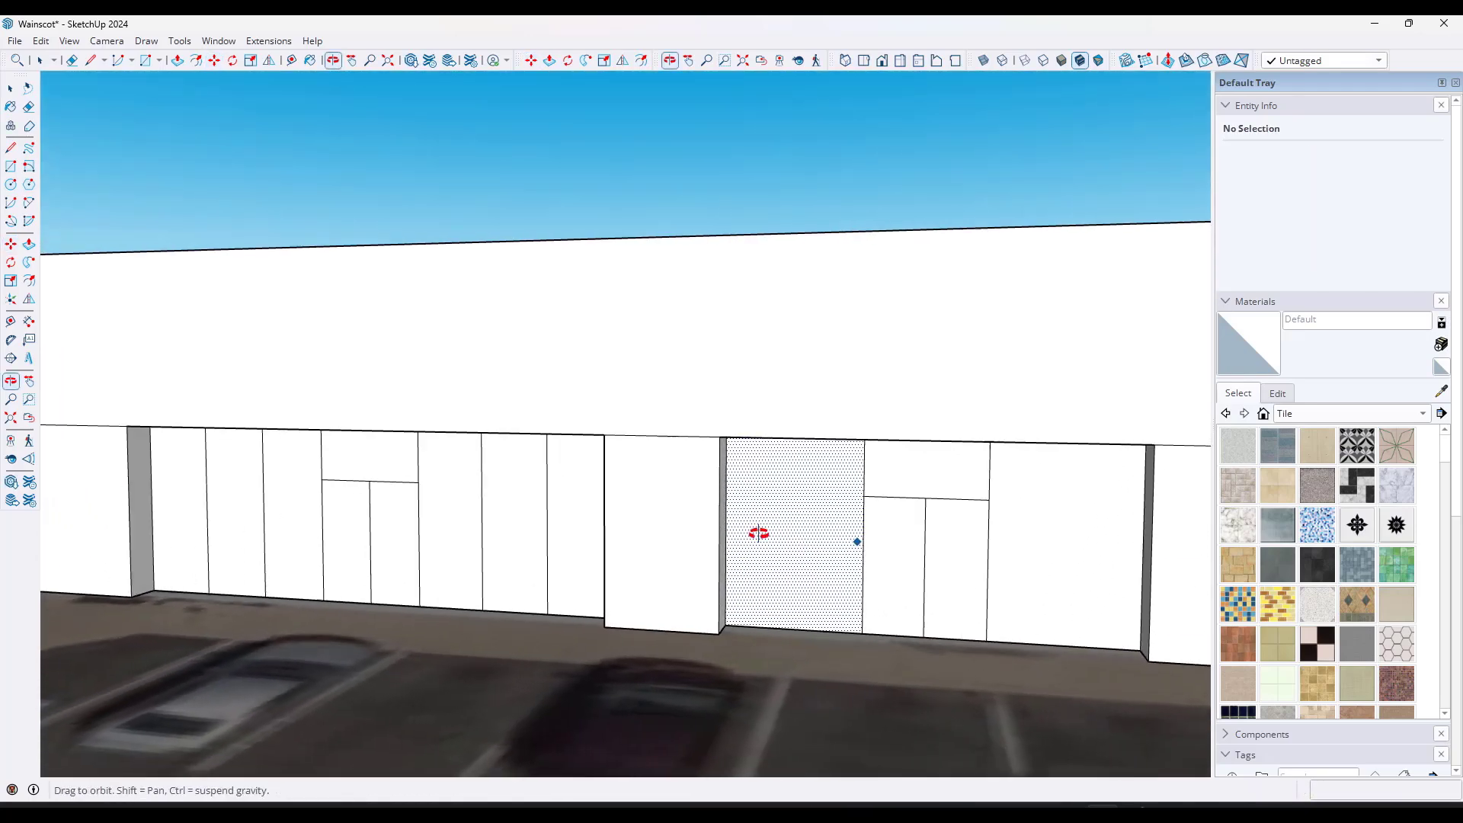
shift+middle_drag(953, 550, 710, 547)
scroll(708, 543, up, 2)
key(space)
drag(613, 401, 704, 770)
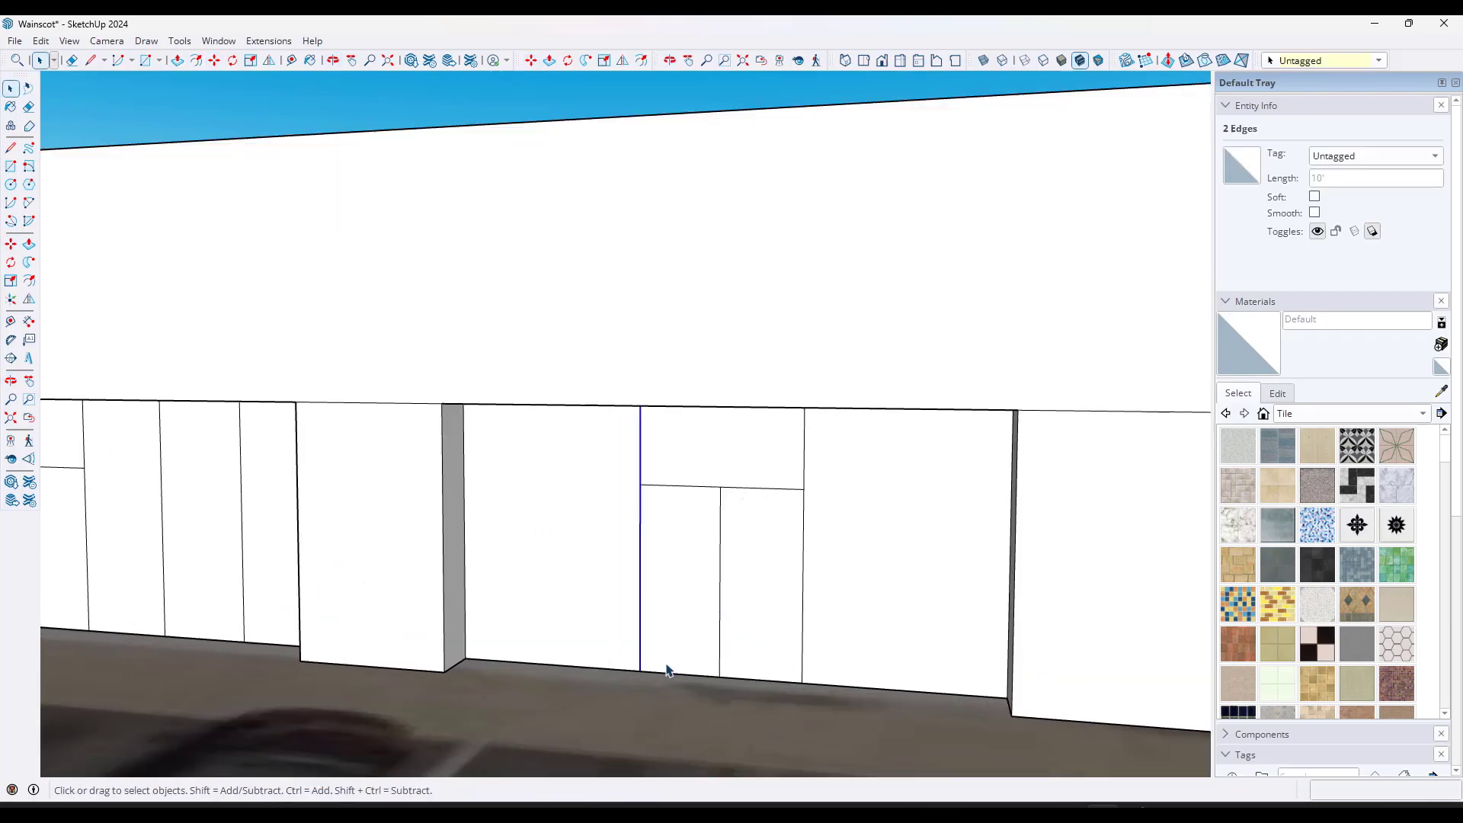
key(m)
click(640, 670)
key(ctrl)
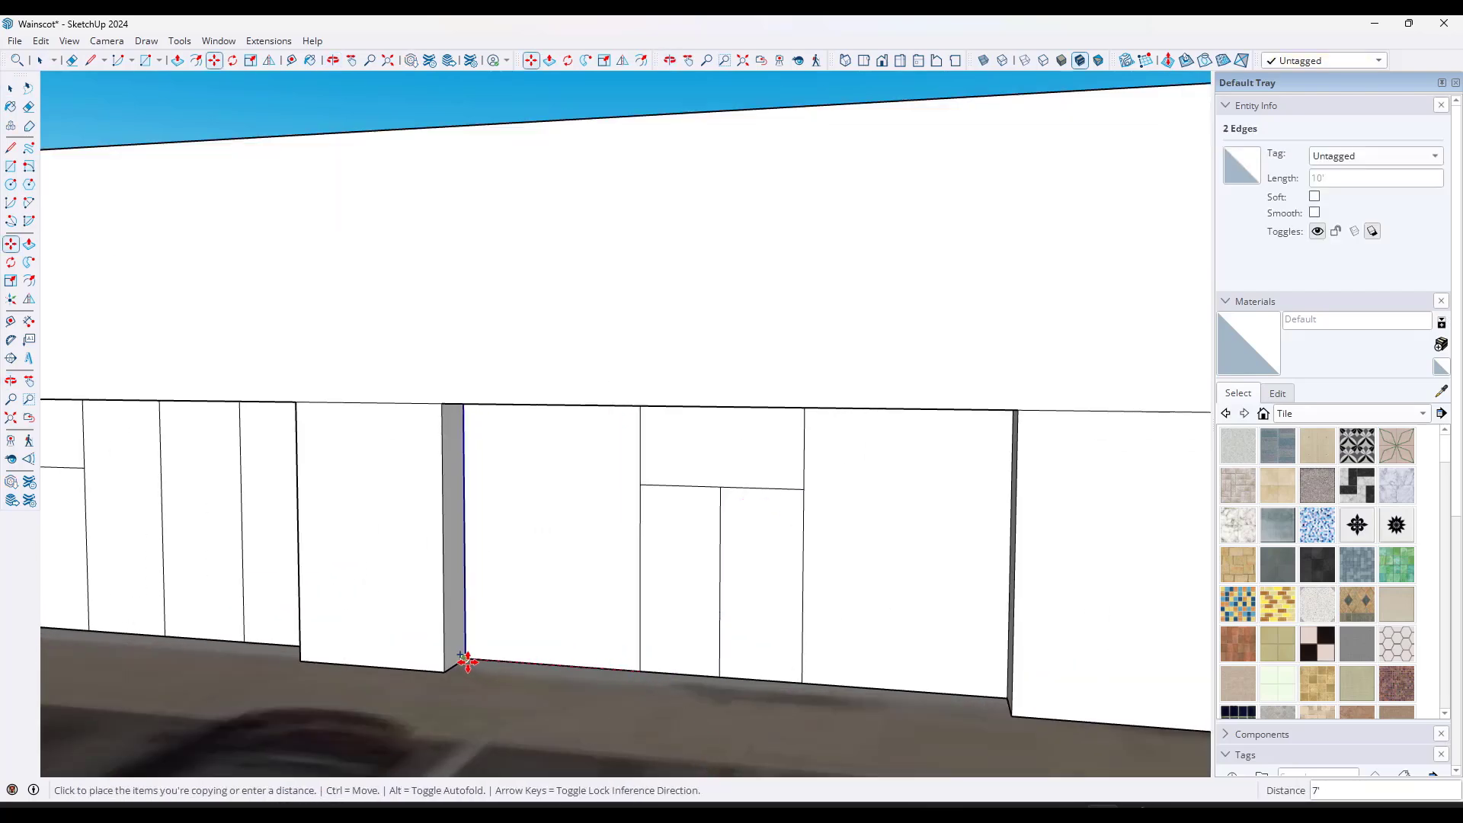
click(468, 661)
text(/3)
key(Return)
key(space)
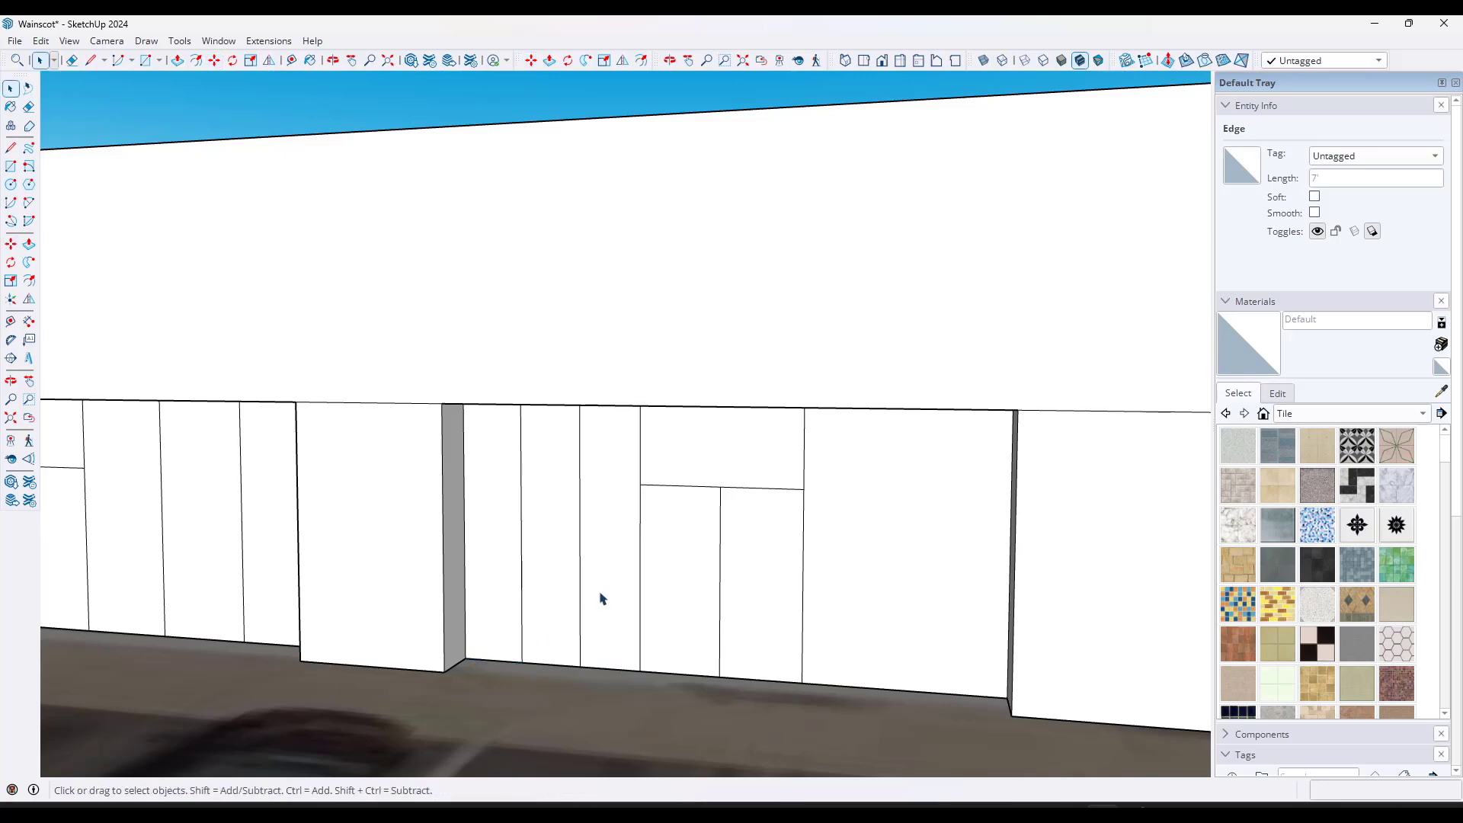
Step: Copy the third storefront's right door-frame edge to the right side wall, splitting that bay into 3 equal panels
middle_drag(525, 591, 599, 589)
scroll(600, 588, down, 2)
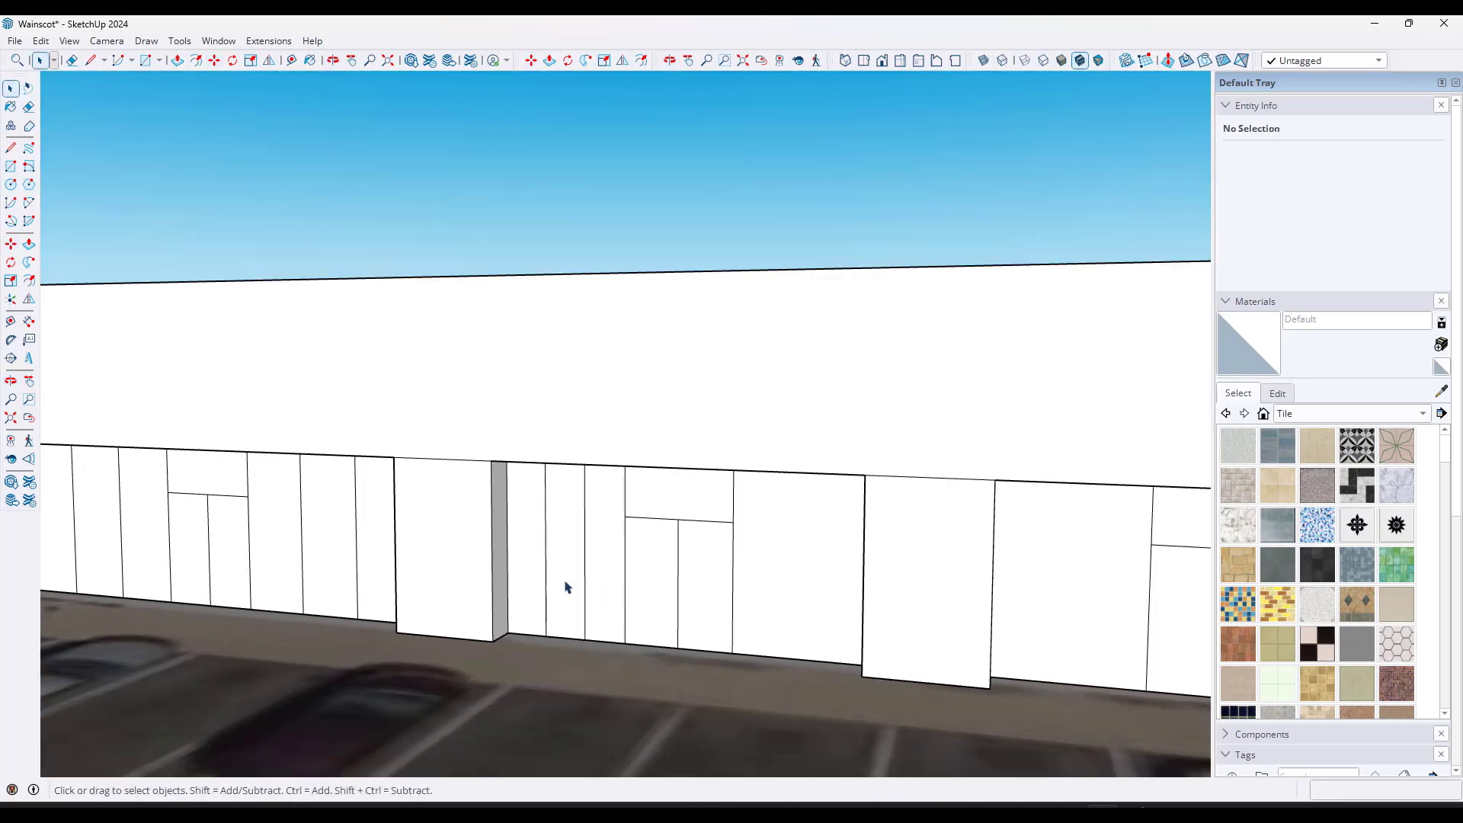
middle_drag(432, 590, 526, 545)
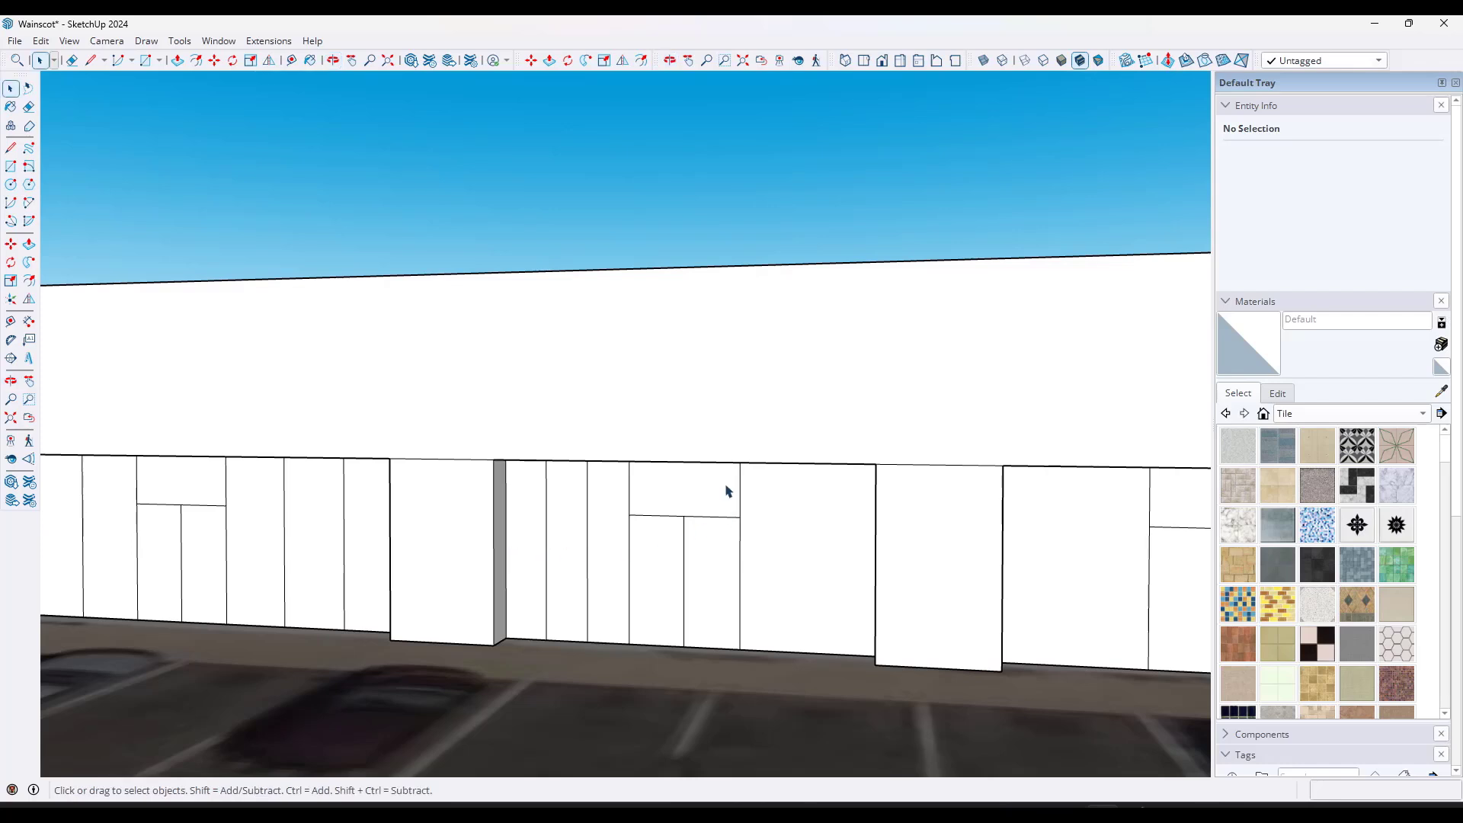
drag(743, 584, 781, 712)
middle_drag(760, 641, 963, 606)
scroll(952, 562, up, 3)
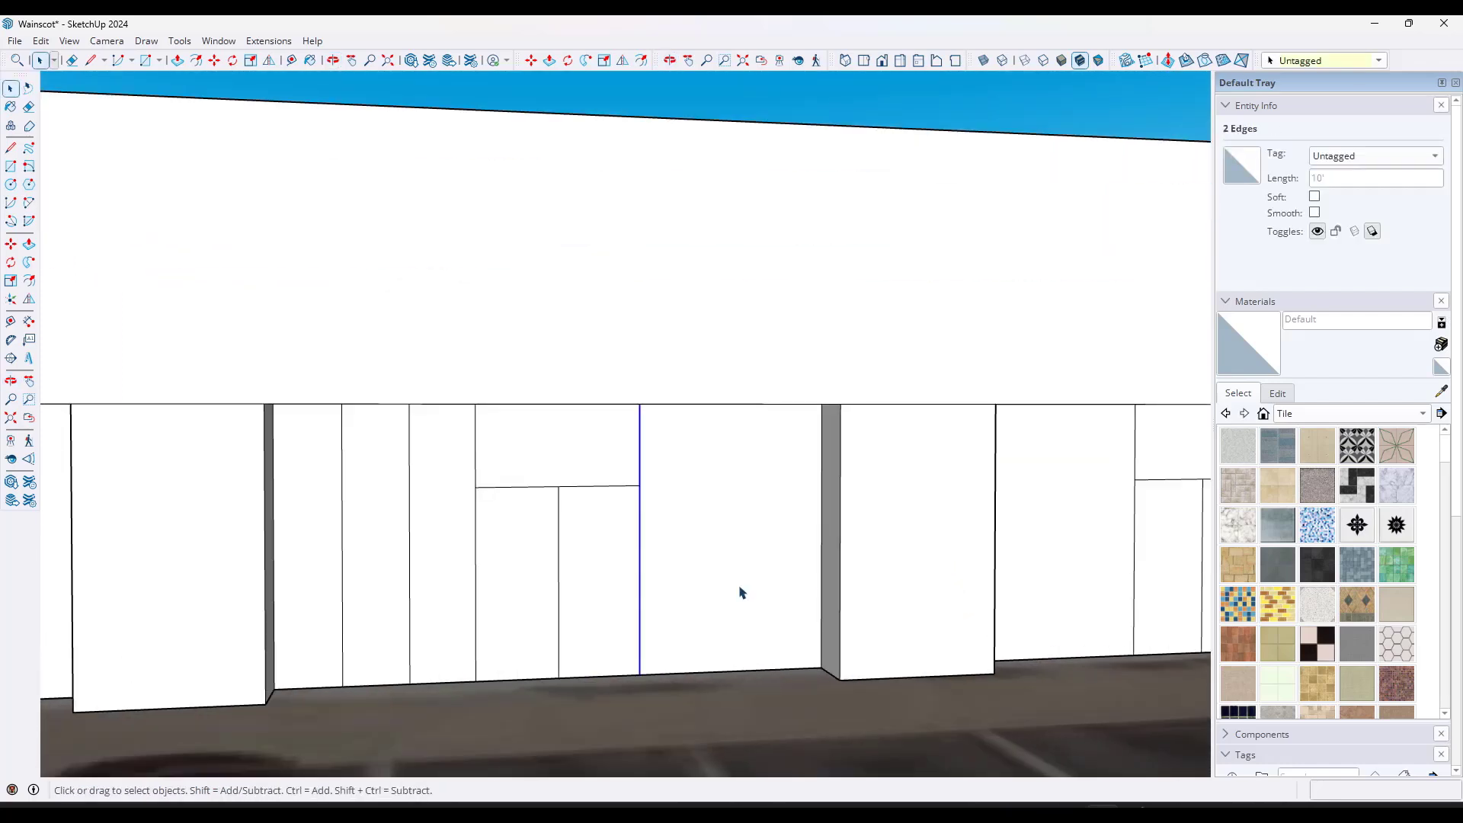
key(m)
click(639, 674)
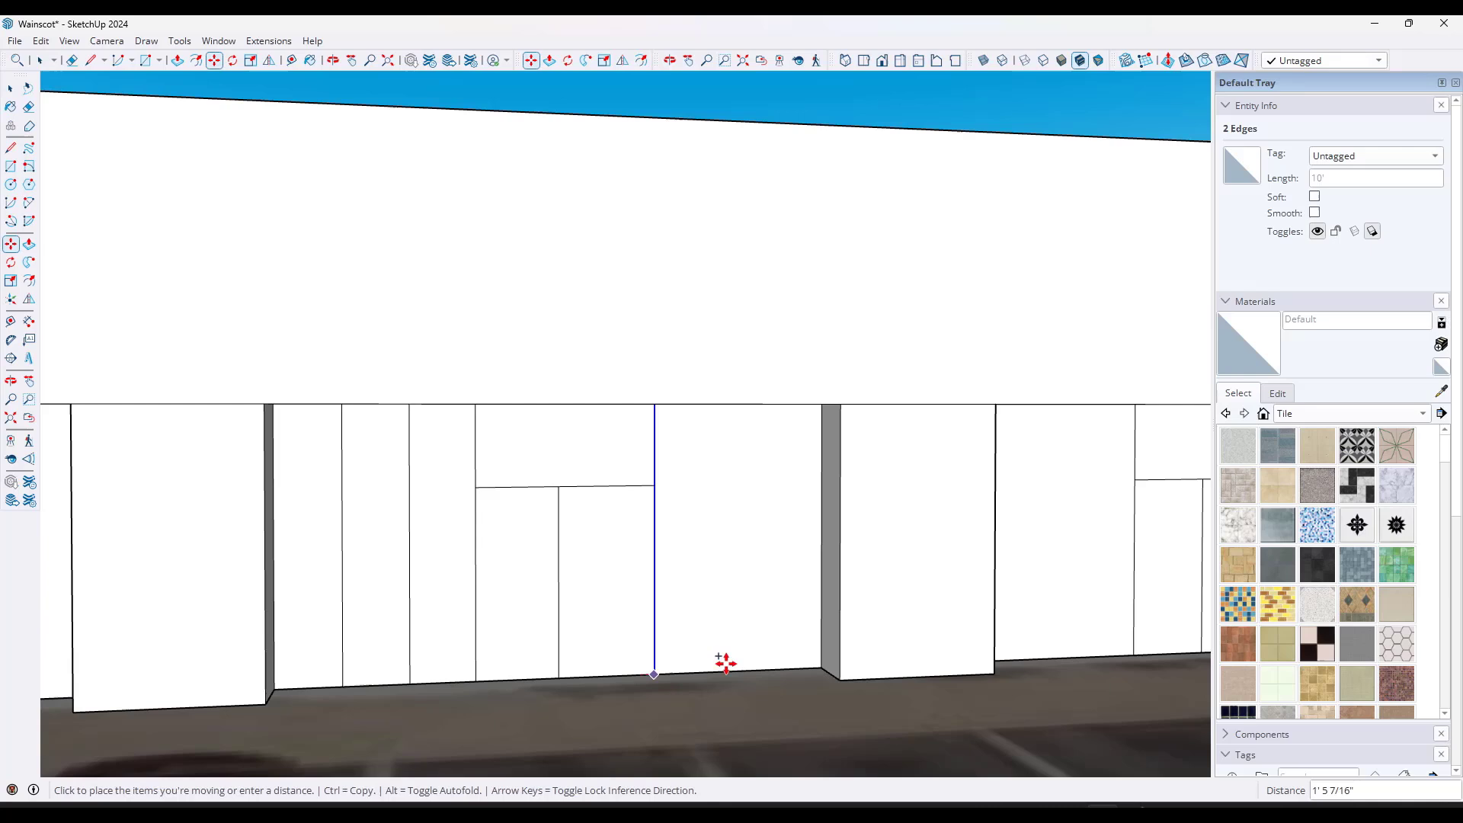
click(824, 669)
text(/)
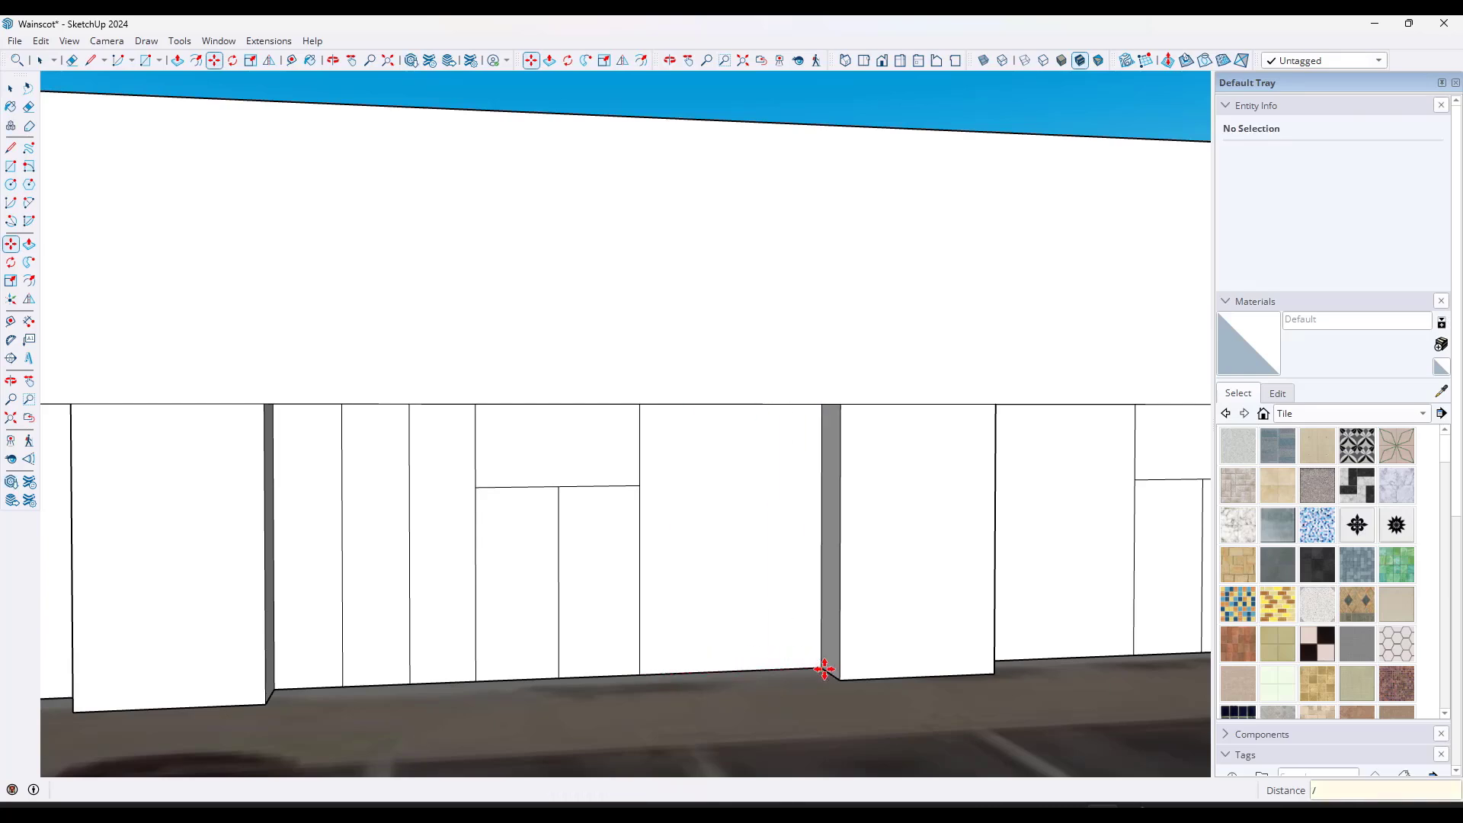
text(3)
key(Return)
key(space)
Step: Copy the second storefront's base edges up 3' across both window bays, leaving out the edges under the doors and the side-wall edge
scroll(254, 522, down, 3)
scroll(785, 499, up, 3)
middle_drag(843, 548, 671, 549)
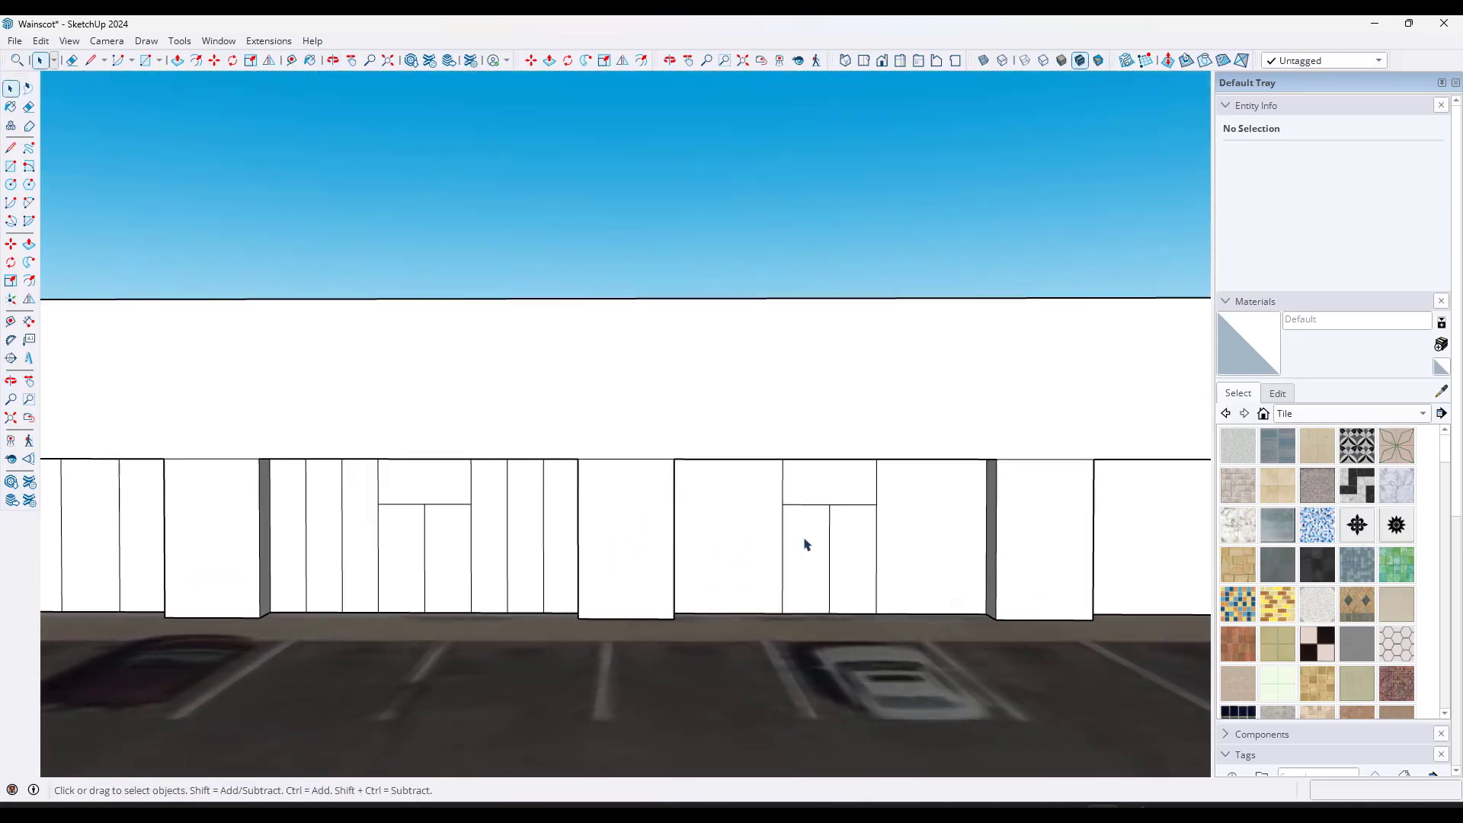
scroll(480, 575, down, 6)
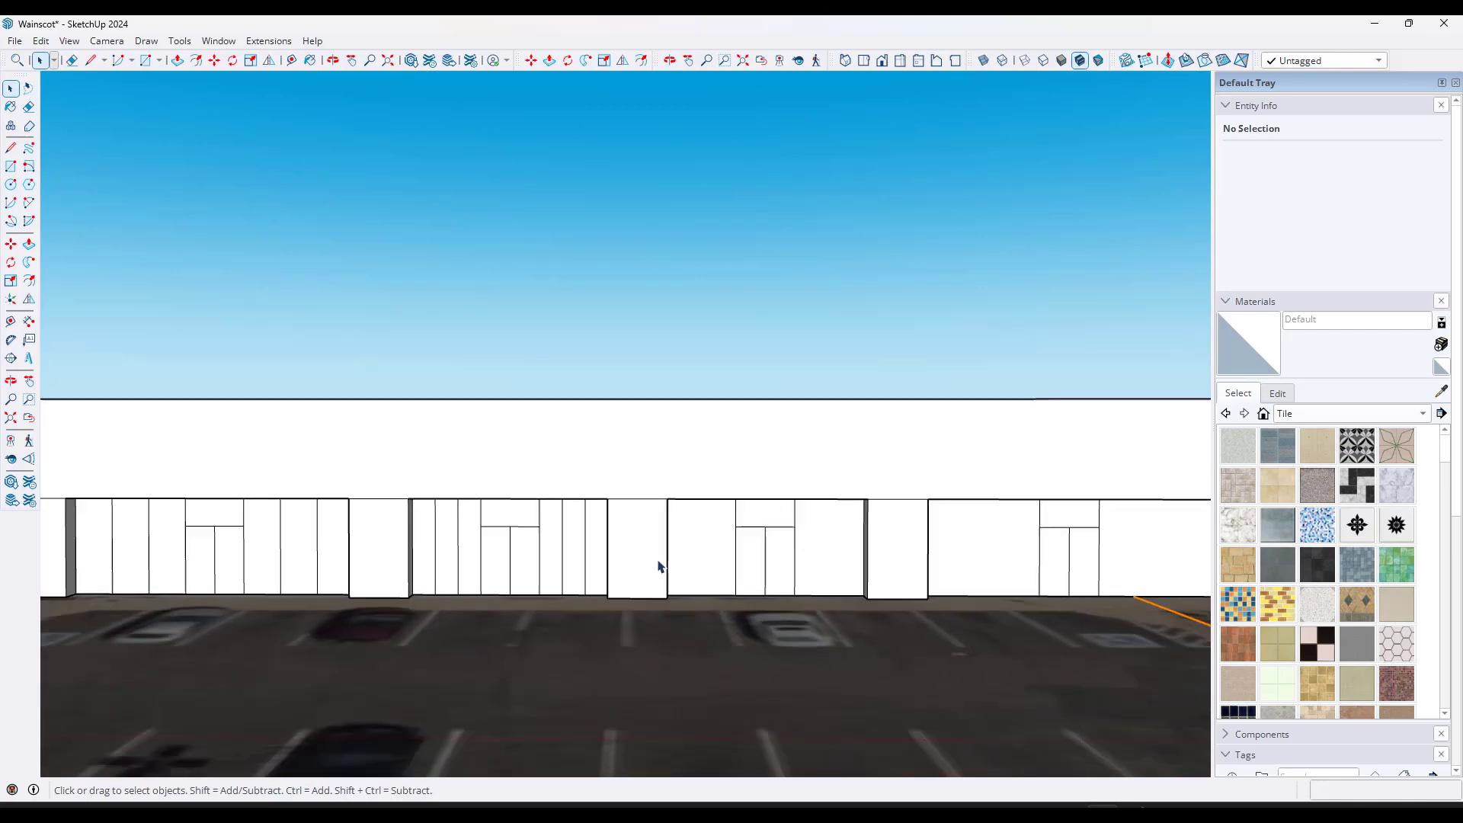
scroll(351, 591, up, 5)
scroll(349, 585, up, 1)
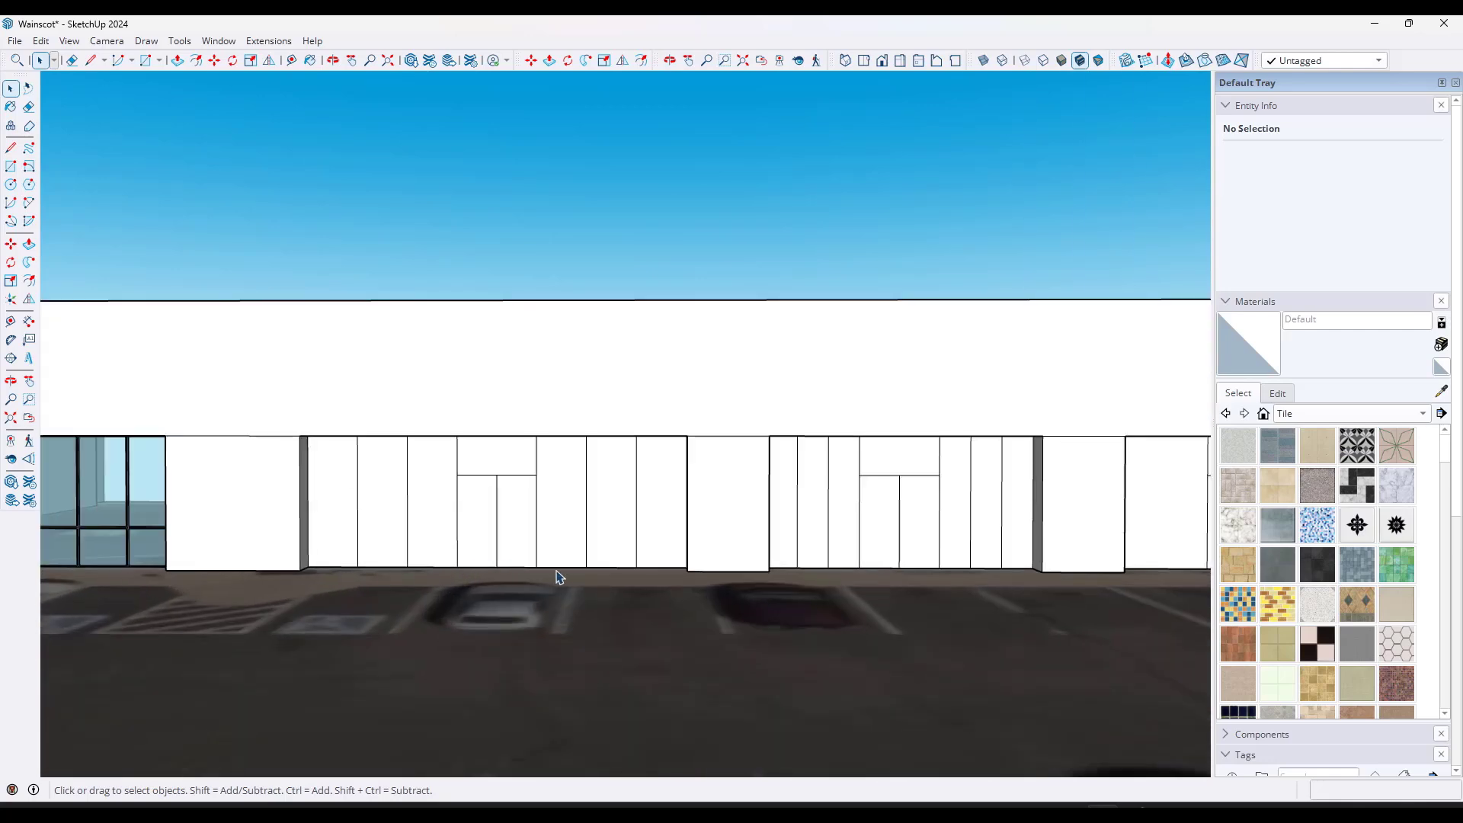
mouse_move(557, 573)
middle_down()
mouse_move(565, 594)
mouse_move(537, 592)
middle_up()
drag(309, 554, 684, 602)
middle_drag(685, 602, 702, 577)
scroll(702, 577, up, 2)
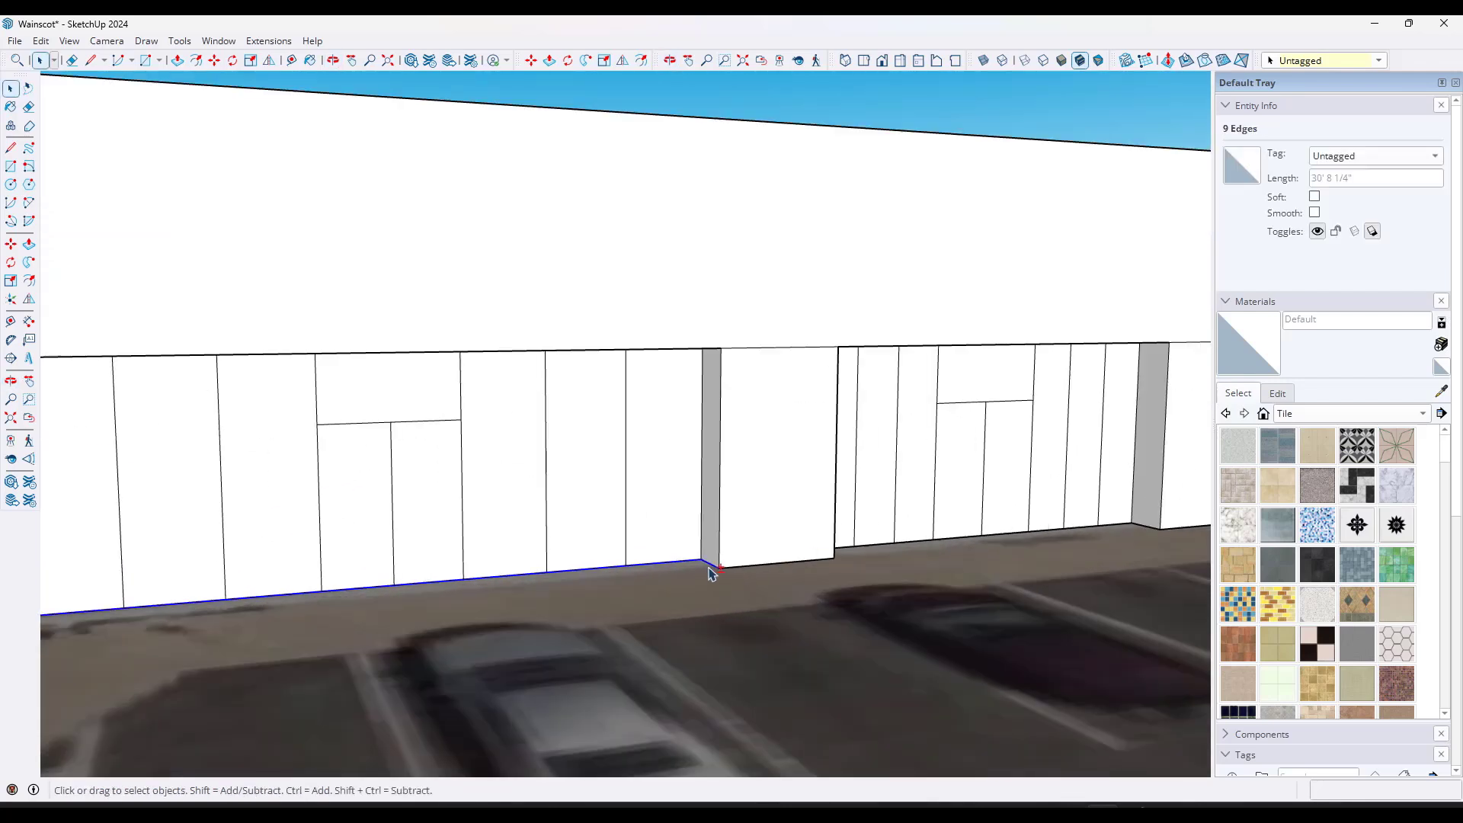
shift+click(705, 563)
key(m)
key(ctrl)
click(463, 579)
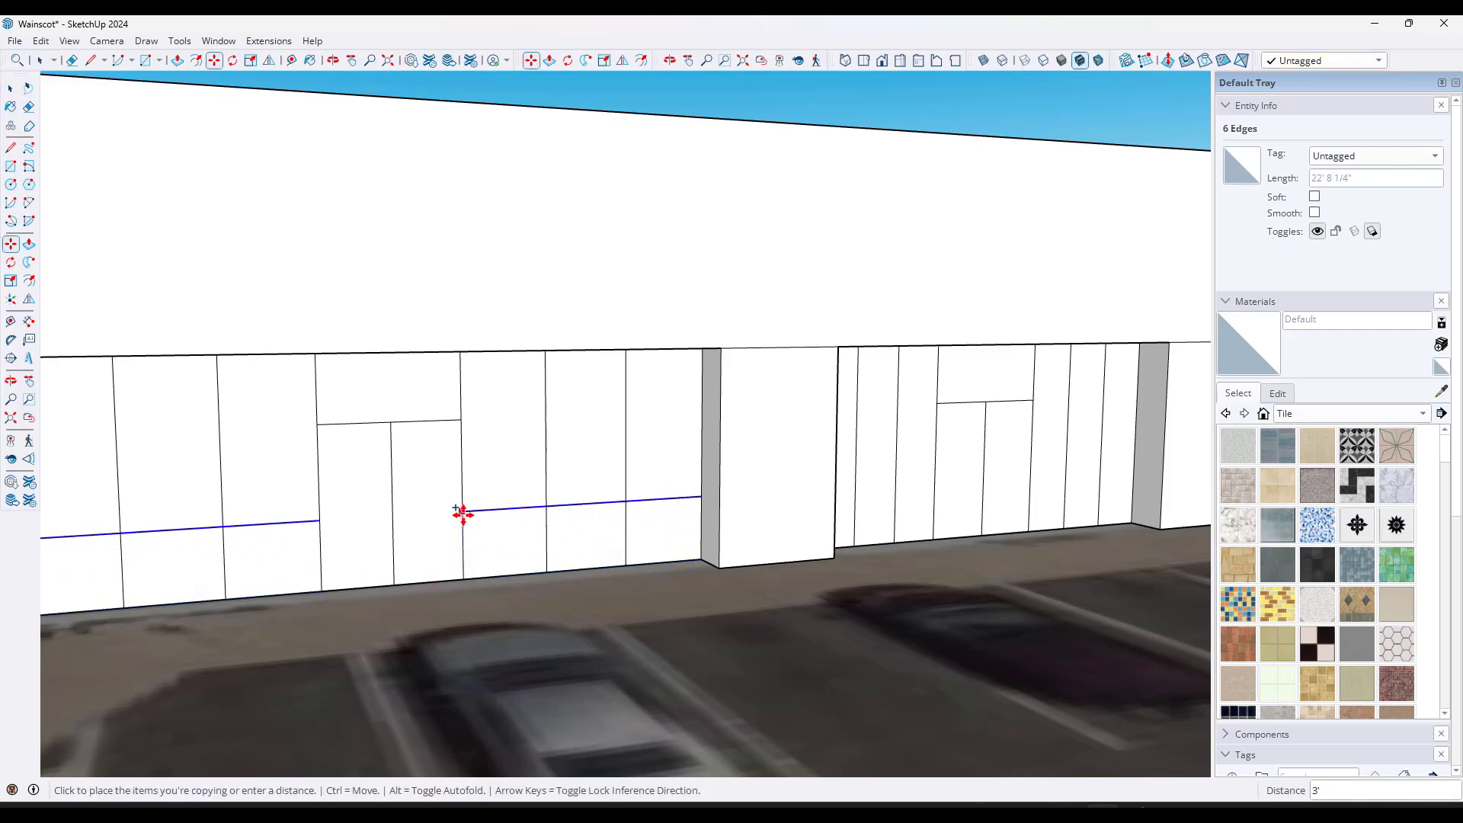
scroll(462, 513, down, 1)
click(463, 513)
scroll(463, 514, down, 2)
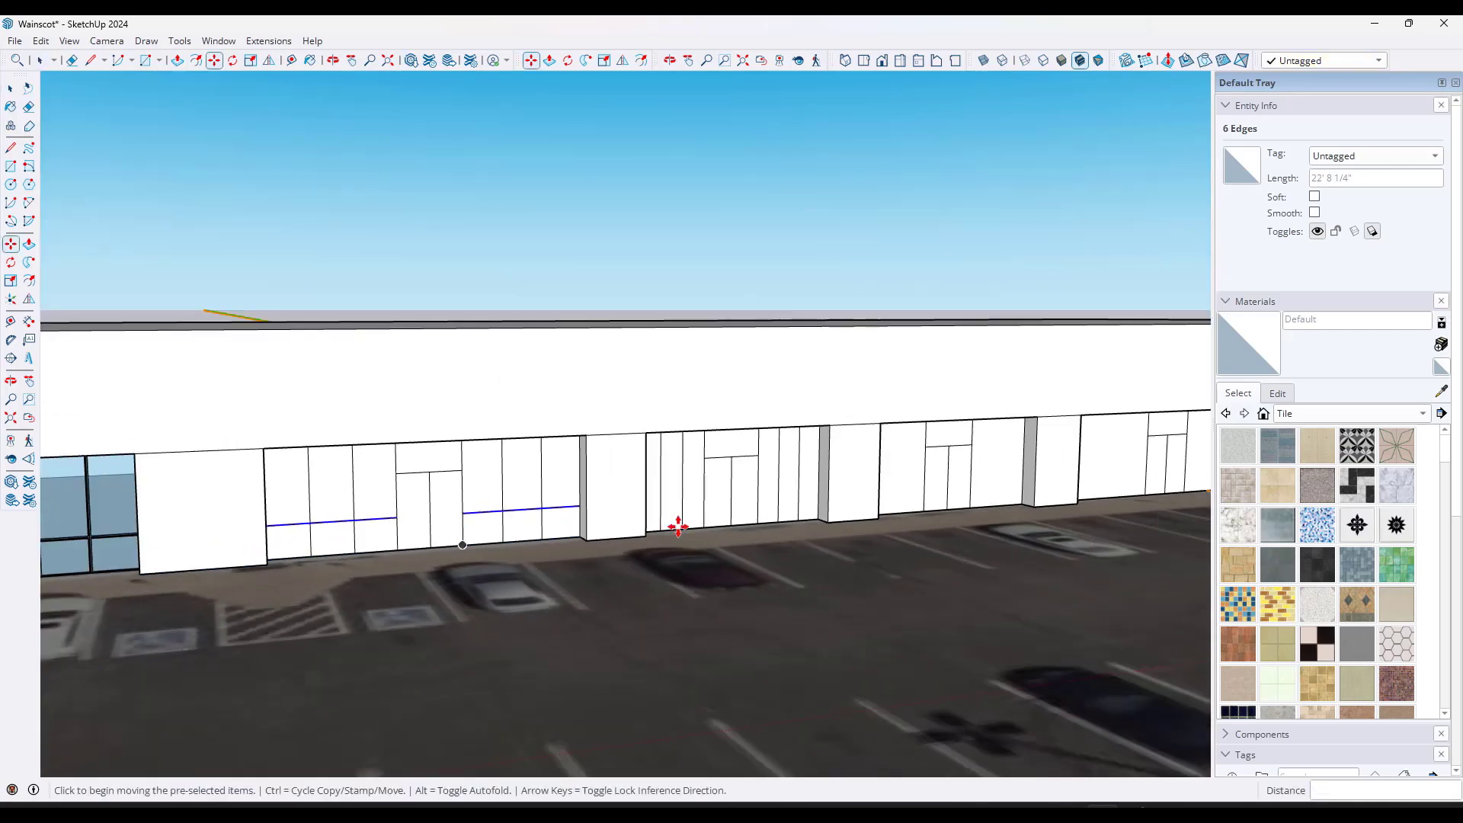
key(space)
Step: Copy the third storefront's base edges up 3' across both window bays, leaving out the edges under the doors
middle_drag(768, 509, 555, 517)
scroll(585, 540, up, 5)
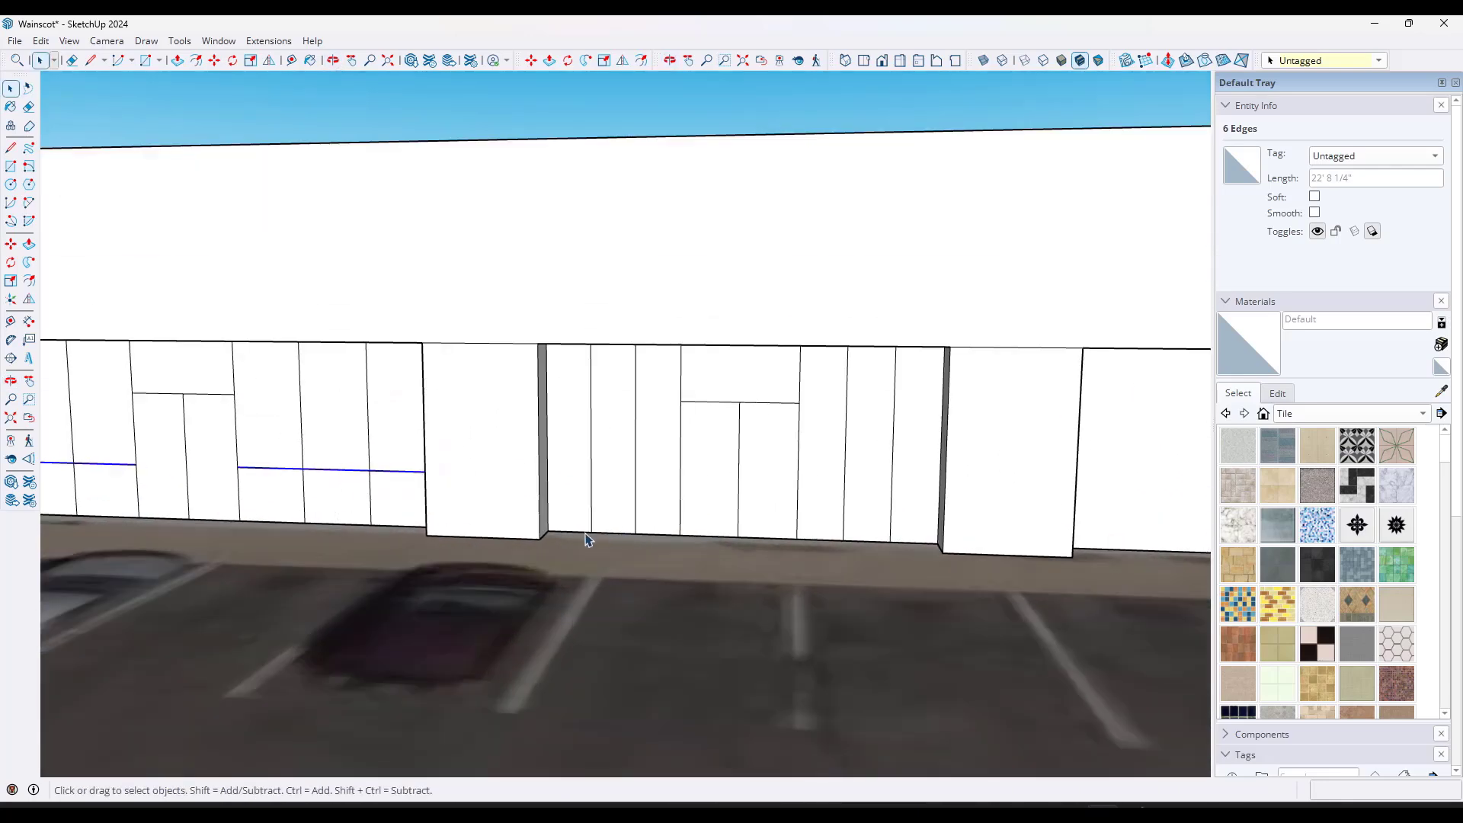
drag(542, 511, 940, 555)
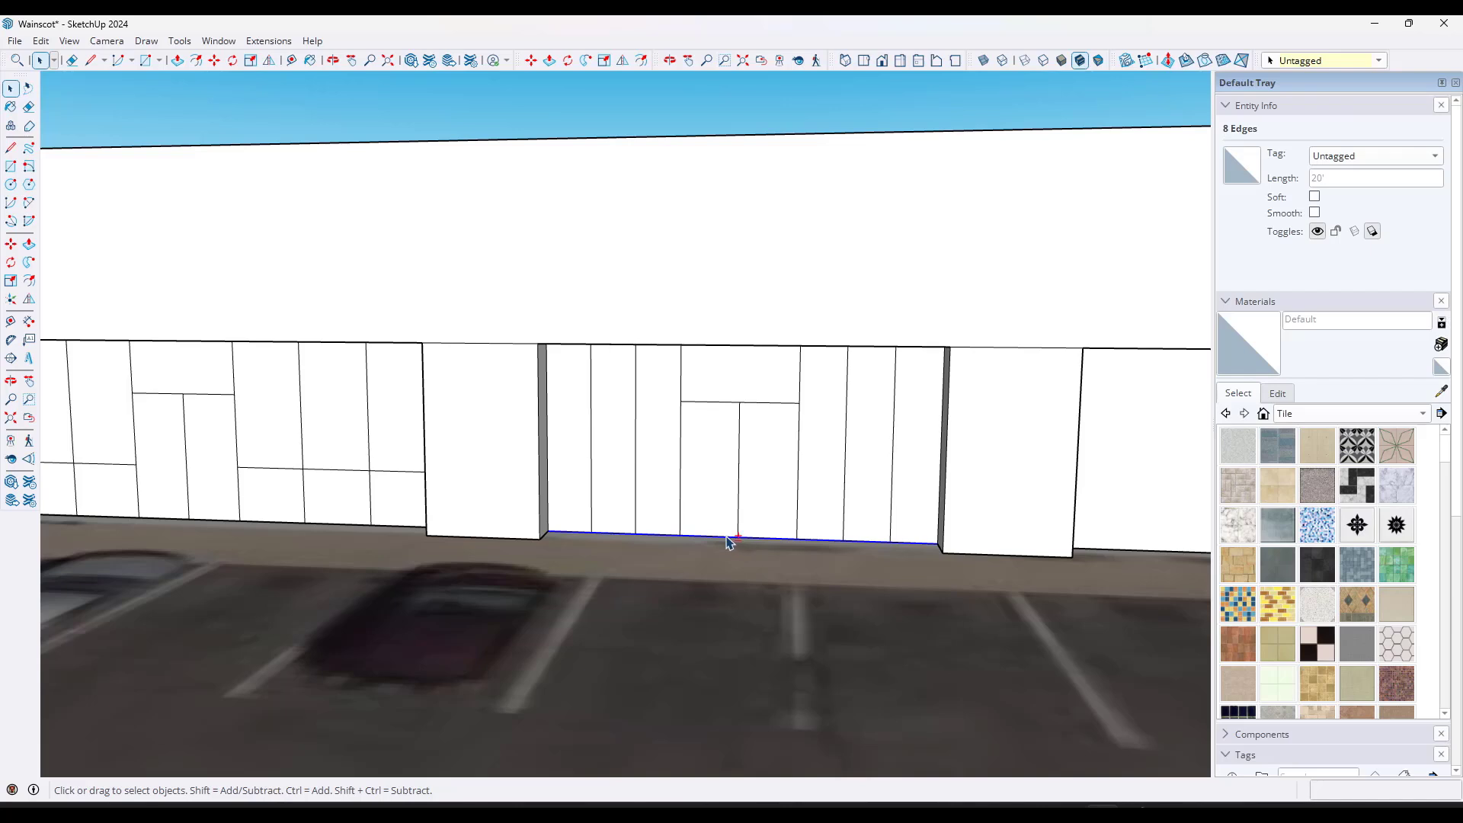
key(m)
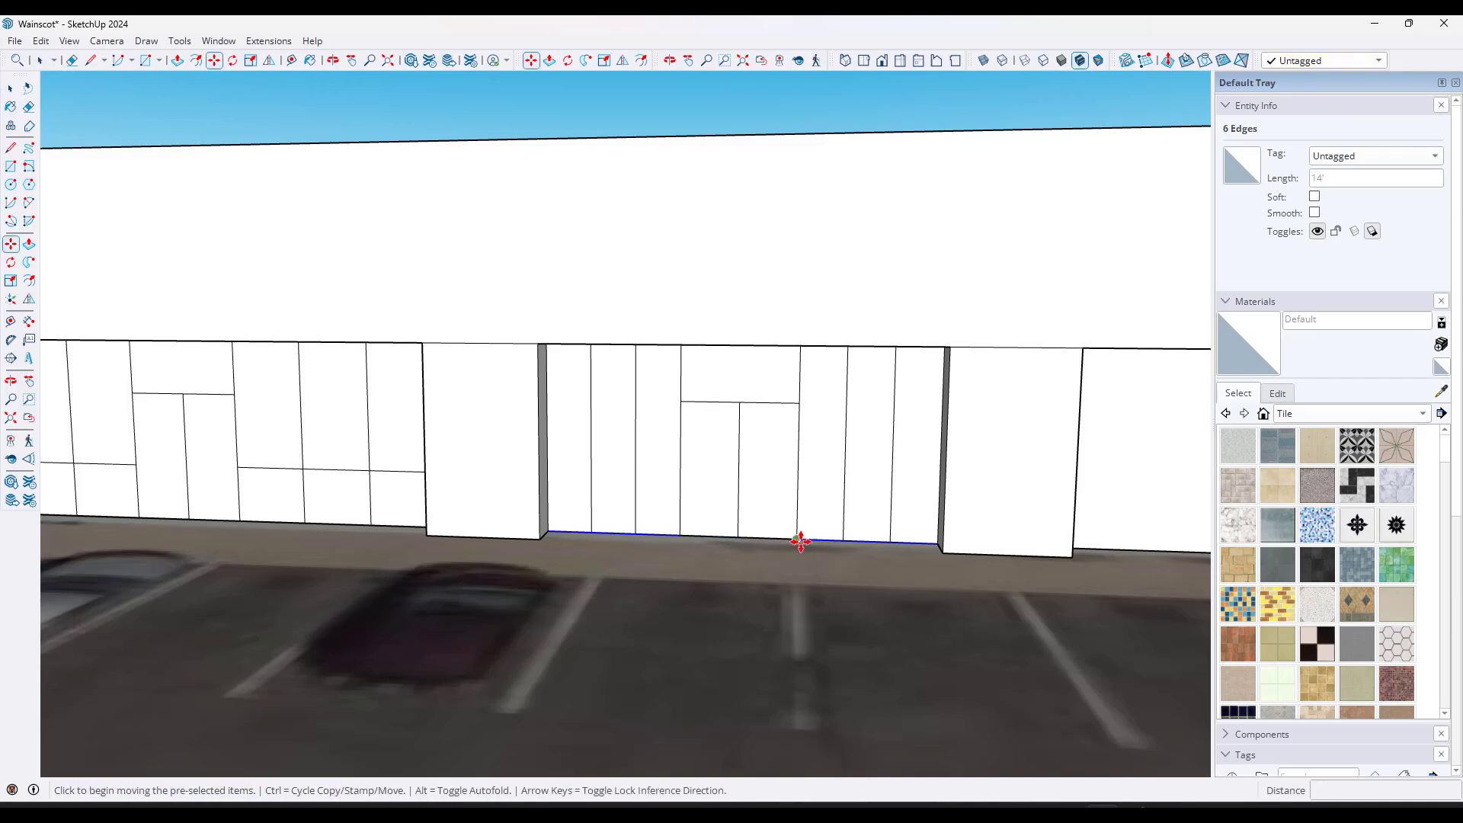
click(800, 542)
key(ctrl)
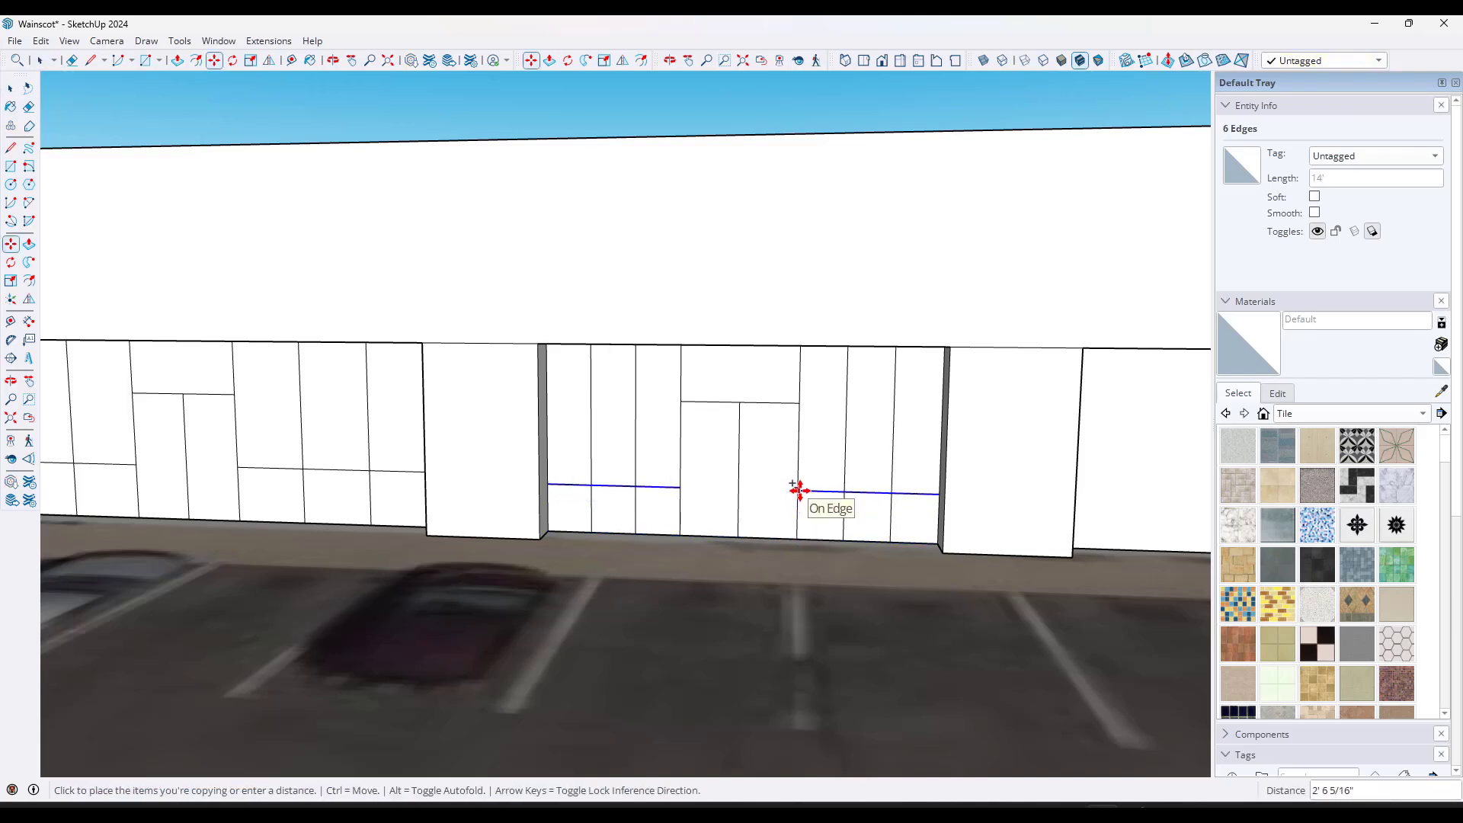
key(Return)
scroll(583, 487, down, 2)
key(space)
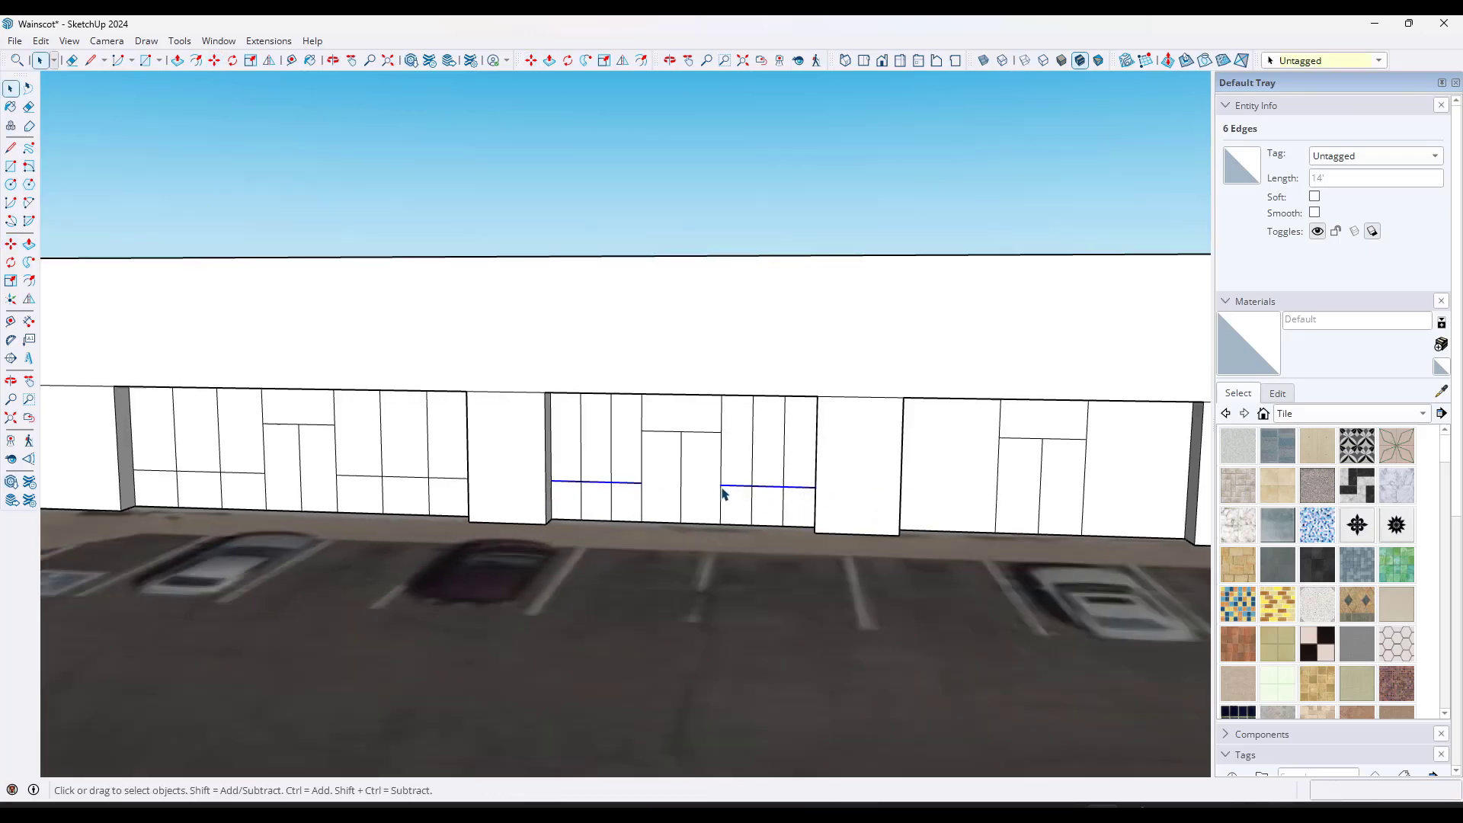
Step: Copy the third storefront's complete pane and door layout 26' along the facade into the fourth storefront opening
middle_drag(911, 488, 864, 458)
scroll(866, 463, down, 6)
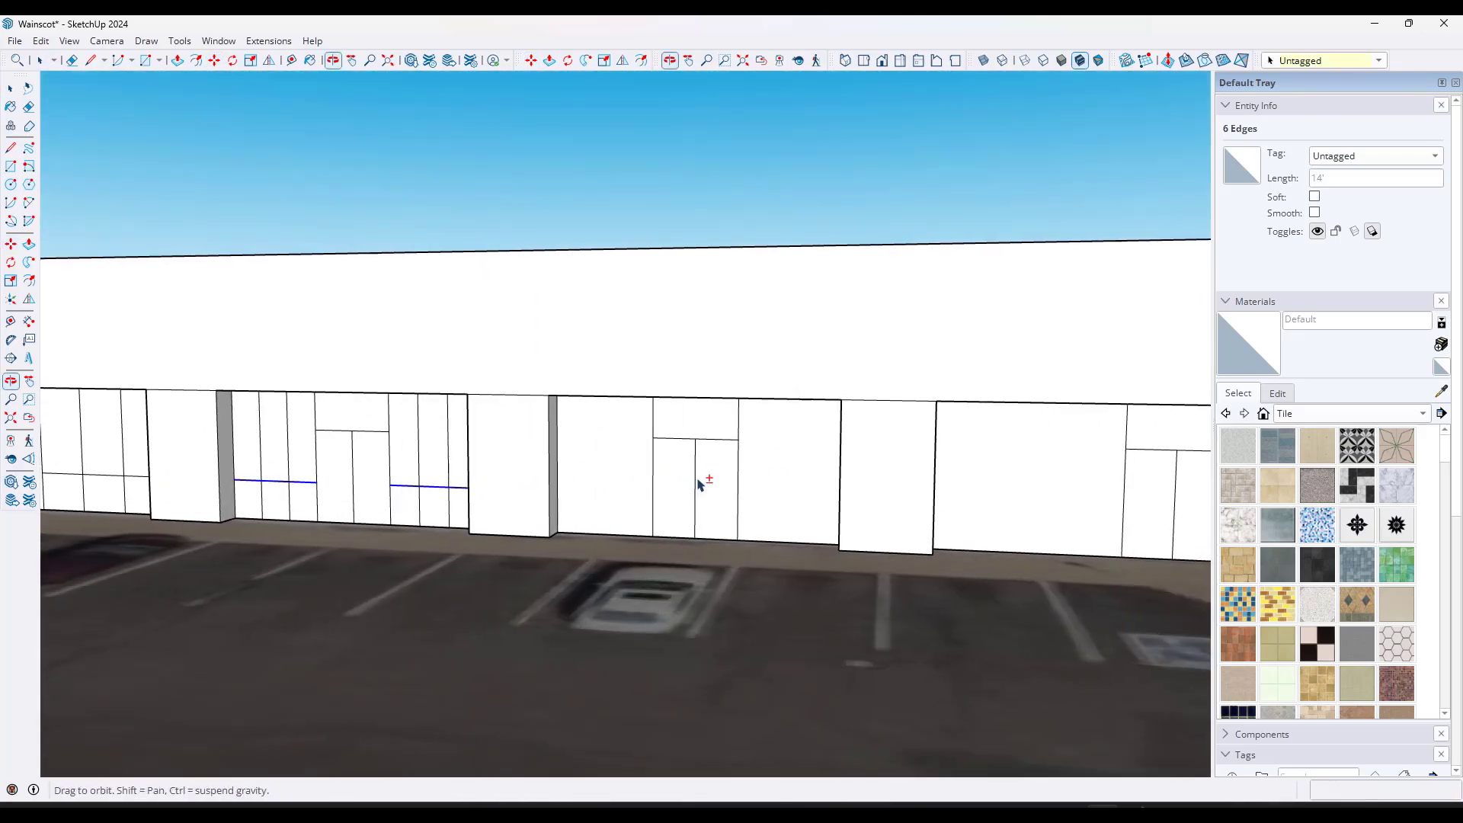
scroll(667, 498, up, 5)
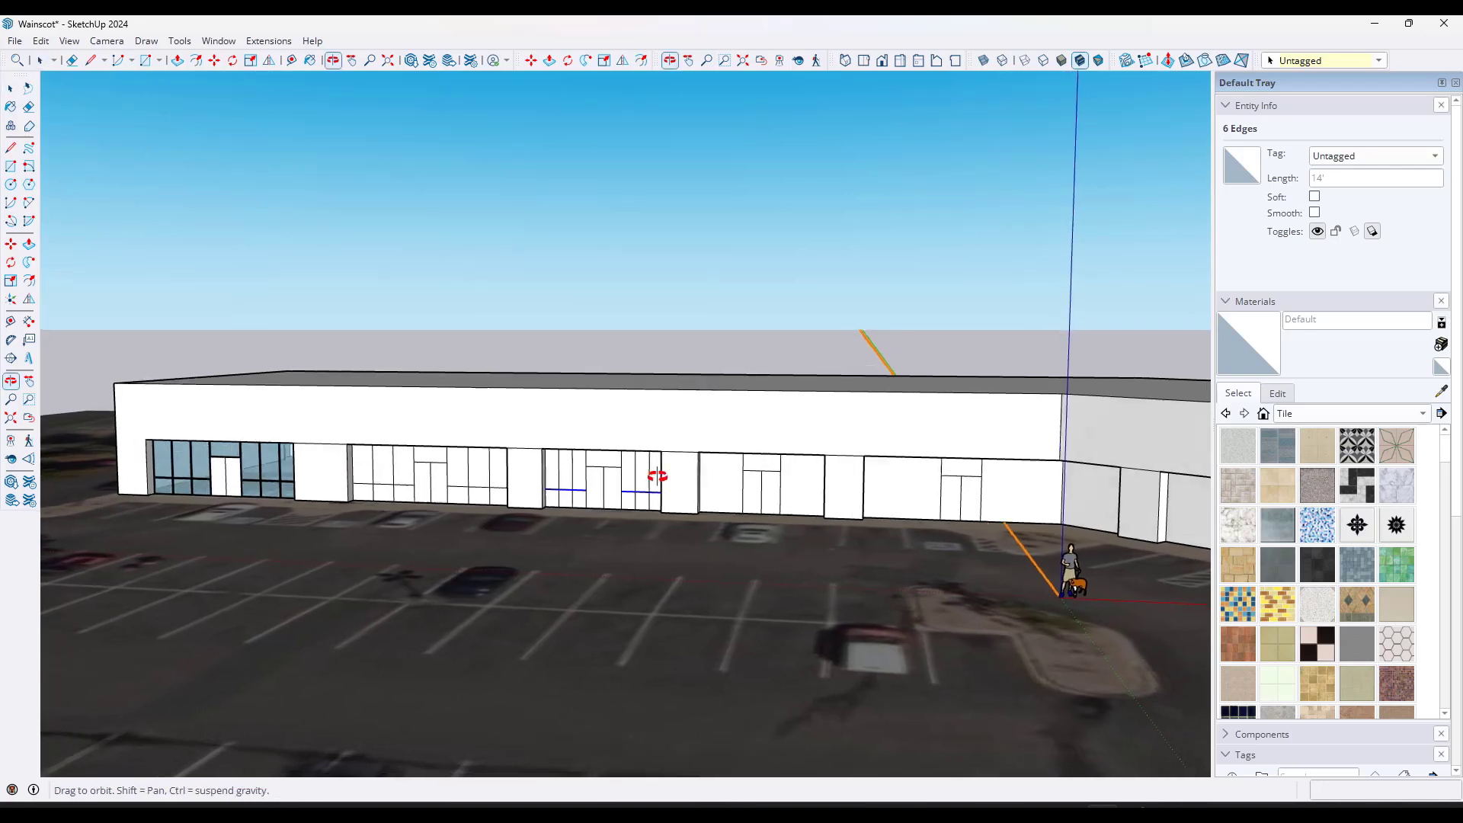
scroll(442, 423, up, 1)
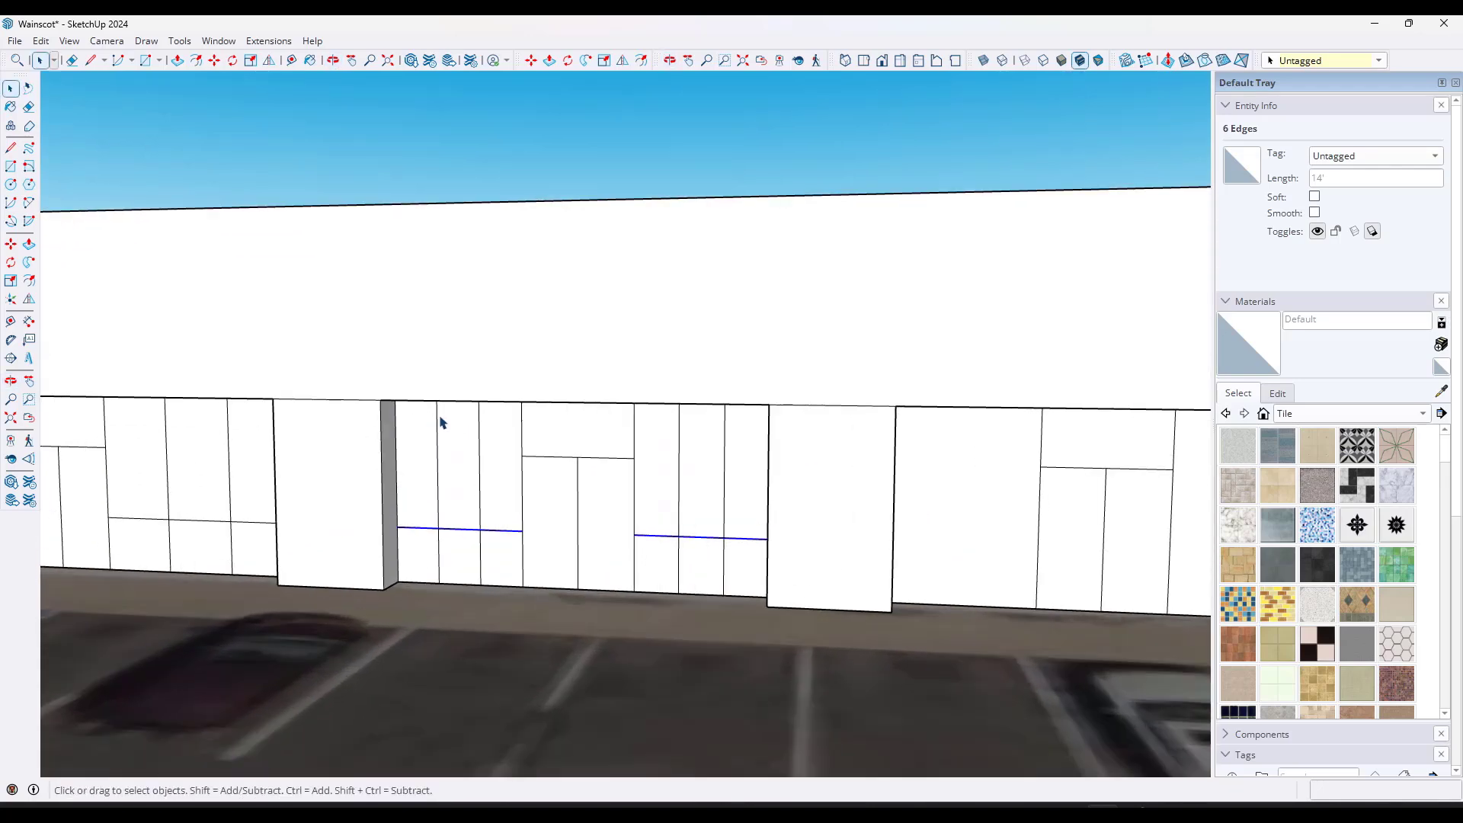
middle_drag(421, 417, 382, 391)
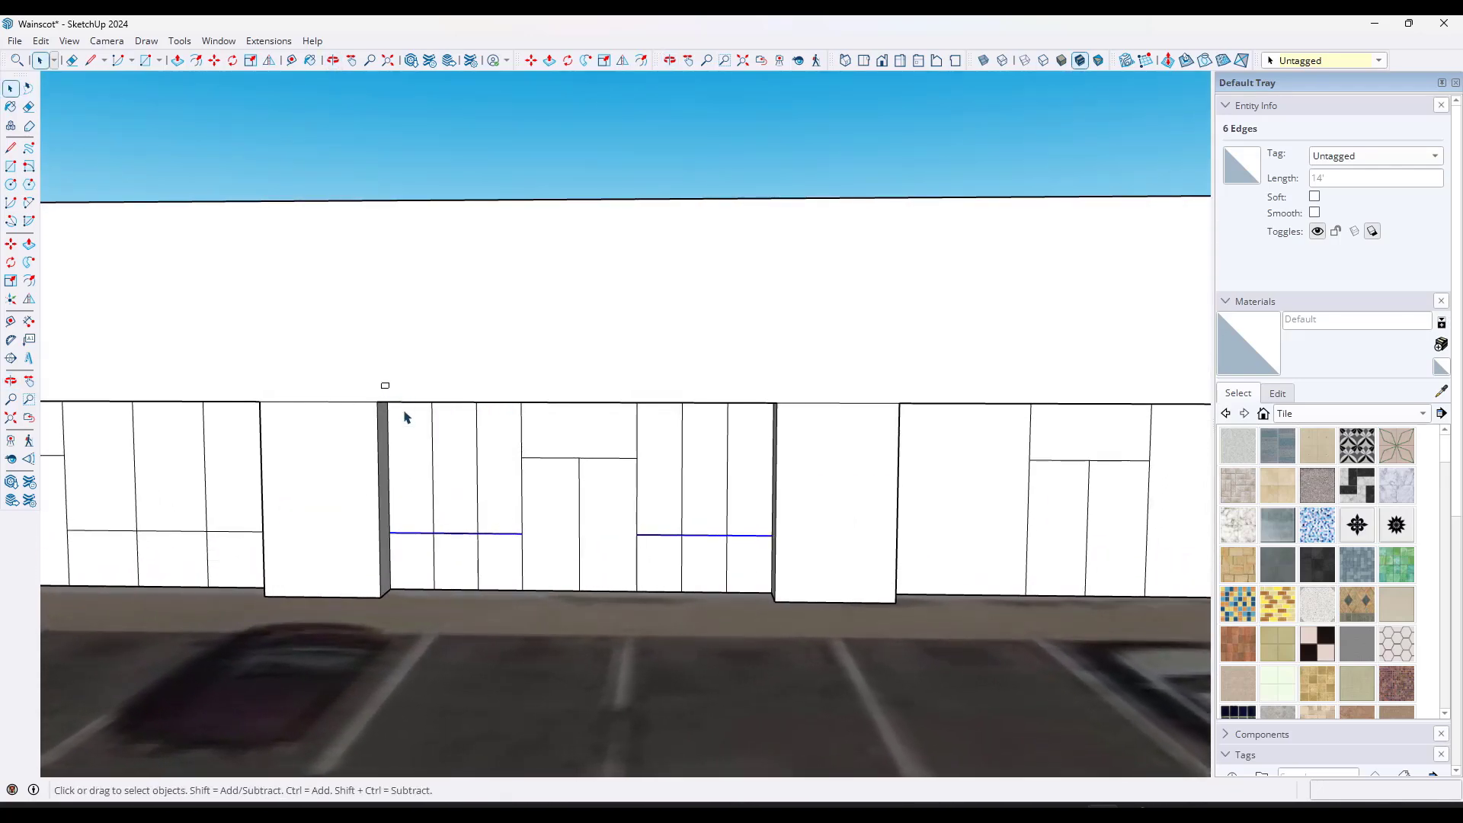
drag(405, 417, 773, 611)
middle_drag(770, 607, 663, 581)
key(m)
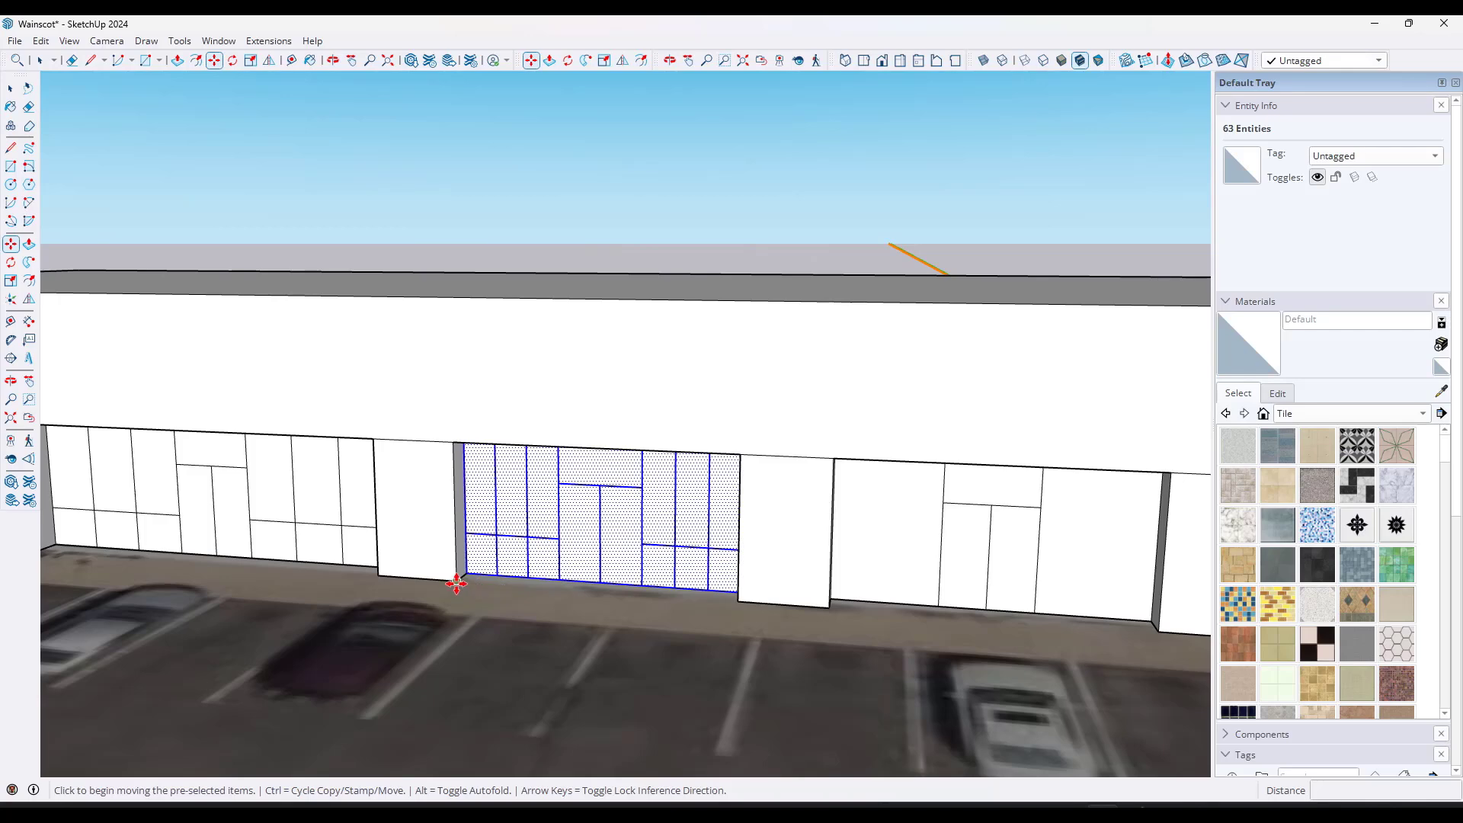
click(456, 585)
key(ctrl)
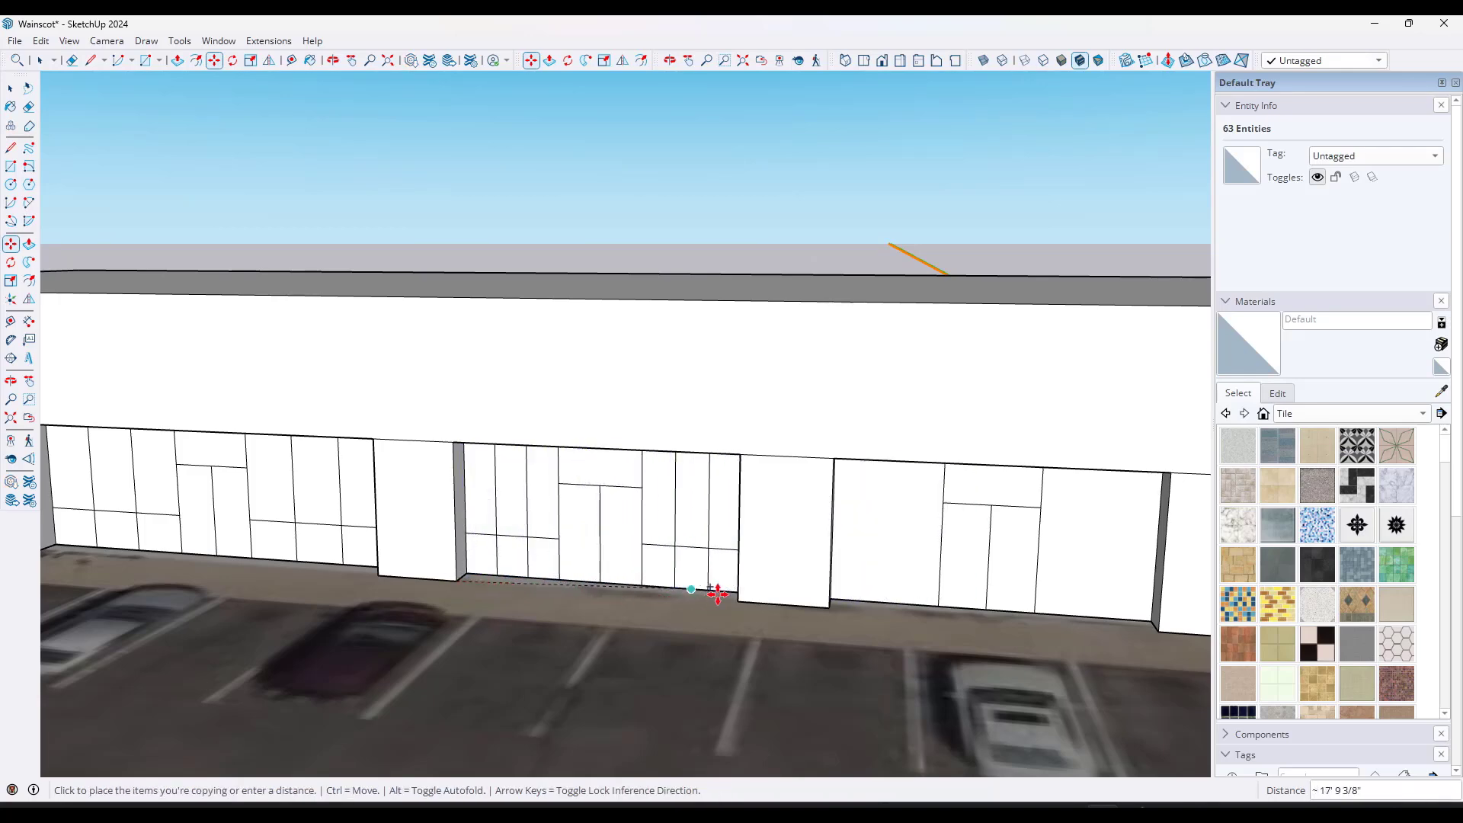
click(832, 607)
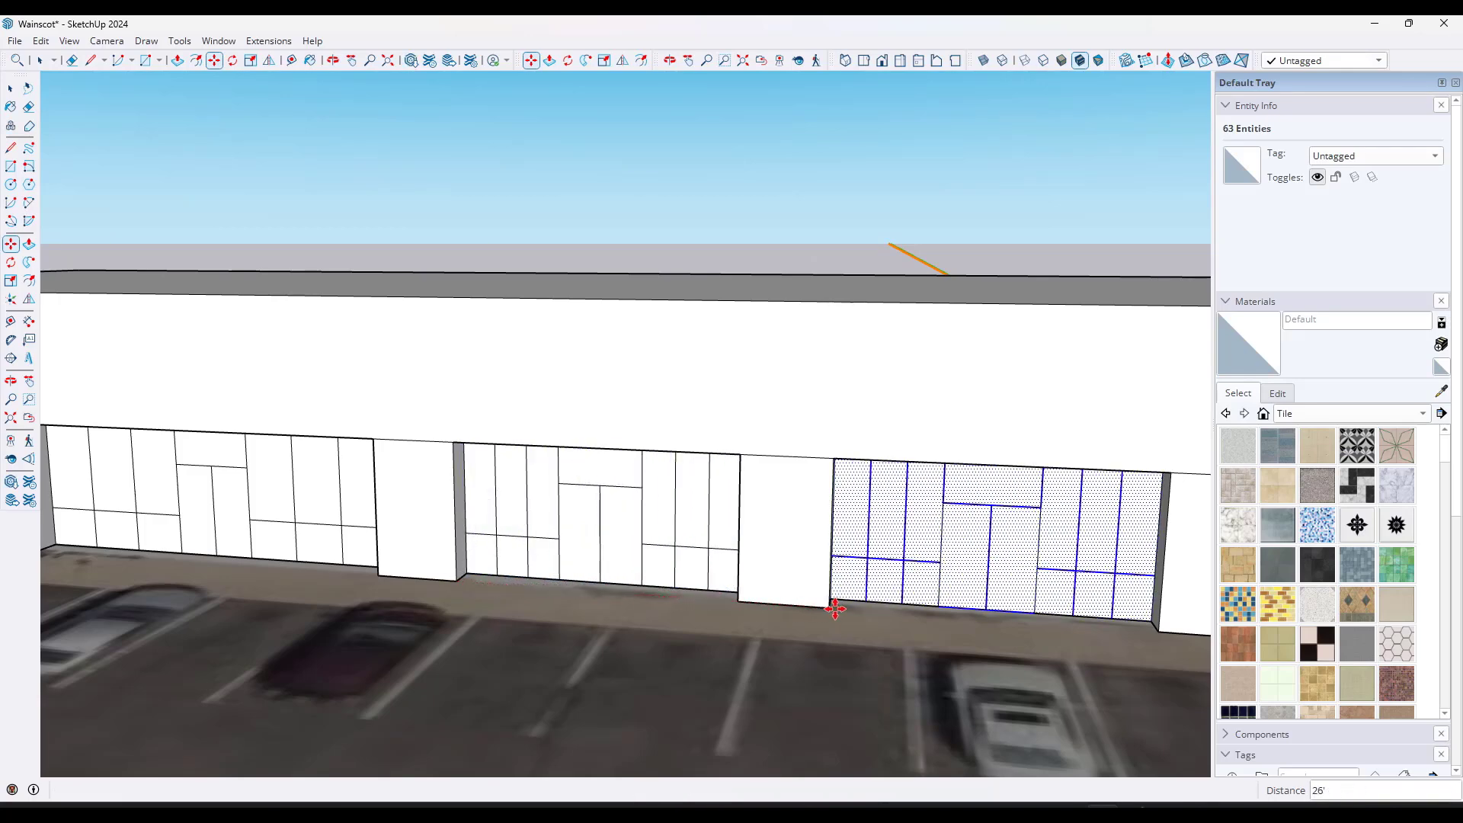
scroll(650, 568, down, 2)
scroll(983, 557, up, 2)
key(space)
click(820, 550)
click(805, 541)
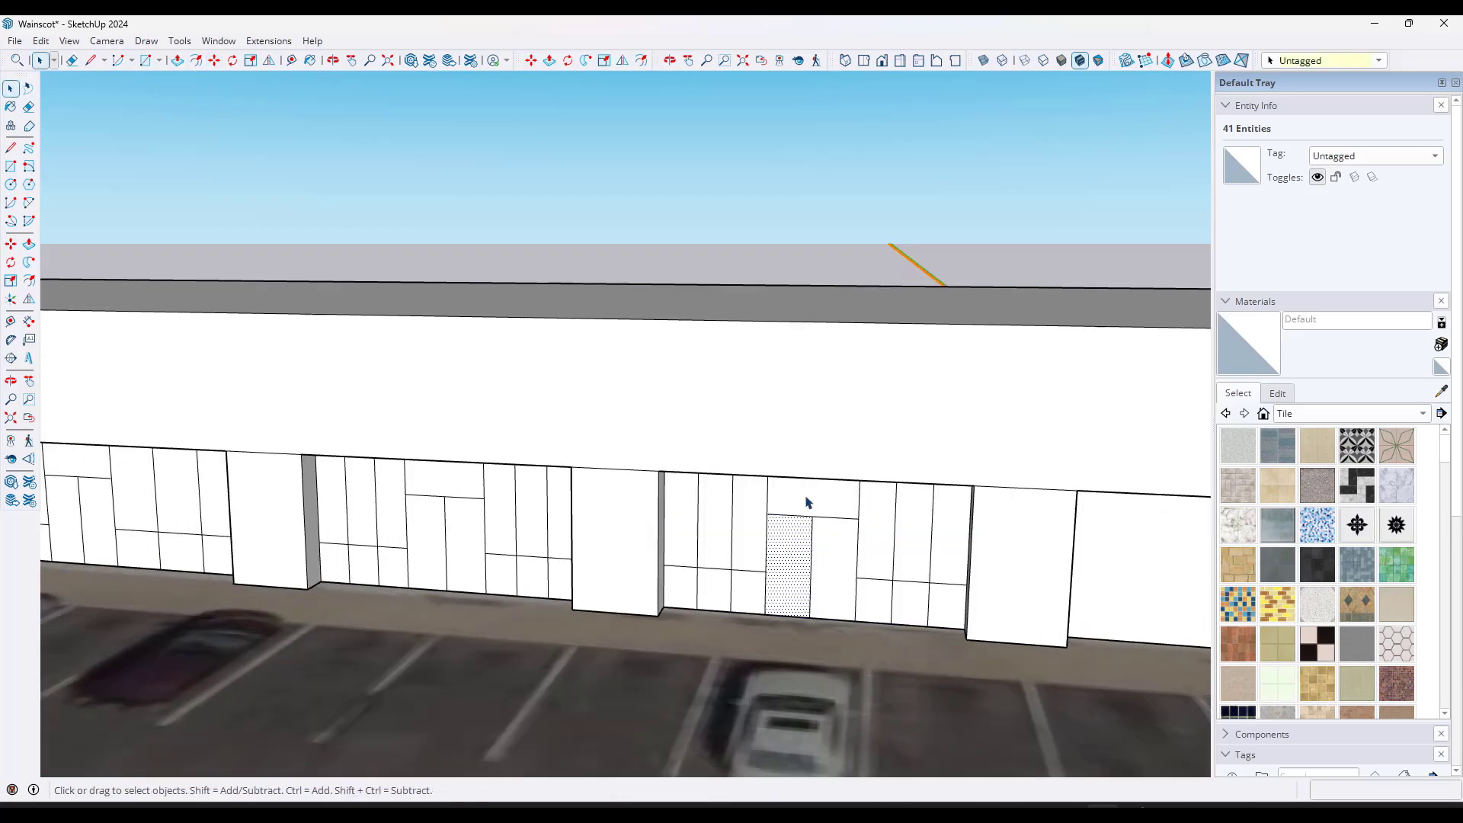
Step: Move the third storefront's horizontal pane edges up 4' in both window bays to align with the top of the doors
middle_drag(759, 504, 588, 506)
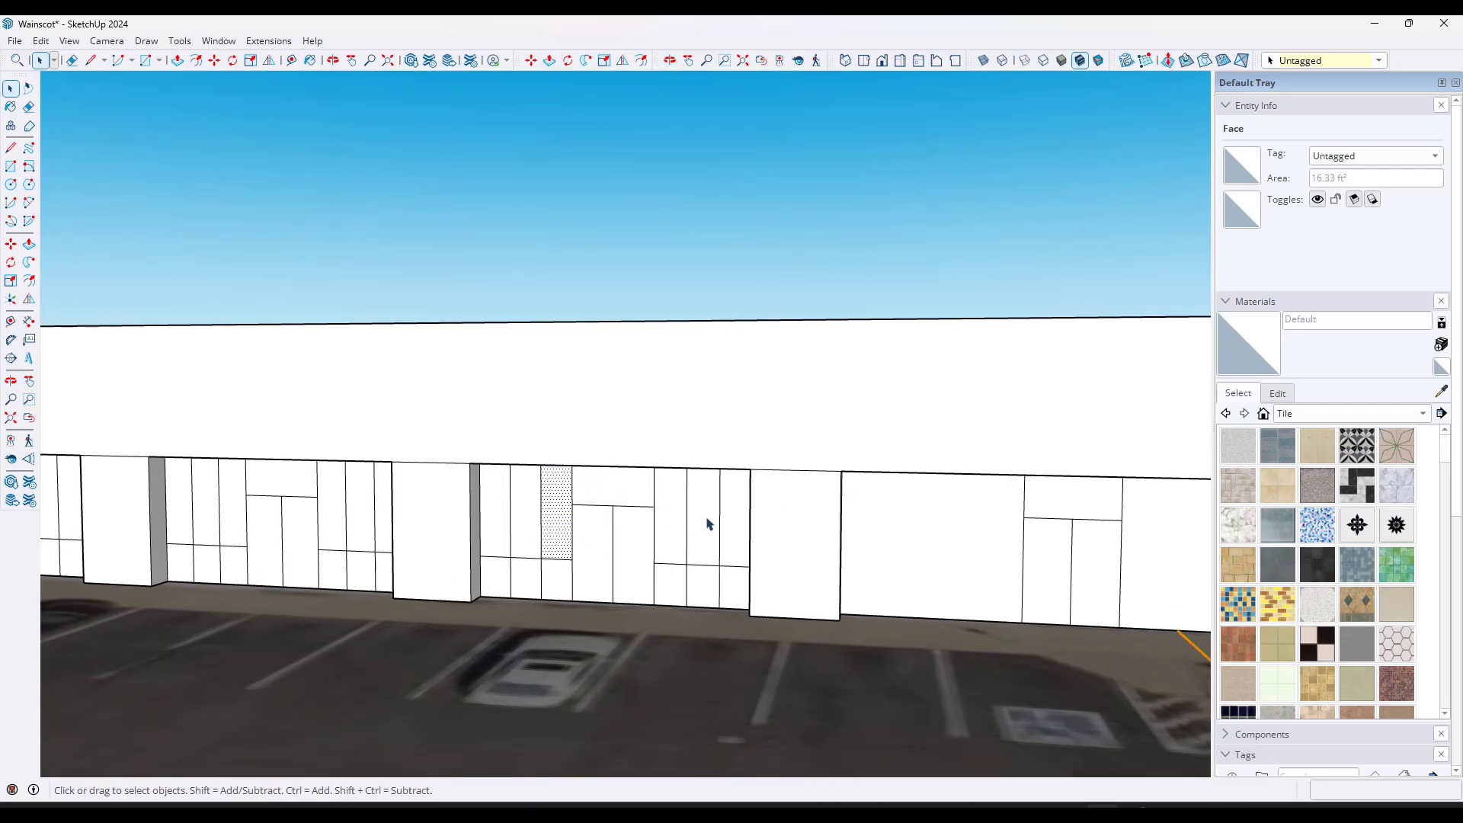
middle_drag(707, 524, 598, 535)
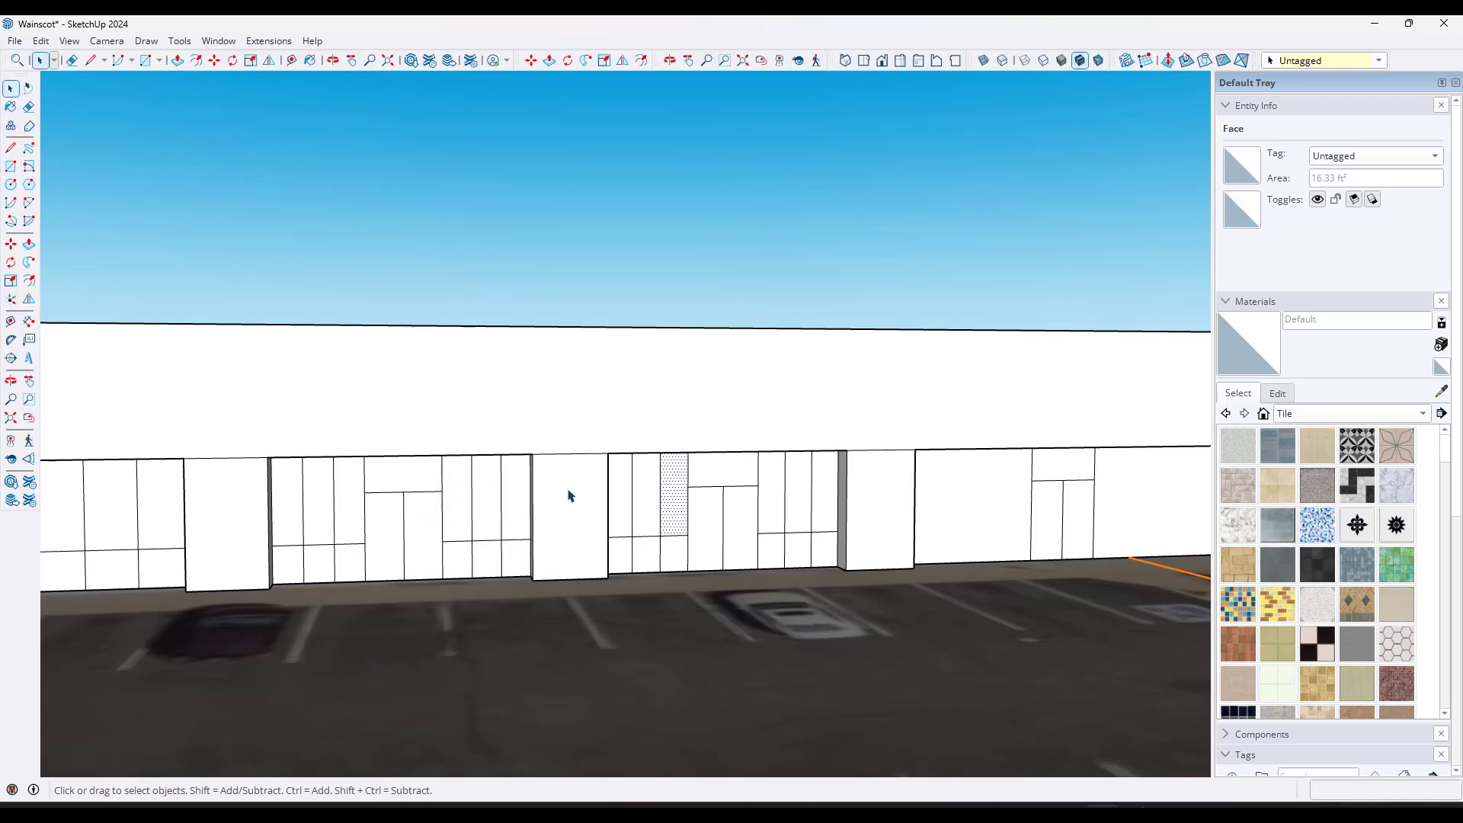
key(ctrl+z)
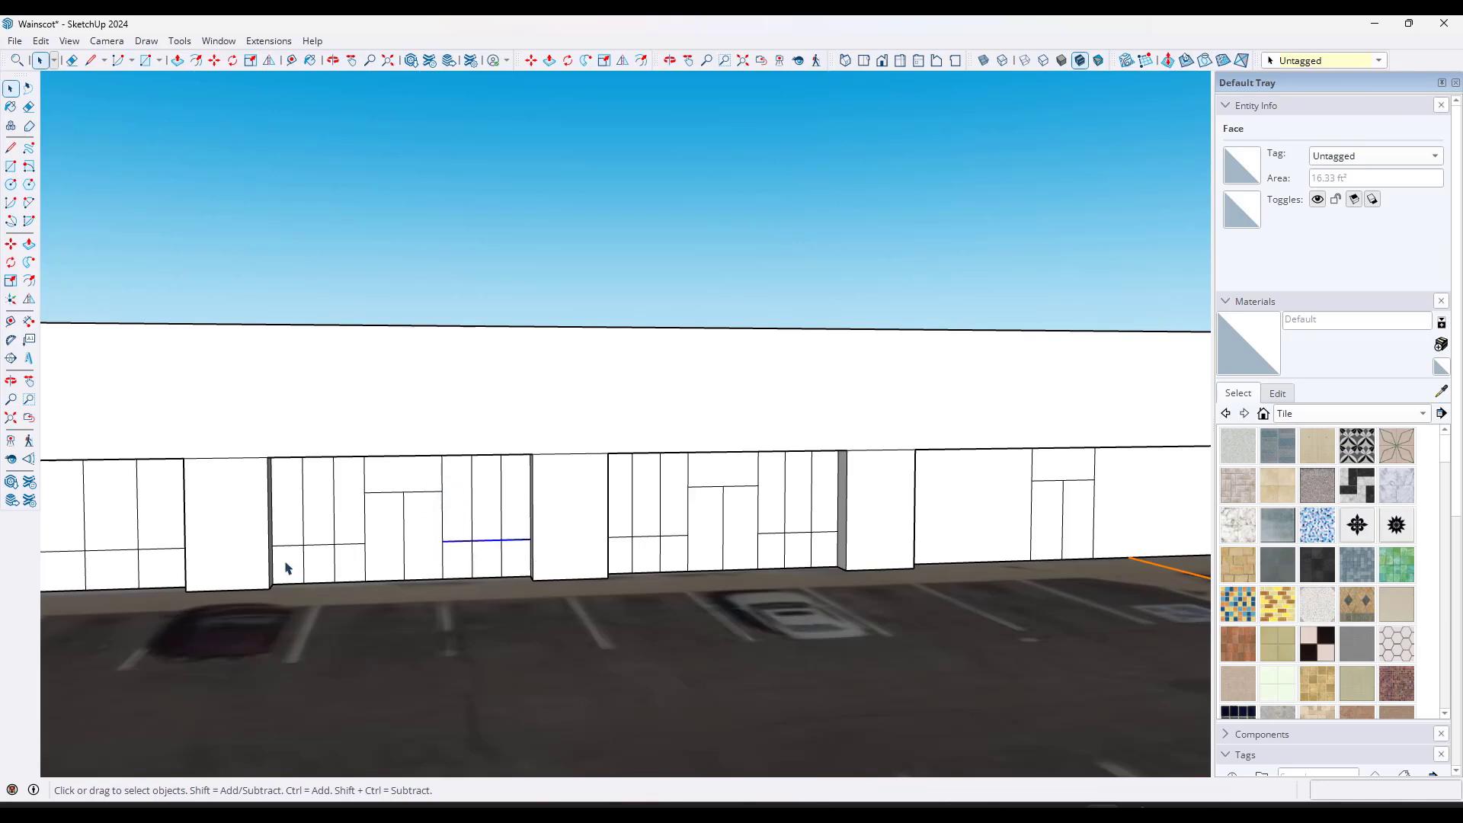
key(m)
click(362, 545)
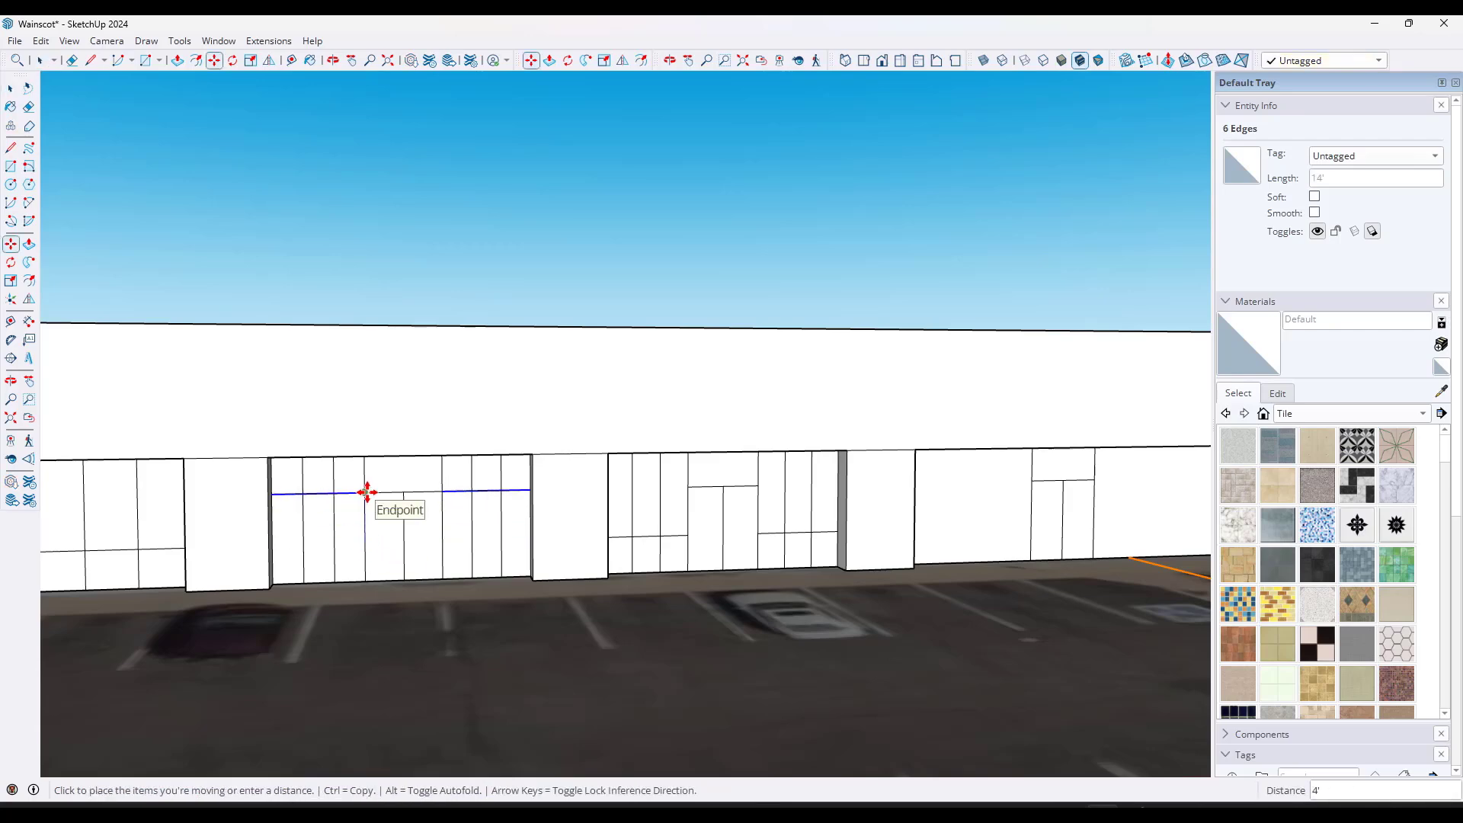
click(367, 492)
mouse_move(418, 432)
middle_down()
mouse_move(424, 488)
mouse_move(408, 445)
middle_up()
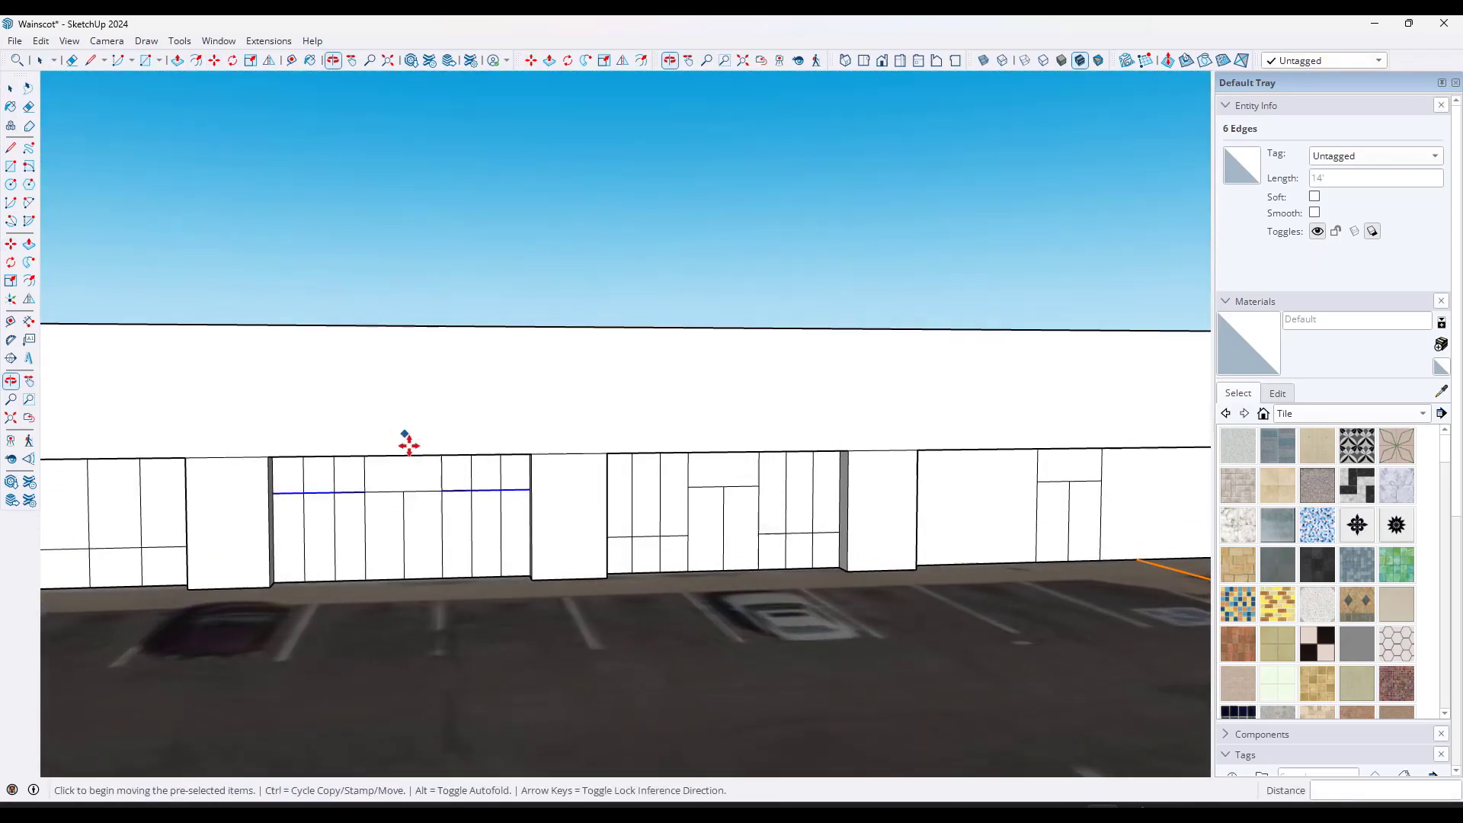
Step: Copy the vertical edge at the building's inside corner to the base midpoint of the adjoining wall's narrow bay, splitting it into two panels
key(alt+x)
middle_drag(463, 541, 564, 572)
key(m)
key(alt+x)
scroll(333, 547, up, 3)
scroll(564, 571, up, 1)
key(space)
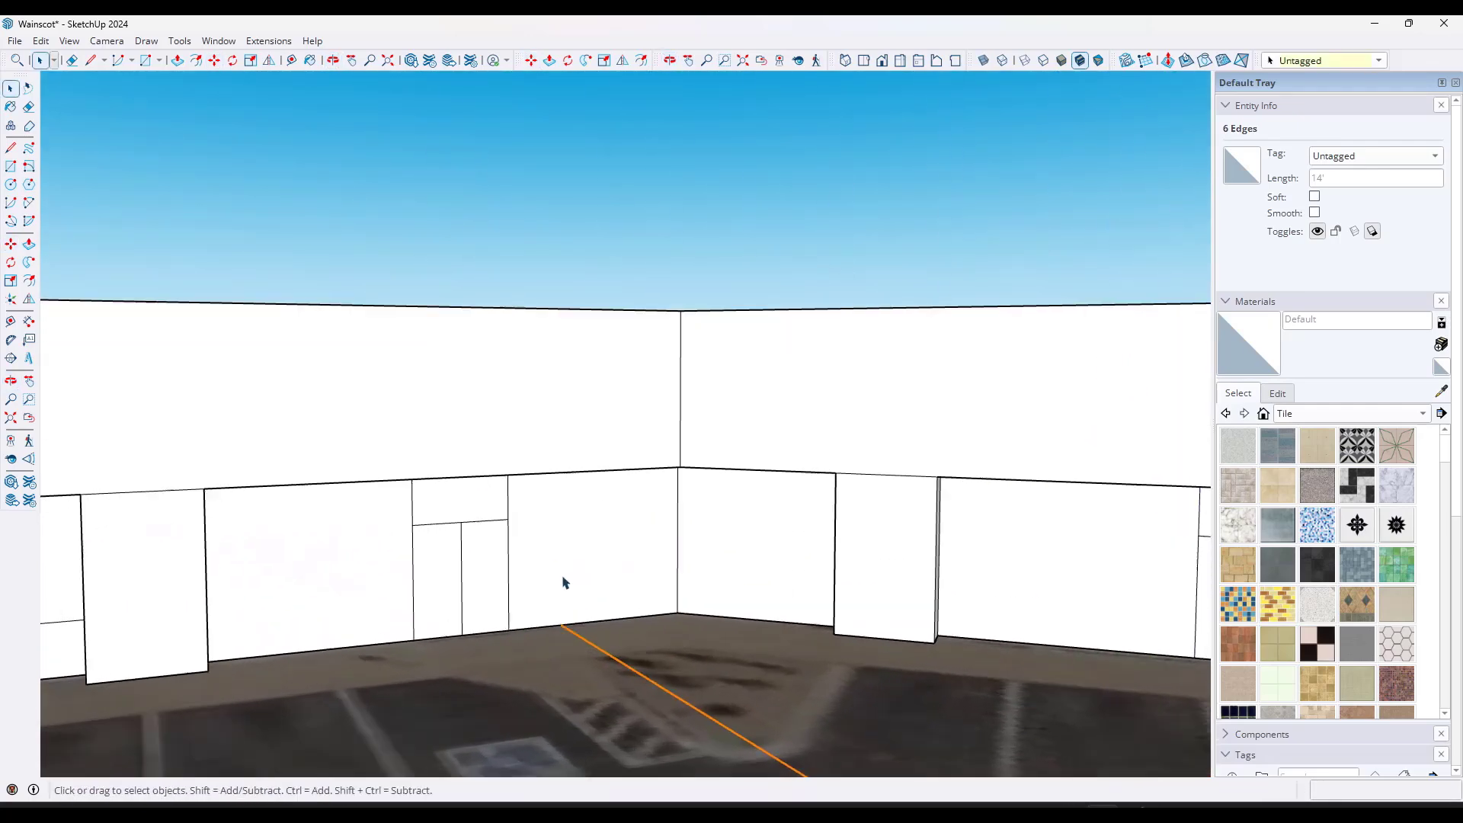
scroll(565, 582, down, 3)
middle_drag(499, 483, 659, 473)
drag(652, 455, 688, 627)
middle_drag(686, 565, 697, 606)
key(m)
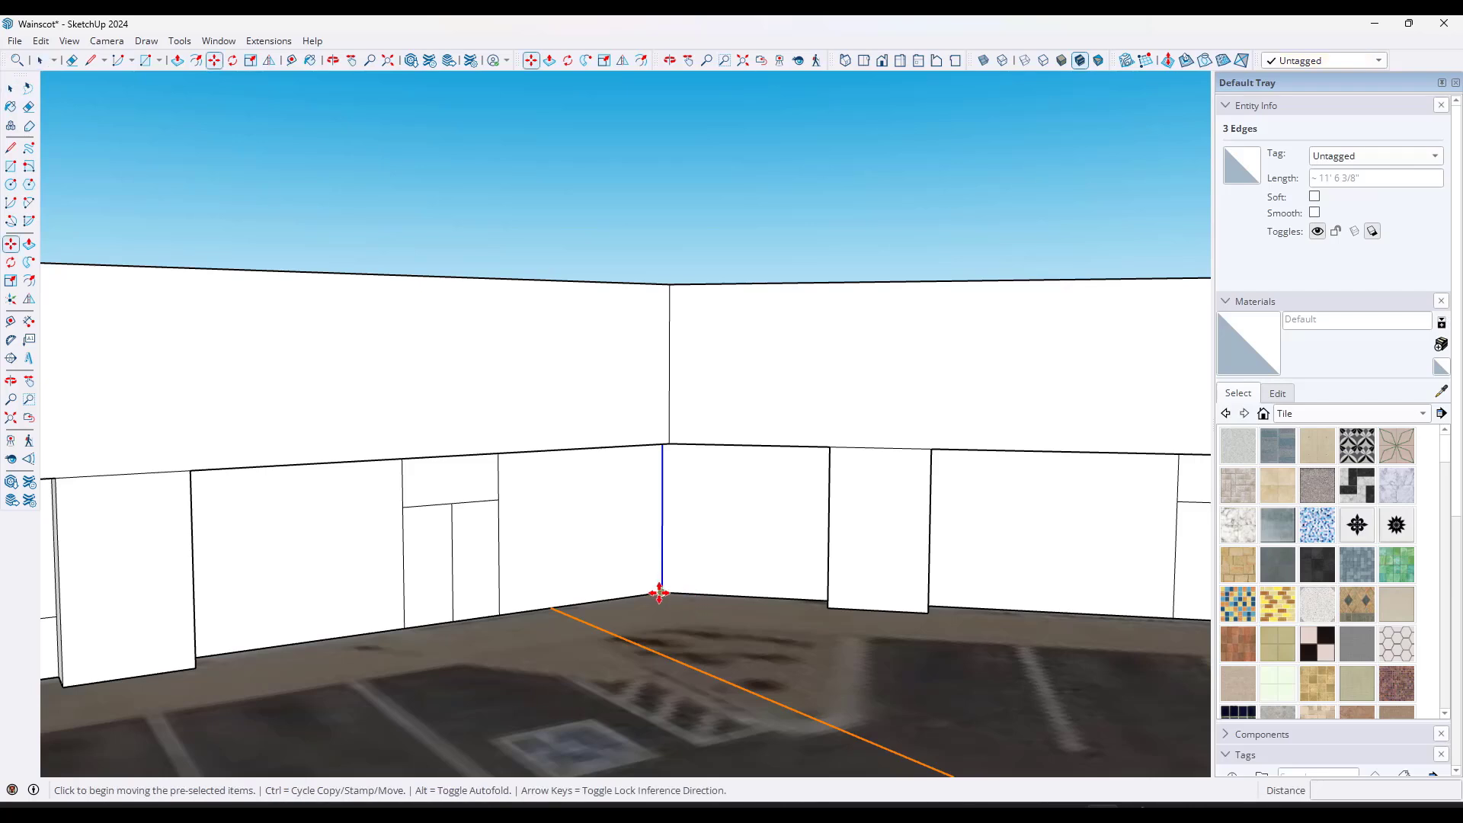
click(662, 593)
key(ctrl)
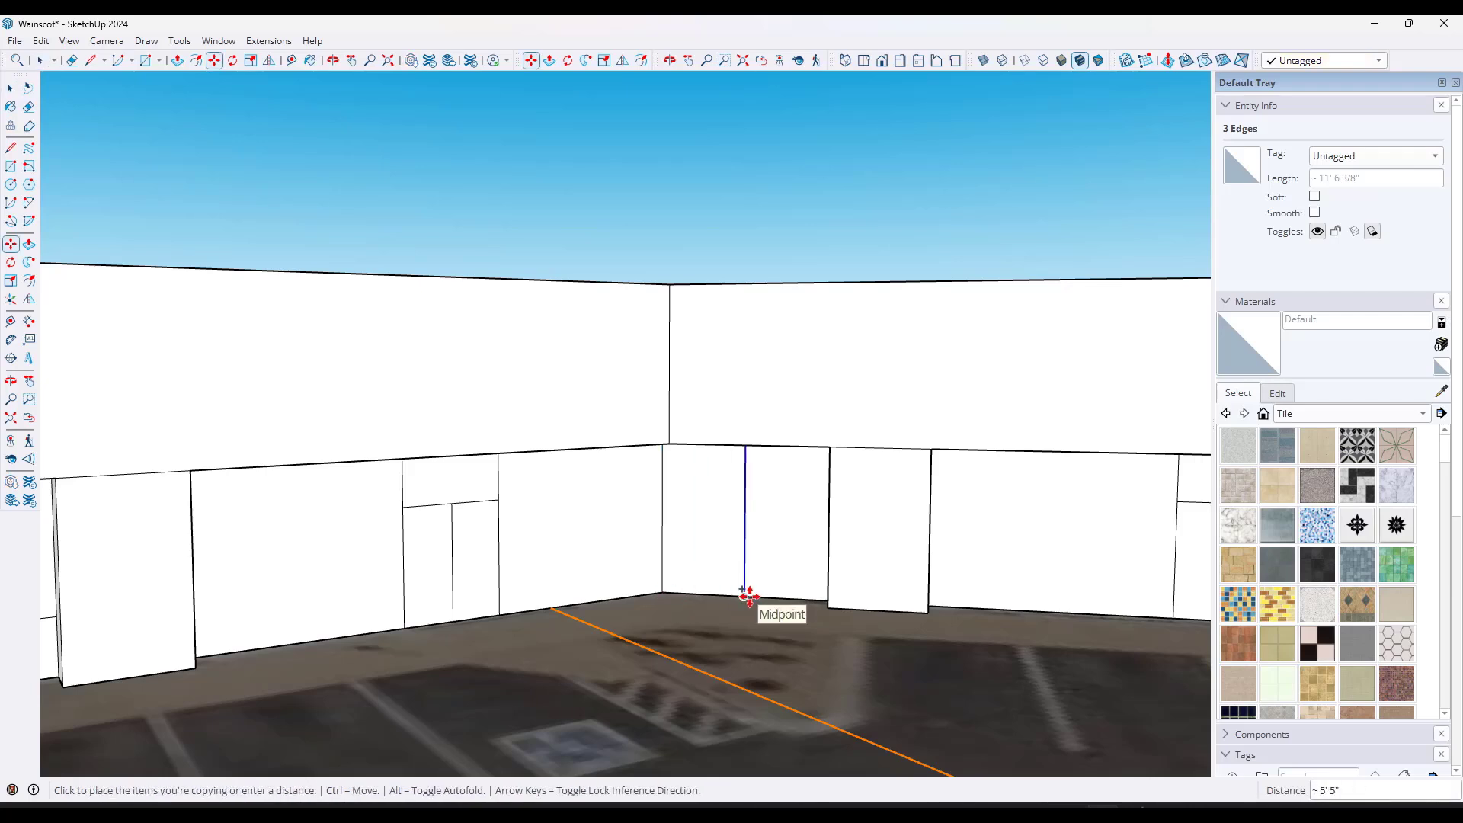
click(747, 595)
key(space)
Step: Divide the base edge between the corner storefront's doors and the inside corner into 3 segments
middle_drag(747, 598, 277, 489)
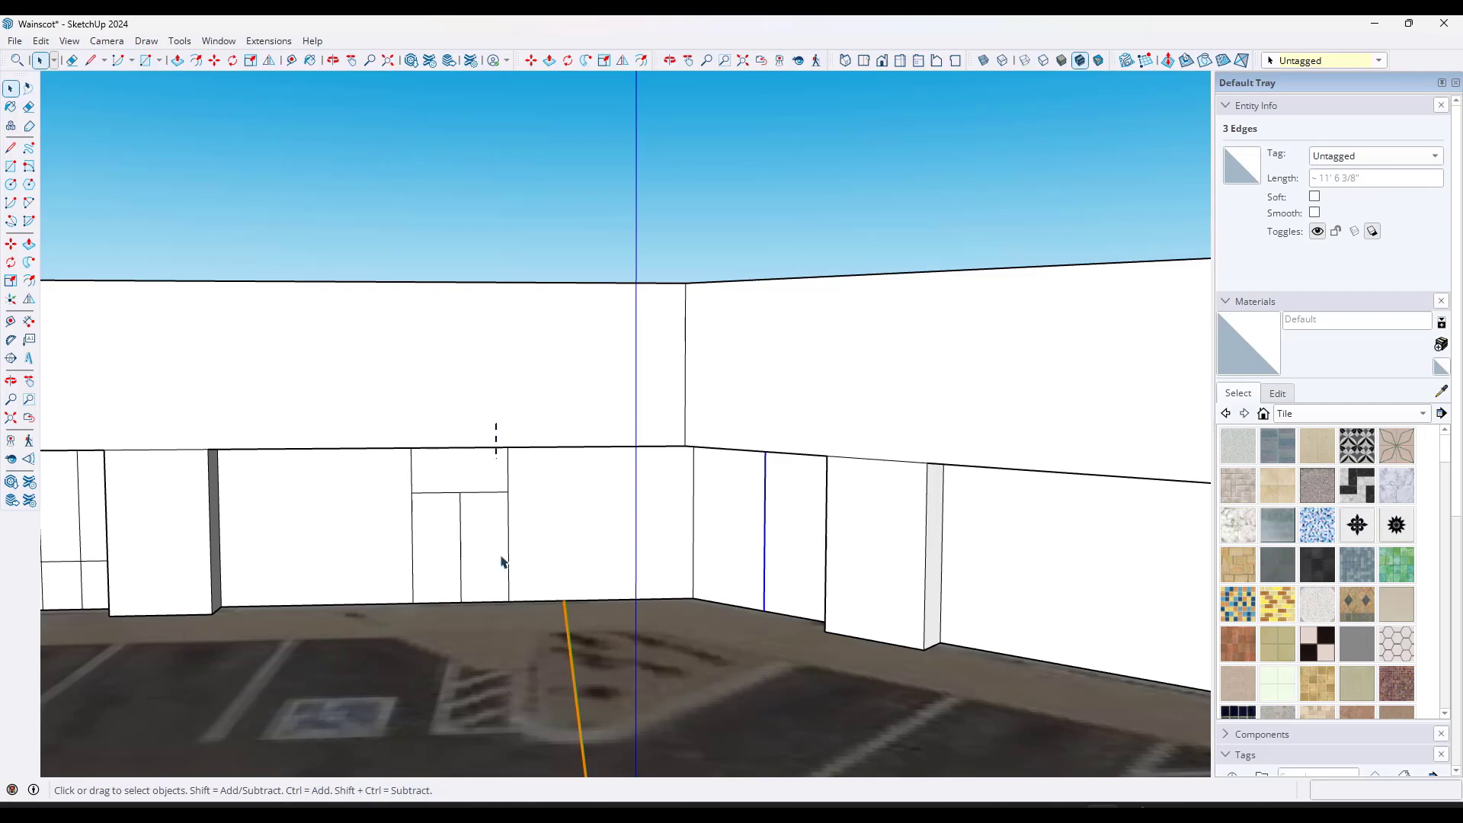
drag(501, 562, 529, 636)
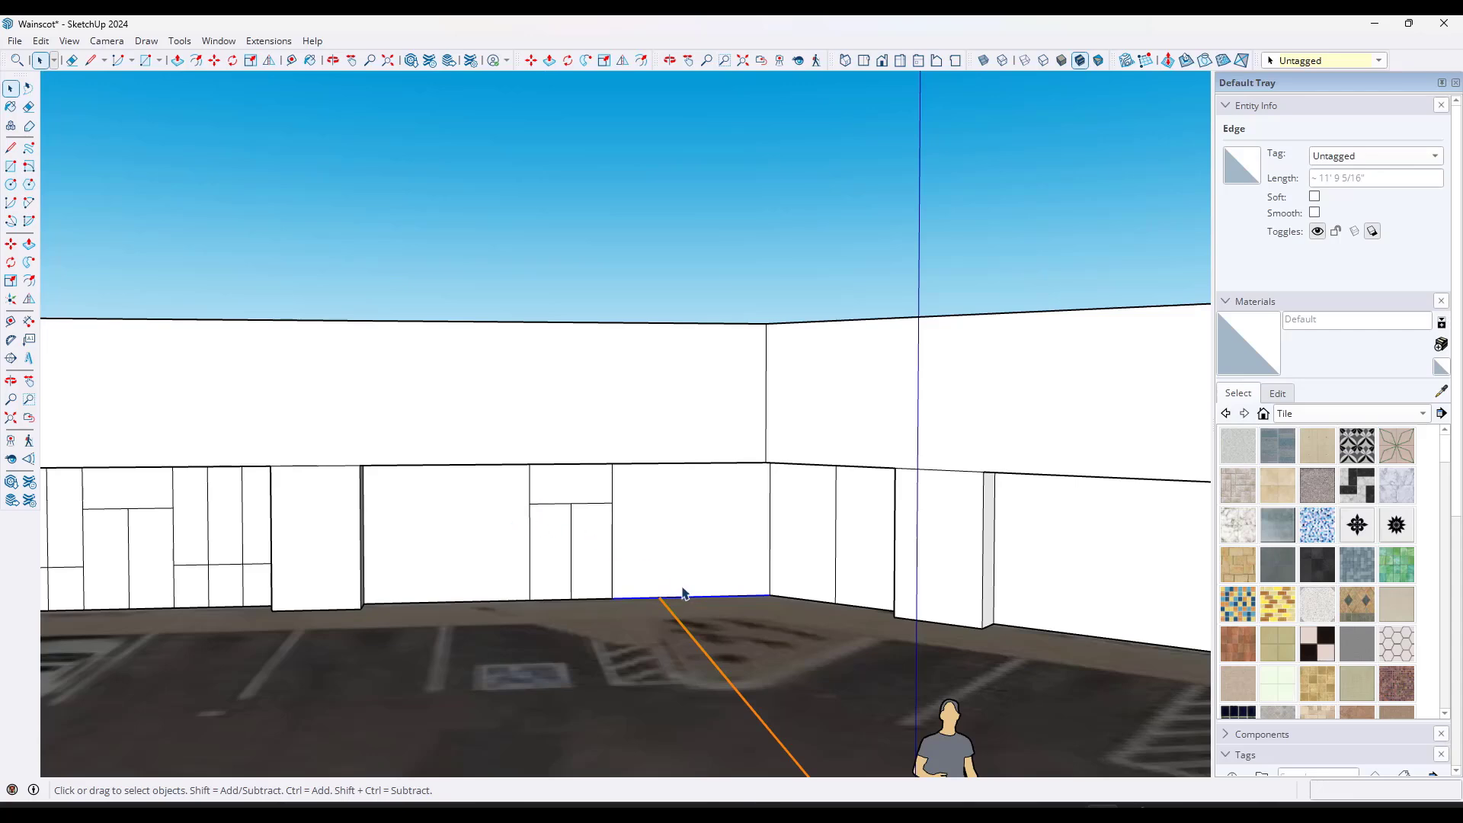
scroll(758, 578, up, 5)
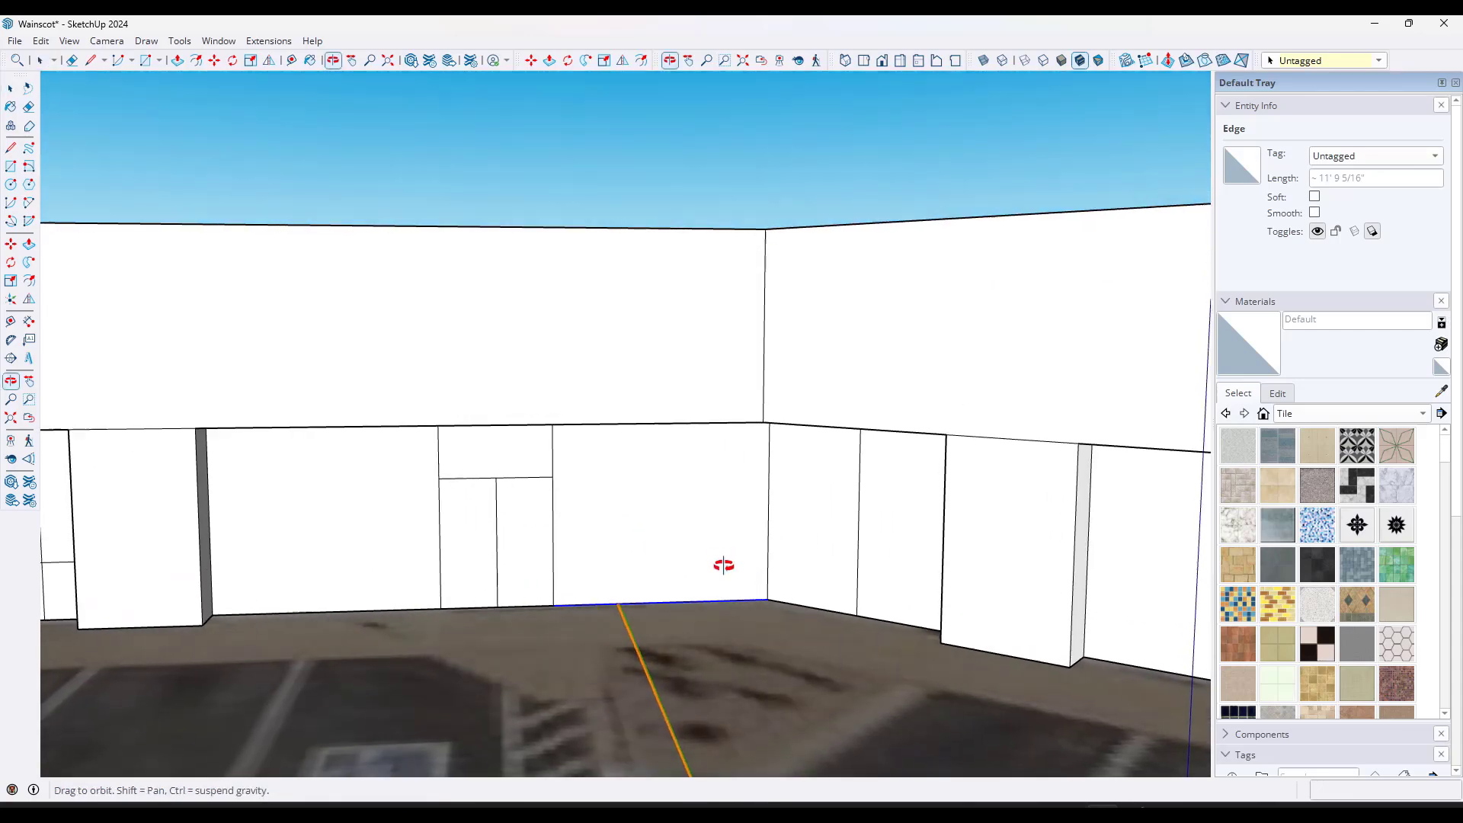
scroll(773, 586, down, 1)
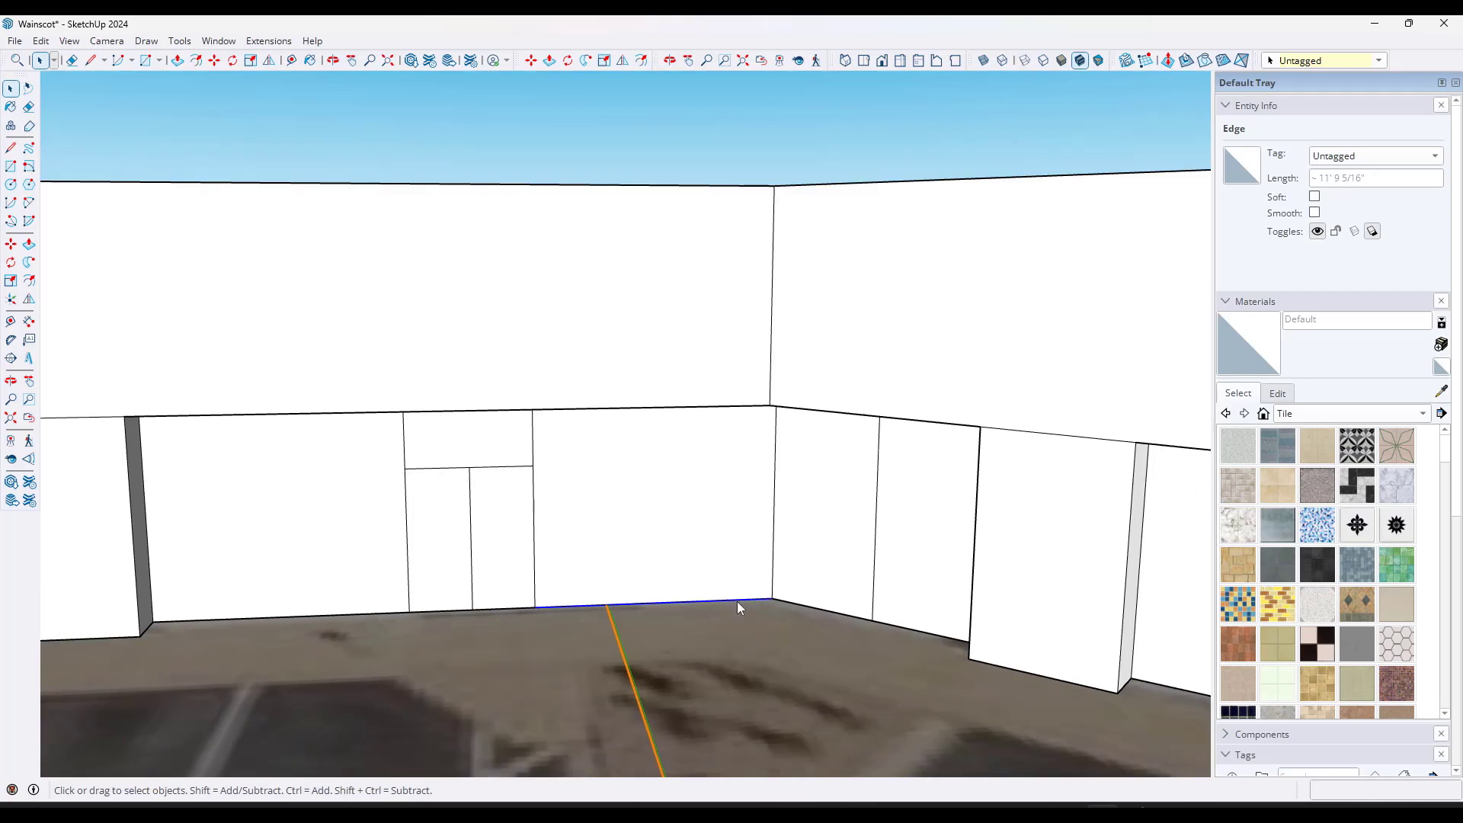
right_click(738, 601)
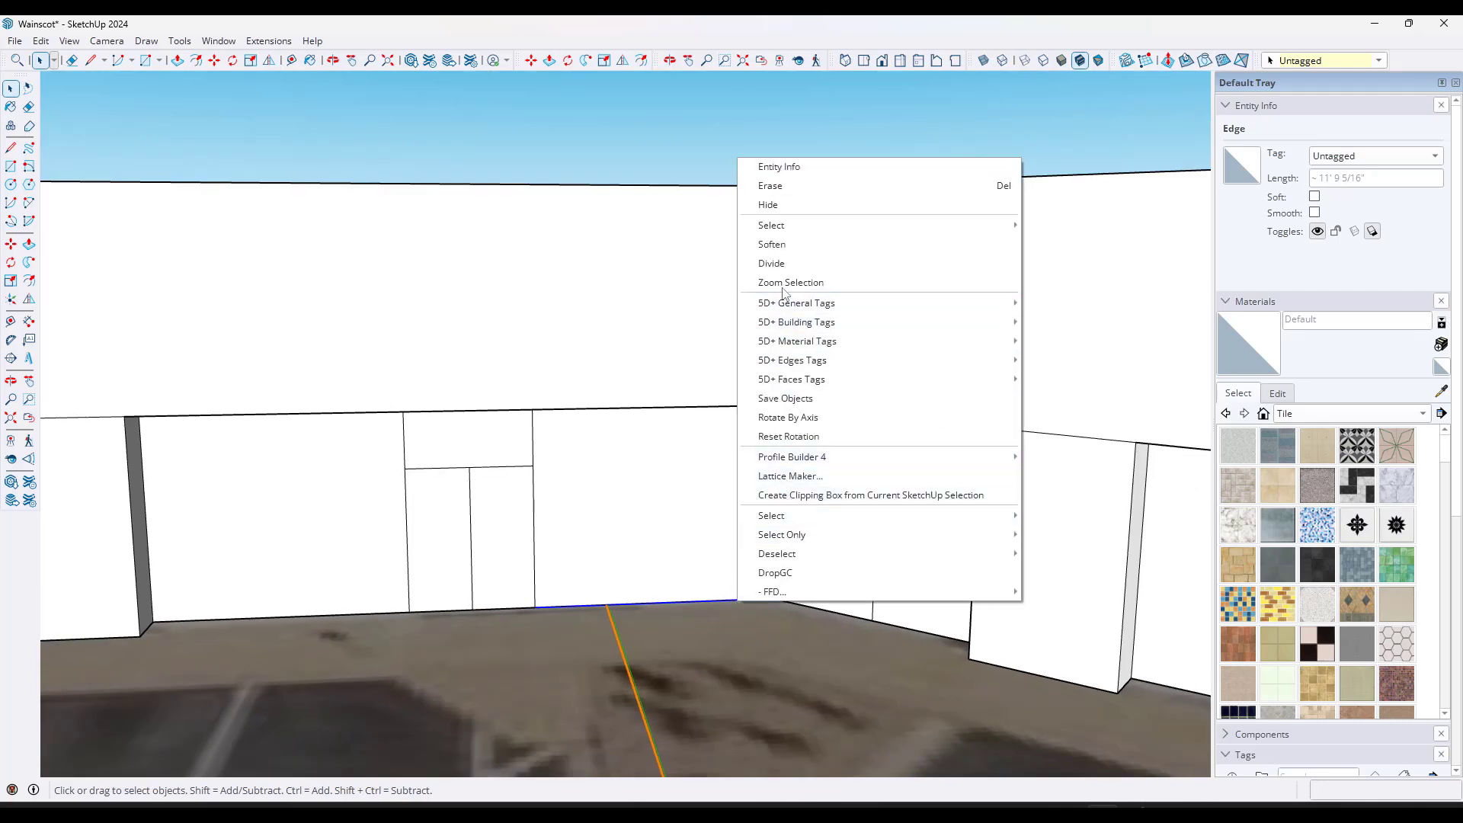
click(771, 263)
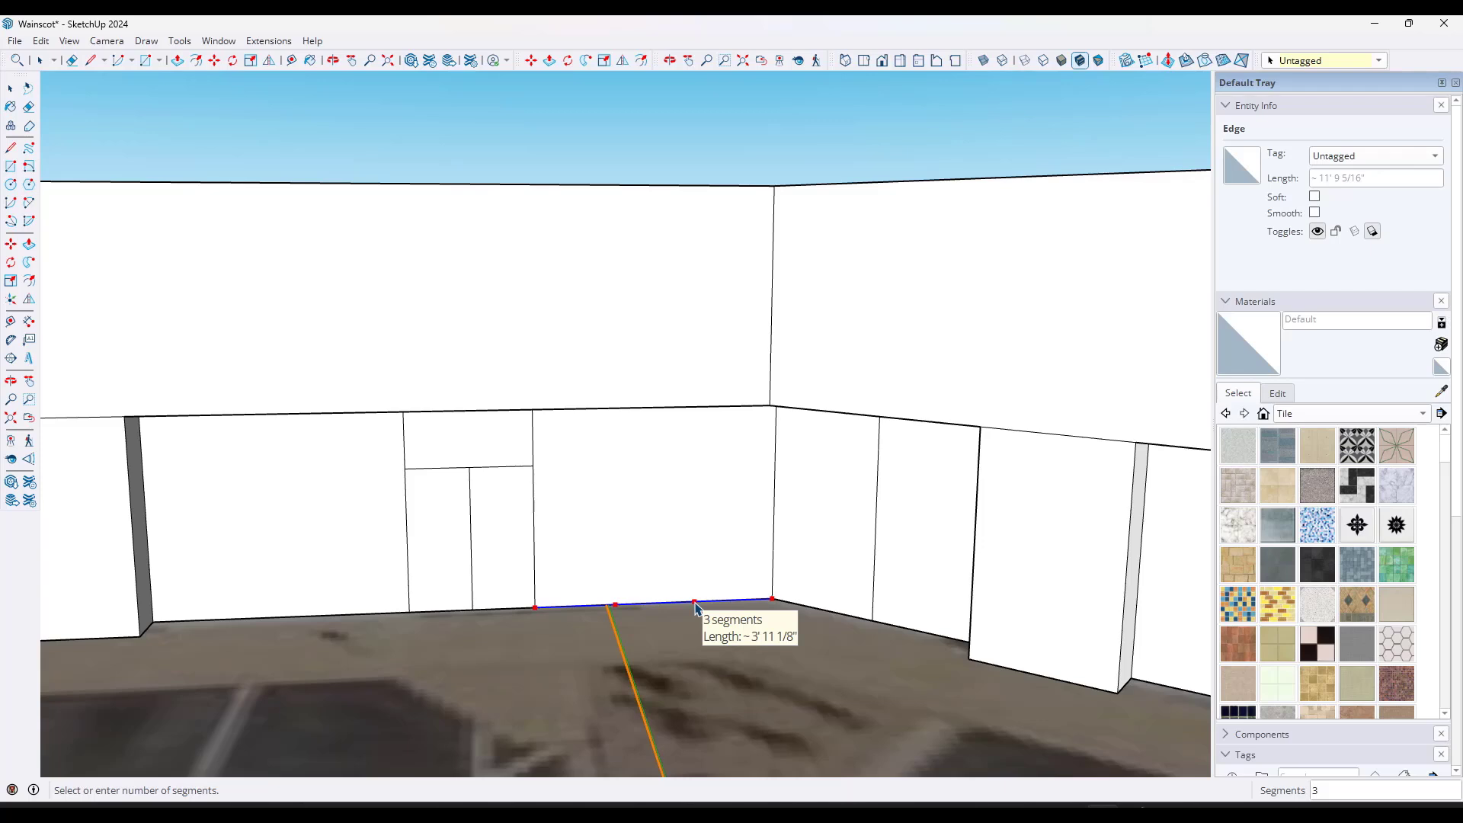
click(695, 607)
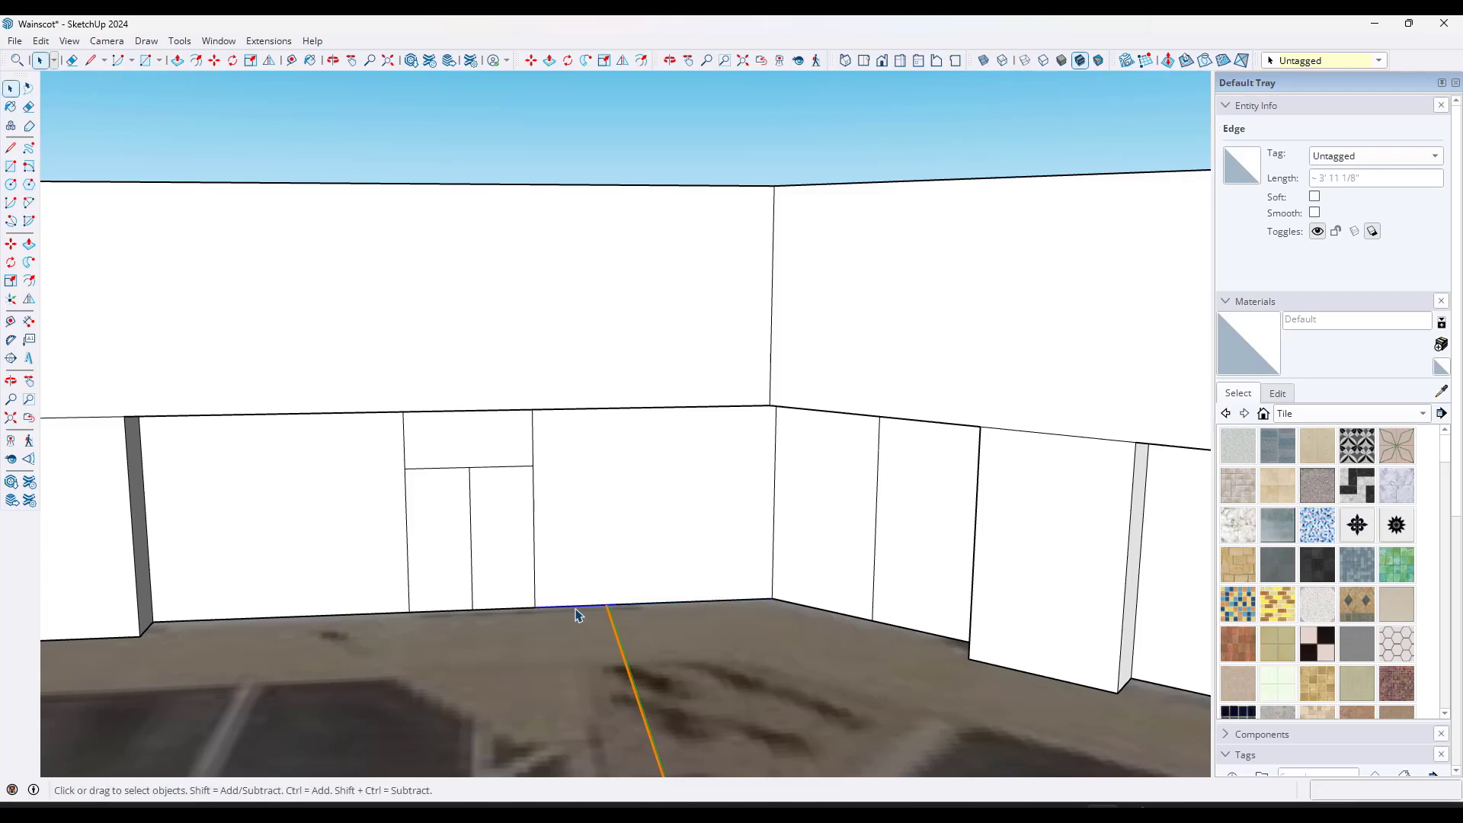
Step: Copy the base segment beside the corner storefront's doors to the opposite side, starting at the left door-frame edge
key(m)
key(ctrl)
click(610, 606)
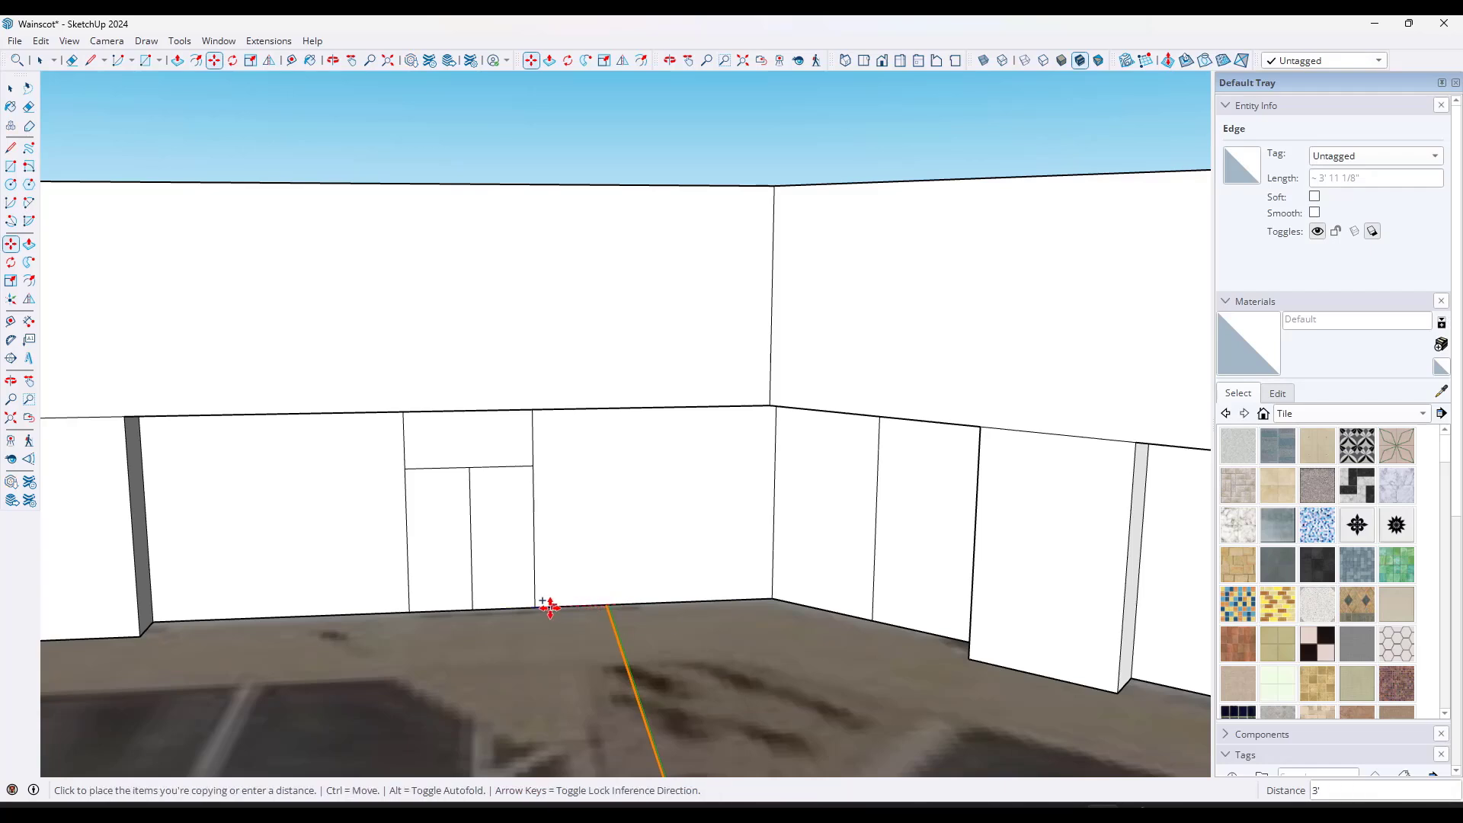
click(406, 614)
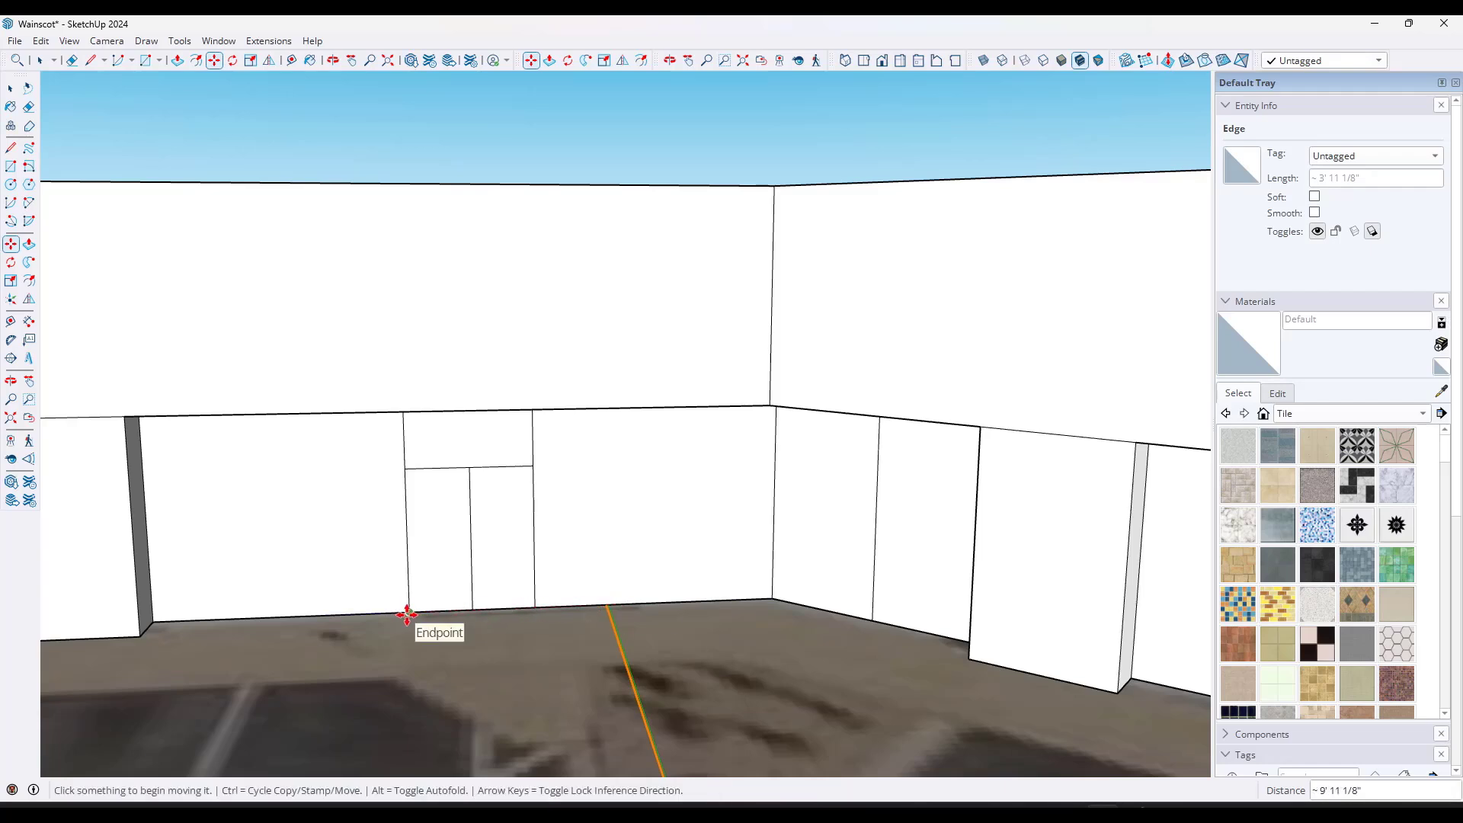
click(409, 613)
key(Escape)
key(space)
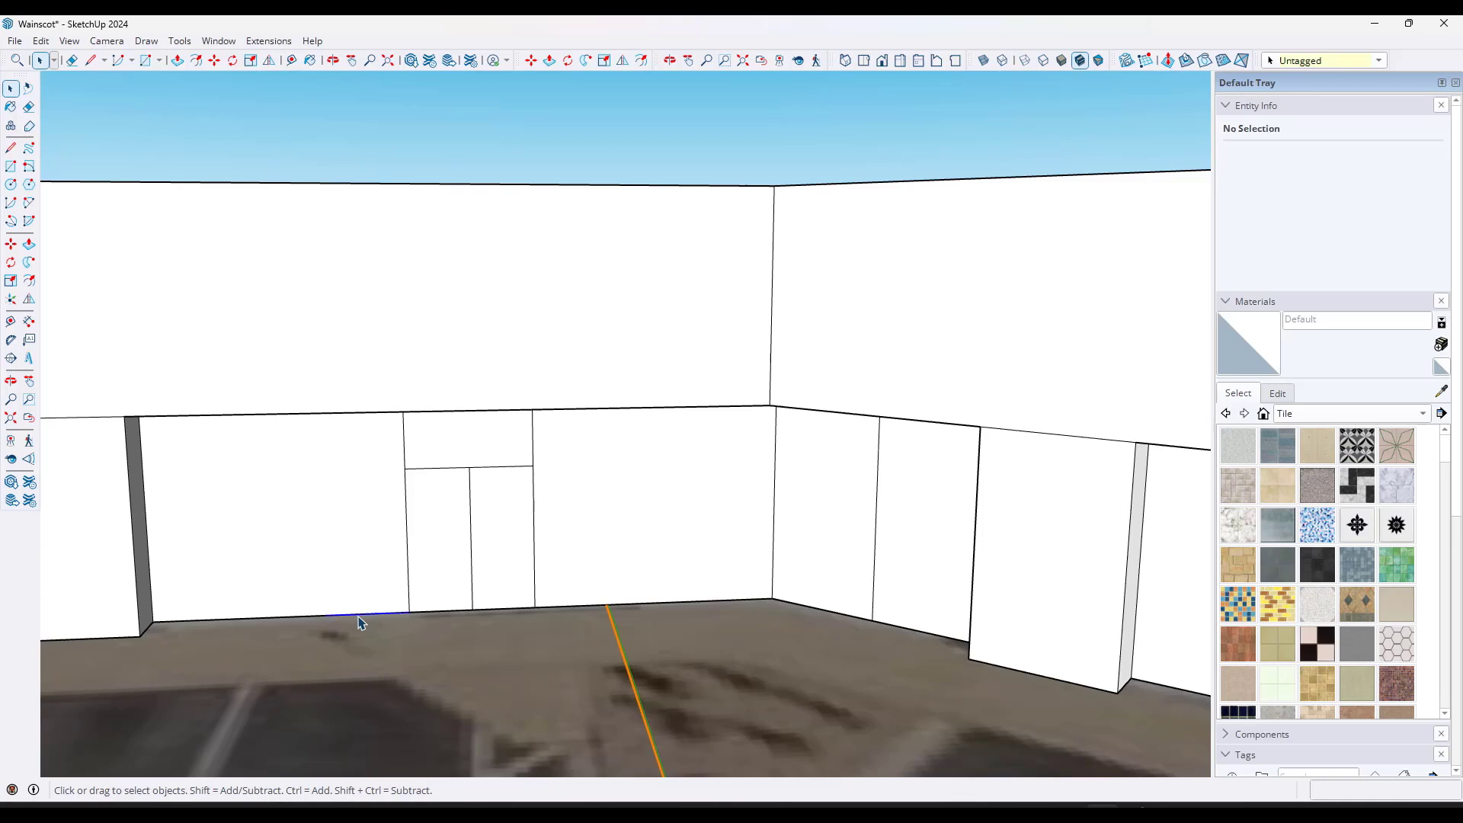
Step: Copy the base segment end to end twice more along the left bay toward the pillar to mark three equal panel widths
click(362, 617)
key(m)
click(413, 615)
key(ctrl)
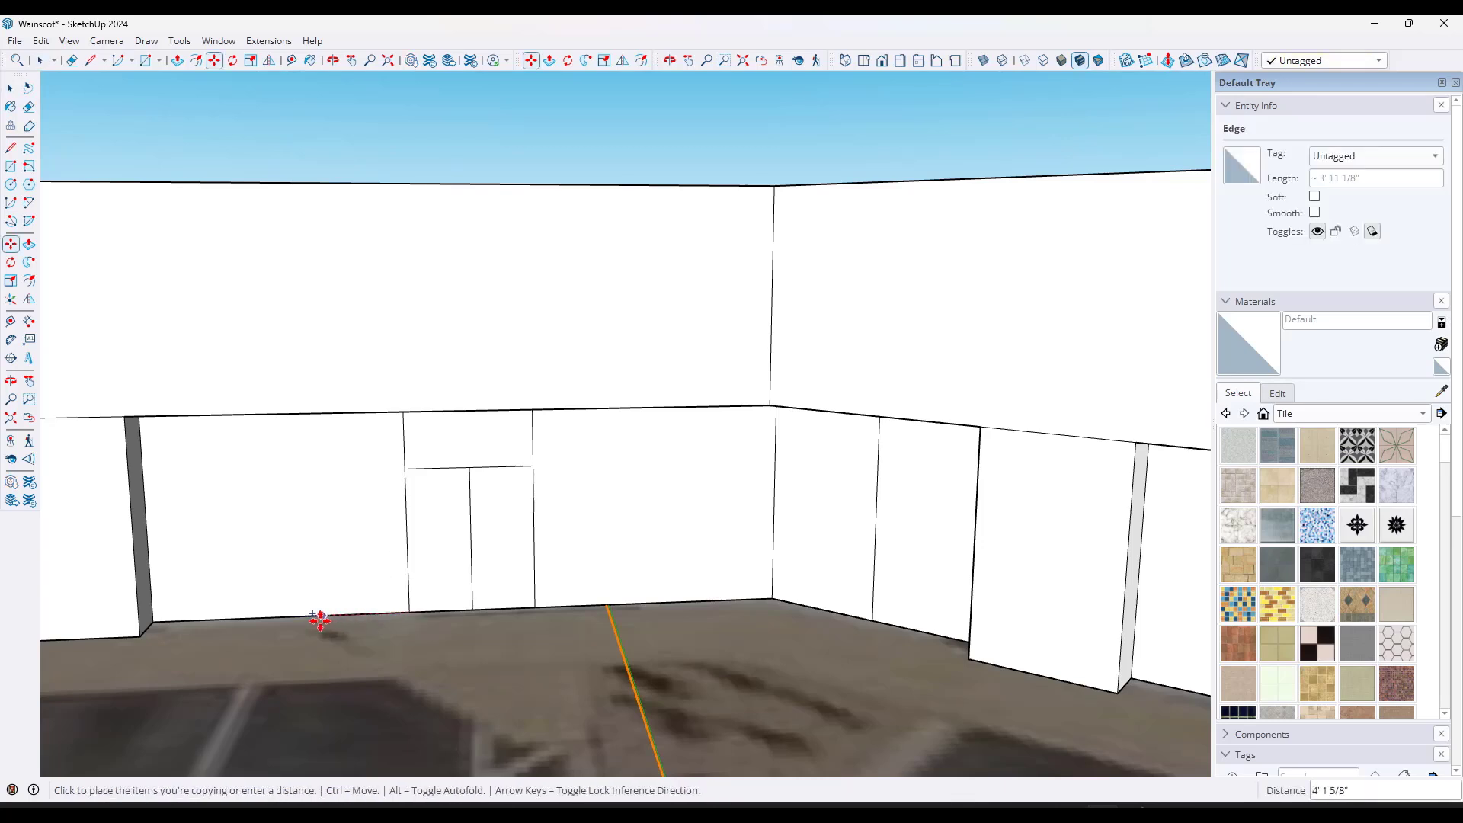
click(323, 611)
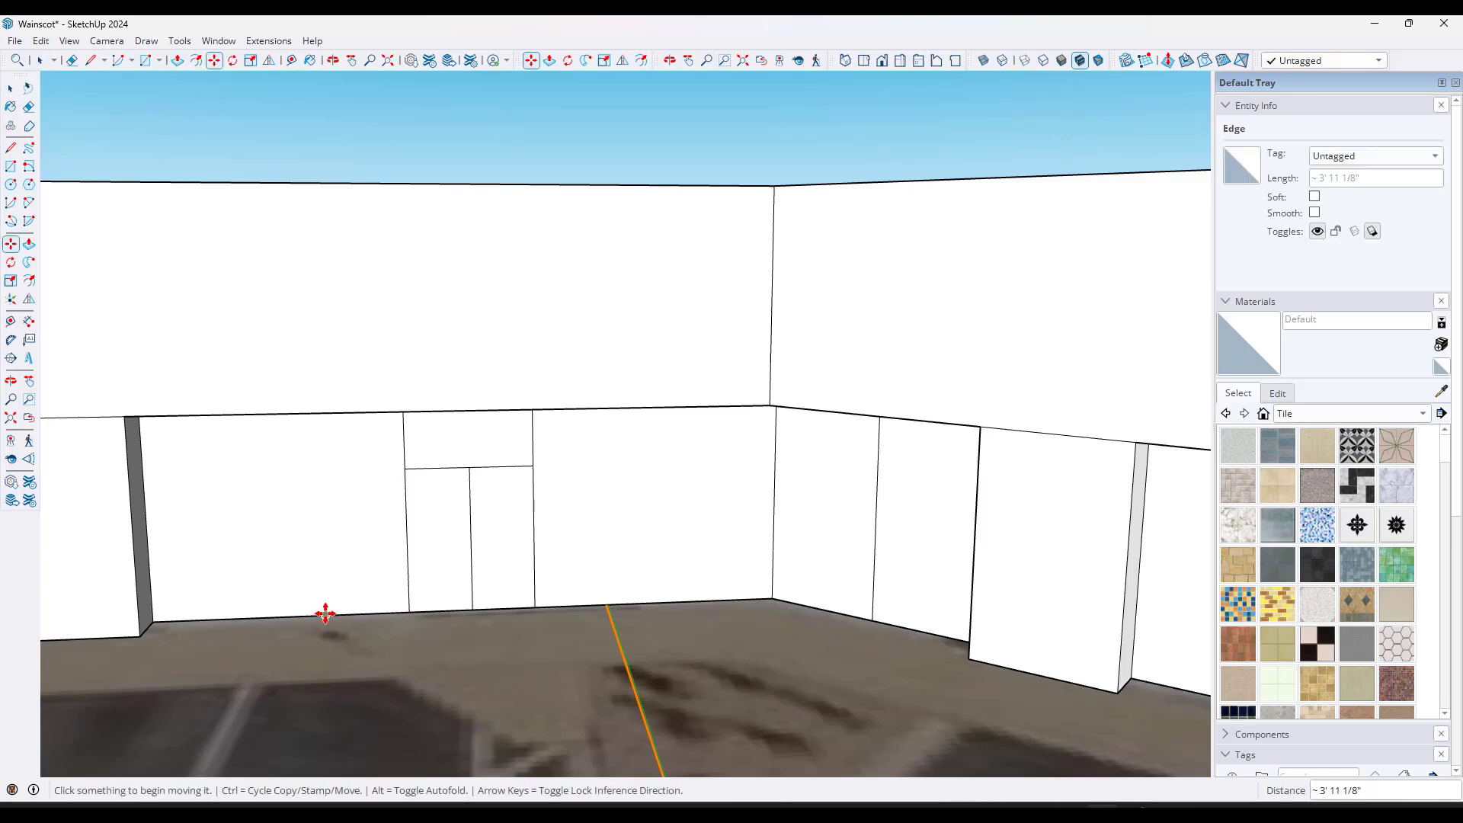
key(space)
key(m)
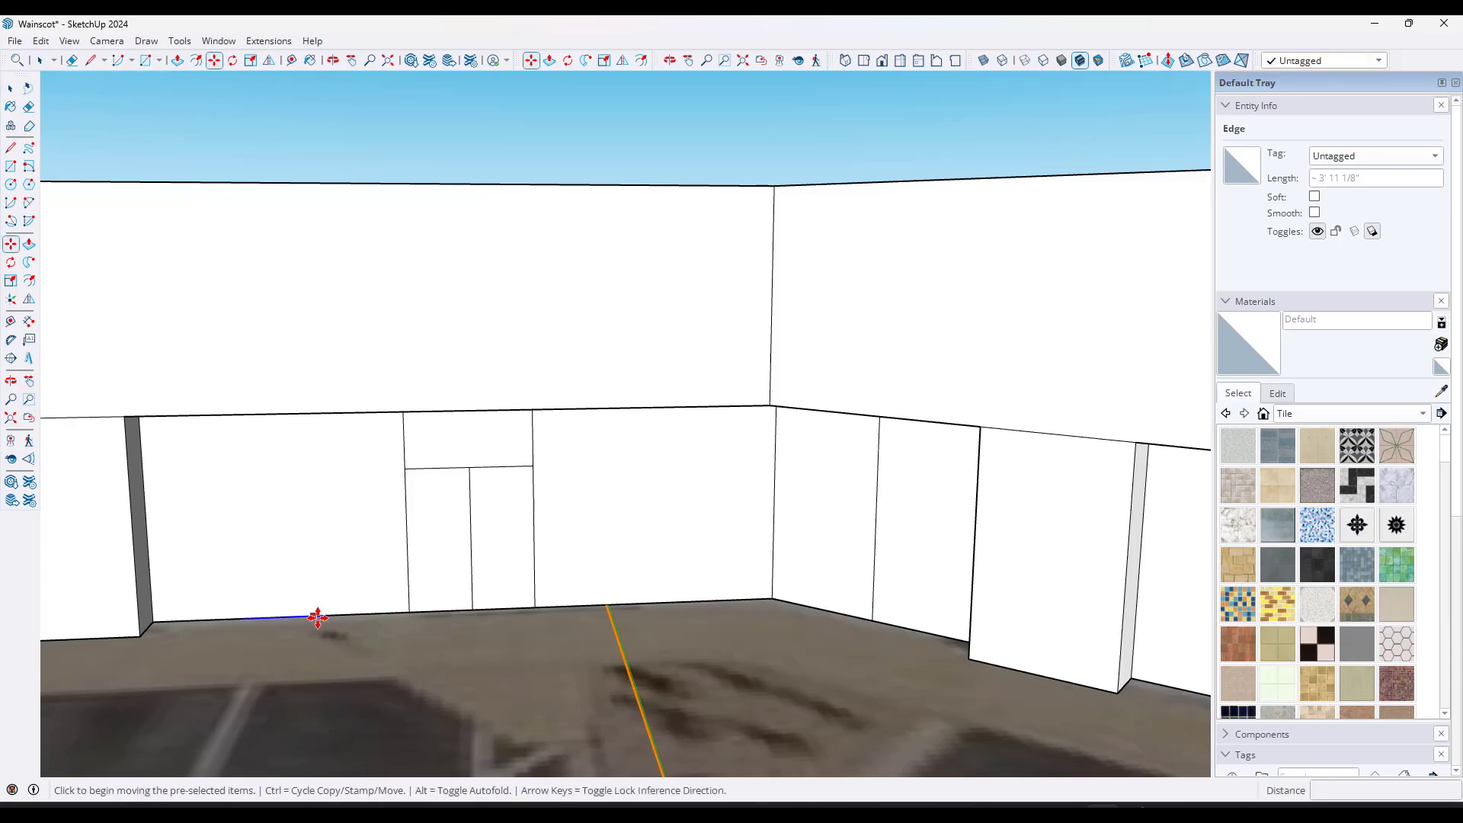
click(325, 616)
click(232, 615)
key(space)
key(x)
Step: Extend the pillar's side face about 3' 11 1/8" with Push/Pull to the end of the outer marked base segment, with X-ray on
middle_drag(233, 616, 351, 597)
key(alt+x)
scroll(304, 569, up, 1)
click(278, 564)
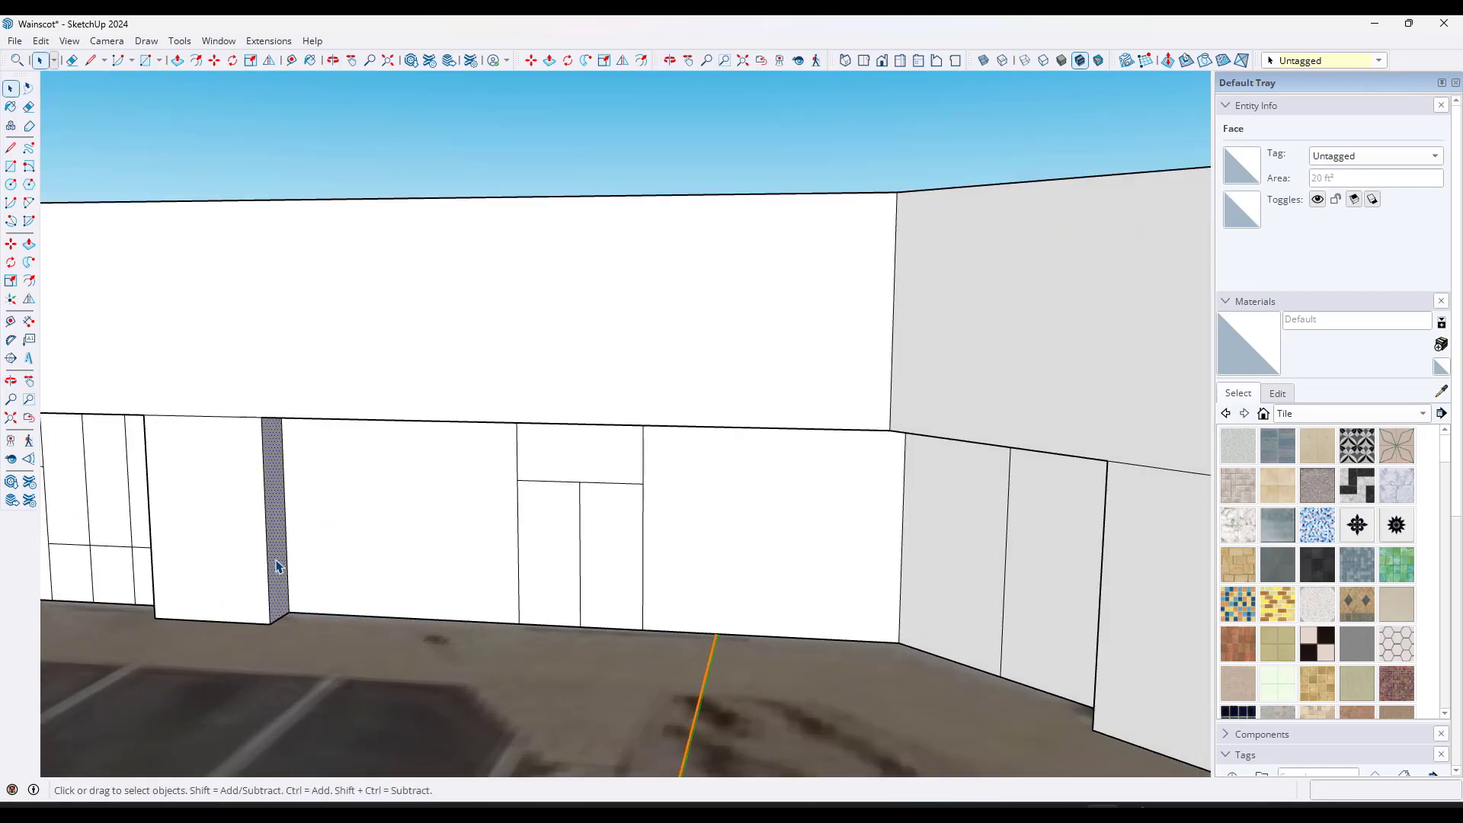
key(p)
click(277, 563)
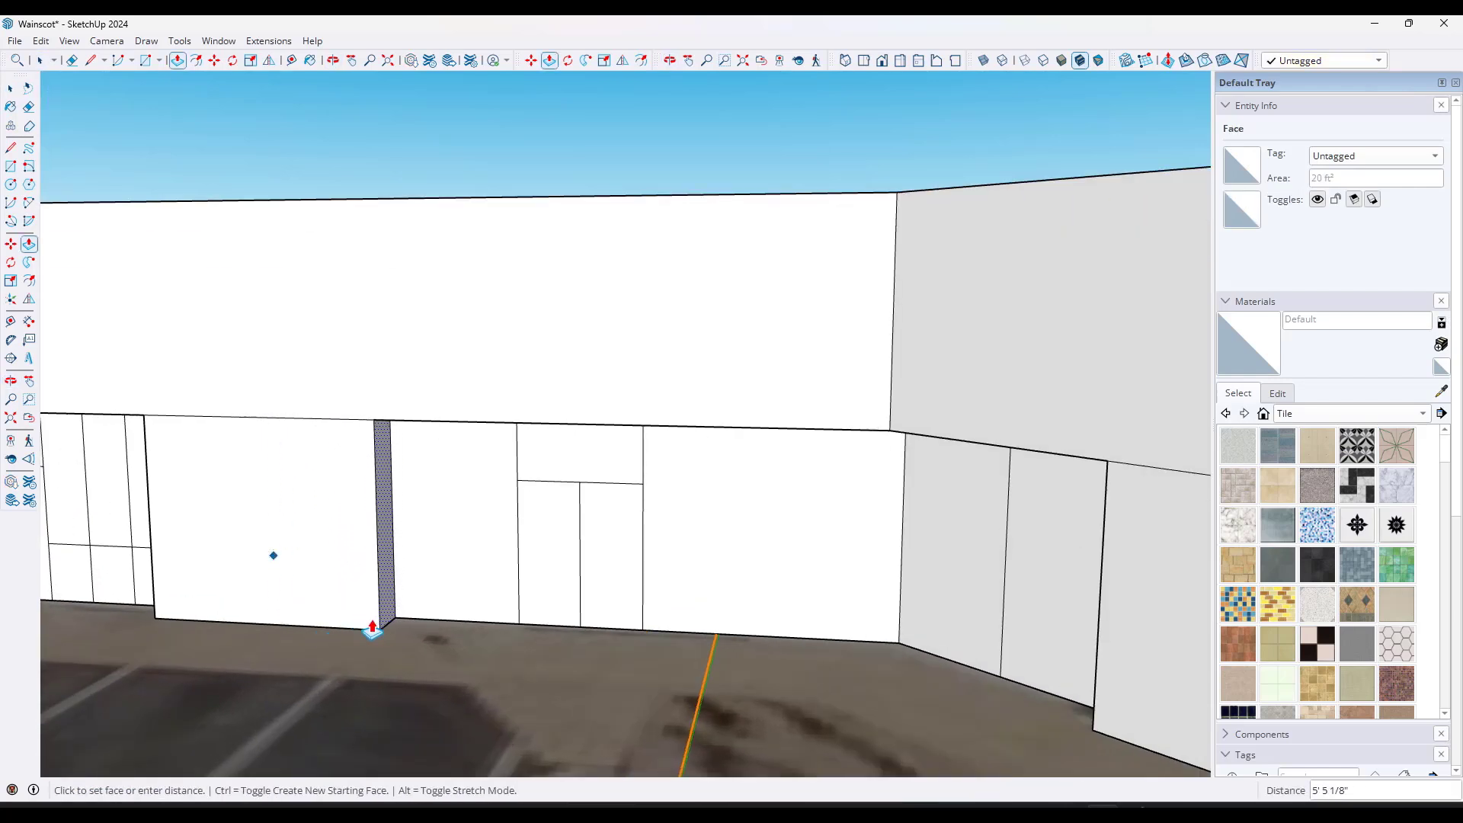
key(alt+x)
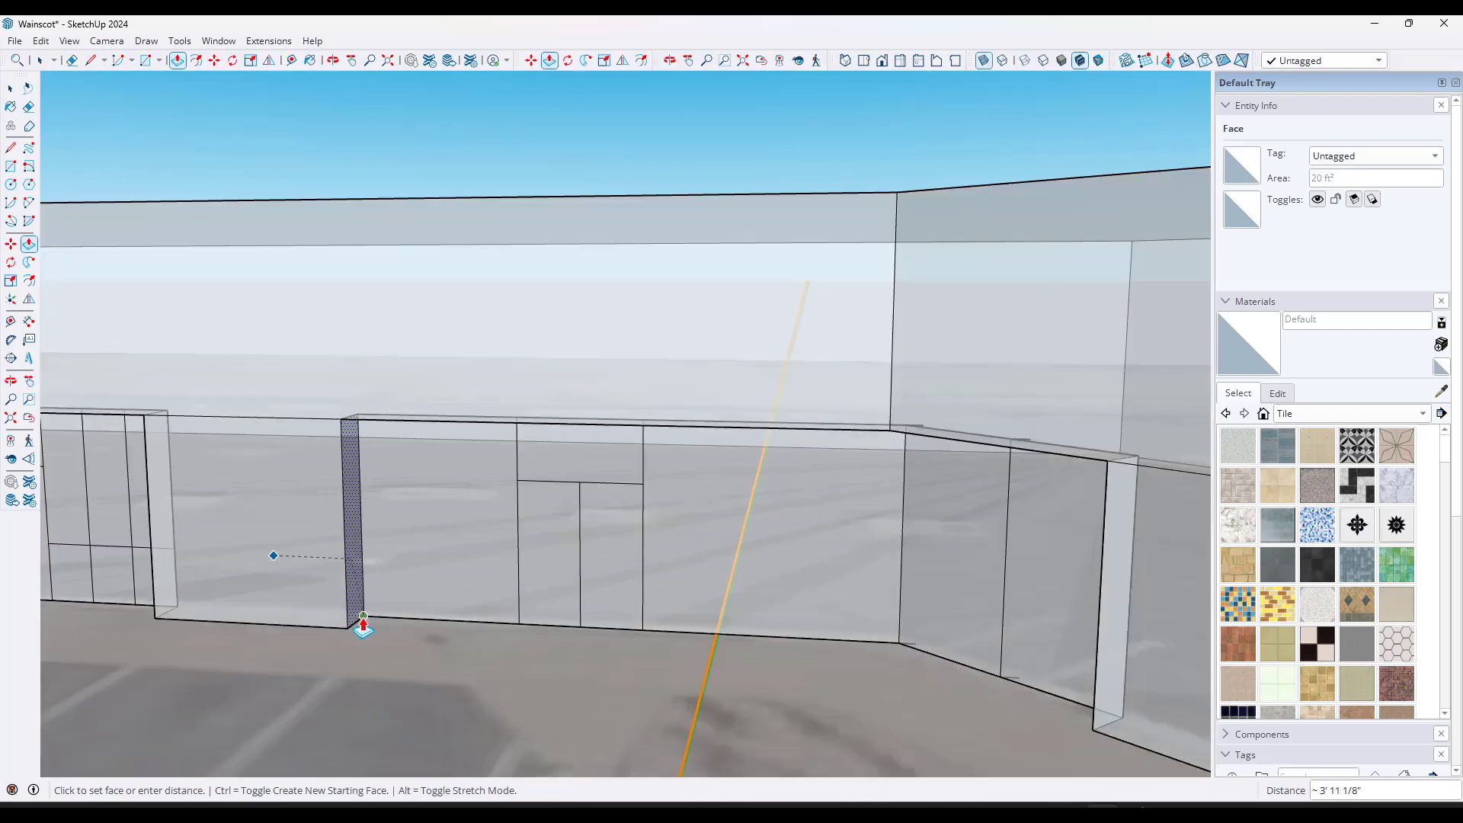
click(370, 626)
key(space)
Step: Copy the corner storefront's full-height left door-frame edge to the next base division point toward the pillar
scroll(412, 591, down, 3)
middle_drag(396, 607, 498, 548)
scroll(498, 554, up, 2)
scroll(454, 518, up, 1)
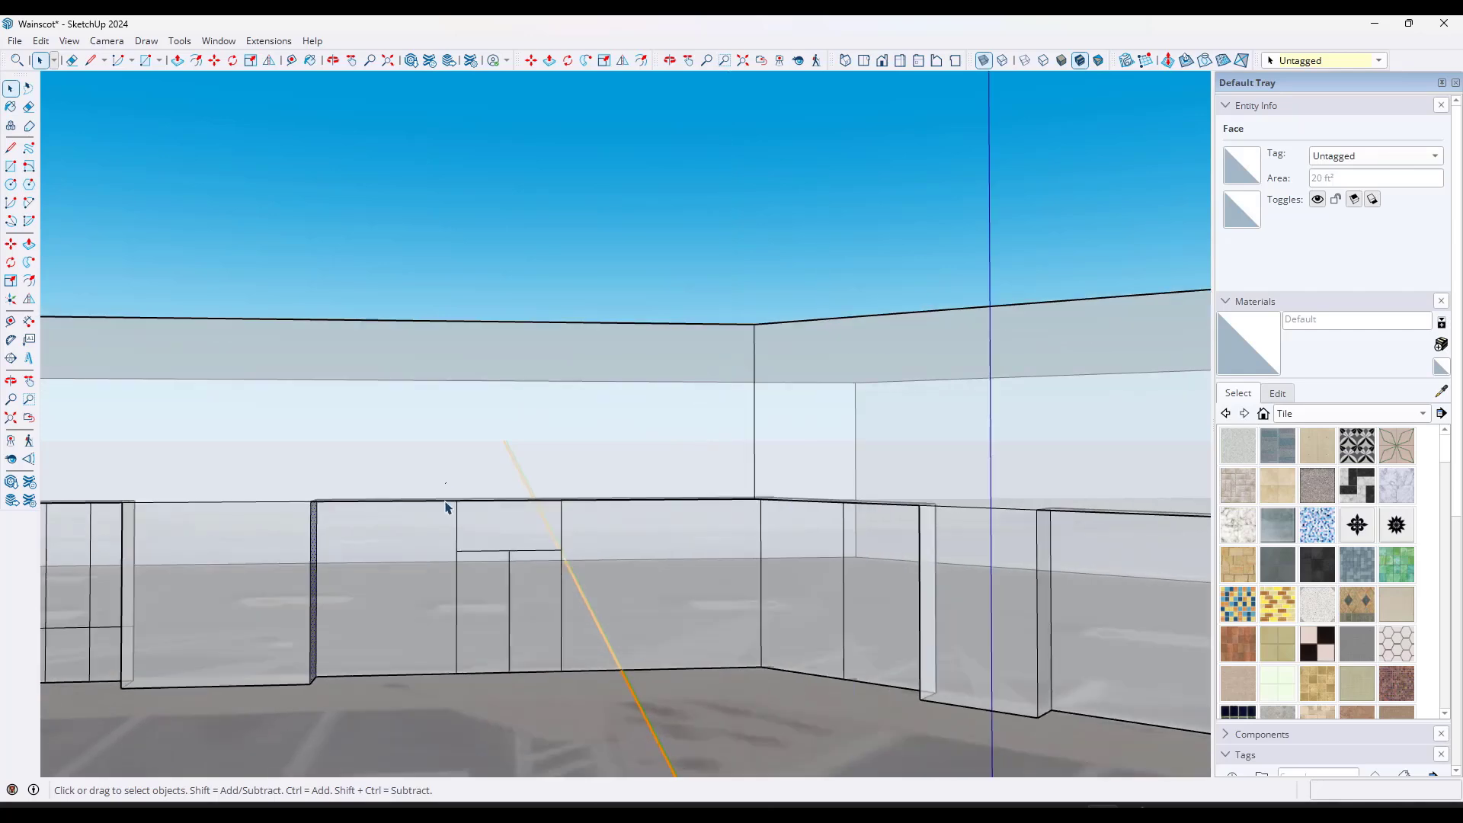
drag(446, 494, 473, 733)
scroll(442, 600, up, 2)
middle_drag(428, 631, 473, 710)
key(m)
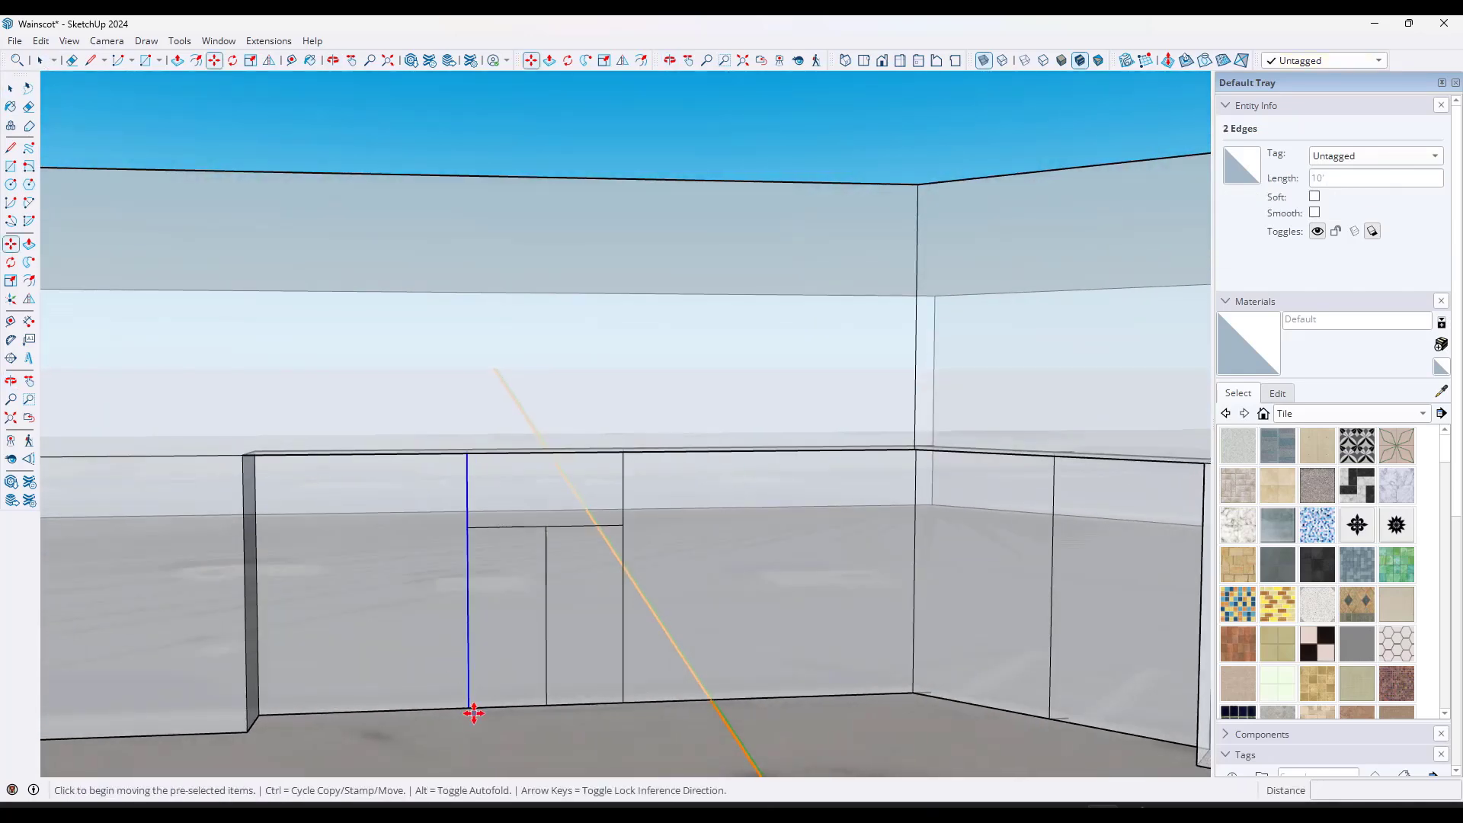
click(467, 711)
key(ctrl)
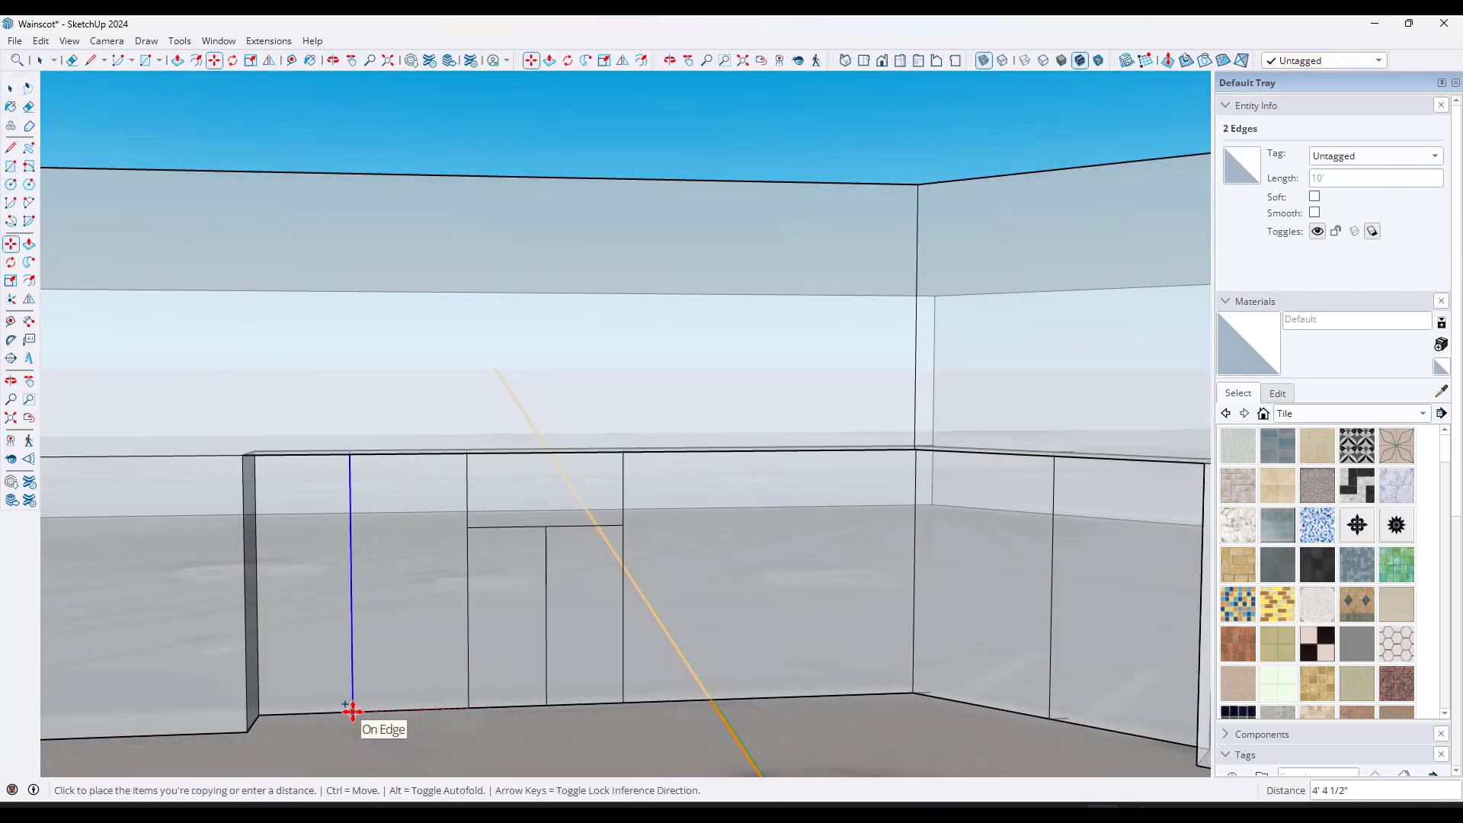
click(364, 711)
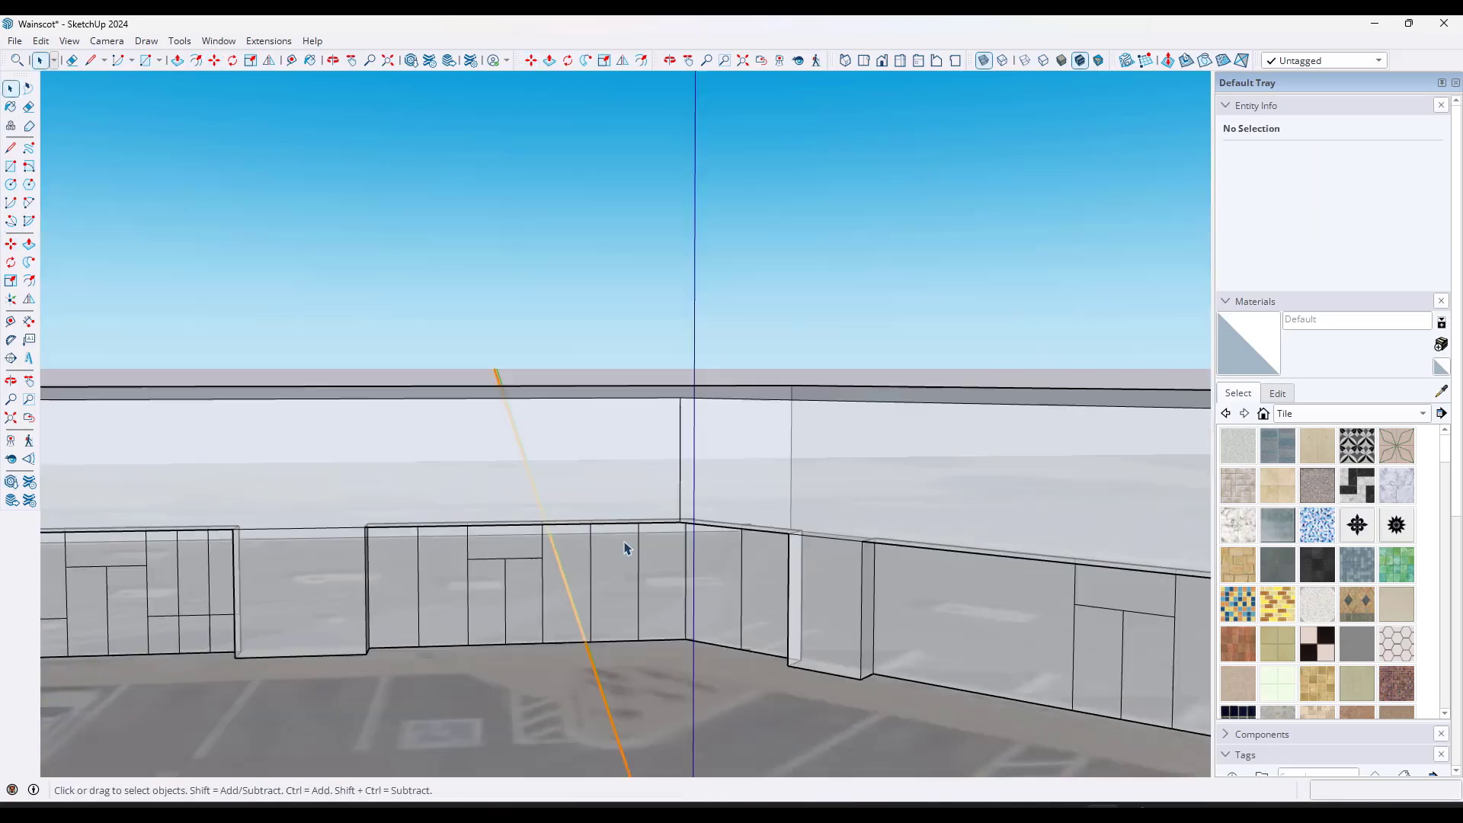
Step: Turn X-ray off and copy the far storefront's three selected panels across its doors, from the inside corner to the opposite door-frame edge
middle_drag(625, 547, 807, 519)
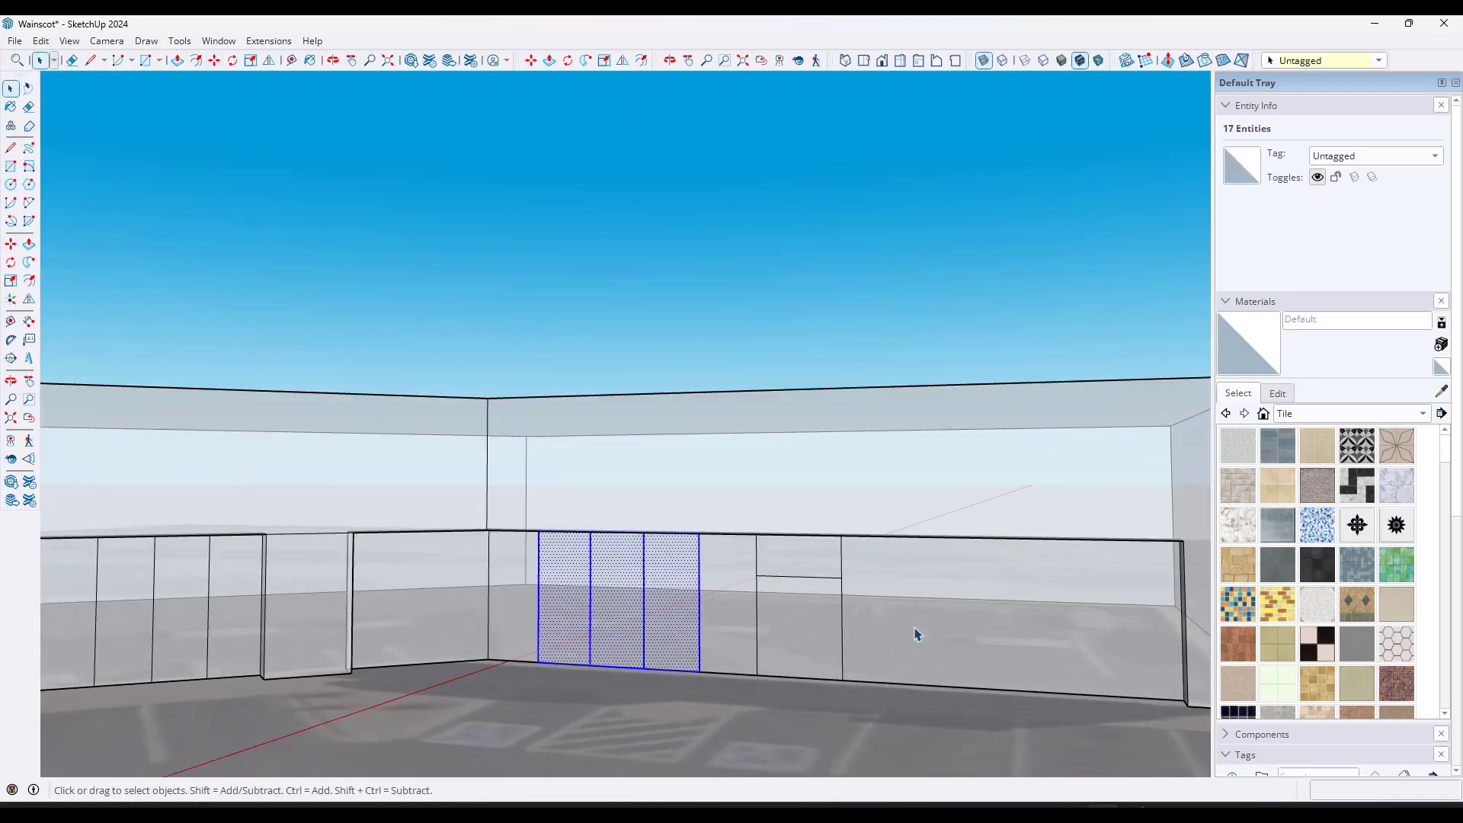
scroll(809, 590, up, 1)
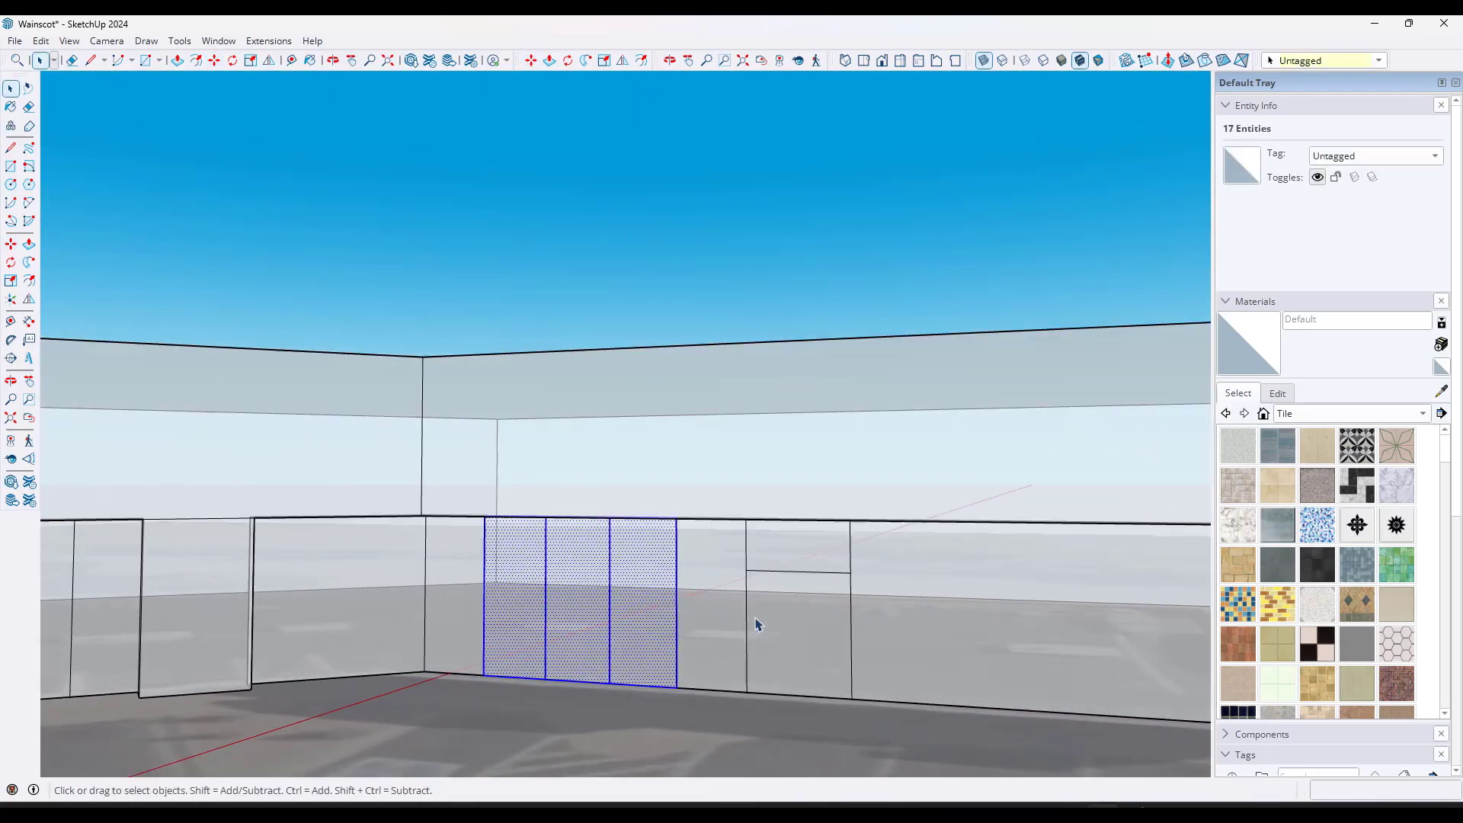
middle_drag(757, 625, 809, 697)
scroll(796, 691, down, 1)
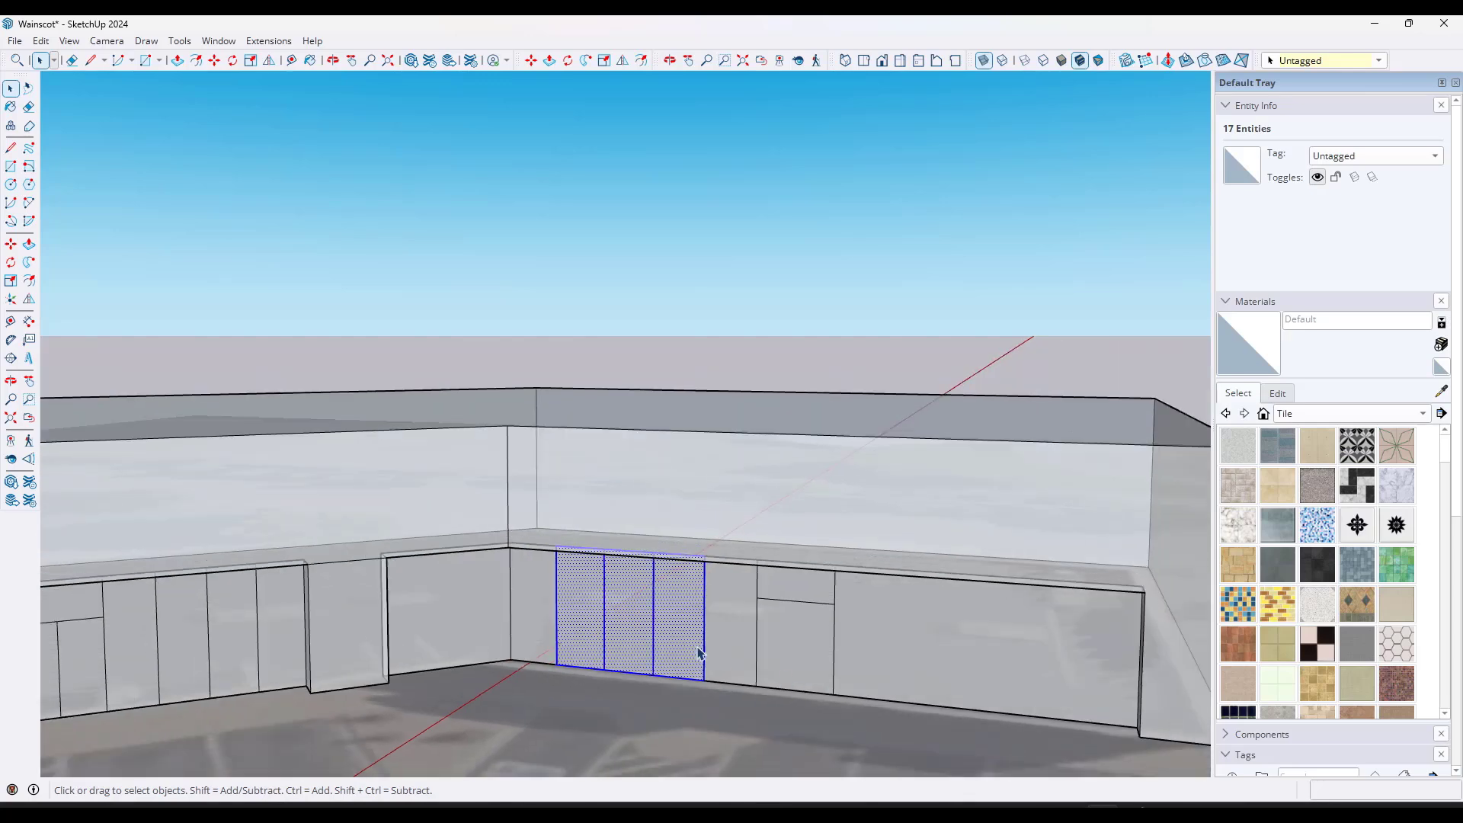
middle_drag(636, 647, 646, 593)
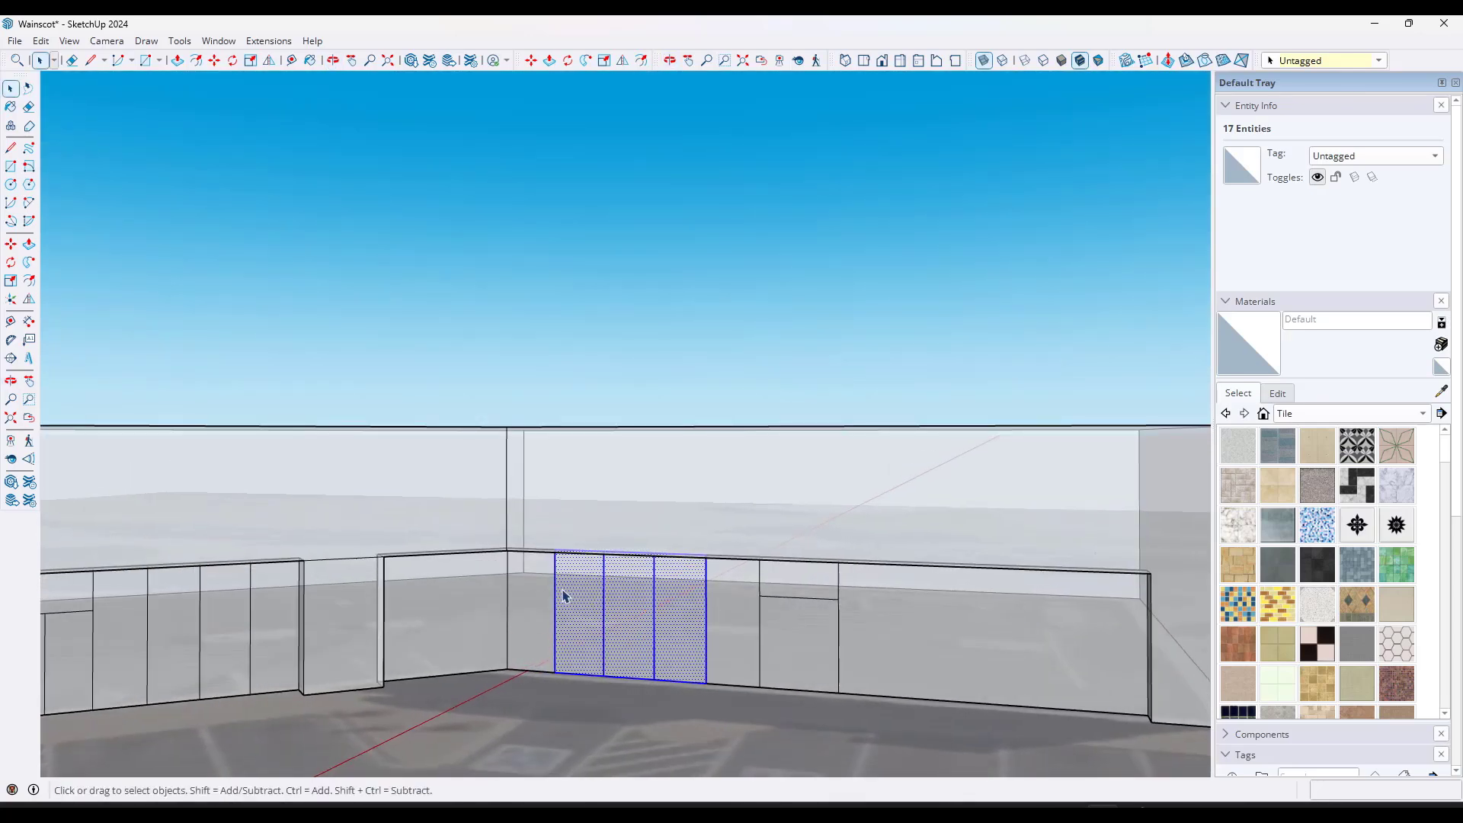
key(alt+r)
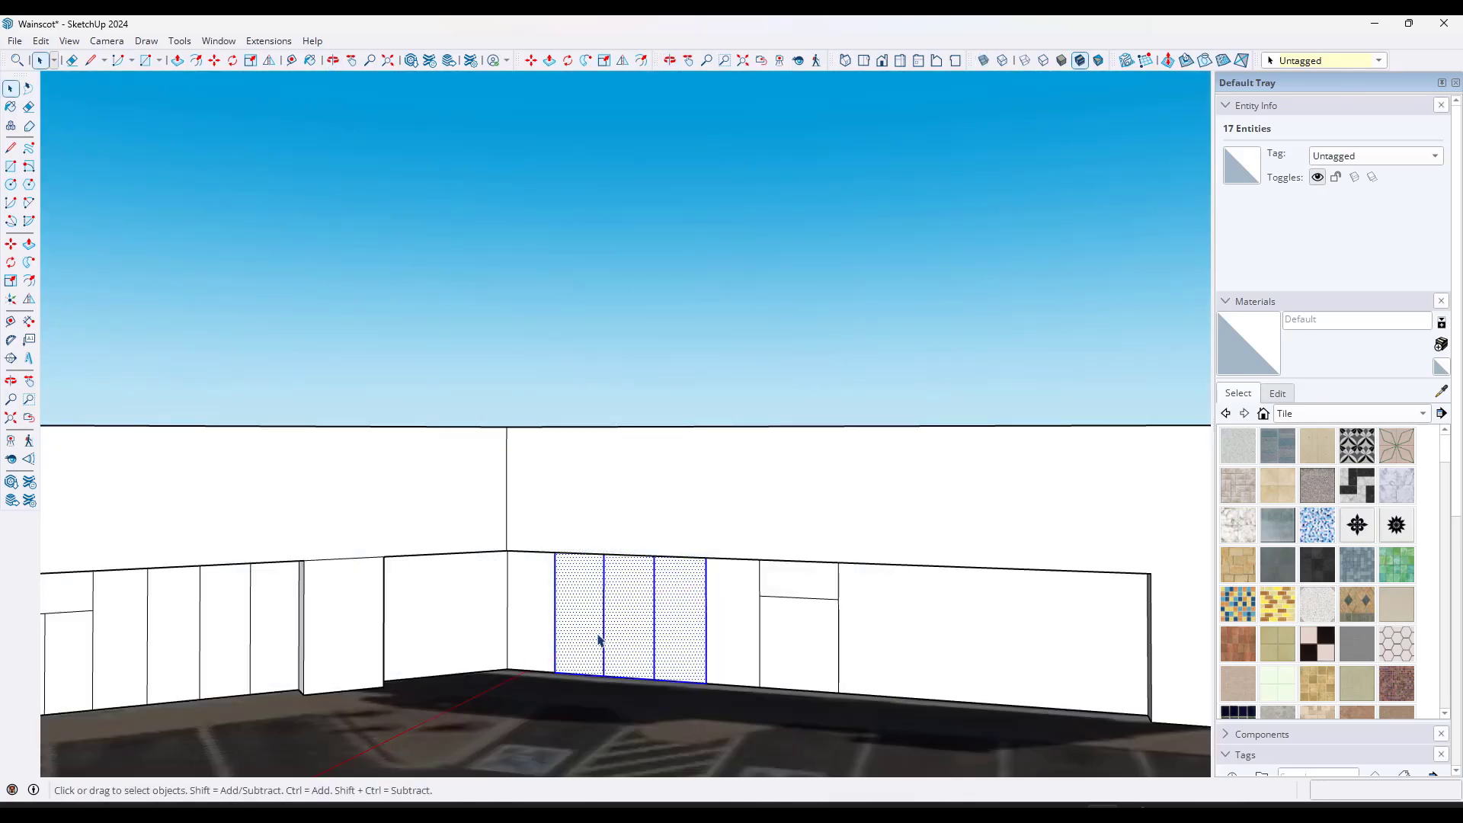
middle_drag(598, 640, 595, 670)
key(m)
click(509, 659)
key(ctrl)
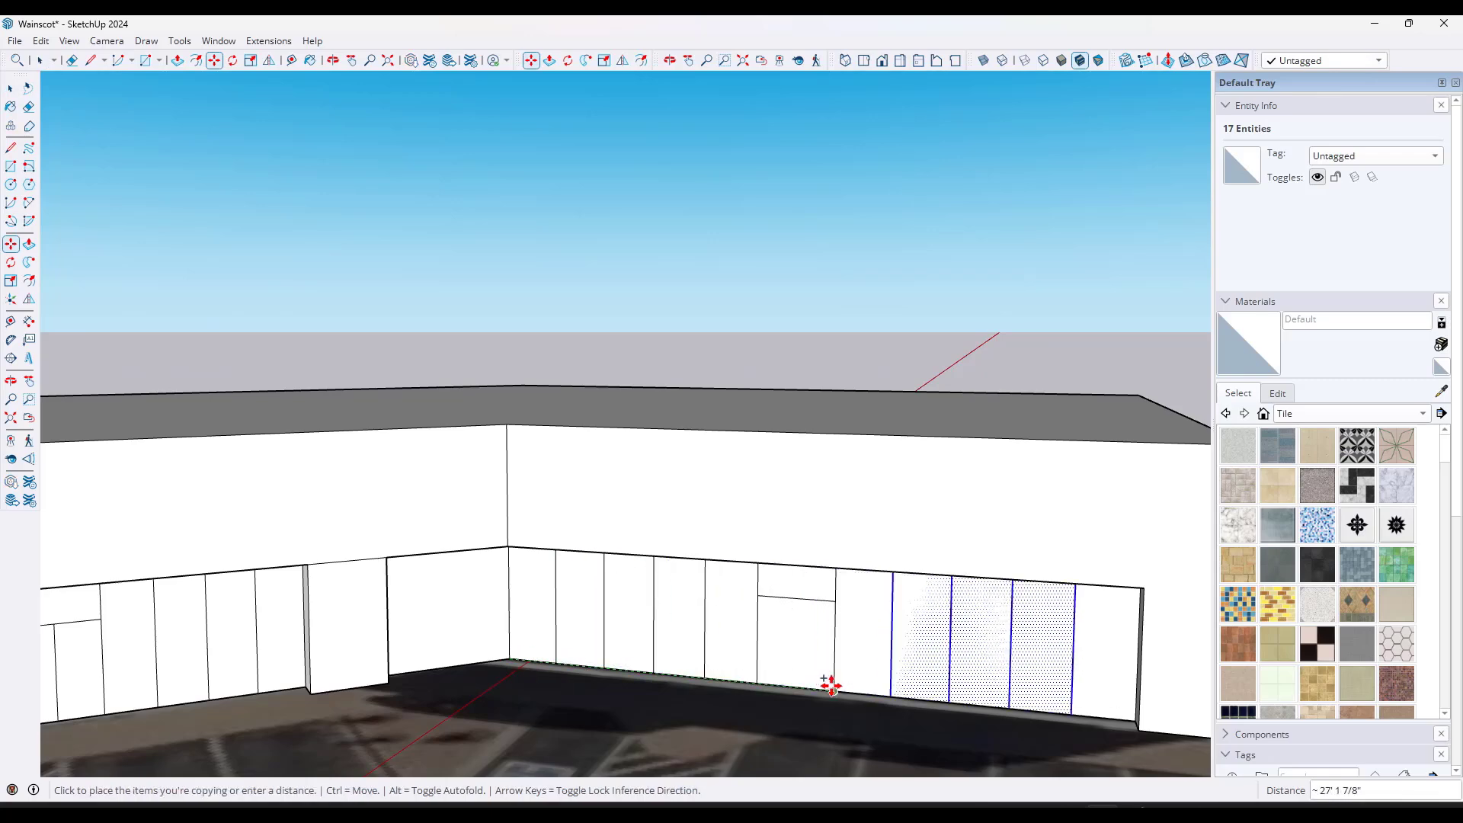
click(832, 688)
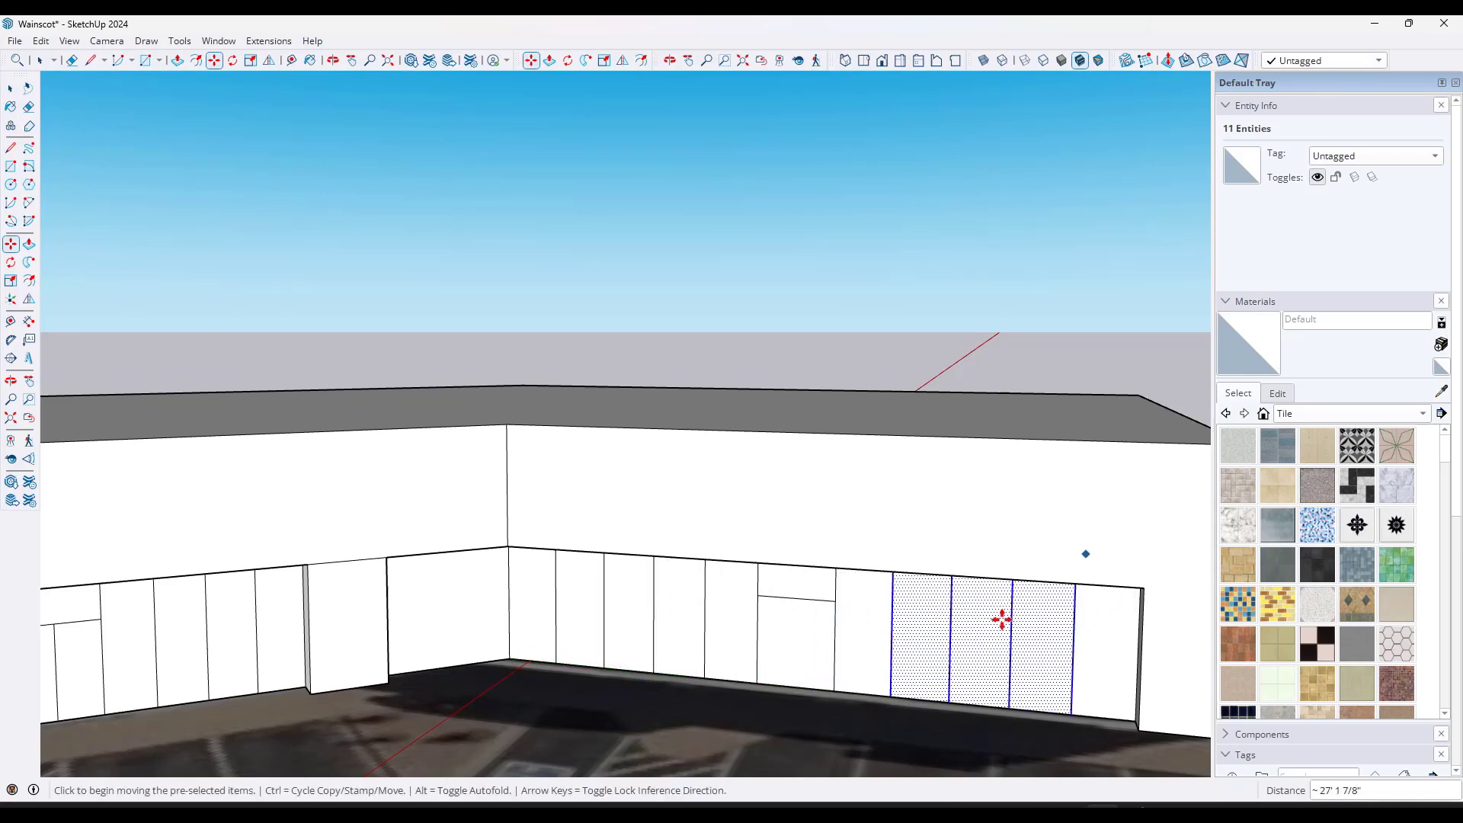
Step: Copy the full-height vertical edge at the far inside corner to the midpoint of the adjoining narrow bay's base
scroll(824, 563, down, 2)
middle_drag(809, 609, 630, 634)
key(space)
scroll(634, 627, up, 4)
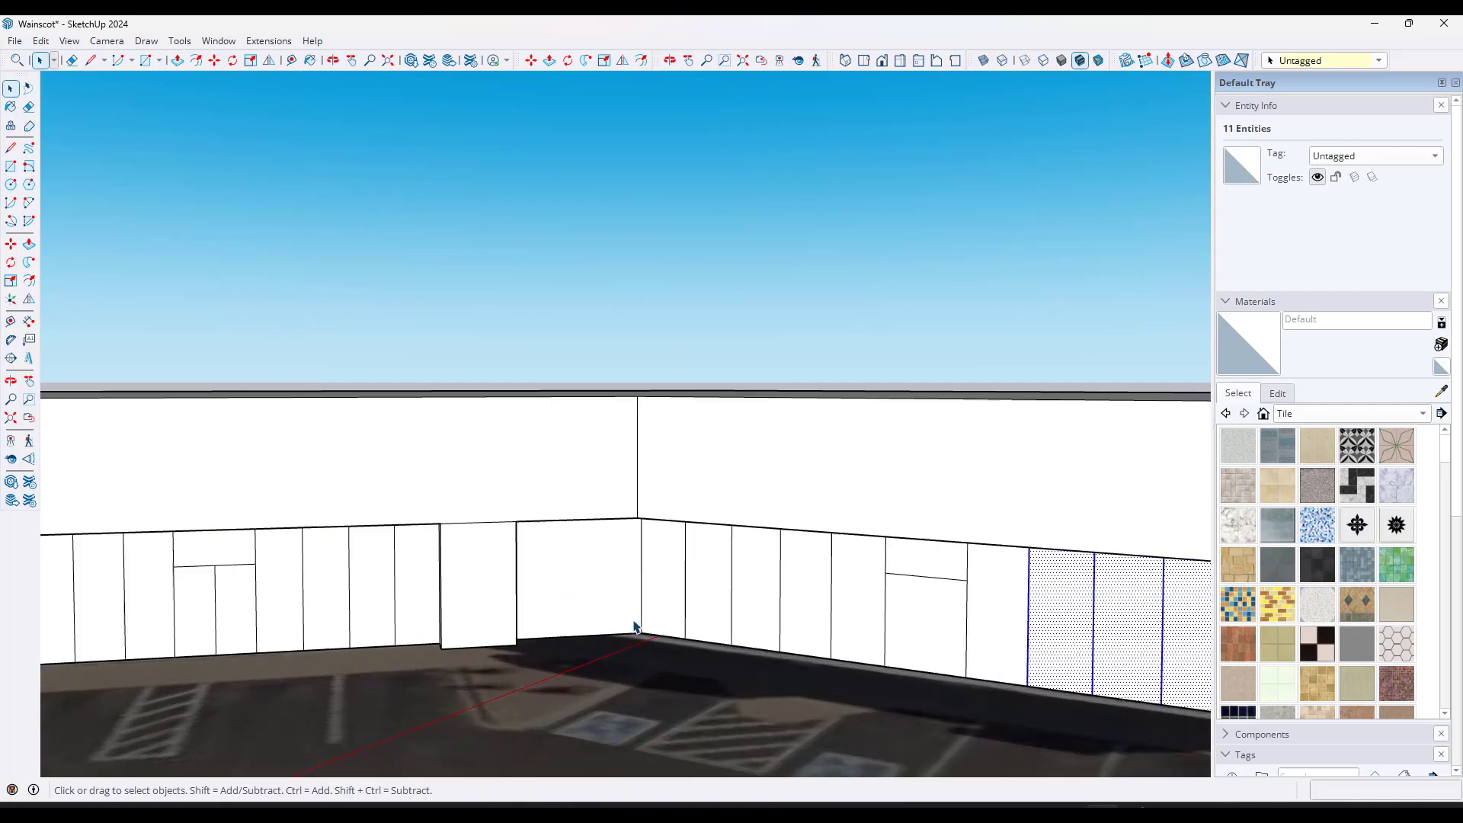
click(644, 605)
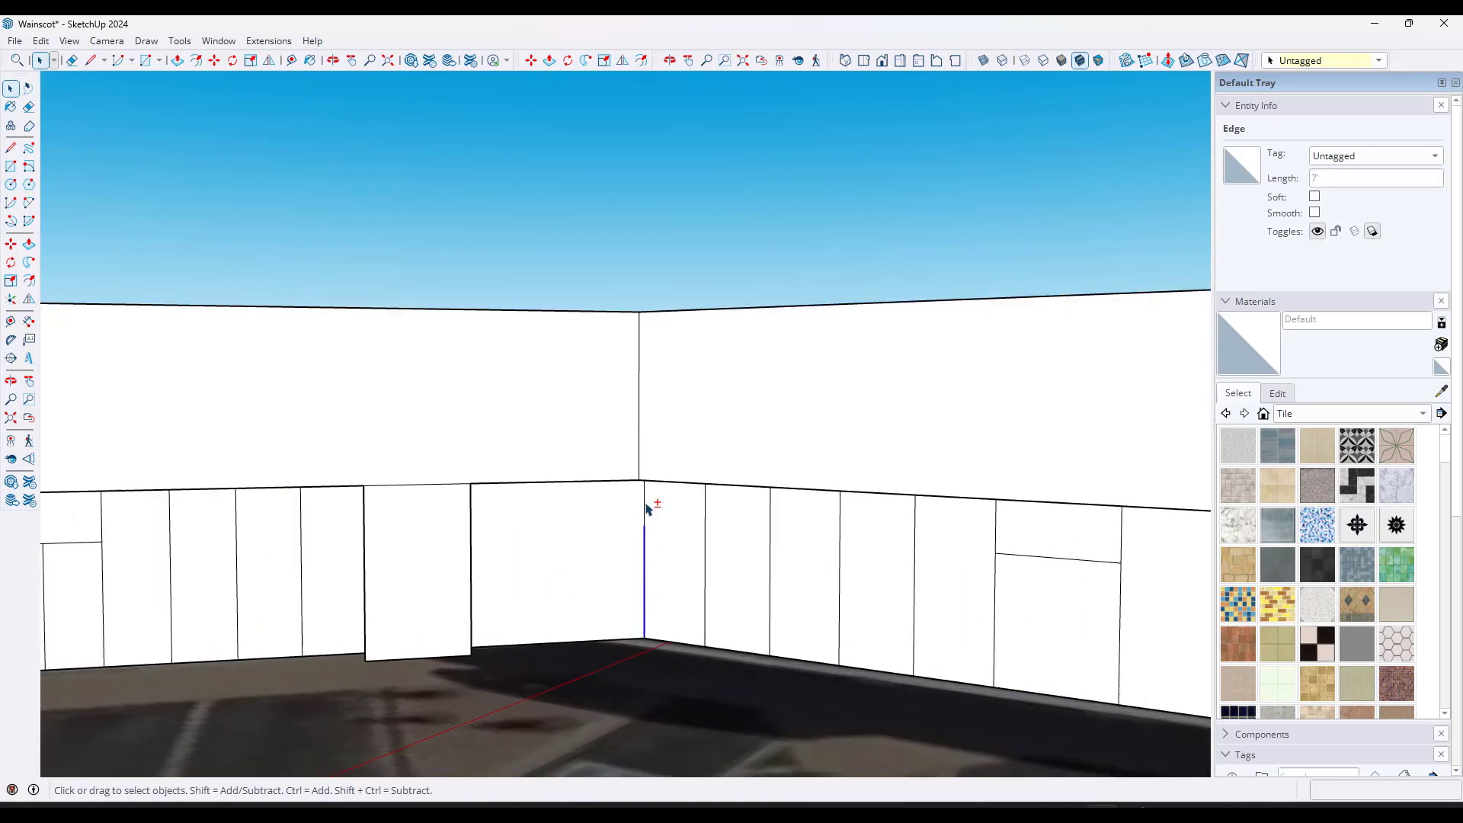
ctrl+click(646, 509)
key(m)
click(644, 637)
key(ctrl)
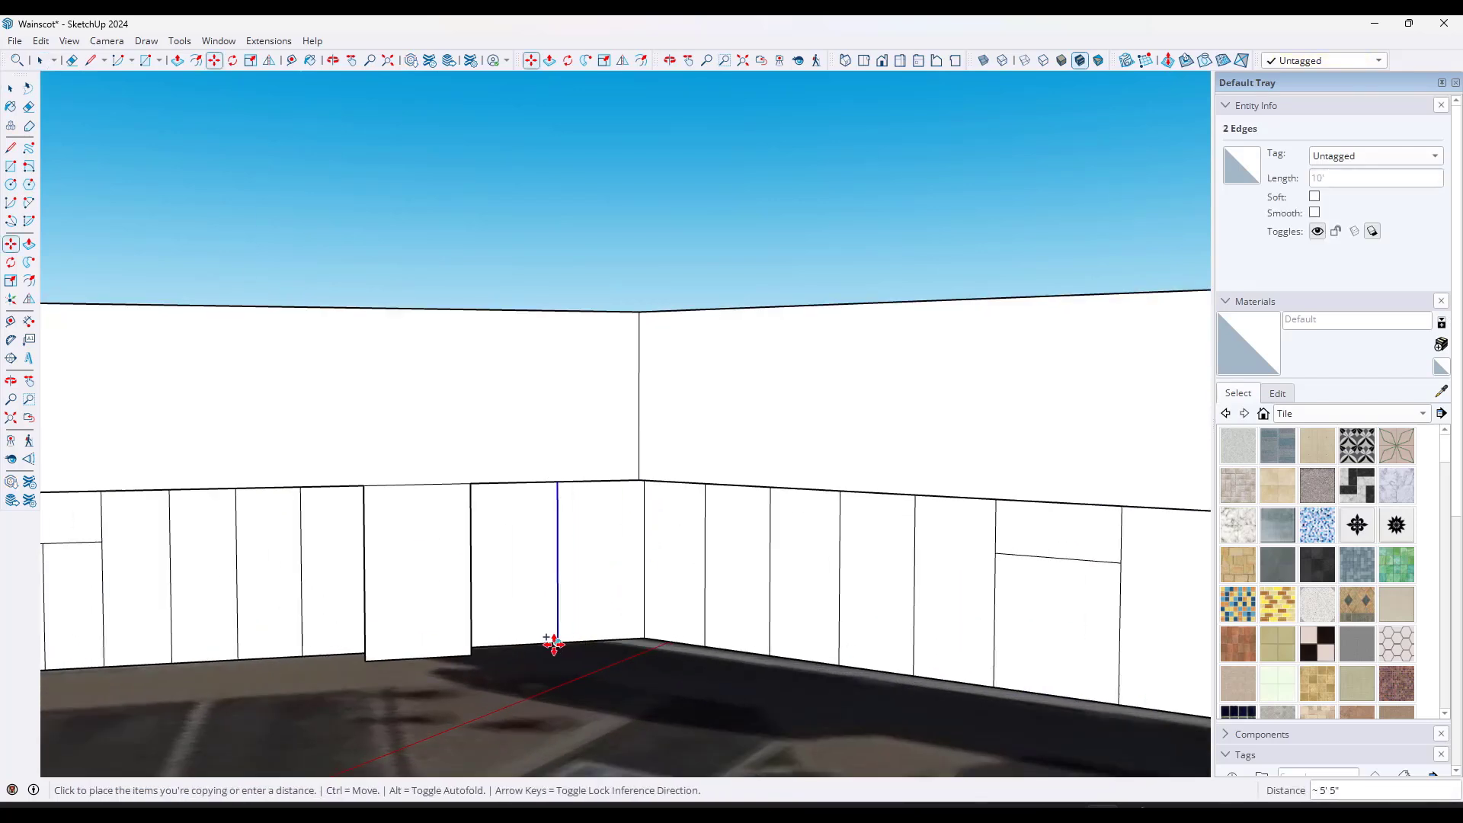
click(554, 642)
key(space)
Step: Select the base edges of the window bays along the far, middle and corner storefronts, leaving out the middle and corner door bottoms
scroll(571, 588, down, 3)
middle_drag(642, 612, 579, 608)
scroll(564, 610, down, 3)
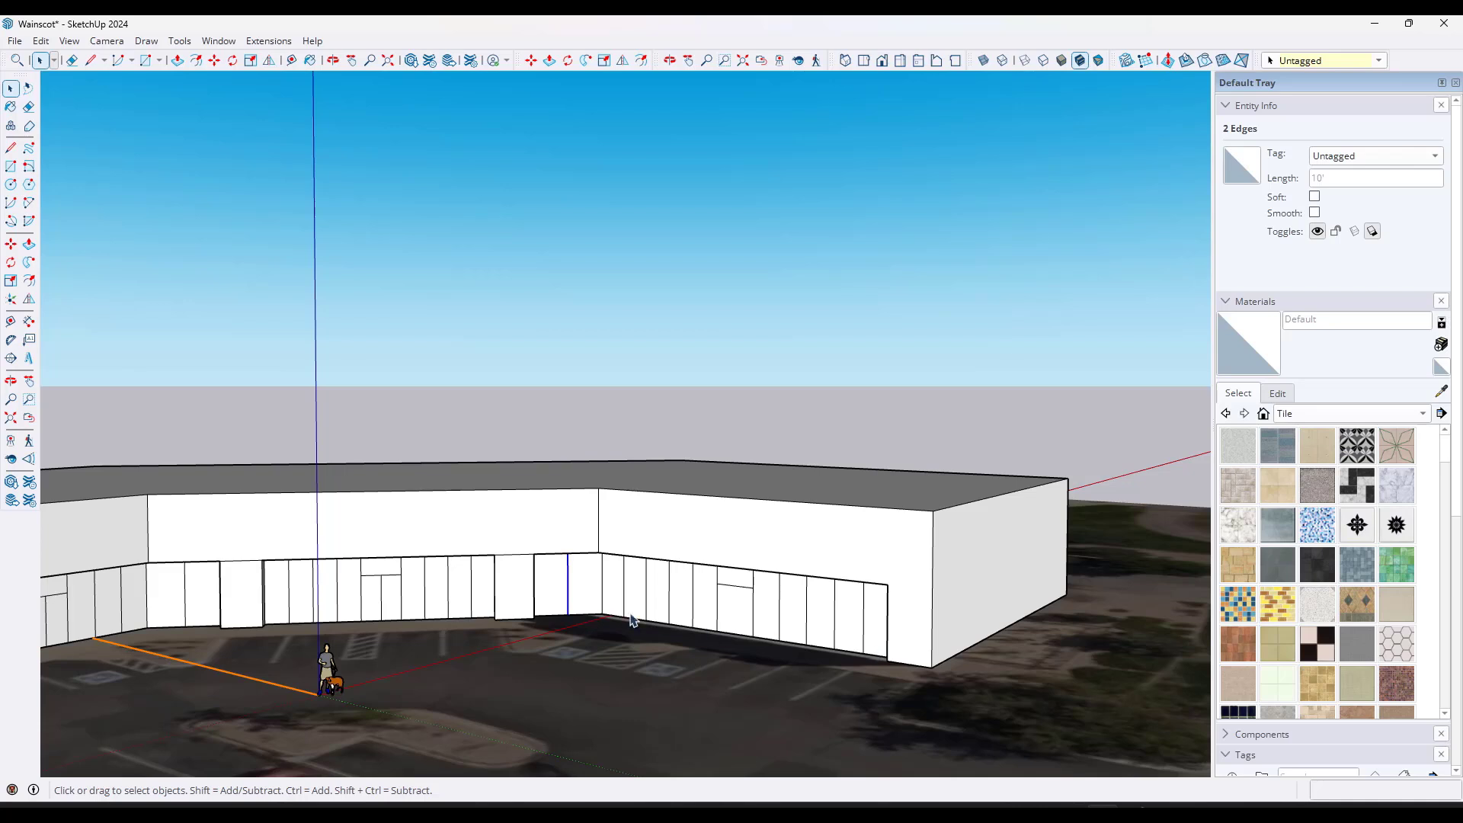
drag(557, 614, 880, 680)
scroll(874, 663, up, 2)
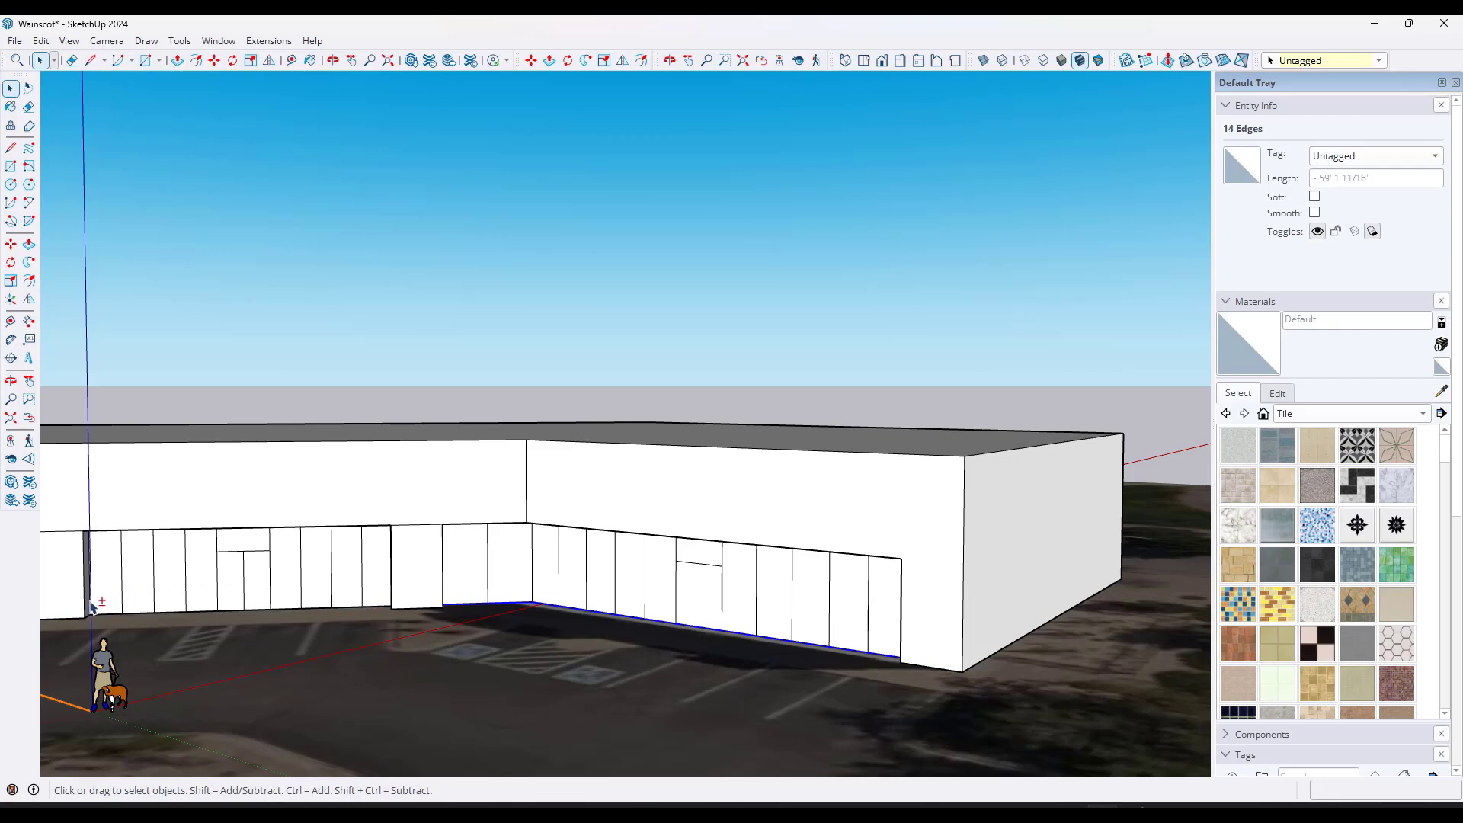
shift+drag(90, 606, 396, 636)
middle_drag(140, 614, 452, 615)
shift+drag(442, 581, 635, 640)
middle_drag(450, 607, 418, 602)
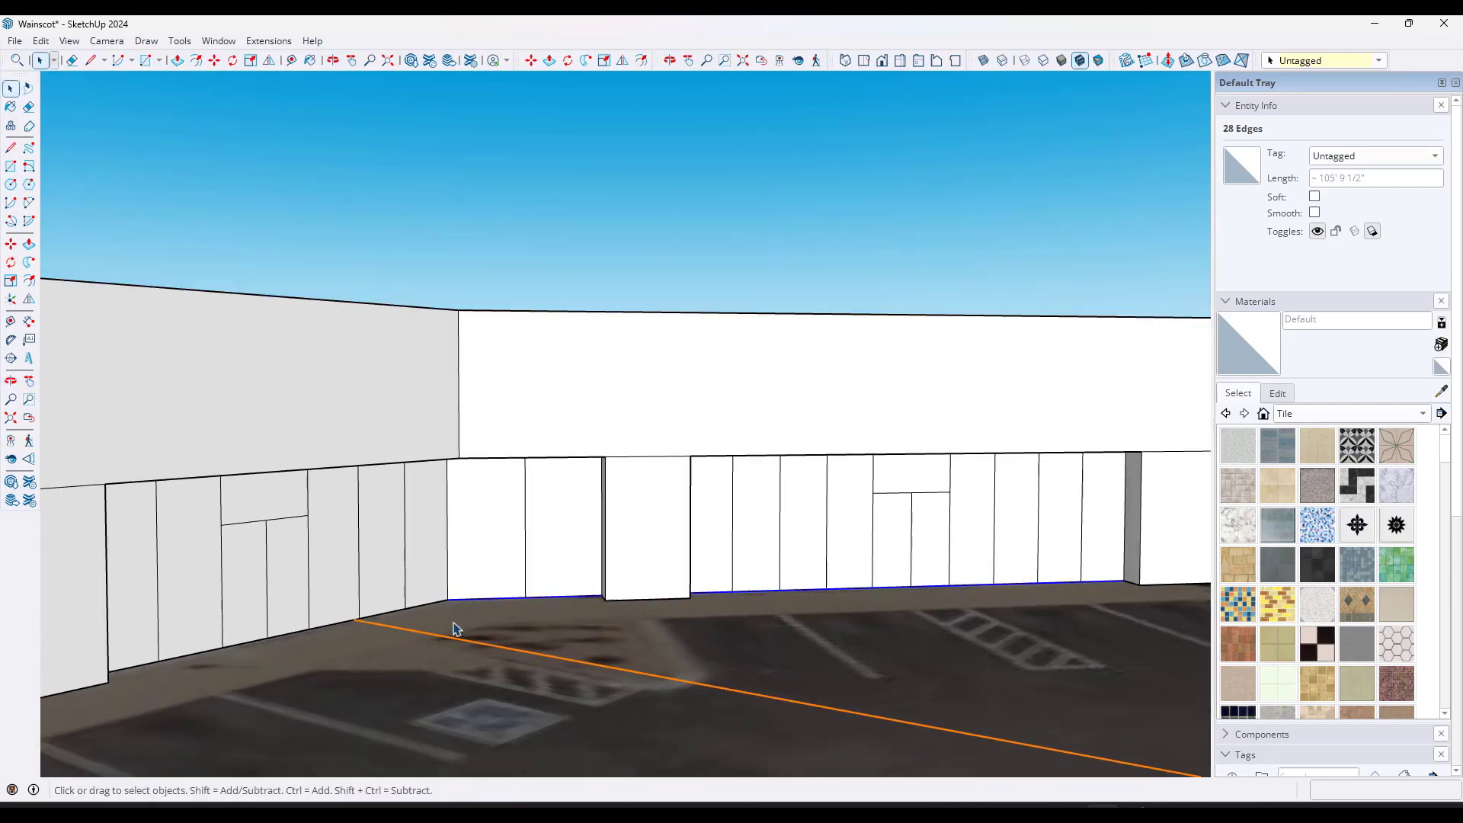
shift+drag(308, 582, 416, 660)
shift+click(888, 584)
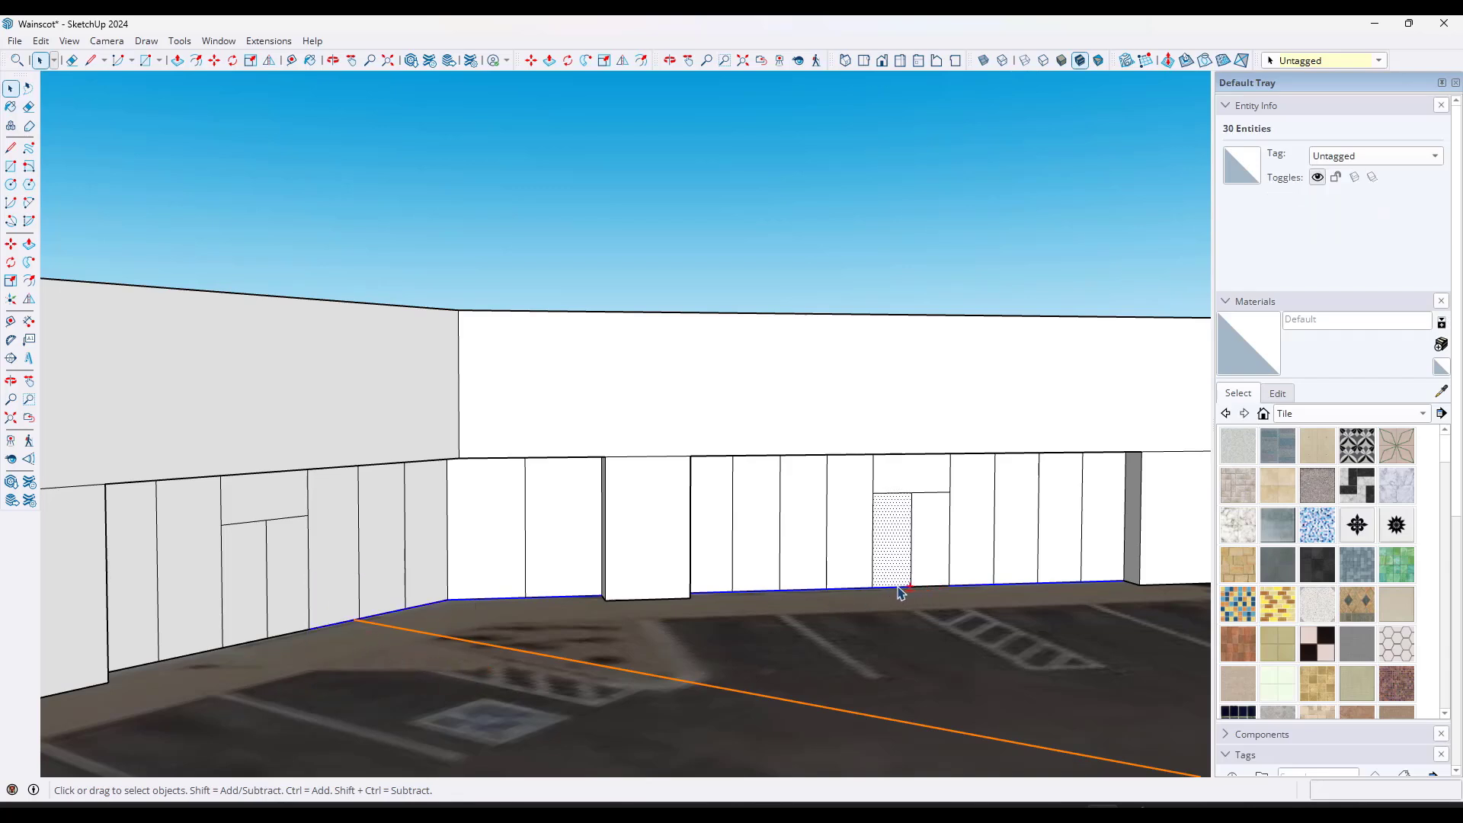
shift+click(900, 567)
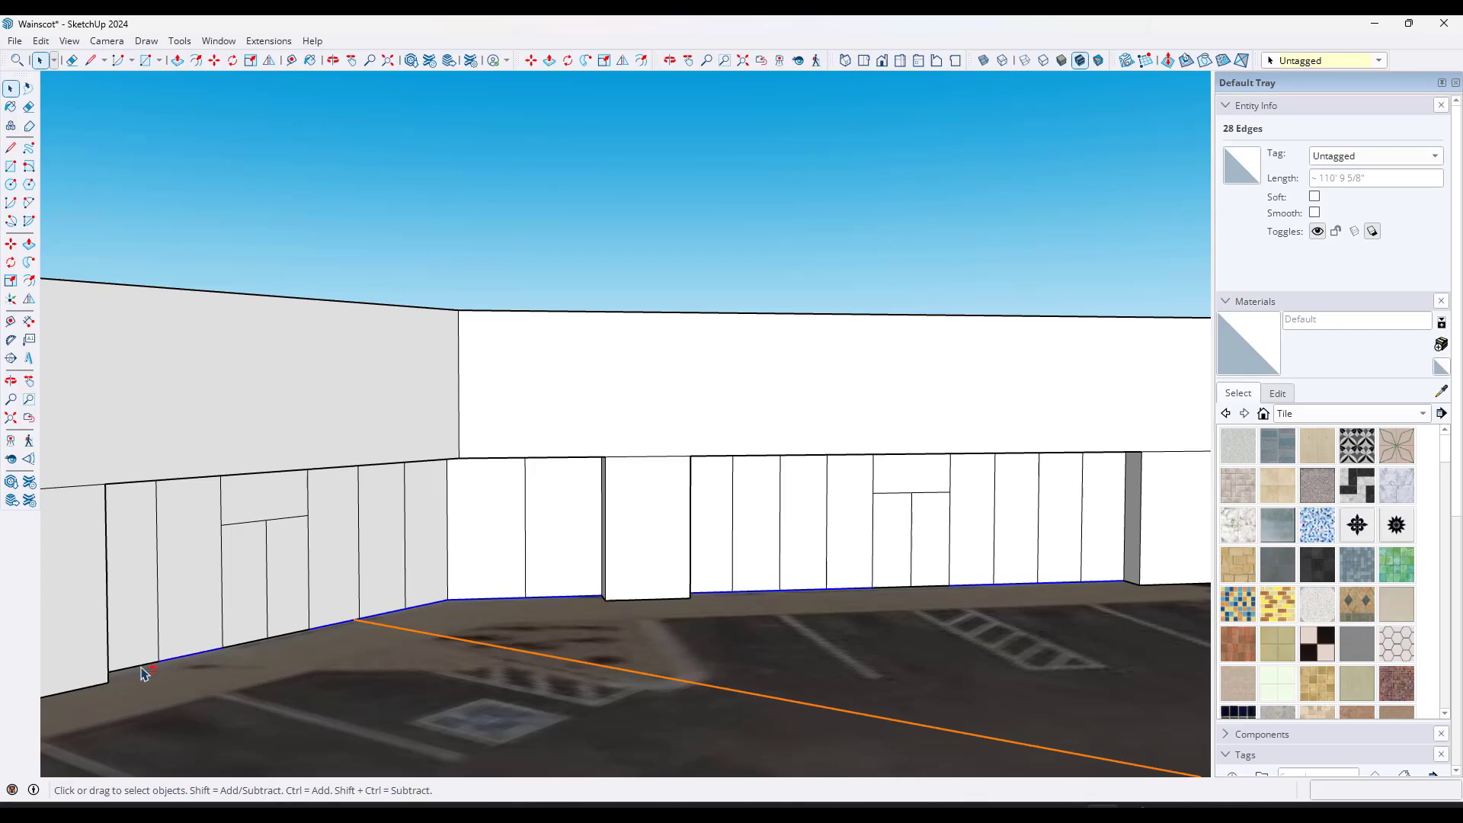
Step: Copy the selected base edges 3' straight up to form the sill line across the window panels
scroll(631, 620, down, 5)
scroll(633, 585, up, 4)
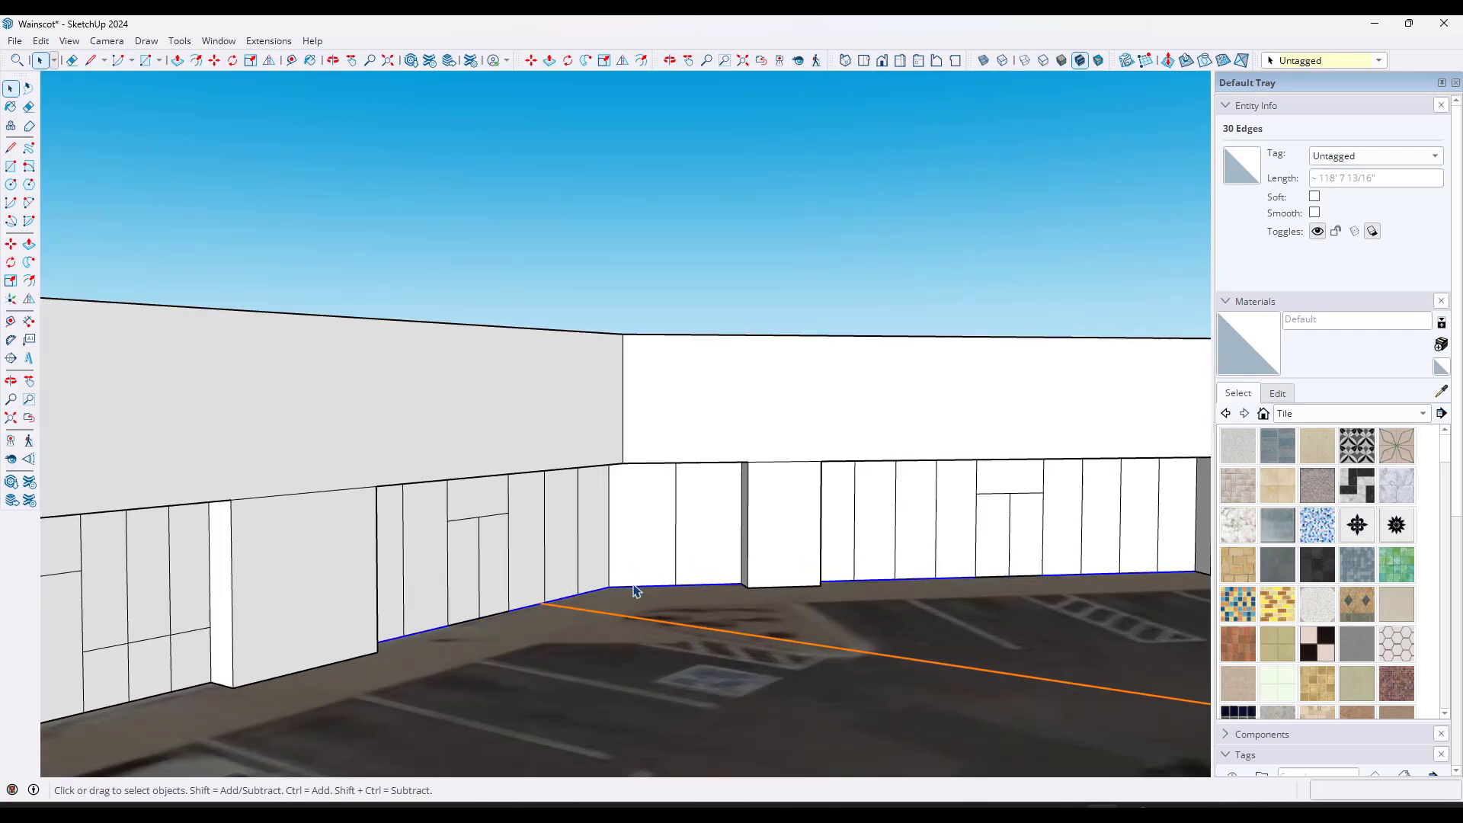
key(m)
click(577, 597)
key(ctrl)
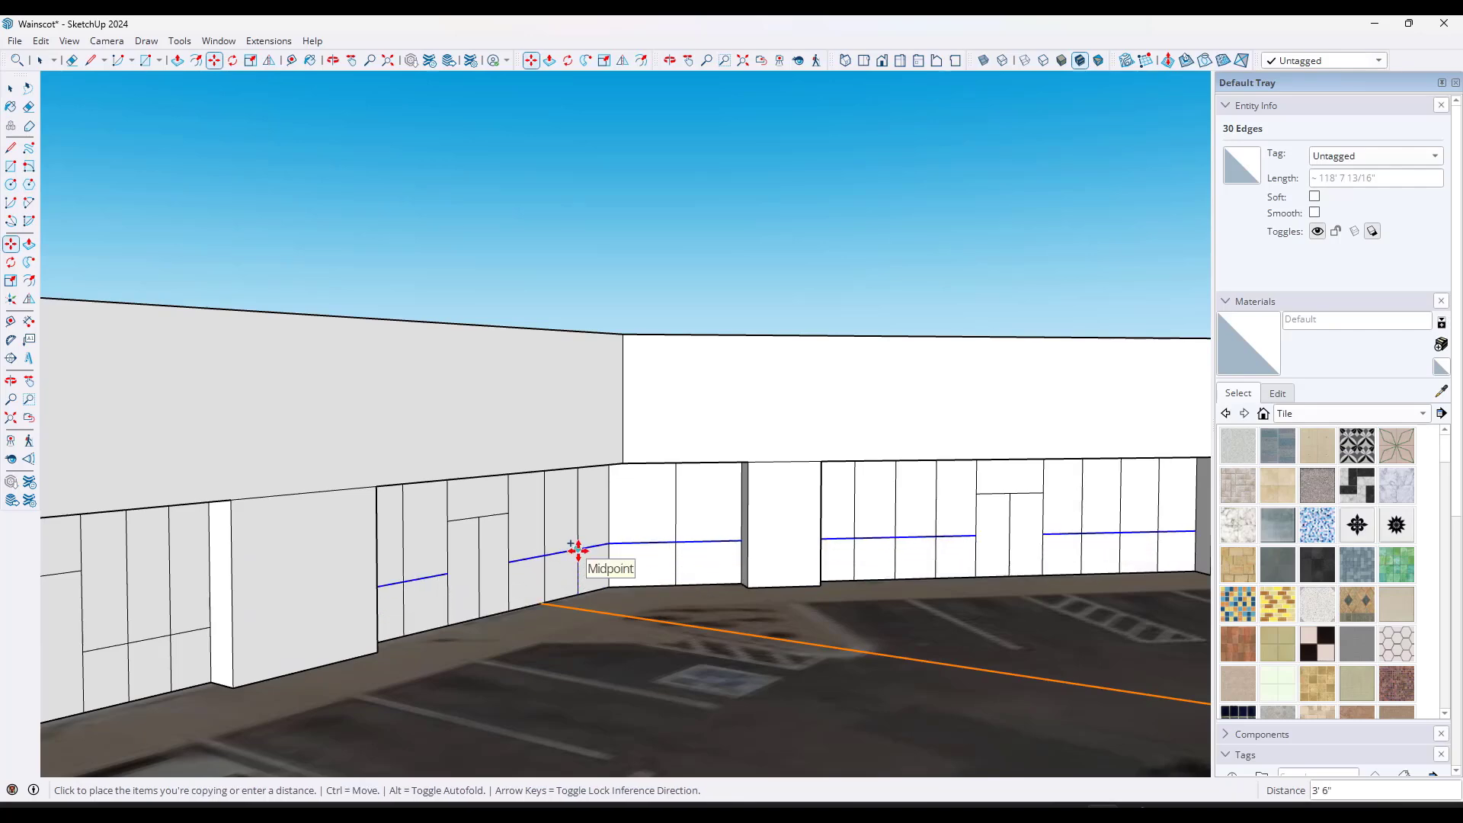
text(3')
key(Return)
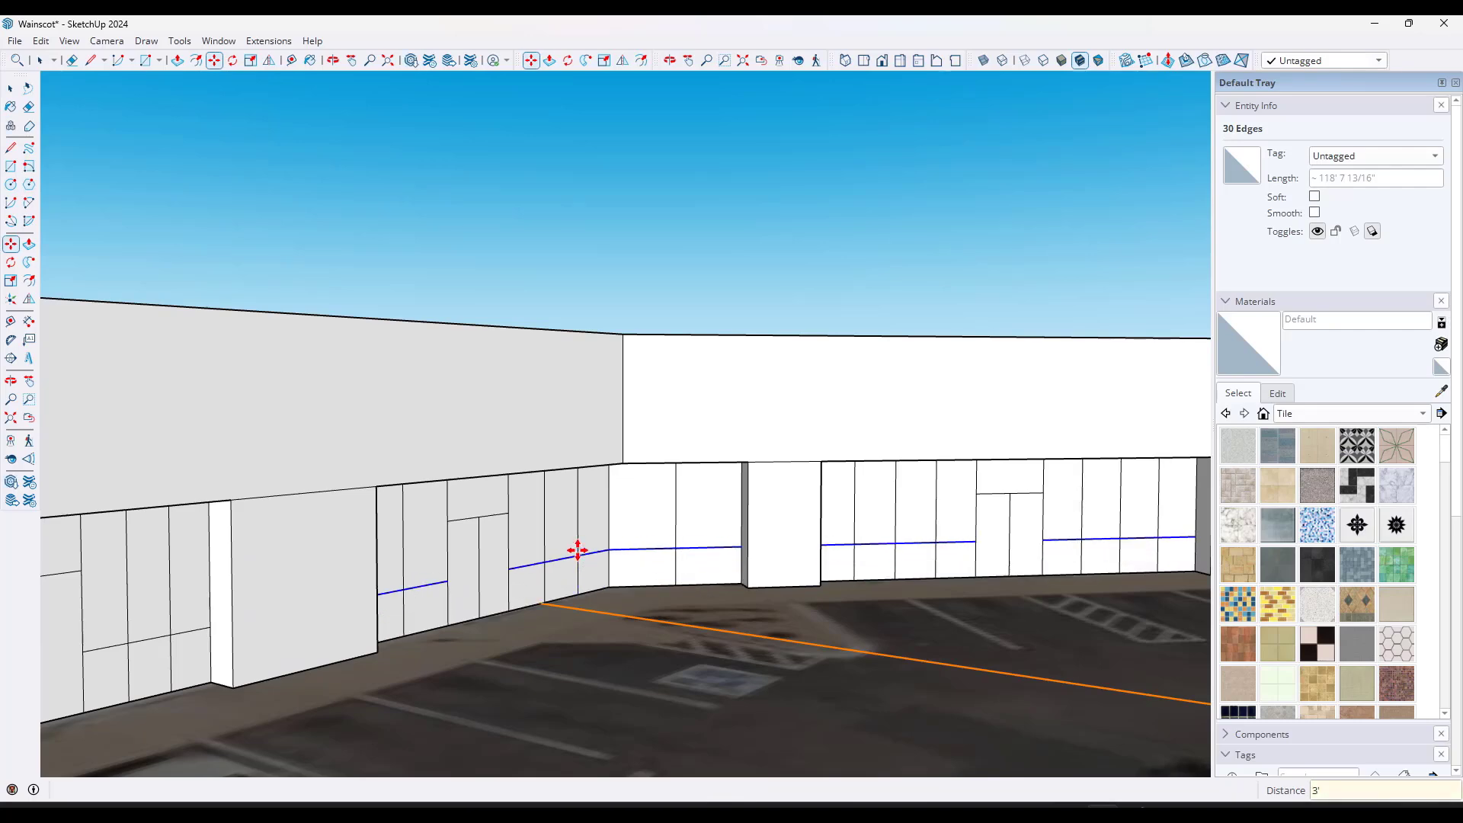
key(space)
Step: Erase the copied sill edge crossing the far storefront's door opening and clear the selection
scroll(546, 599, down, 5)
middle_drag(936, 560, 1036, 581)
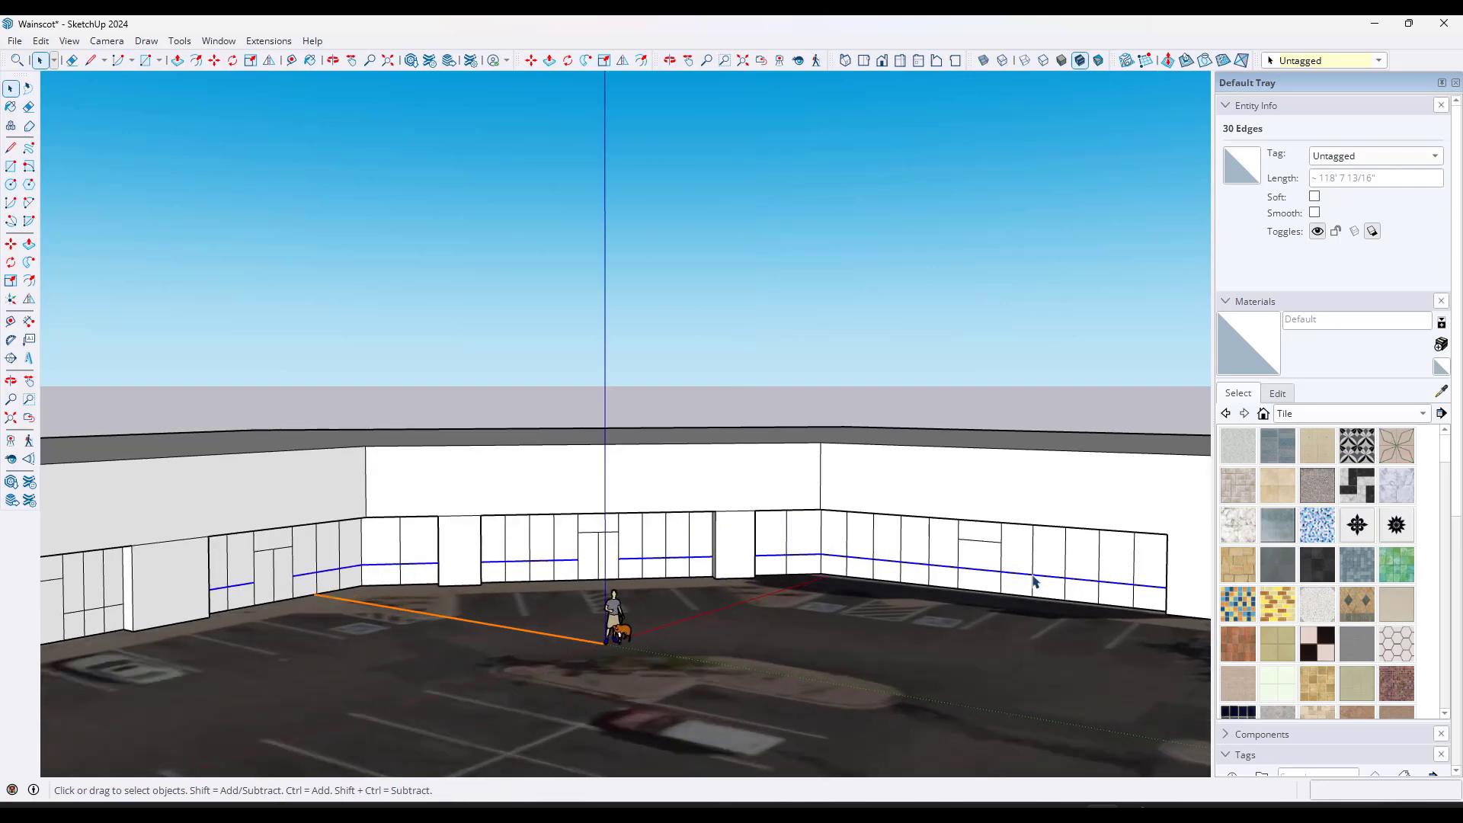
key(e)
key(space)
scroll(797, 585, down, 2)
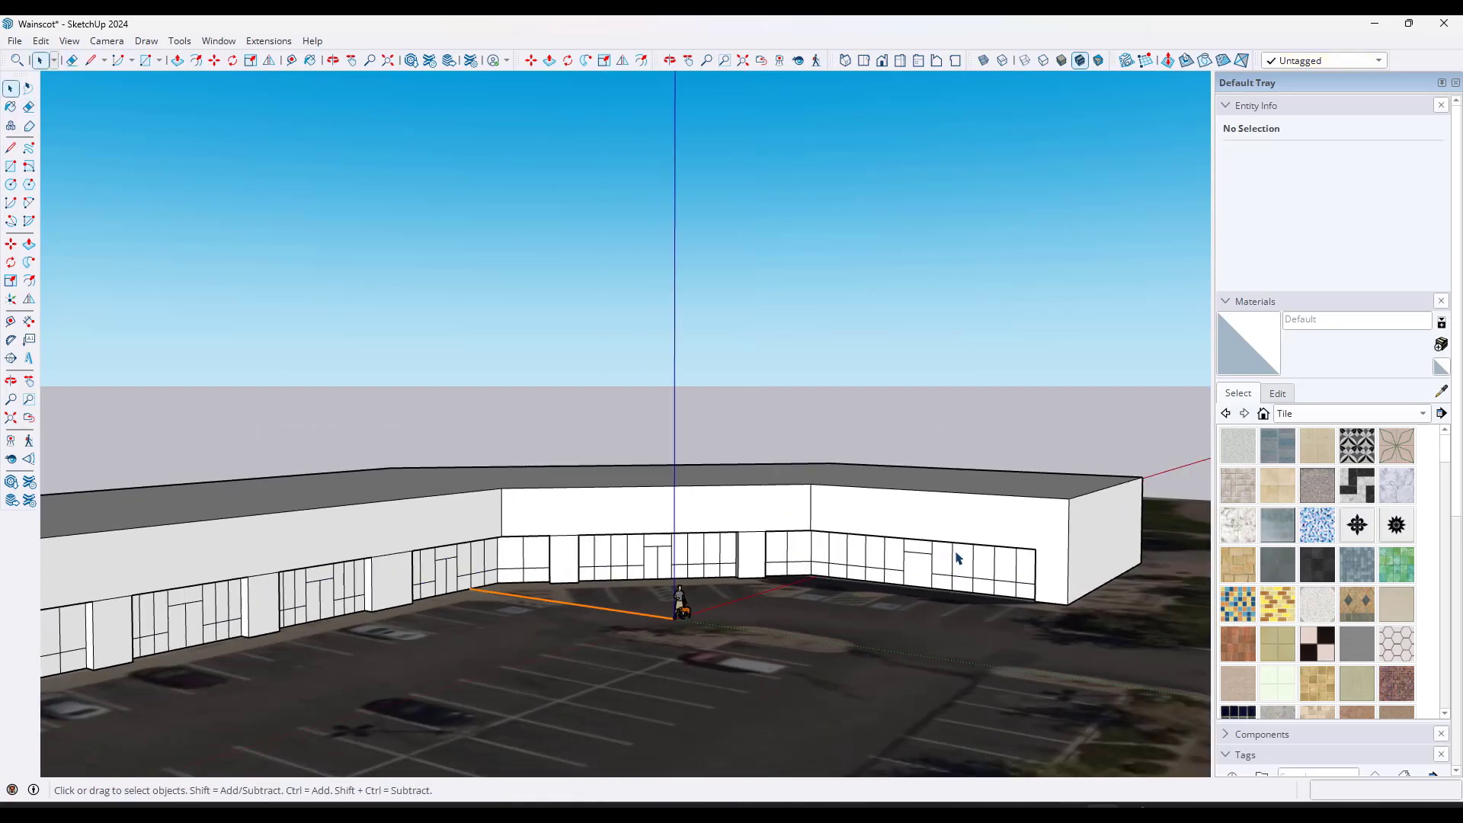
Step: Select all upper and lower window panes and the door transom of the first unglazed storefront beside the finished glass one
scroll(937, 579, up, 5)
scroll(767, 592, down, 6)
mouse_move(875, 643)
middle_down()
mouse_move(768, 591)
mouse_move(562, 646)
middle_up()
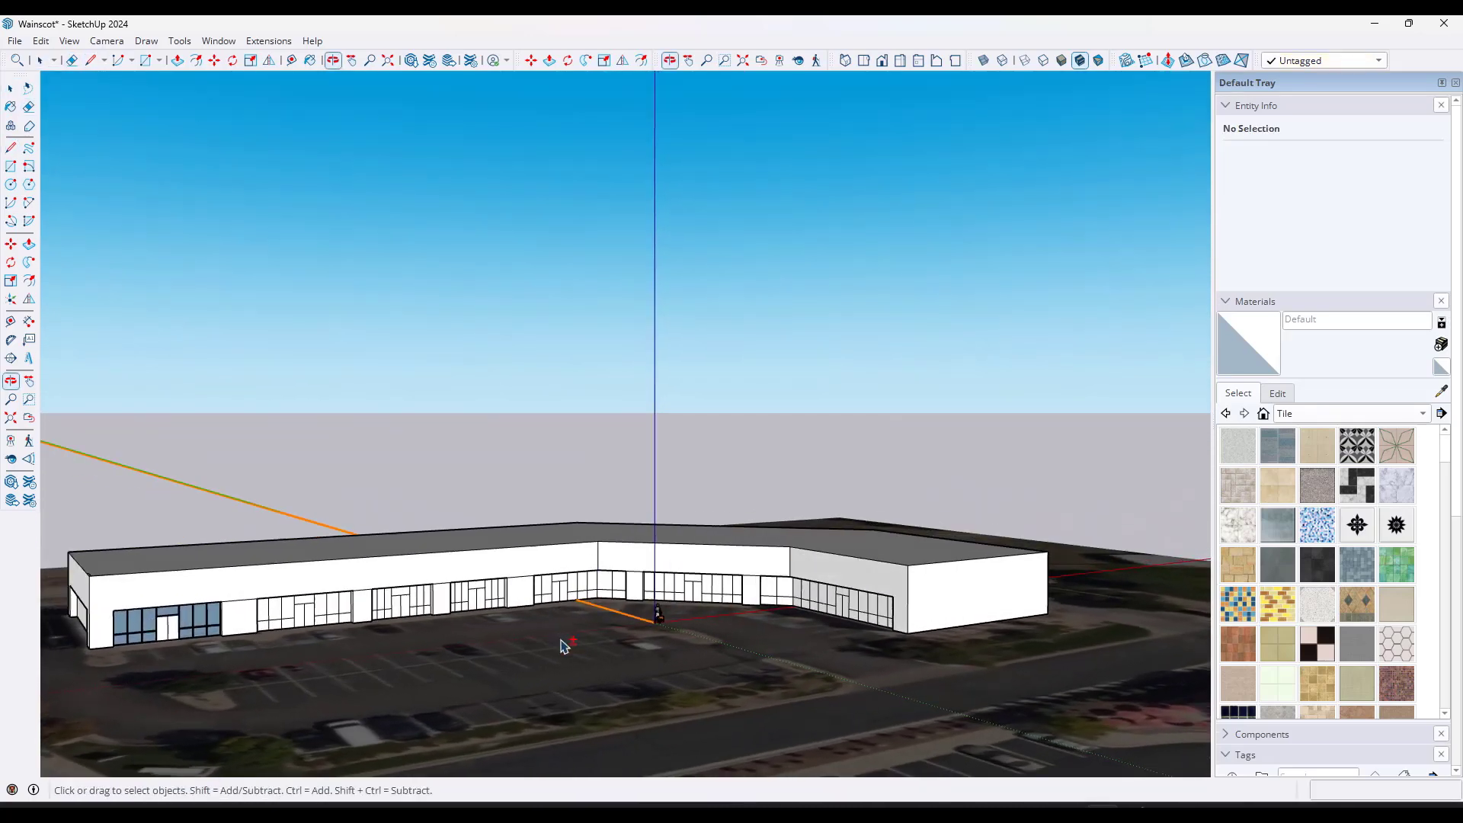
shift+middle_drag(465, 622, 516, 588)
scroll(329, 563, up, 5)
scroll(322, 566, up, 4)
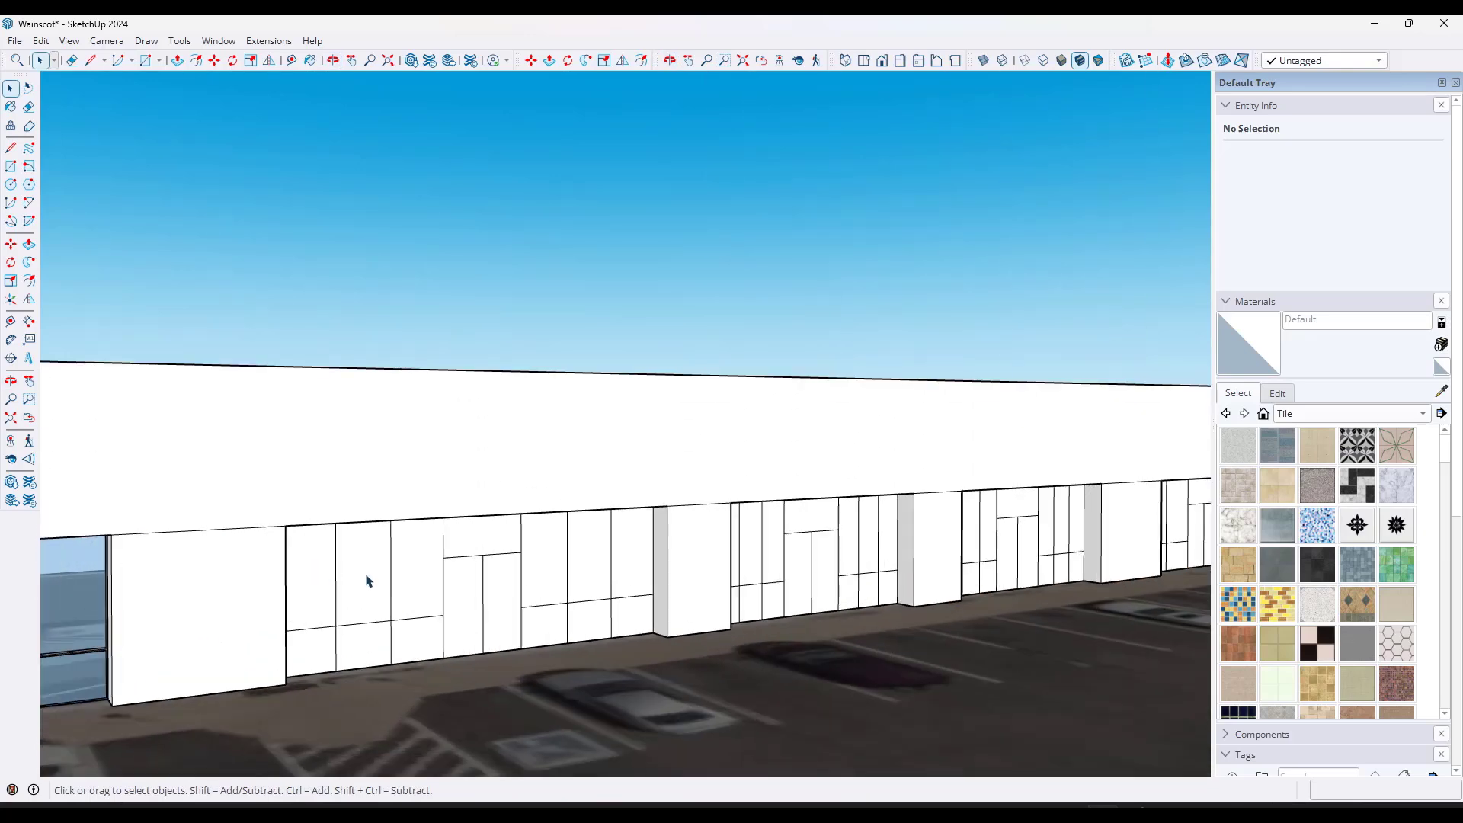
middle_drag(369, 582, 254, 556)
scroll(298, 562, down, 2)
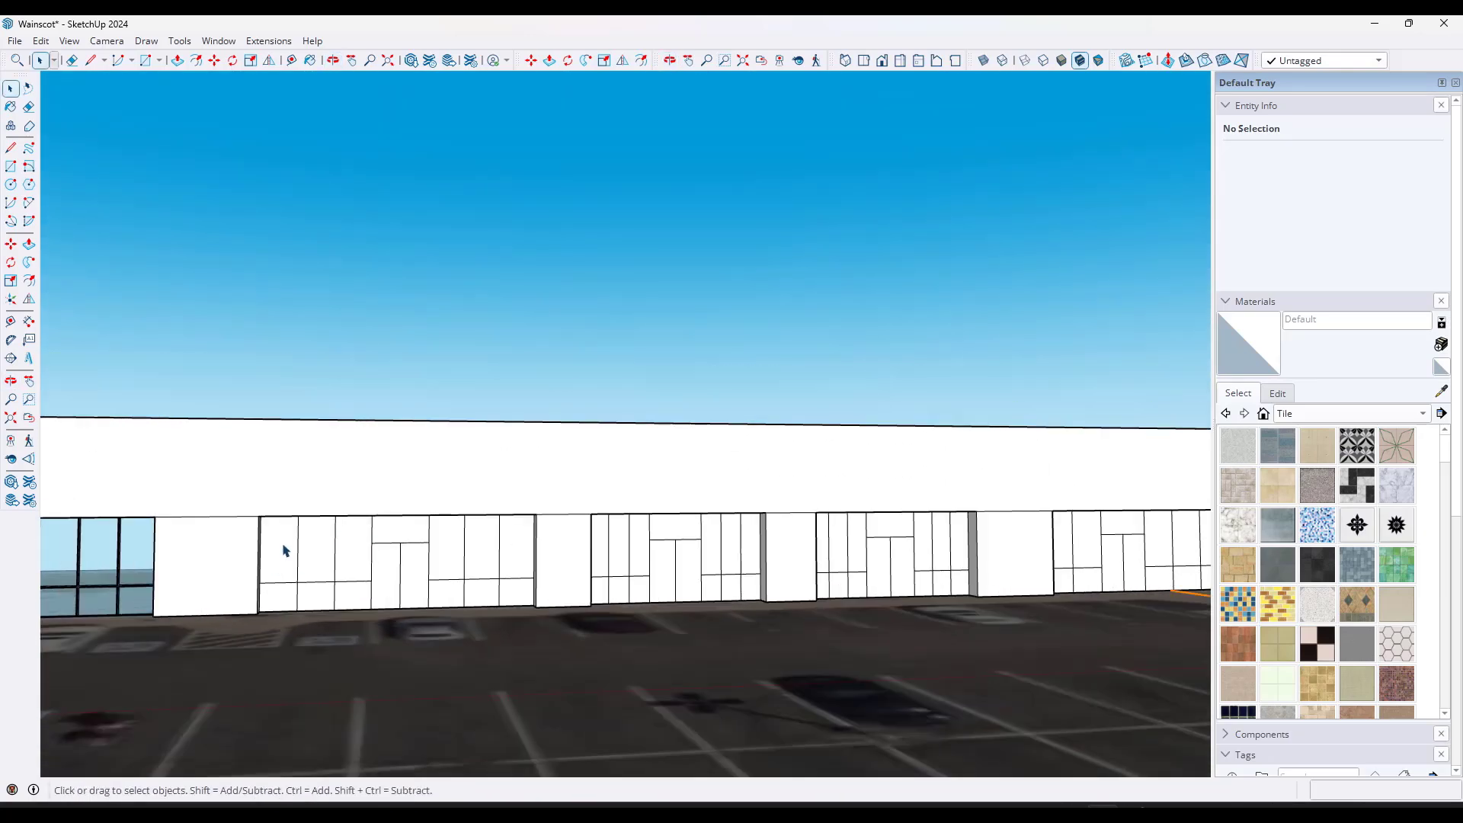
shift+click(284, 550)
shift+click(348, 589)
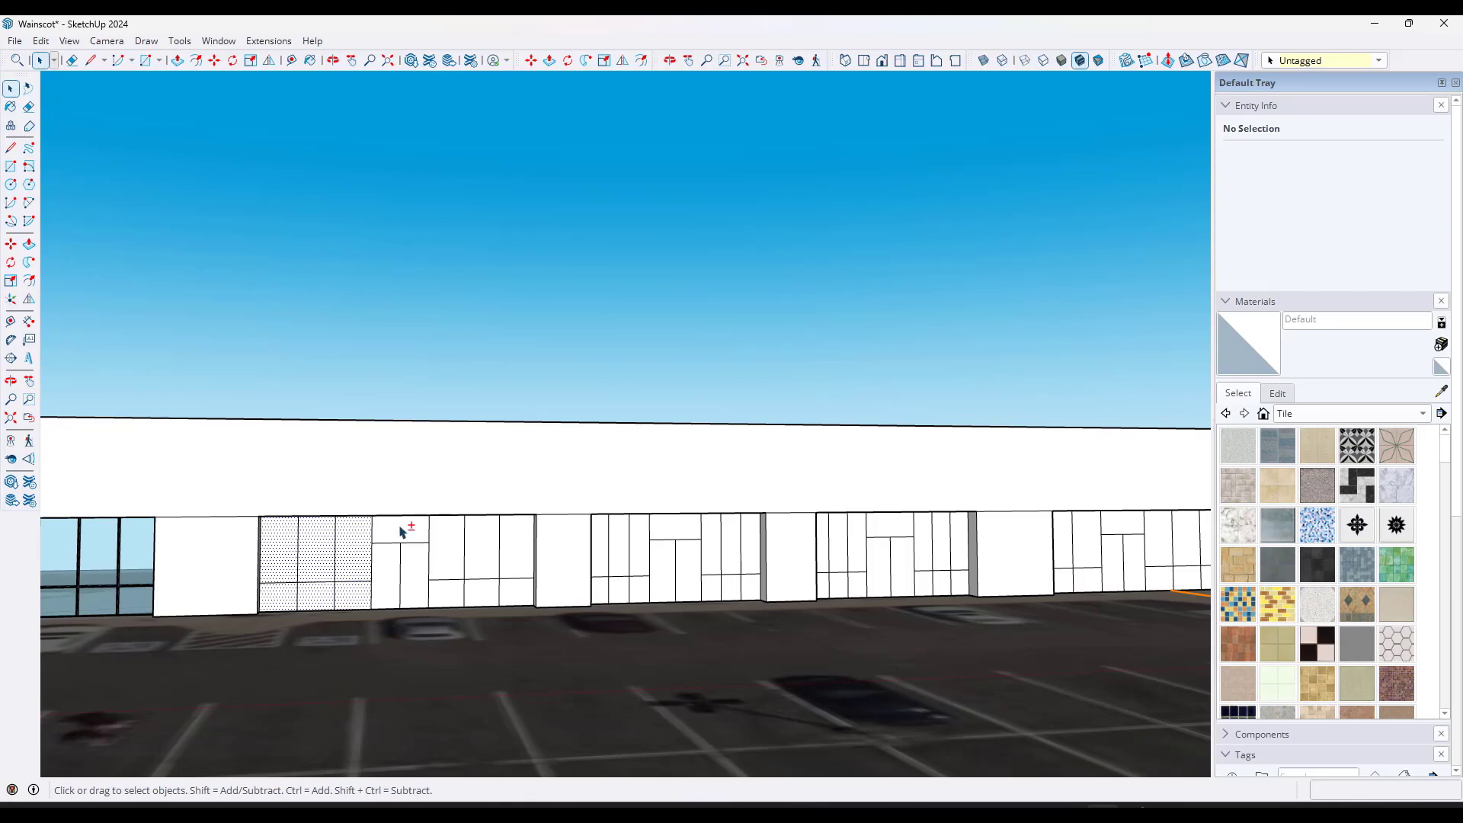
shift+click(400, 528)
shift+click(442, 538)
shift+click(457, 594)
shift+click(478, 591)
ctrl+click(488, 560)
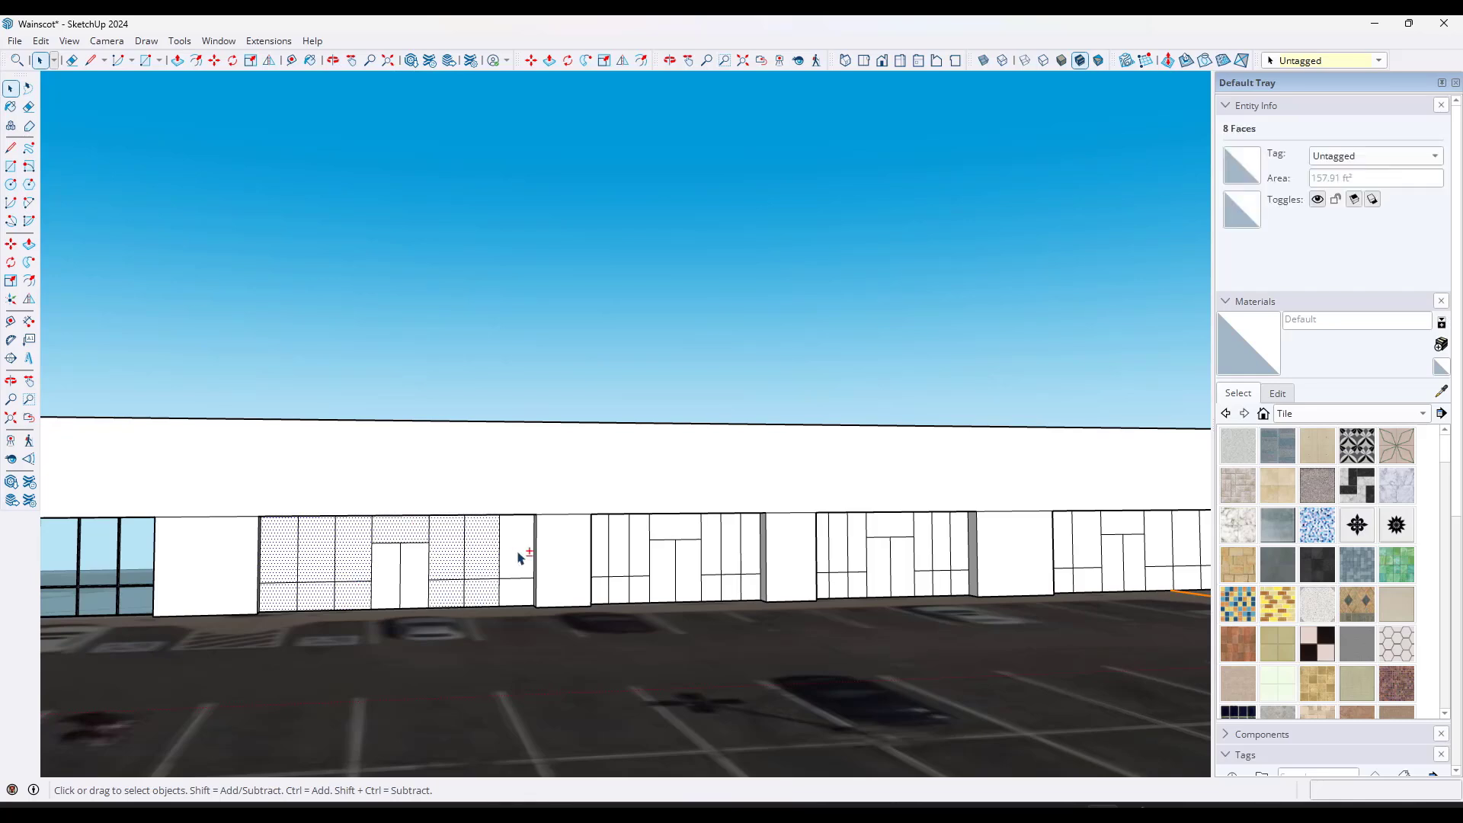
ctrl+click(518, 548)
ctrl+click(519, 590)
ctrl+click(600, 591)
ctrl+click(600, 560)
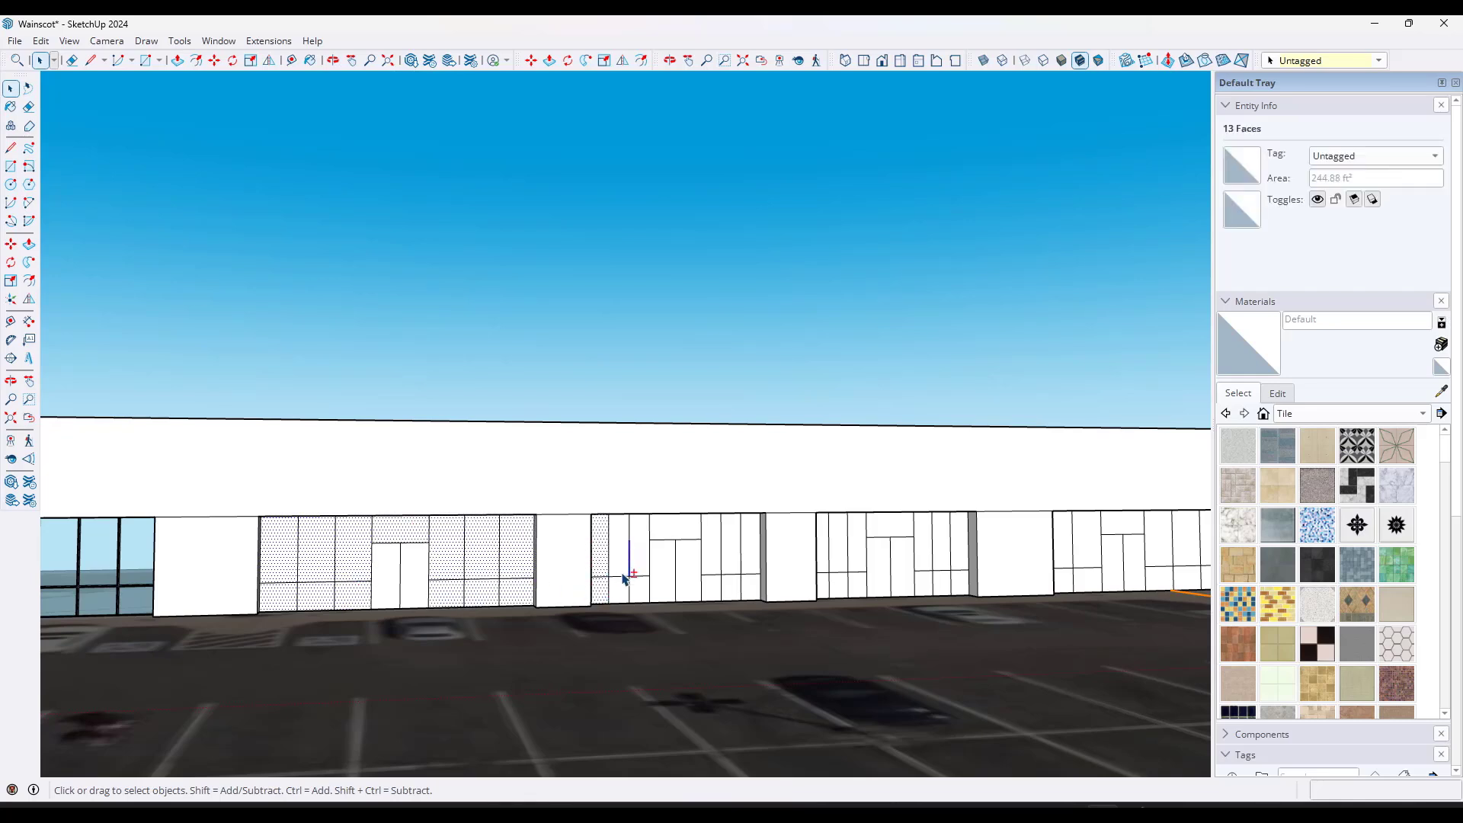
middle_drag(633, 561, 662, 578)
scroll(655, 579, up, 4)
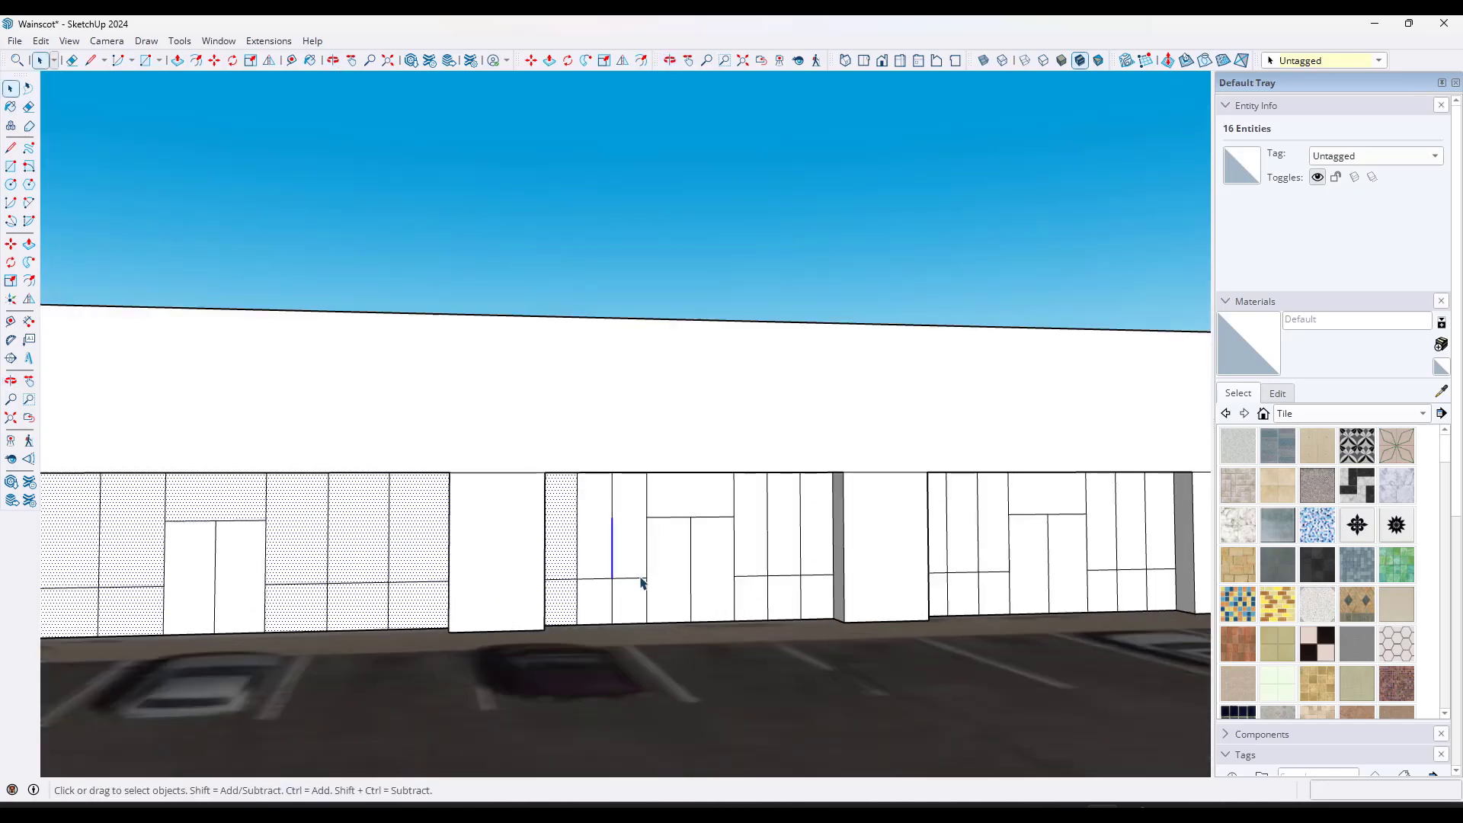
scroll(640, 583, down, 4)
scroll(574, 568, up, 4)
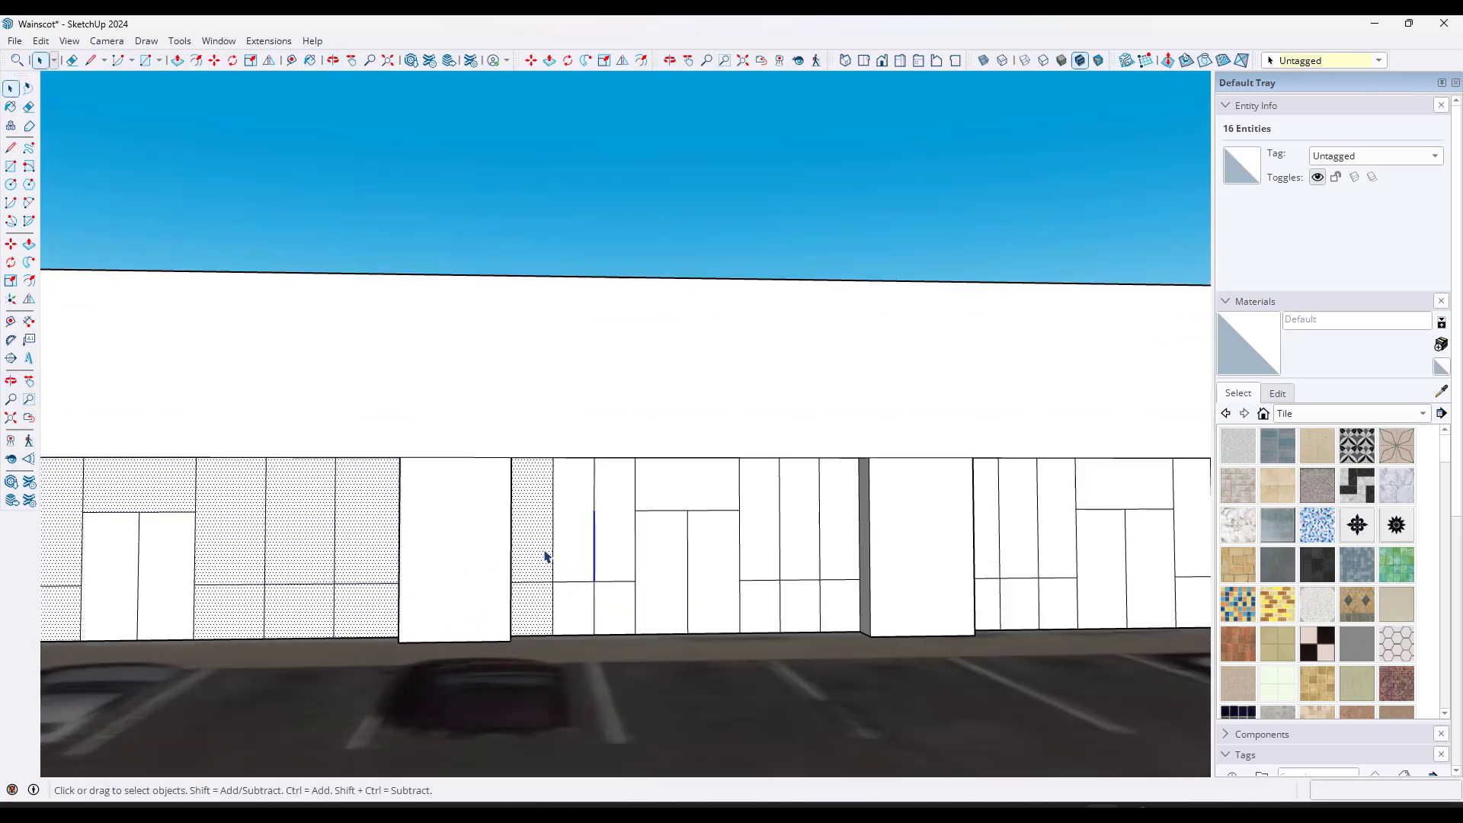
Step: Erase the vertical mullions in the upper and lower panes of both window bays of the second unglazed storefront
key(e)
drag(545, 556, 607, 529)
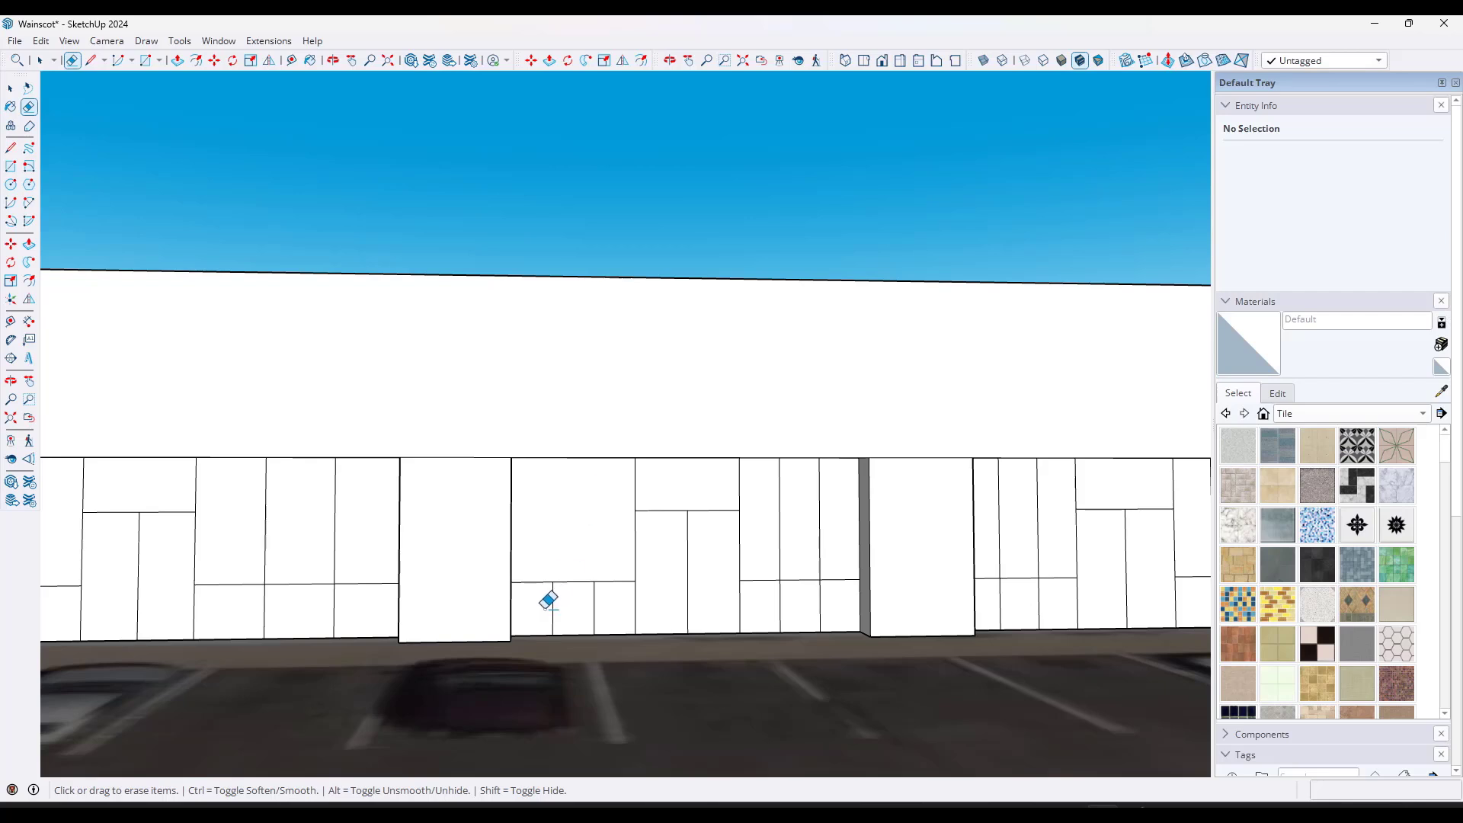
drag(547, 601, 624, 591)
drag(767, 506, 817, 537)
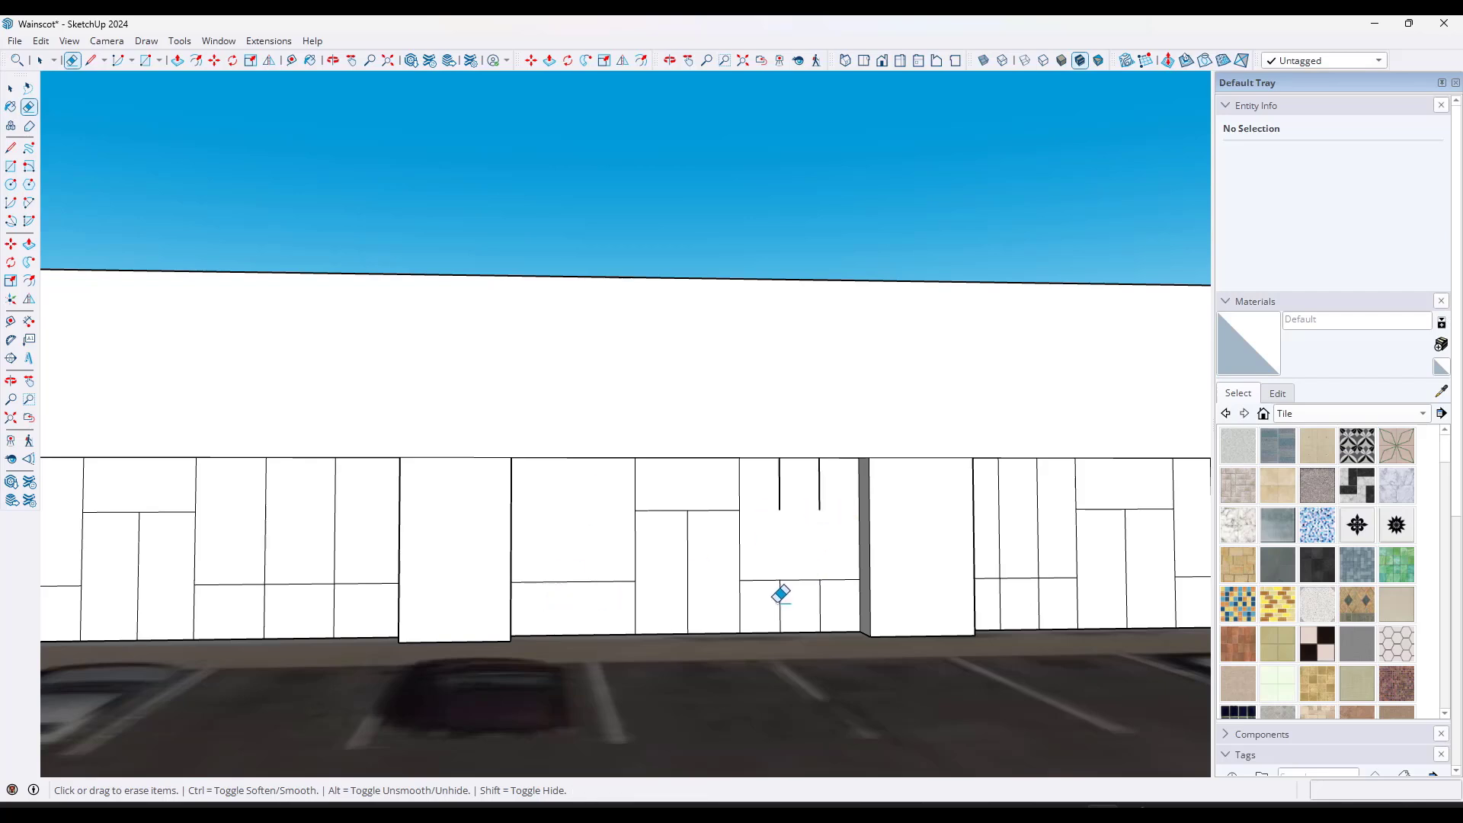
mouse_move(780, 594)
mouse_down()
mouse_move(797, 483)
mouse_move(820, 477)
mouse_move(839, 496)
mouse_up()
Step: Erase the mullions in the third unglazed storefront's first bay and redraw the vertical edge from the door's top corner to the window head
middle_drag(838, 496, 579, 531)
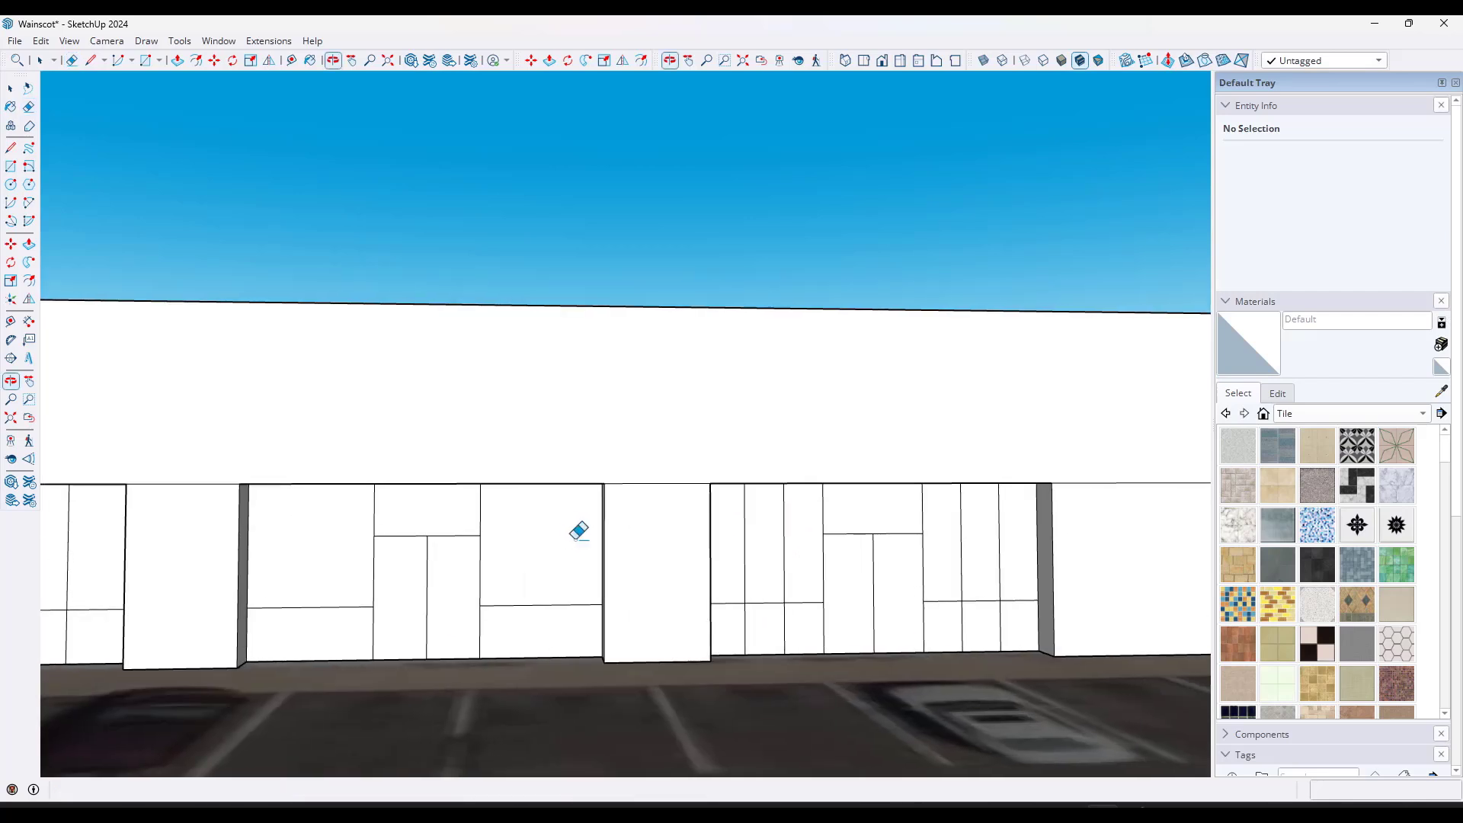
mouse_move(729, 523)
mouse_down()
mouse_move(826, 516)
mouse_move(741, 556)
mouse_move(773, 591)
mouse_move(757, 614)
mouse_move(791, 627)
mouse_up()
key(l)
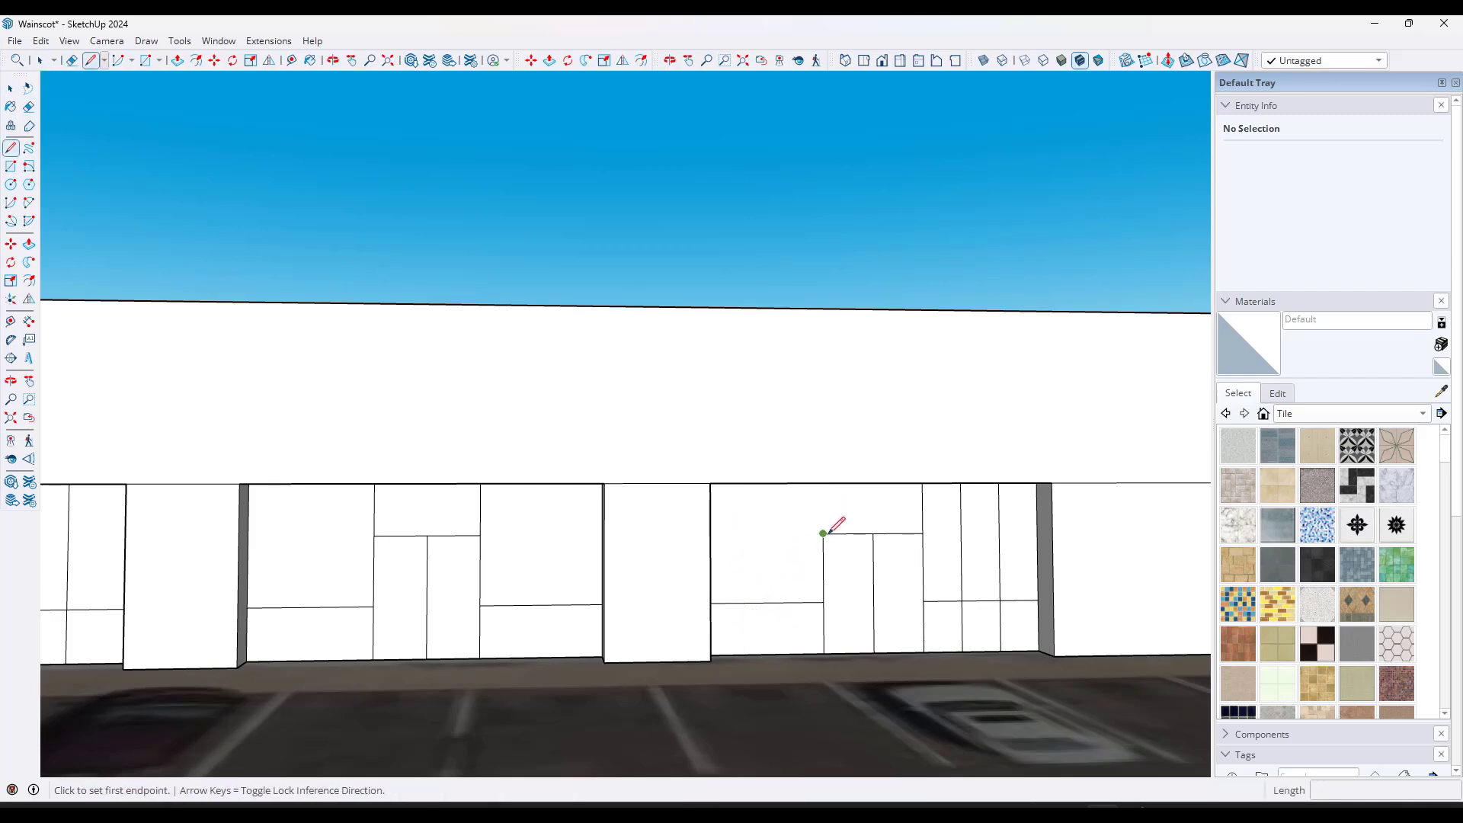
click(822, 533)
scroll(840, 483, up, 2)
click(823, 483)
key(space)
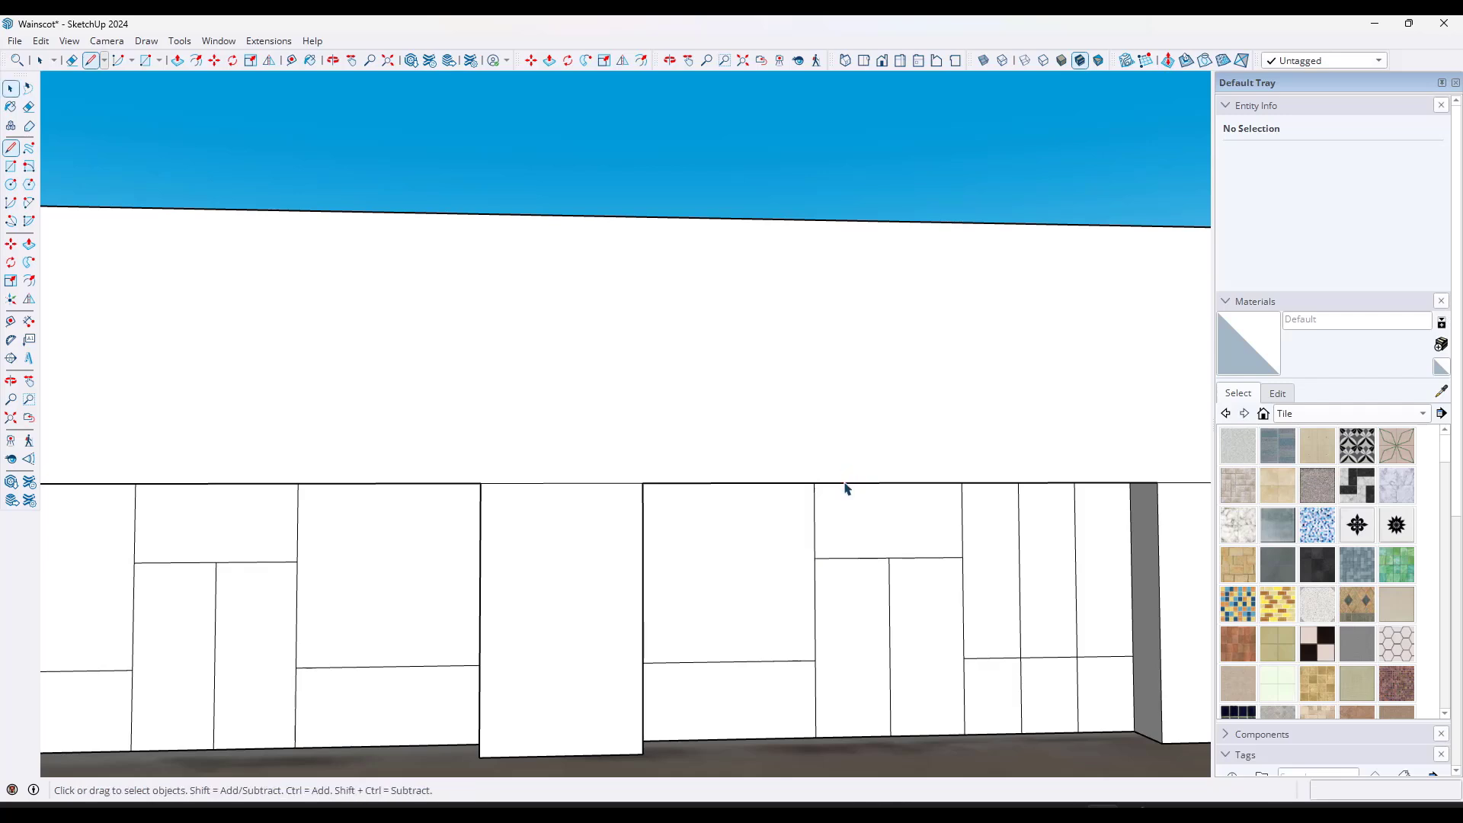
Step: Erase the vertical mullions in the third unglazed storefront's bay on the other side of the door
scroll(910, 510, down, 1)
key(e)
drag(1054, 581, 999, 590)
Step: Draw a full-height vertical dividing line through the middle of each window bay of the second unglazed storefront
scroll(747, 576, down, 3)
scroll(306, 618, up, 3)
key(l)
click(506, 659)
click(506, 467)
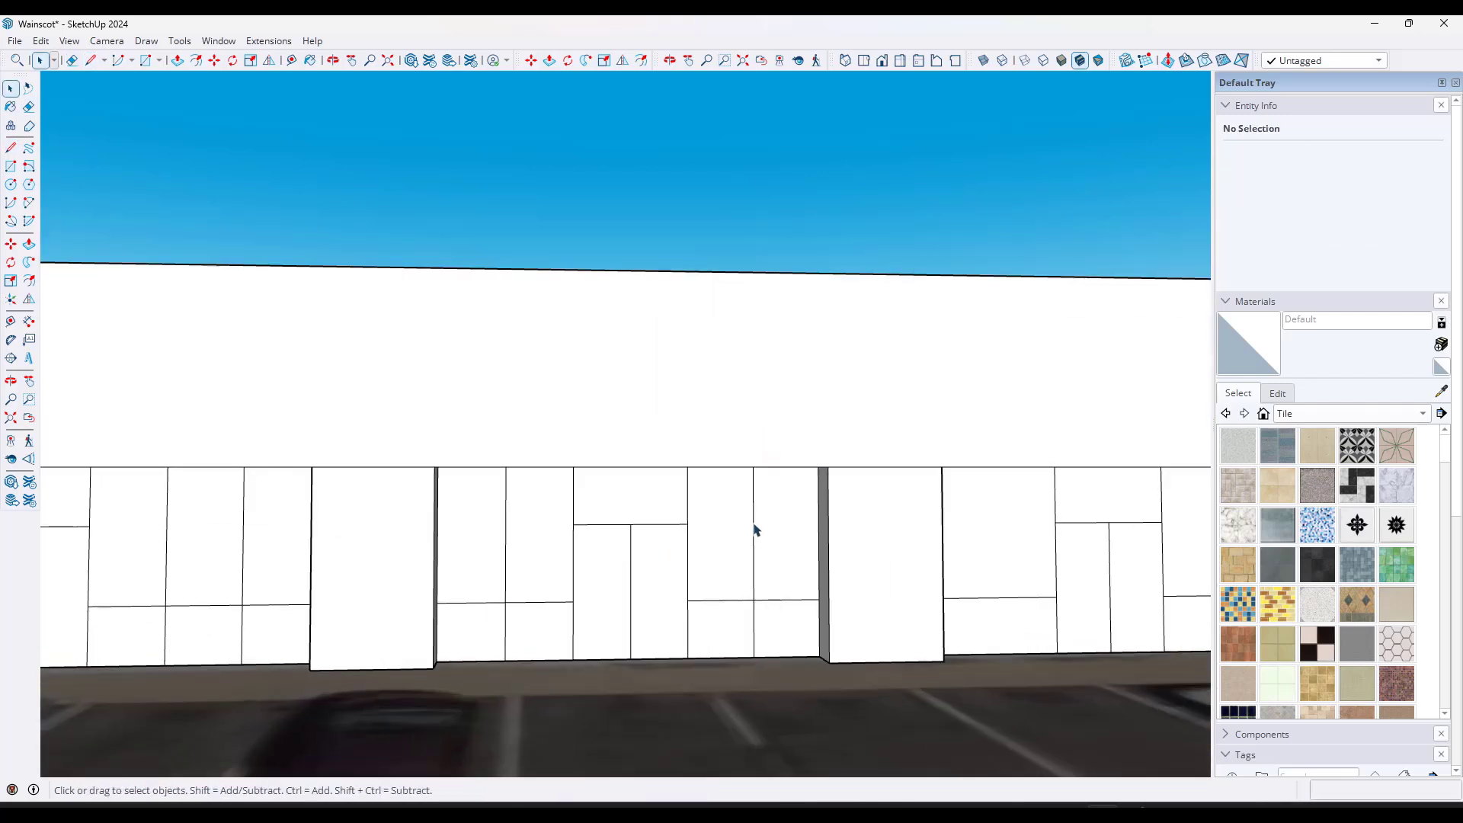
Step: Copy the second unglazed storefront's four mullion edges 26' along the wall onto the third storefront's window bays
click(754, 529)
shift+click(753, 626)
shift+click(505, 564)
shift+click(503, 630)
shift+click(490, 630)
scroll(479, 600, down, 2)
key(m)
scroll(459, 614, down, 1)
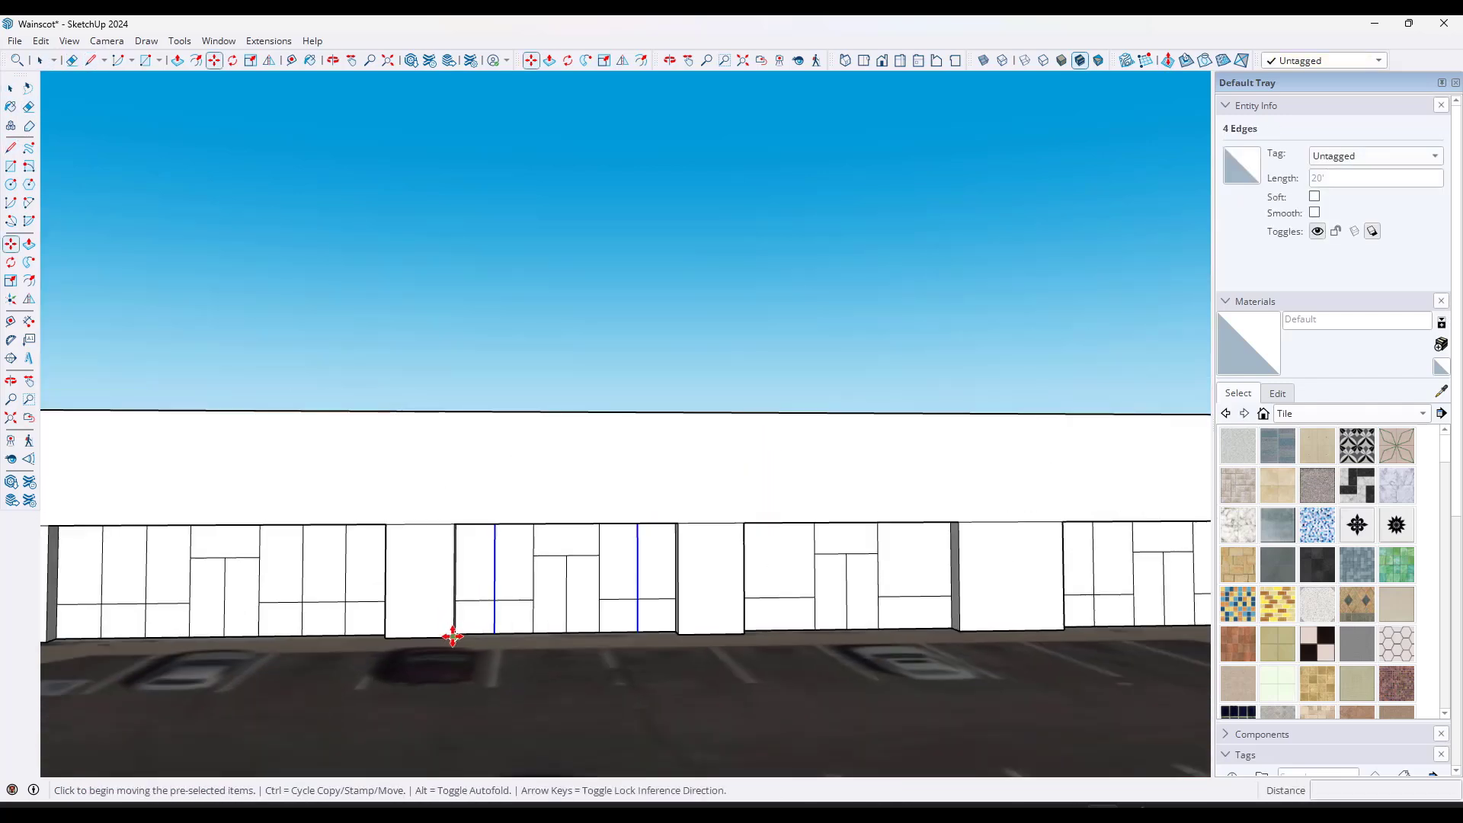
click(452, 637)
key(ctrl)
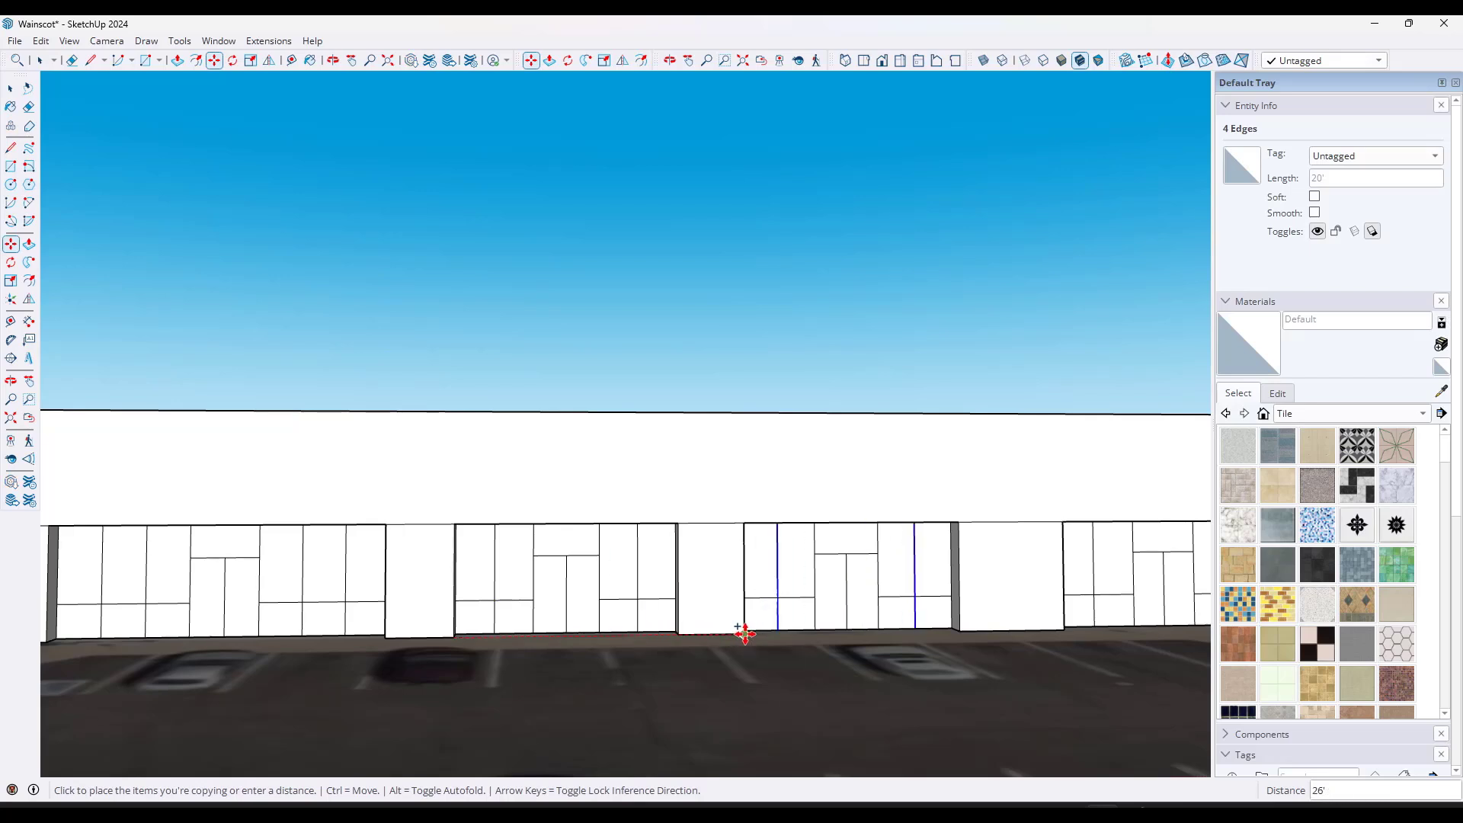
click(745, 637)
key(space)
Step: Select all upper and lower window panes and the door transom of the unglazed storefront nearest the finished glass ones
middle_drag(650, 572, 662, 571)
scroll(744, 565, down, 5)
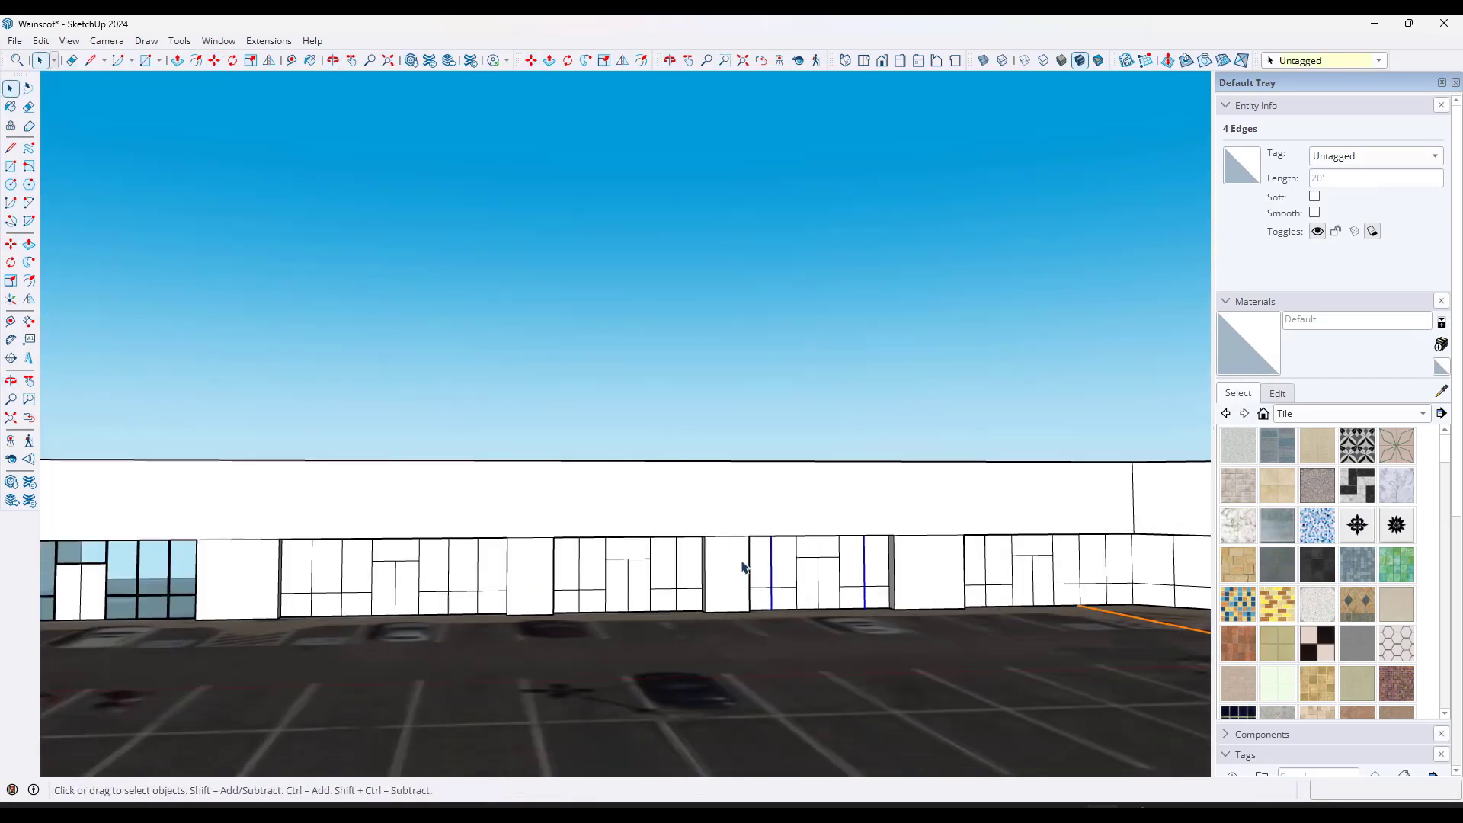
middle_drag(442, 588, 339, 614)
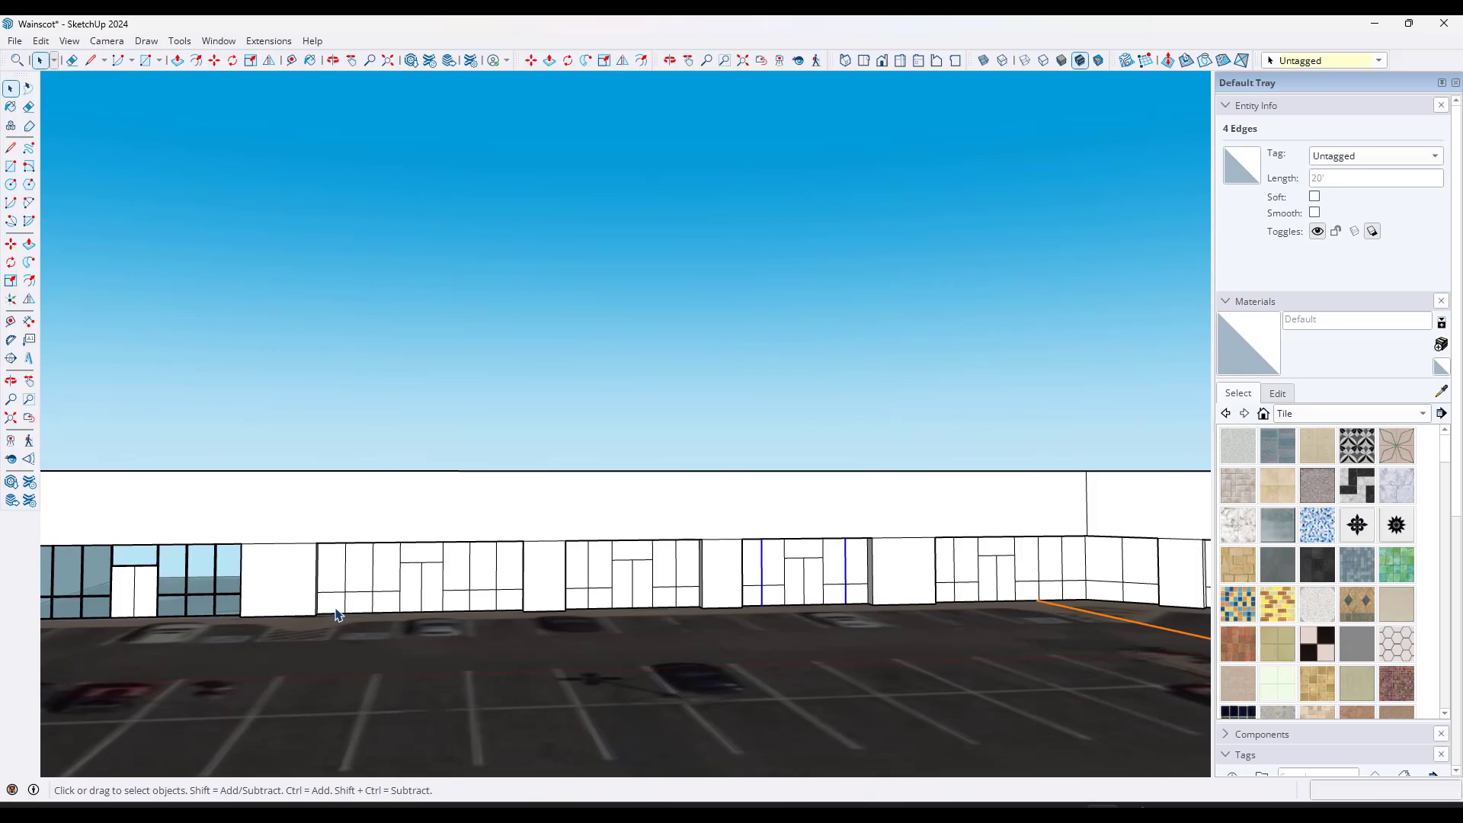
click(335, 608)
ctrl+click(330, 569)
ctrl+click(356, 568)
ctrl+click(358, 605)
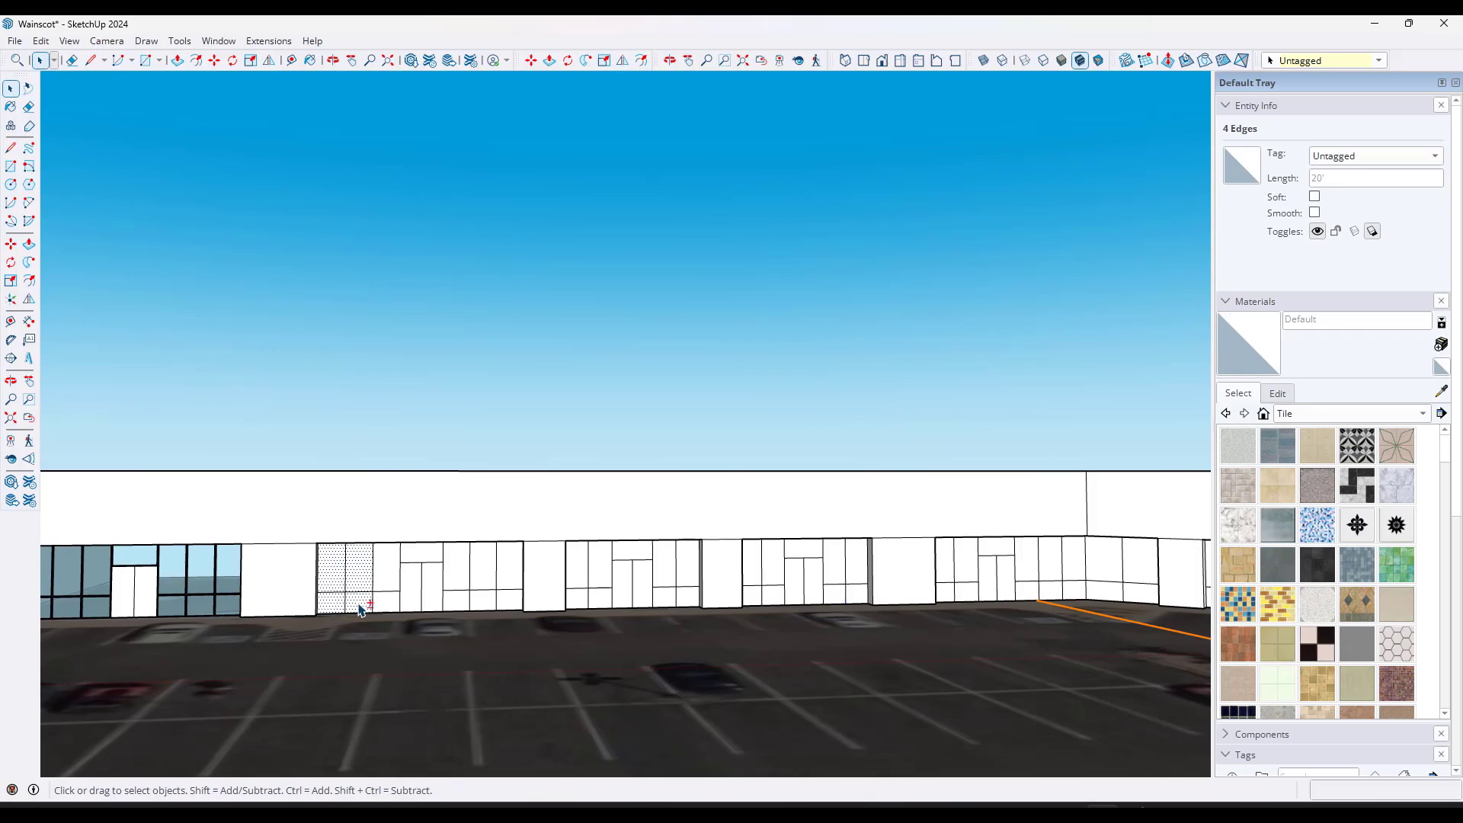
shift+click(388, 571)
shift+click(424, 553)
shift+click(457, 564)
shift+click(480, 604)
shift+click(486, 568)
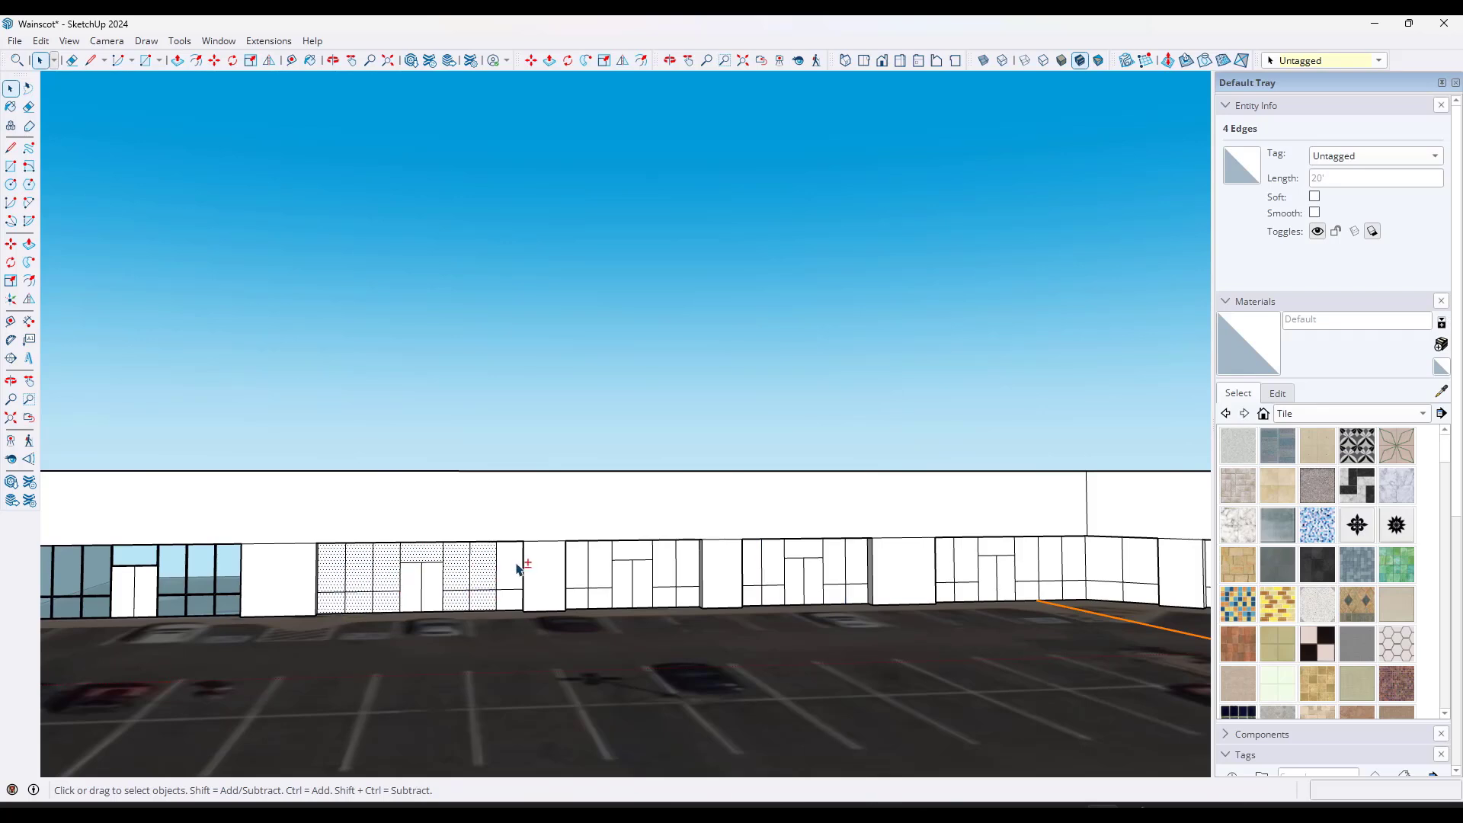
shift+click(516, 564)
shift+click(509, 606)
Step: Add the window panes and door transoms of the second and third unglazed storefronts to the selection
shift+click(577, 603)
shift+click(596, 561)
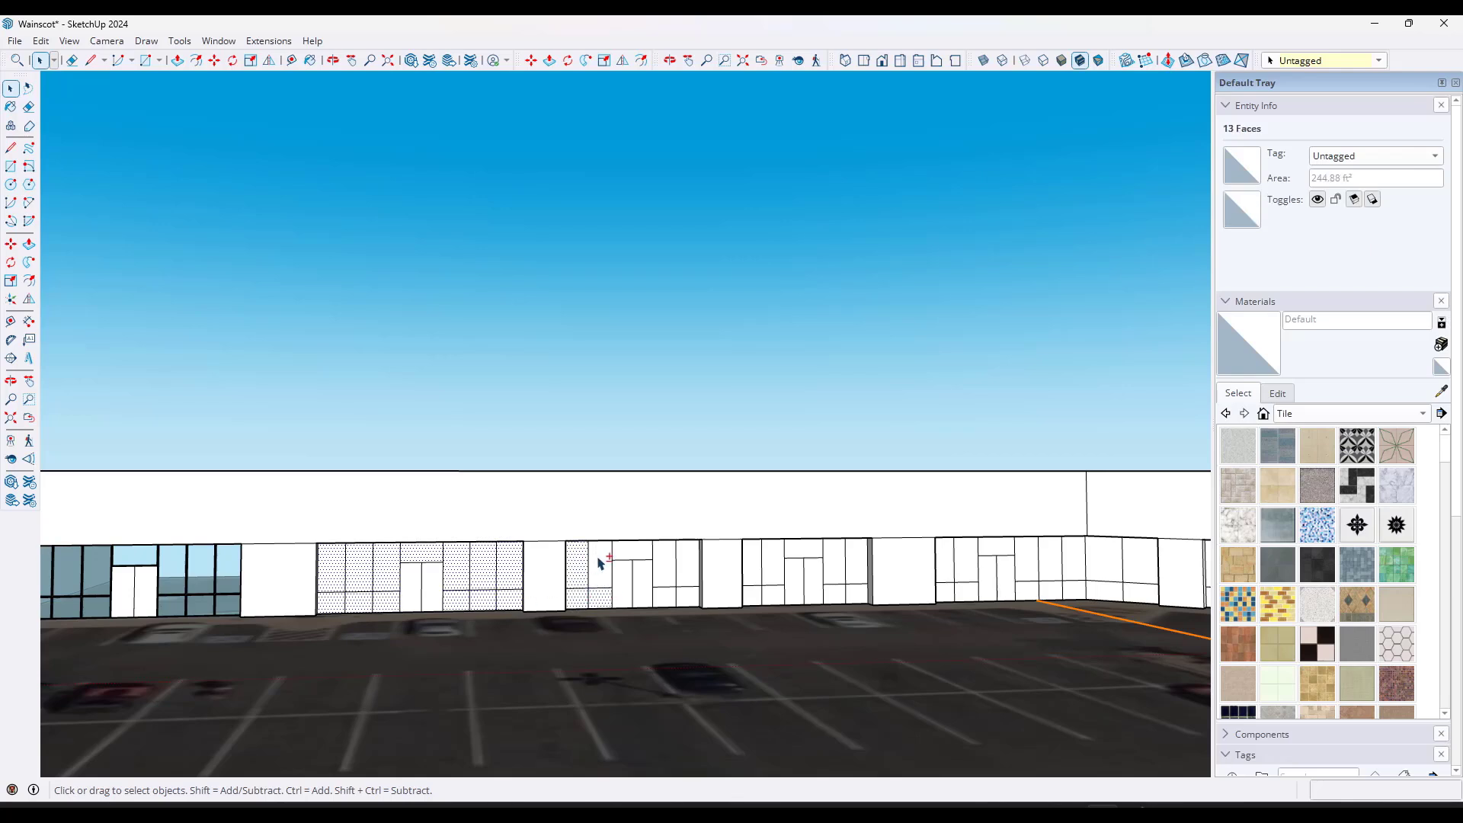
shift+click(640, 556)
shift+click(665, 553)
shift+click(683, 558)
shift+click(688, 596)
shift+click(665, 597)
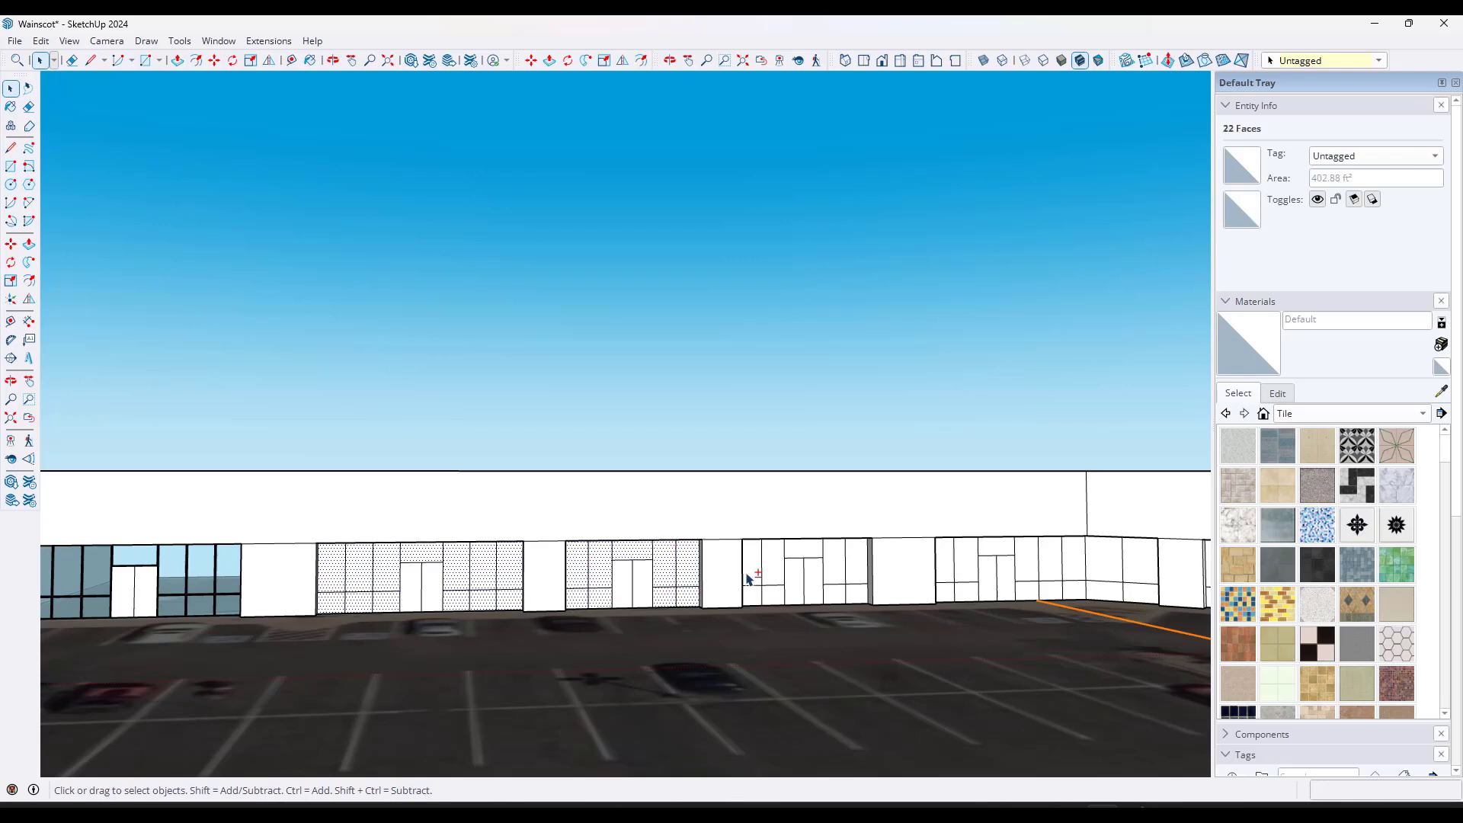
shift+click(751, 572)
shift+click(752, 594)
shift+click(775, 594)
shift+click(772, 564)
Step: Apply Lattice Maker to the selected panes with 1" width and depth, 1/2" inset, 1/4" pane thickness, Gray lattice and Glass panes
click(268, 41)
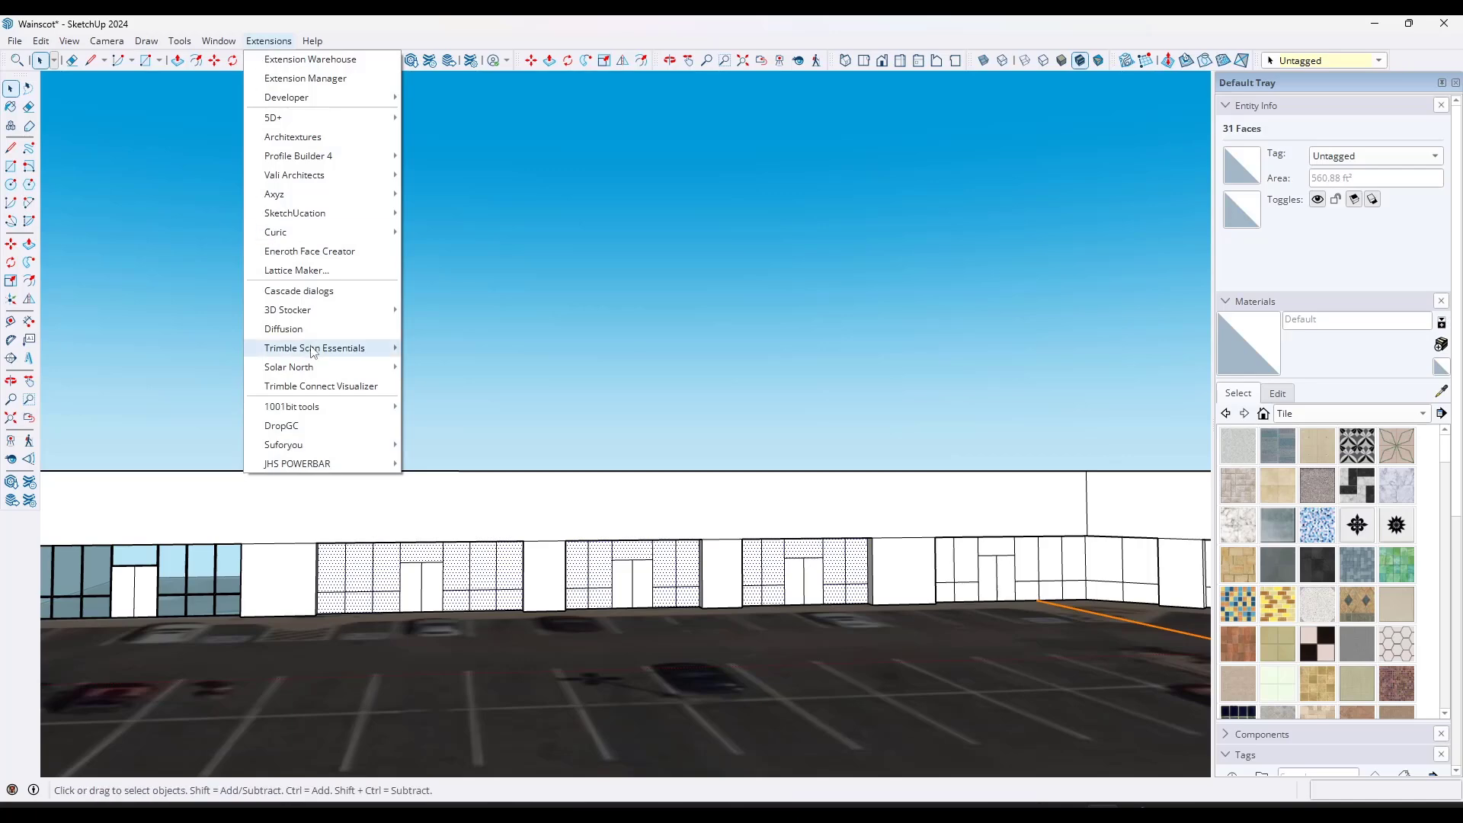
click(294, 271)
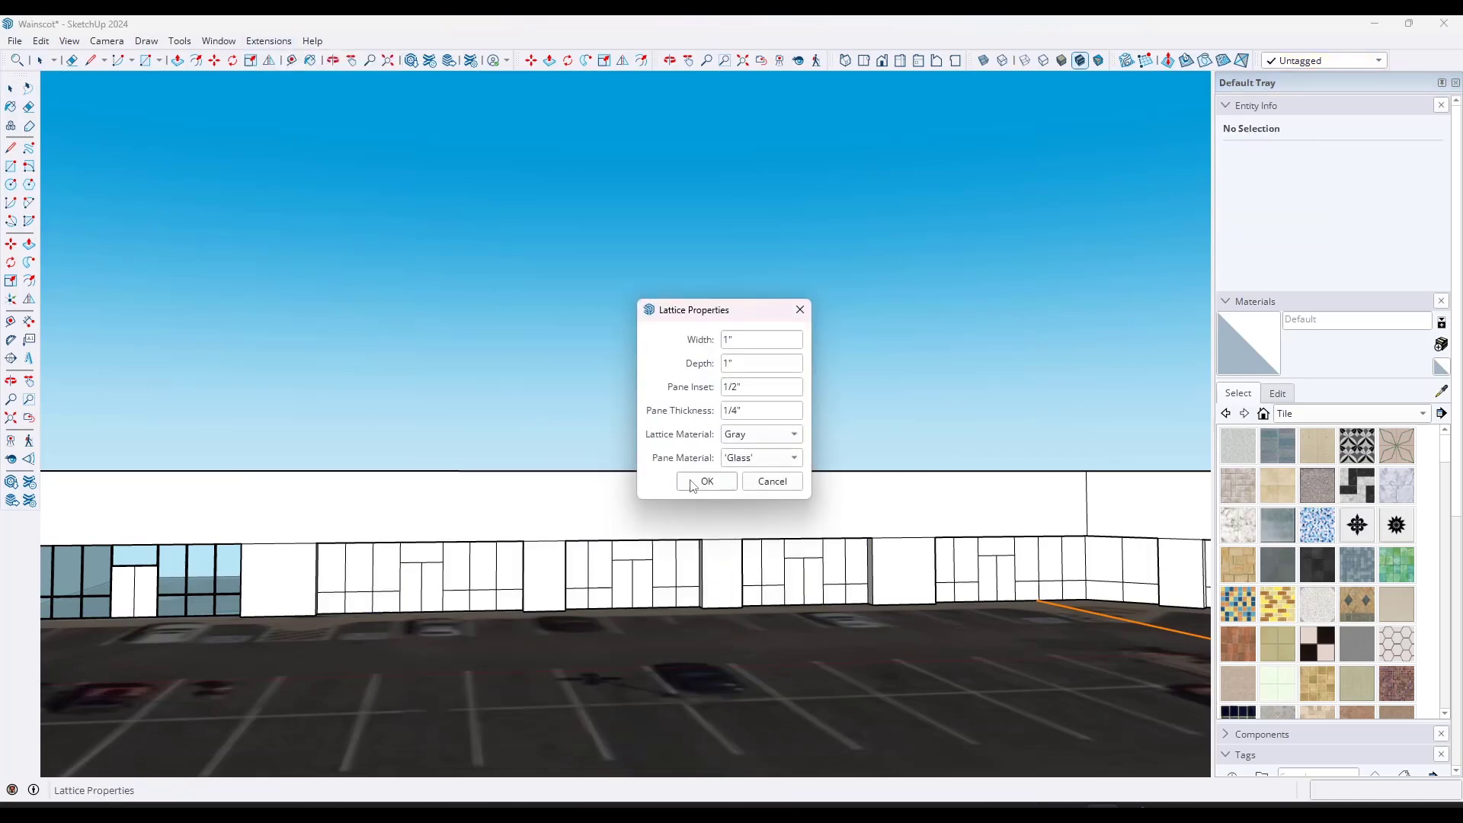
click(704, 480)
Step: Examine the newly glazed storefronts and the remaining unglazed storefronts around to the building's end wall
middle_drag(539, 587, 696, 554)
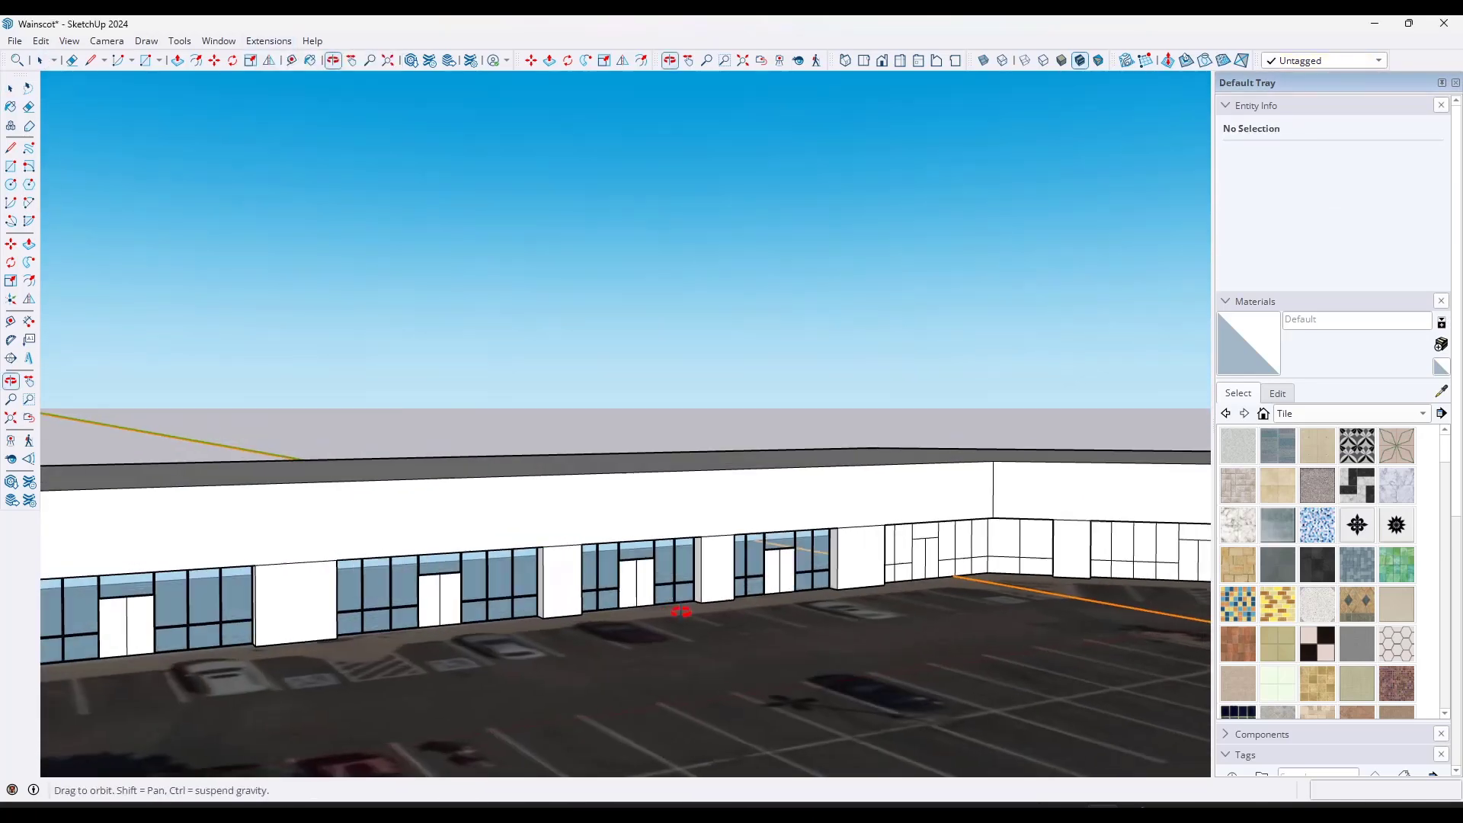
scroll(695, 555, down, 5)
scroll(473, 582, up, 5)
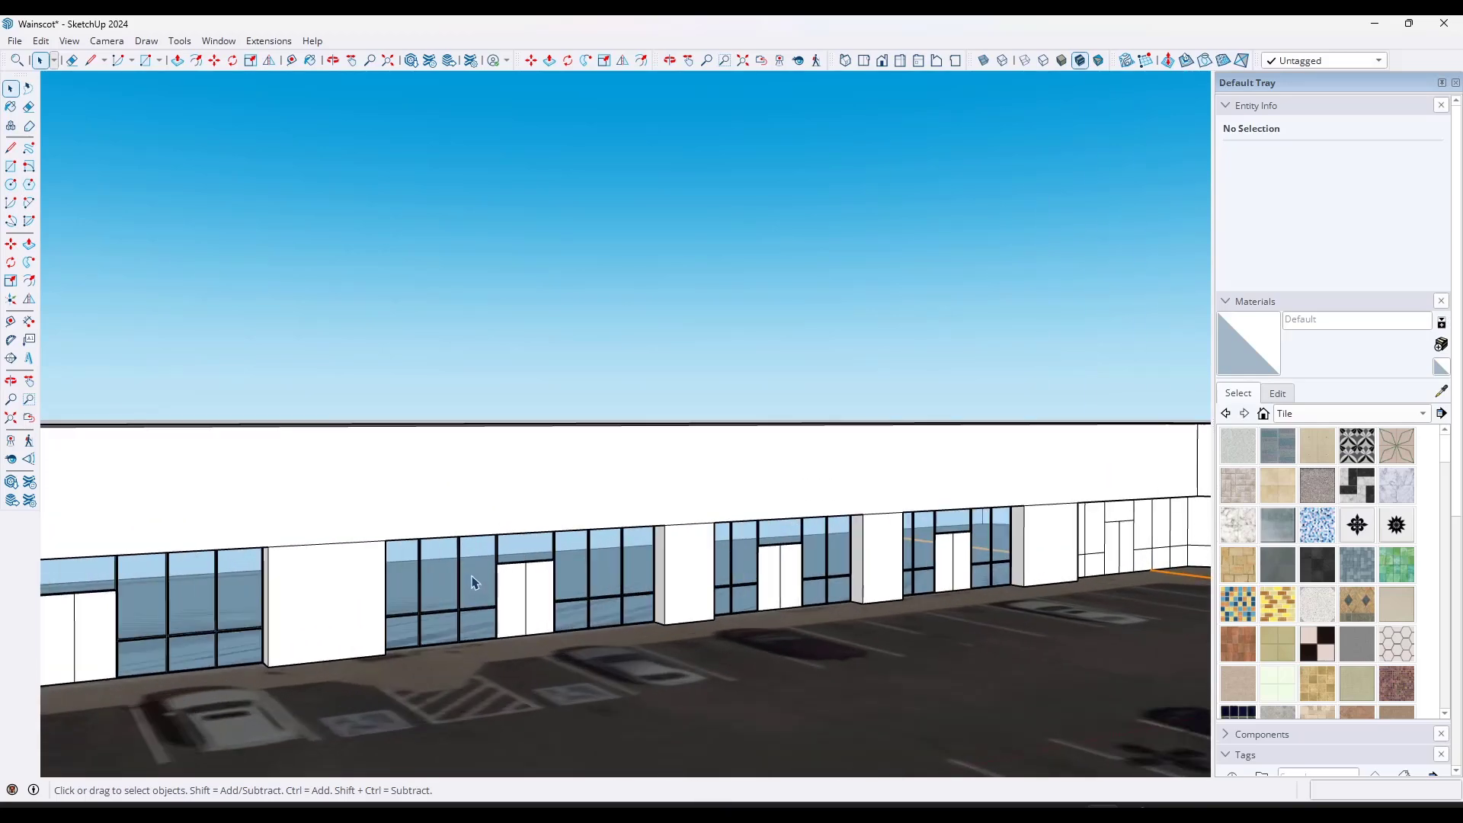
click(474, 583)
scroll(425, 510, down, 4)
middle_drag(425, 511, 445, 484)
scroll(893, 490, up, 2)
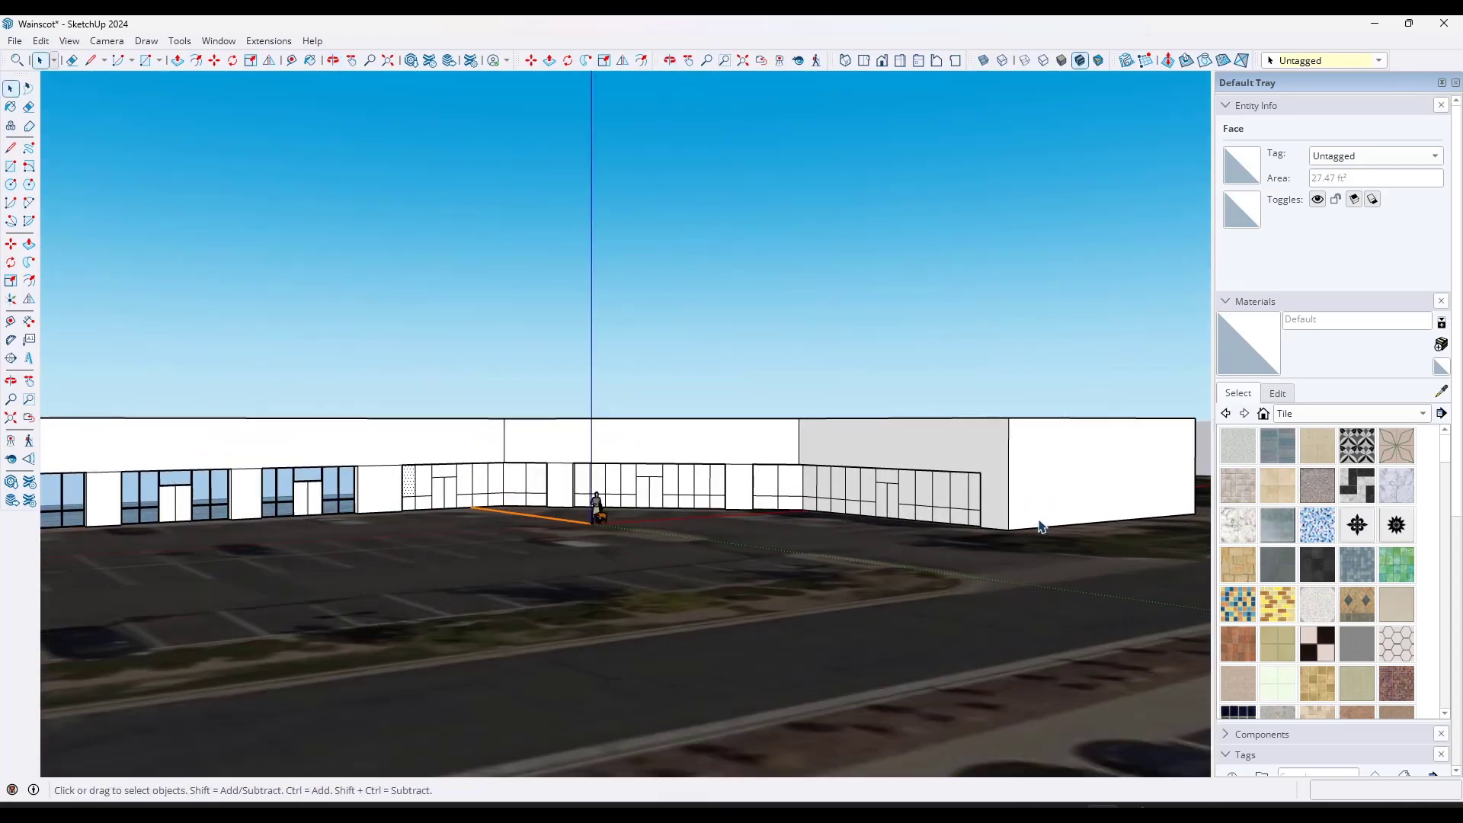
scroll(1042, 527, up, 4)
scroll(938, 408, down, 2)
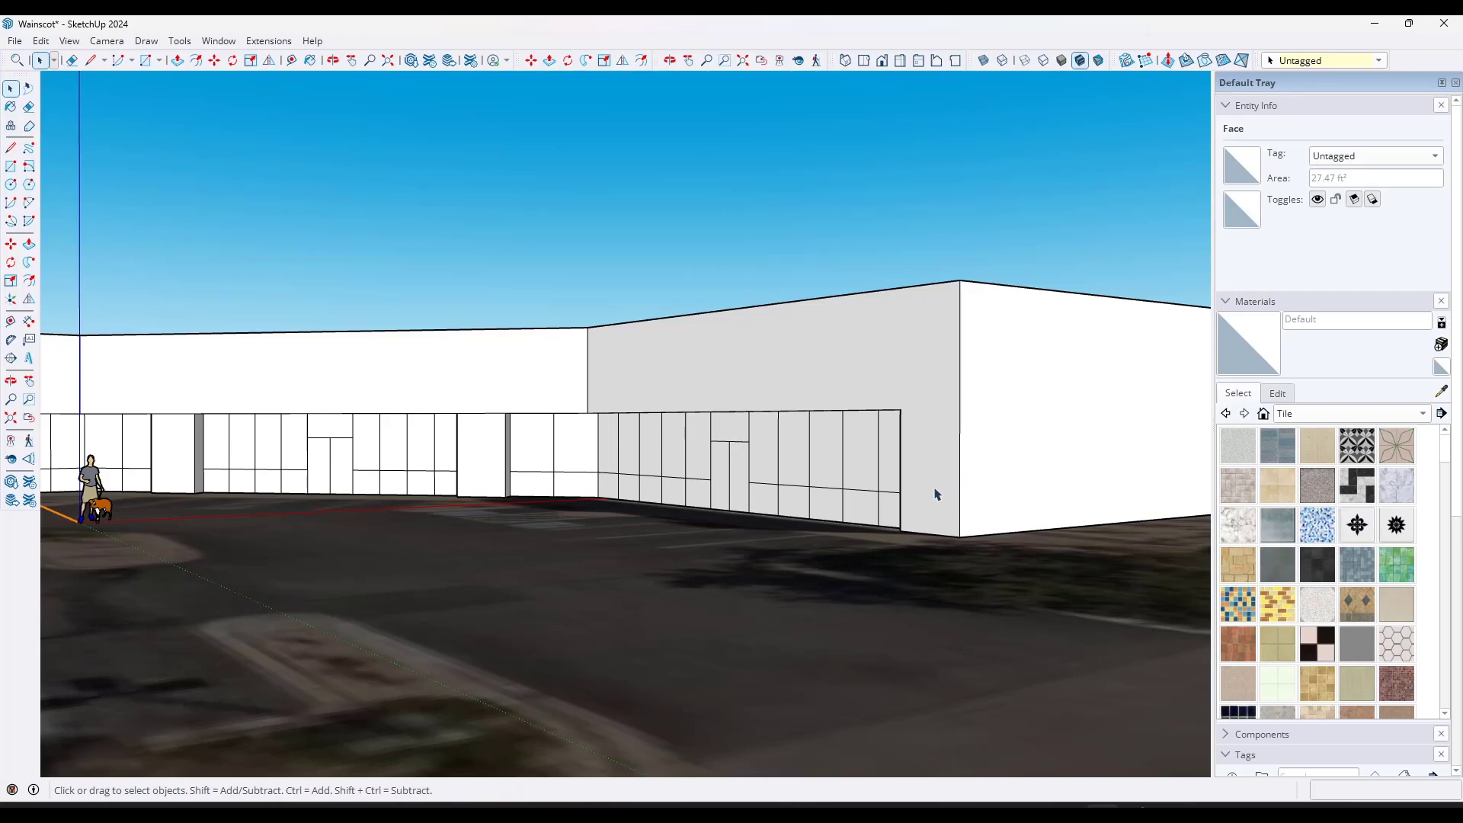
scroll(884, 499, down, 5)
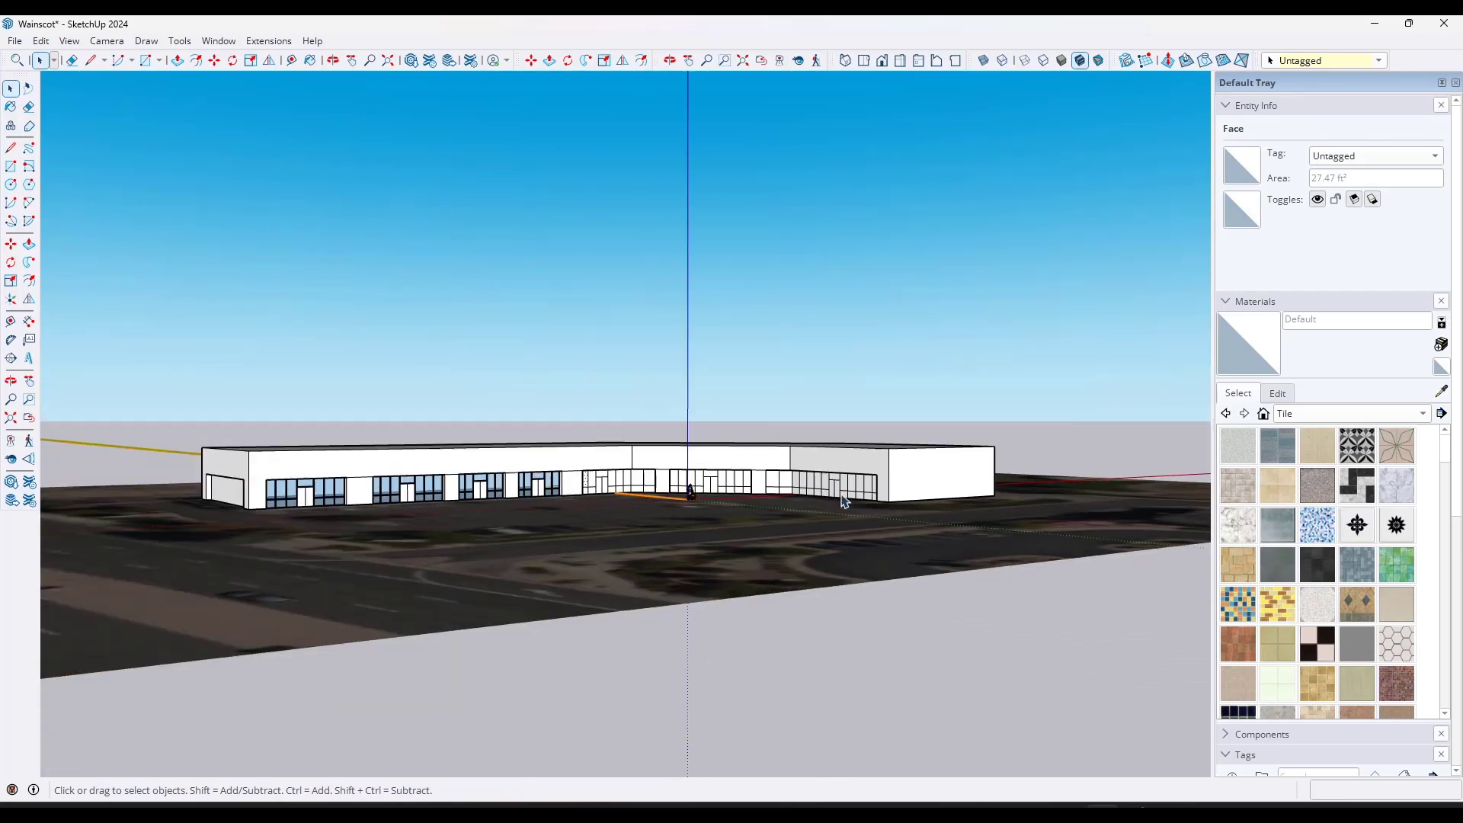
middle_drag(821, 500, 785, 508)
scroll(914, 496, up, 6)
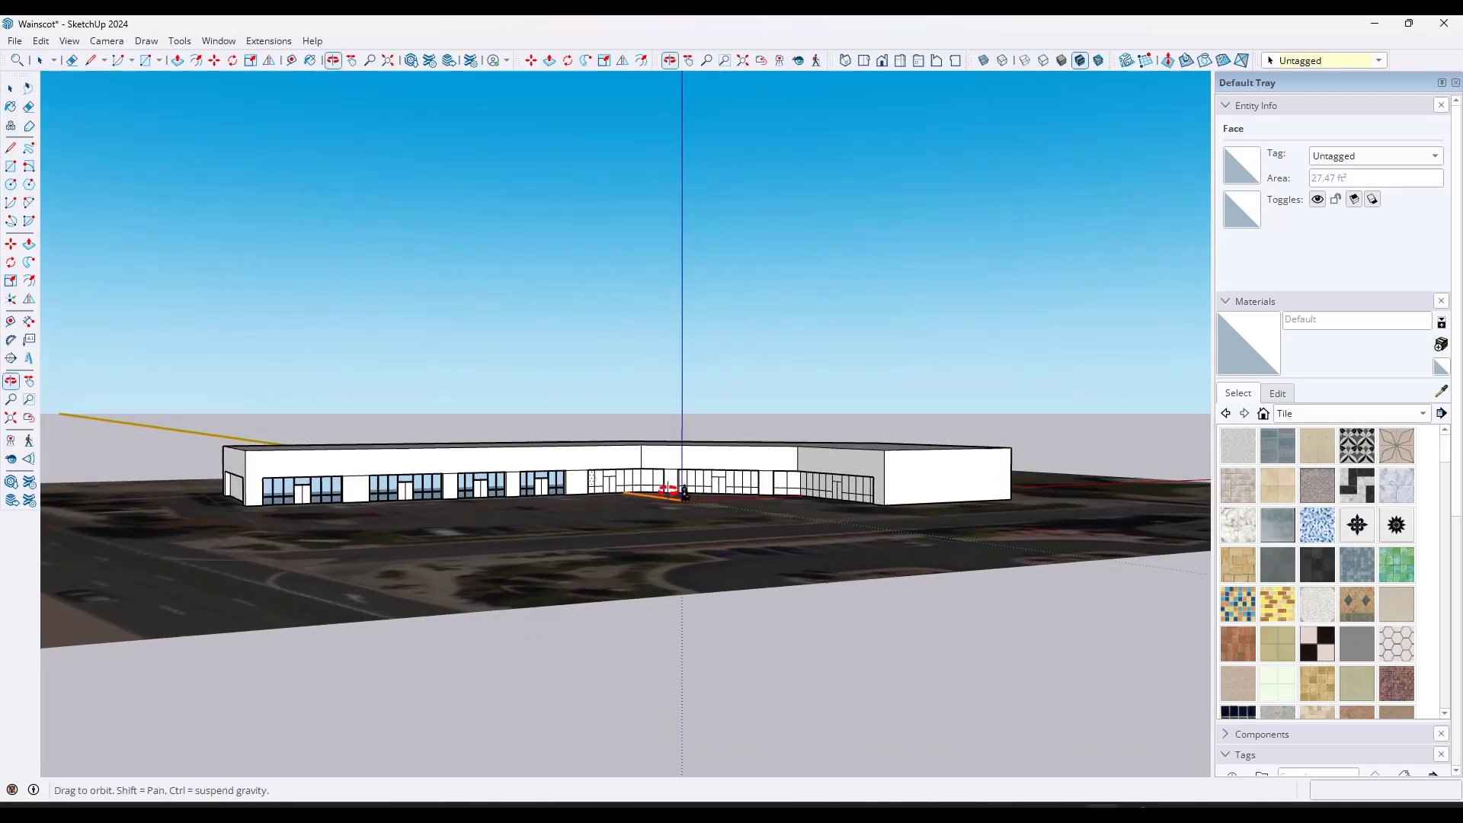
middle_drag(917, 491, 914, 516)
Step: Draw a 3' vertical line up from the base at the end storefront's outer edge, and continue it 6' horizontally to the building corner
key(l)
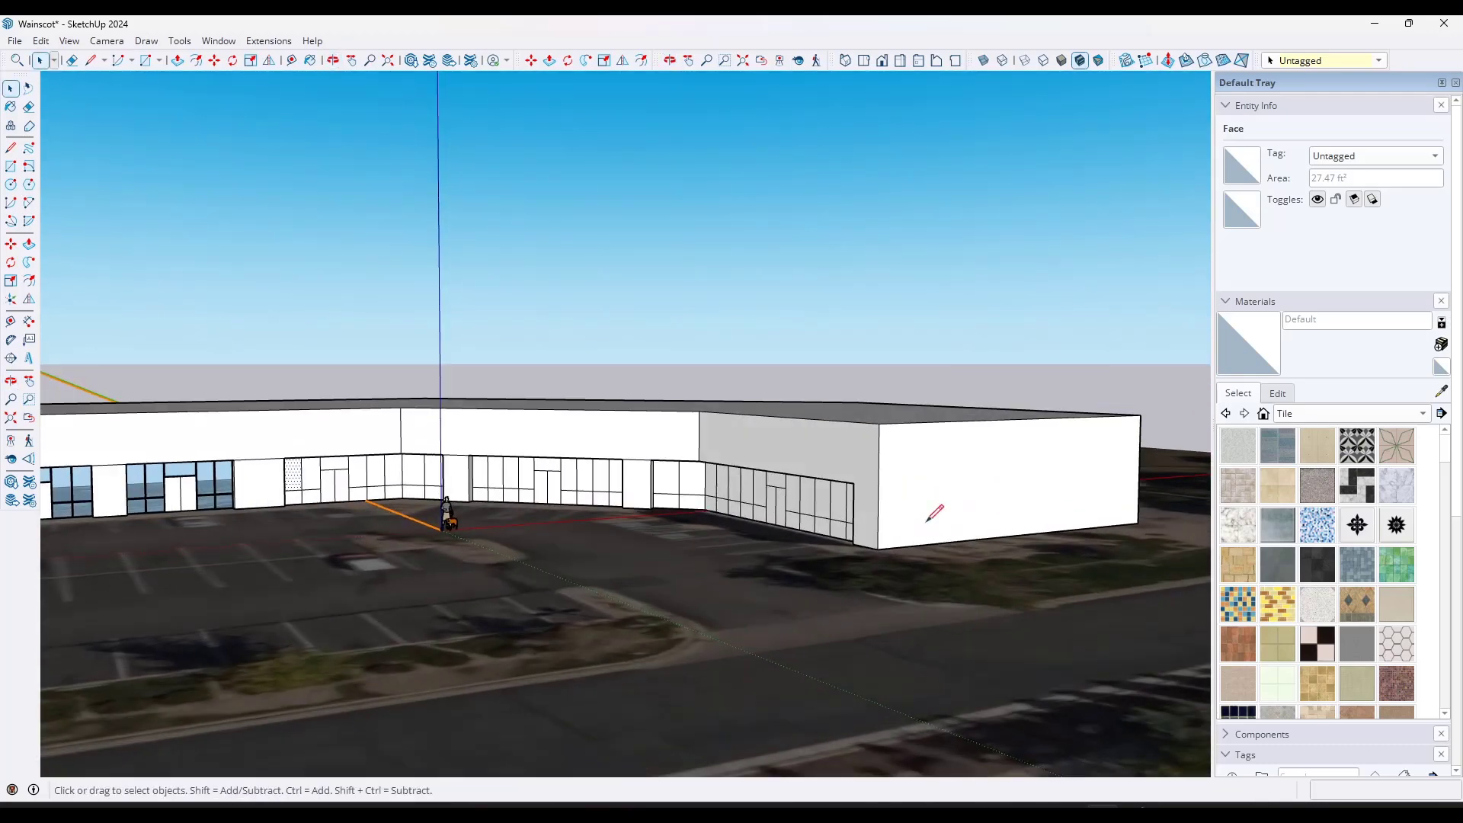
scroll(865, 532, up, 6)
click(848, 543)
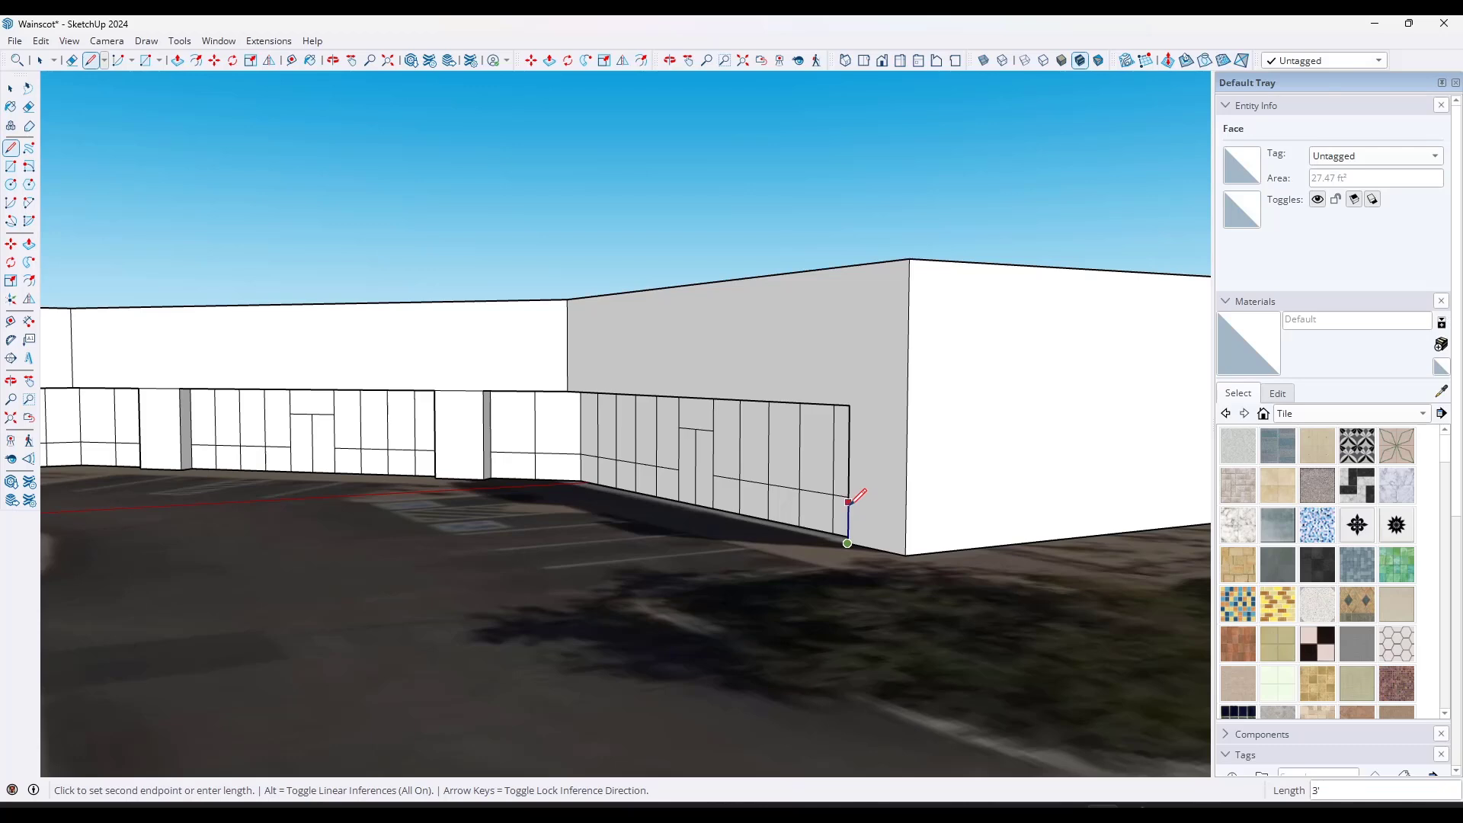
click(849, 501)
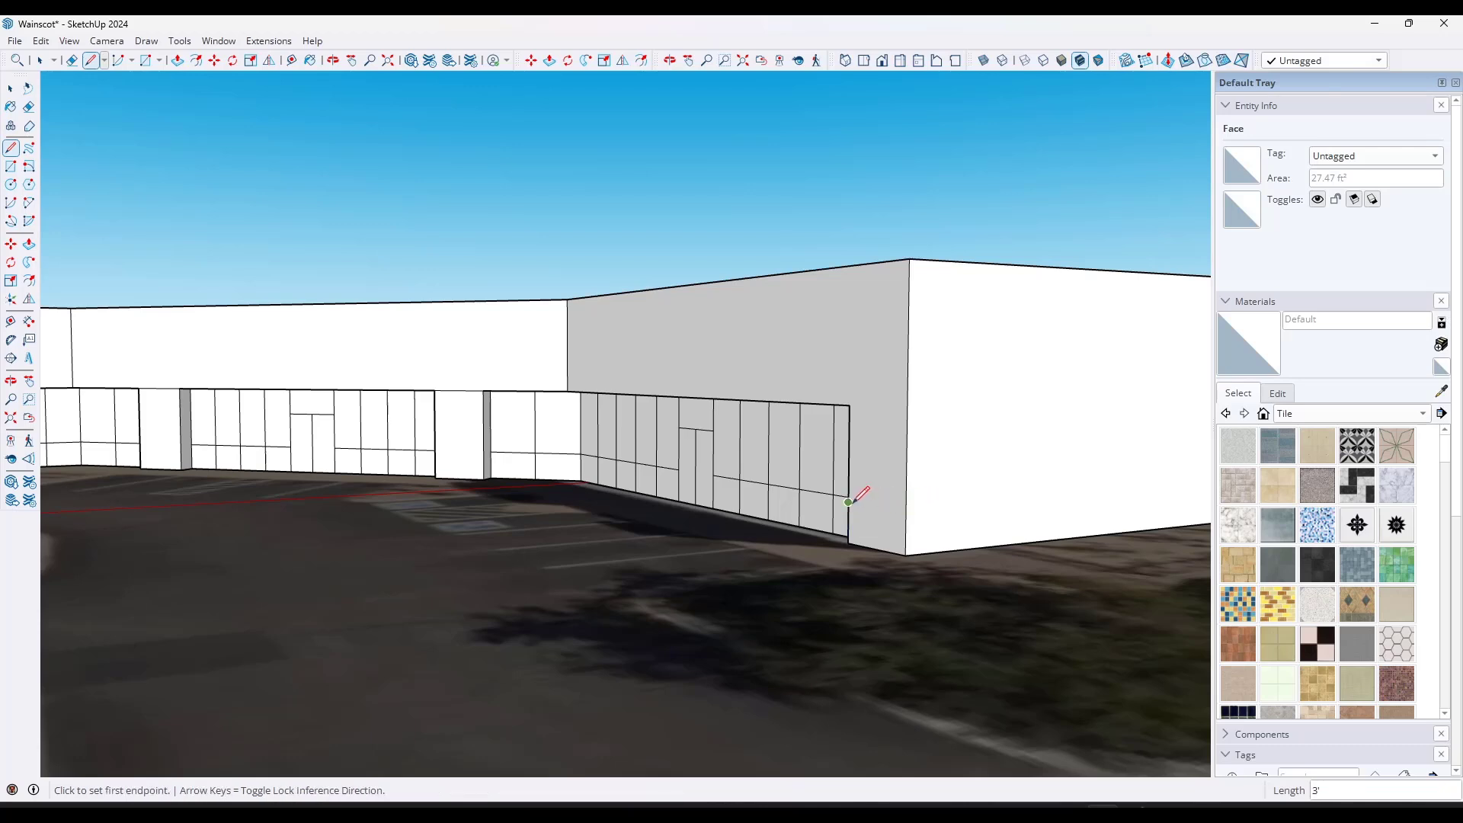
click(849, 502)
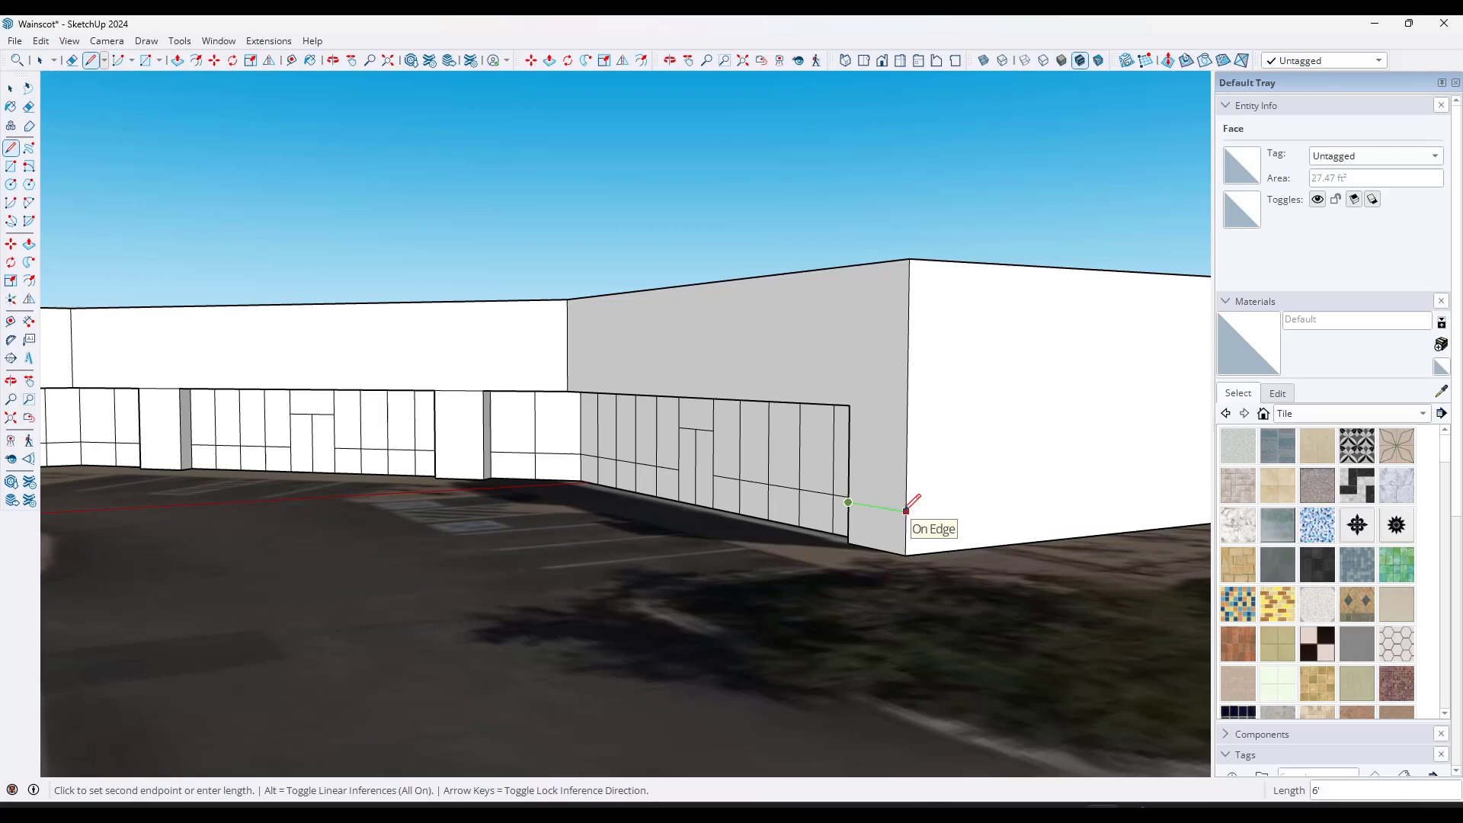
click(906, 510)
key(space)
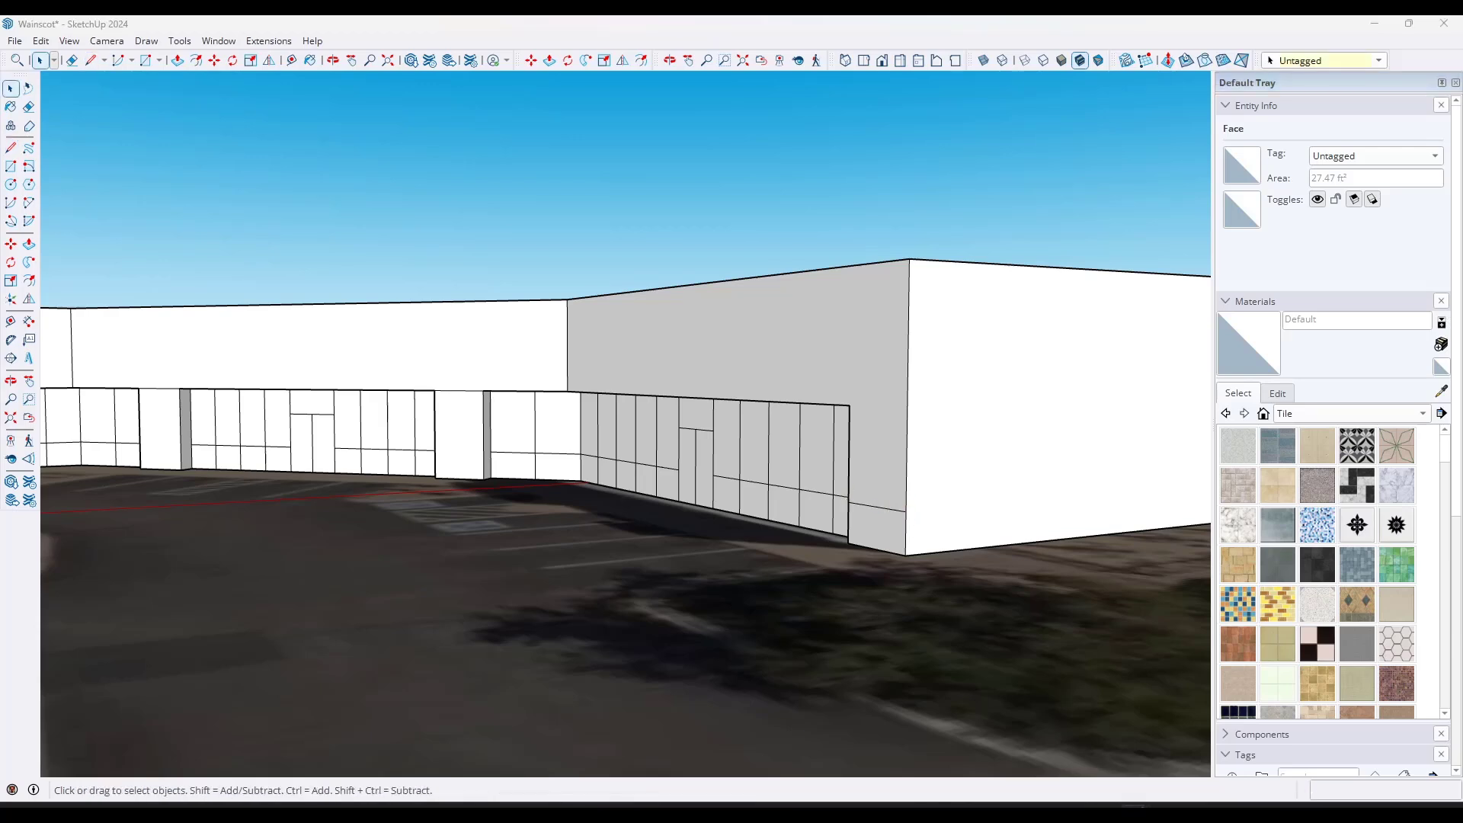
Step: Delete the scale figure component with the dog standing at the axis origin in front of the building
scroll(693, 390, down, 2)
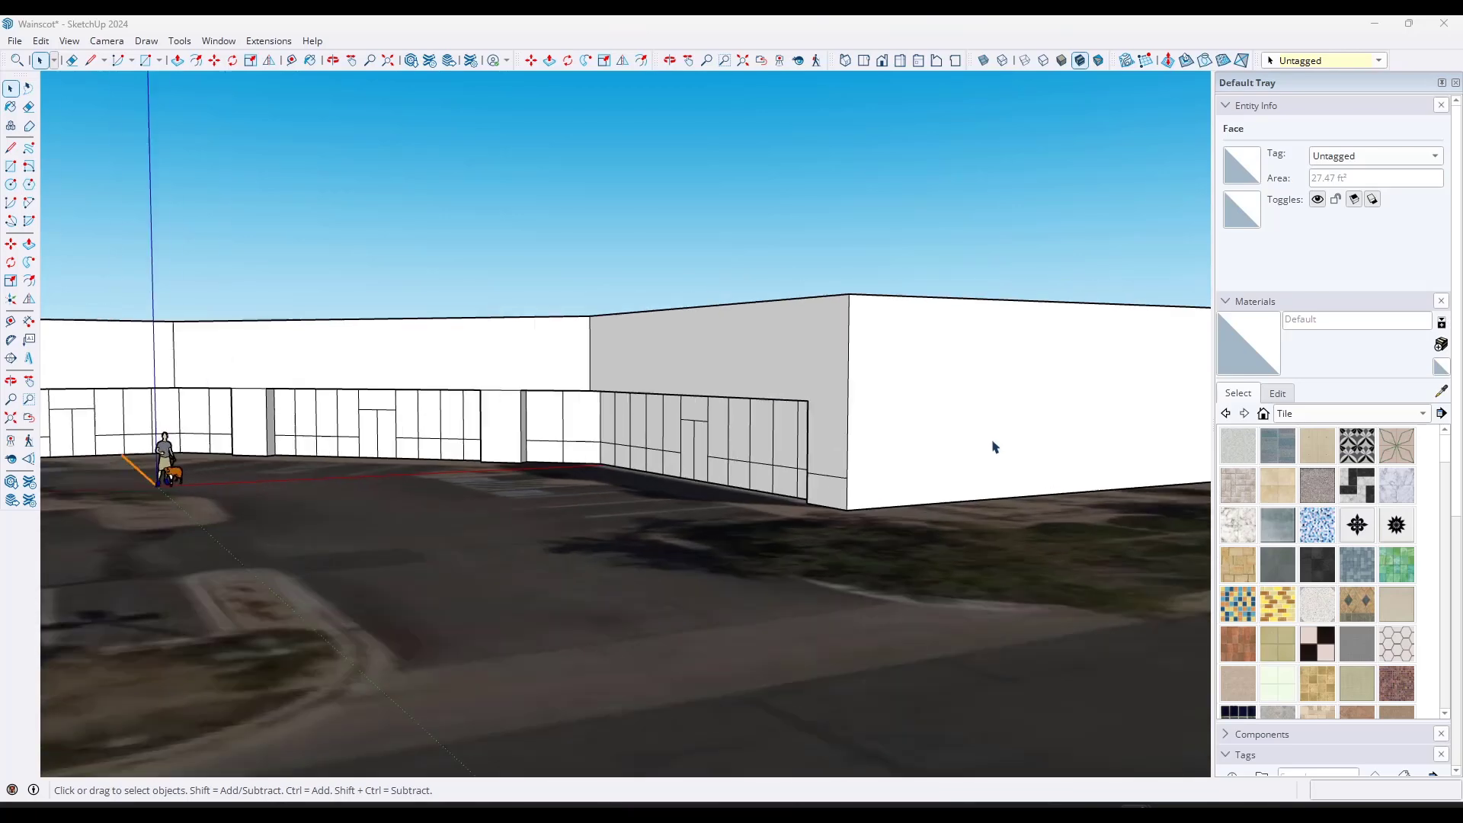
scroll(992, 445, up, 2)
middle_drag(872, 454, 901, 467)
scroll(900, 465, down, 6)
scroll(900, 463, down, 2)
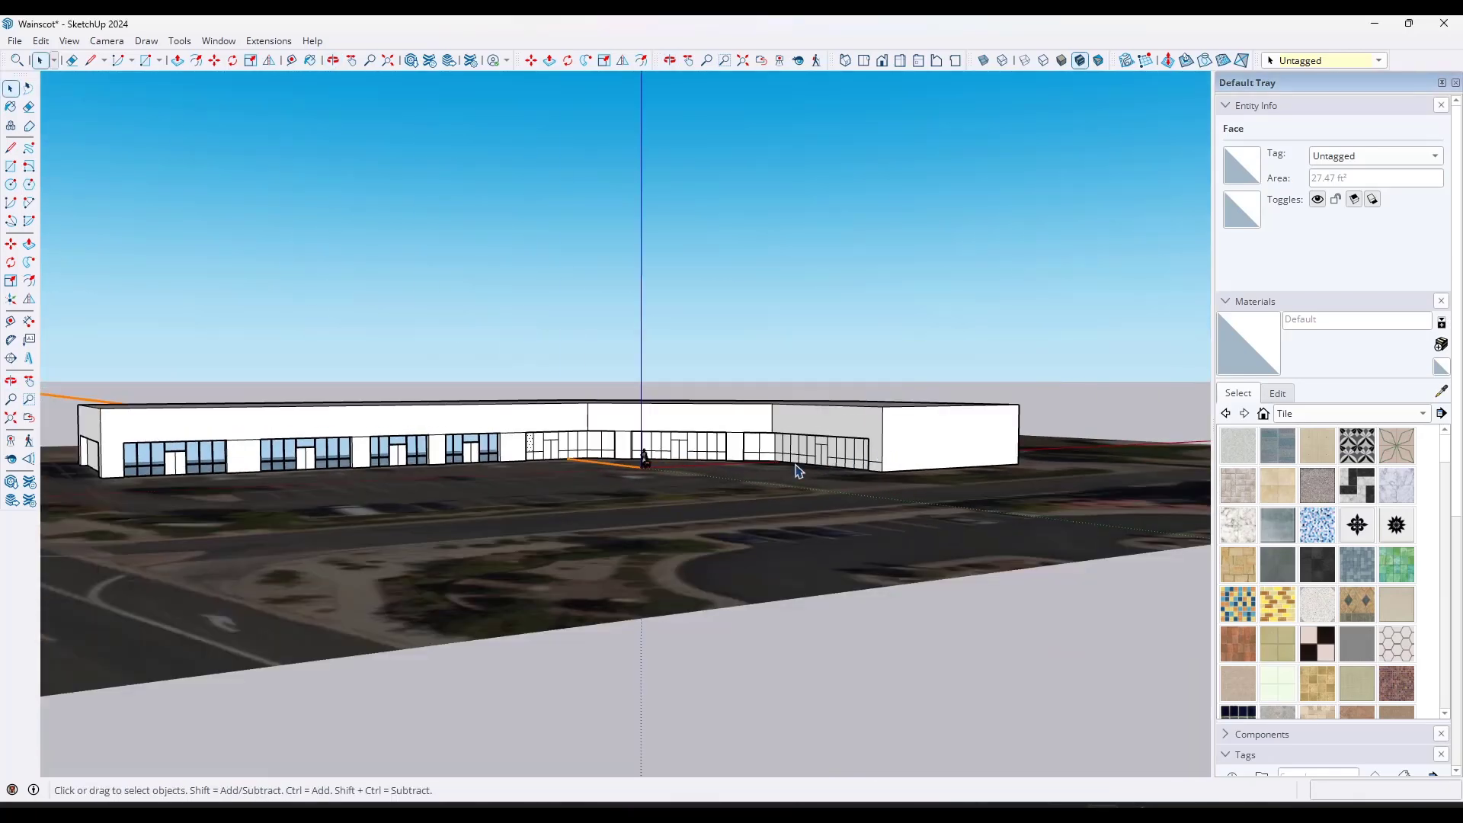
scroll(629, 479, up, 2)
click(645, 460)
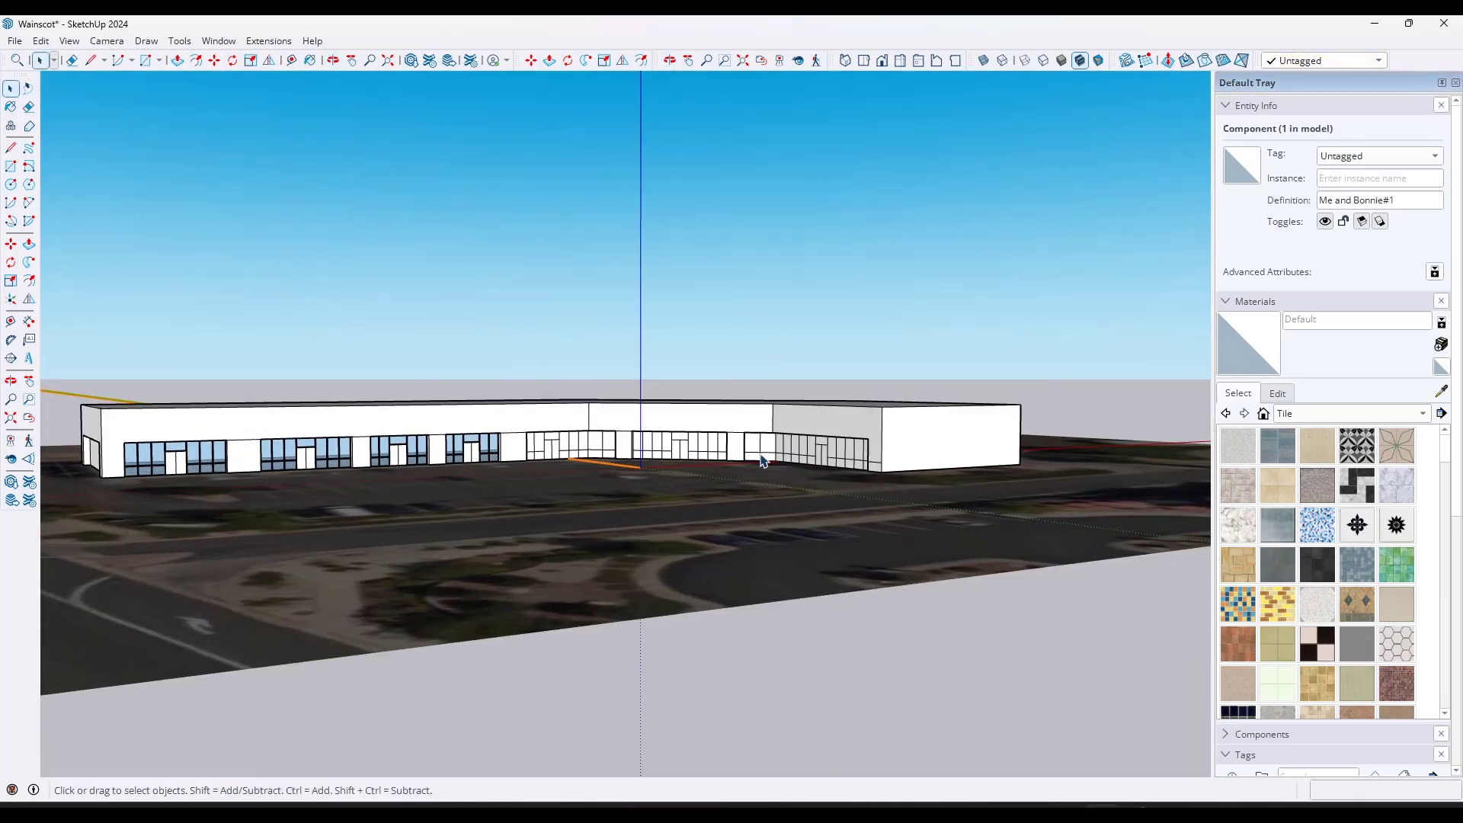
Step: Clear the selection and switch the camera to parallel projection
click(690, 395)
click(106, 42)
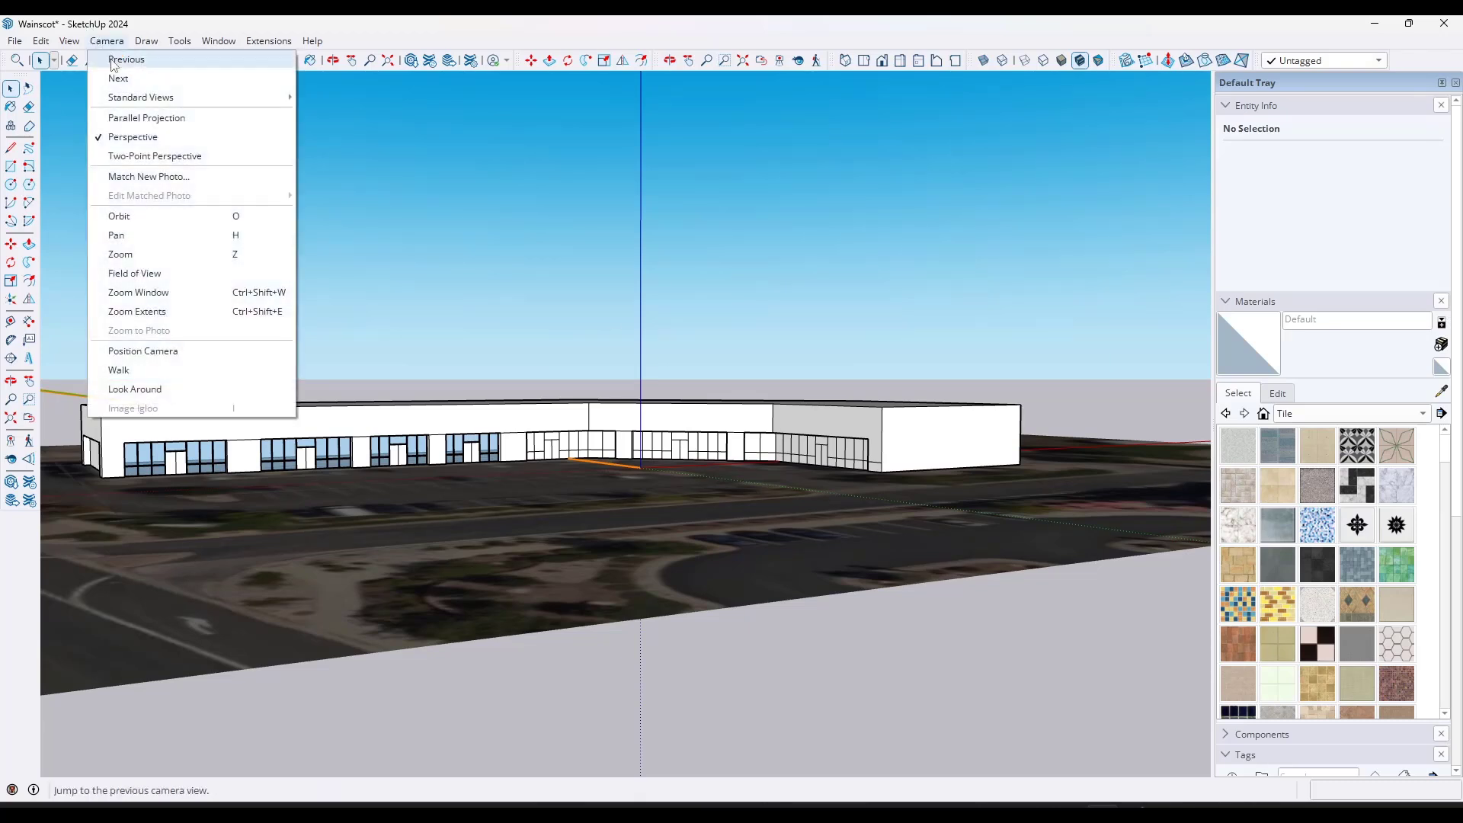
click(135, 118)
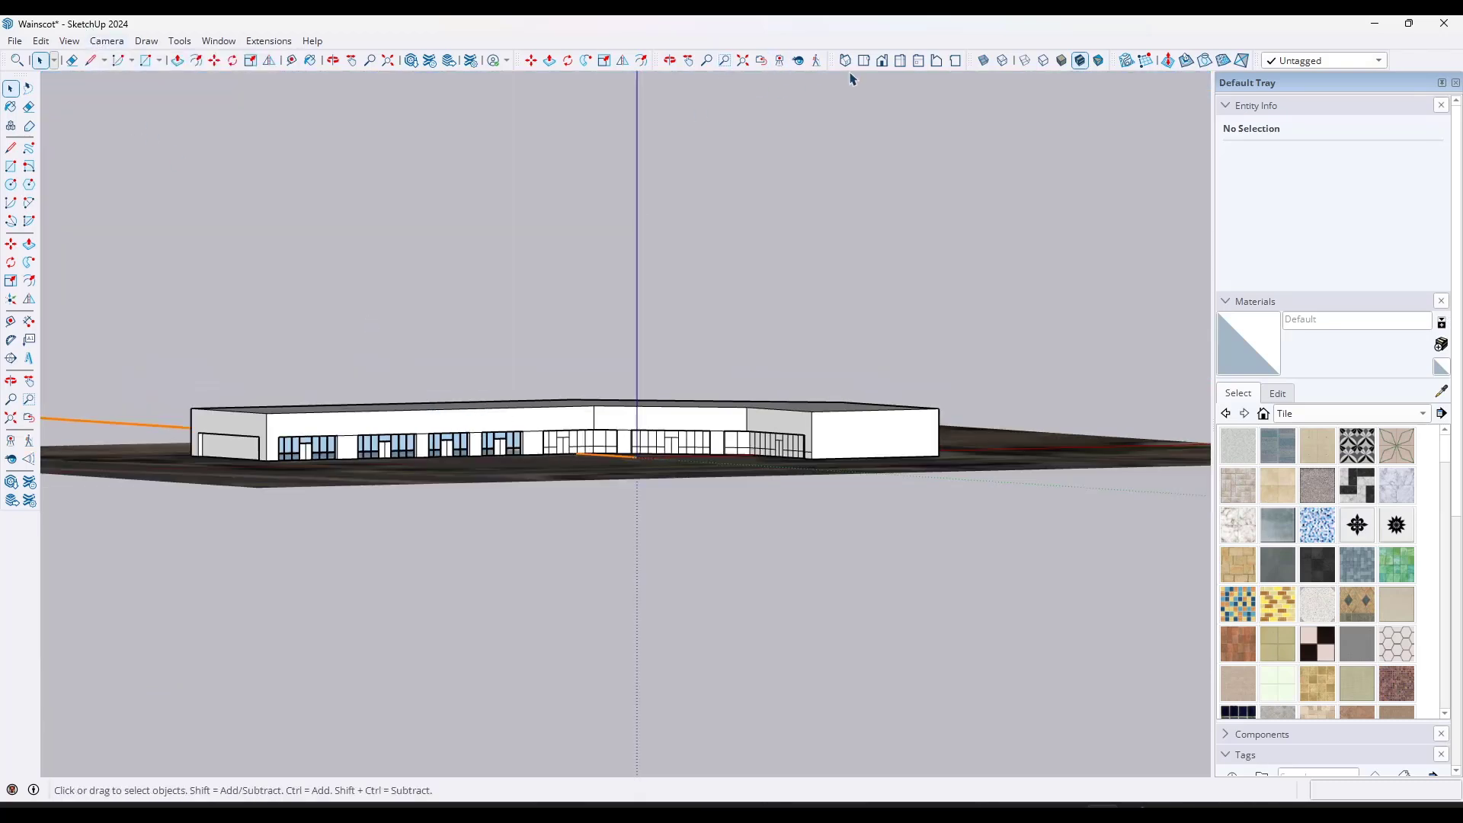
Step: Switch to the front view and window-select all base edges along the bottom of the building
click(881, 61)
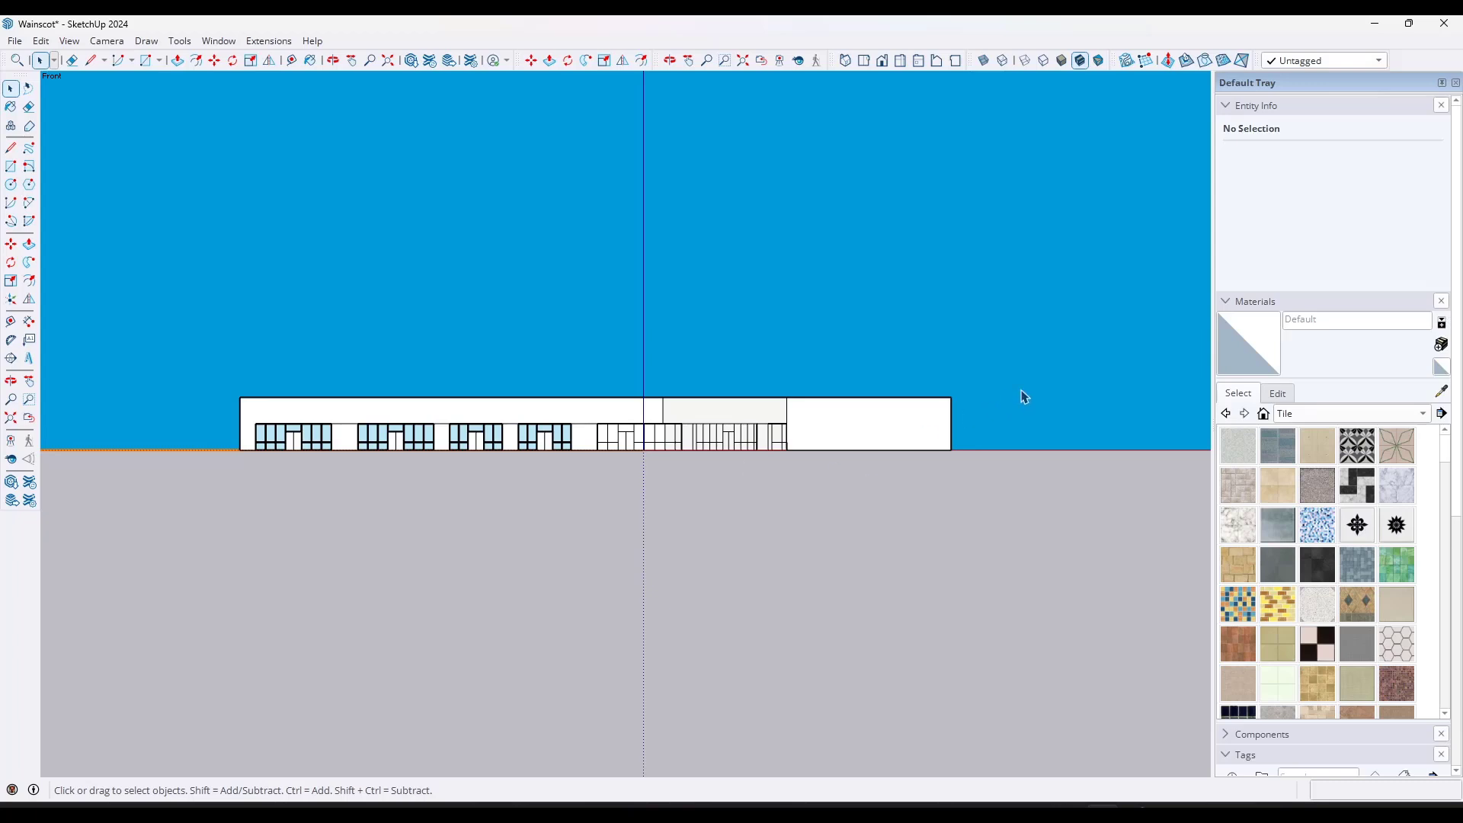
scroll(259, 450, up, 2)
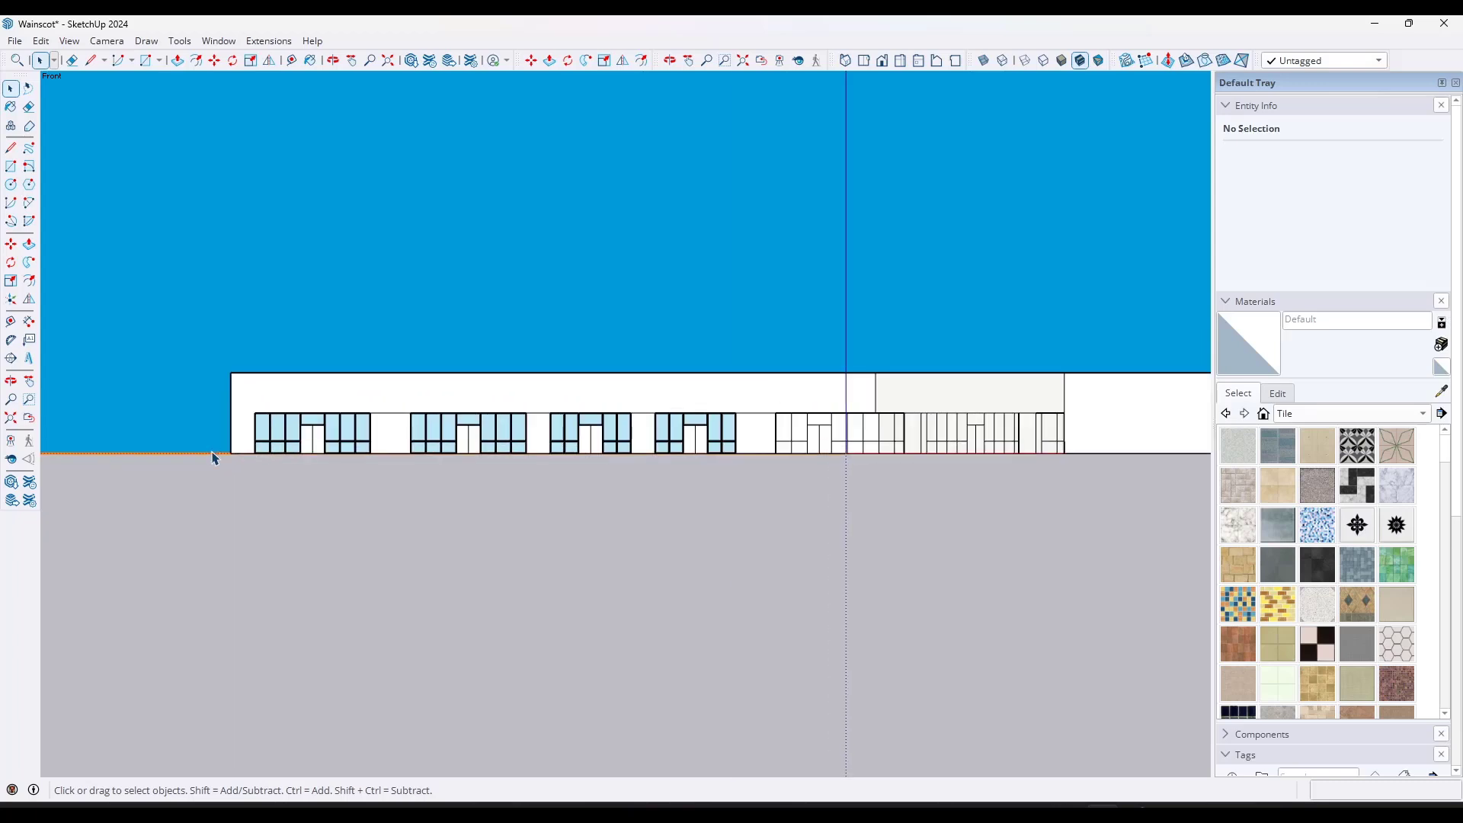
scroll(214, 457, down, 2)
click(789, 443)
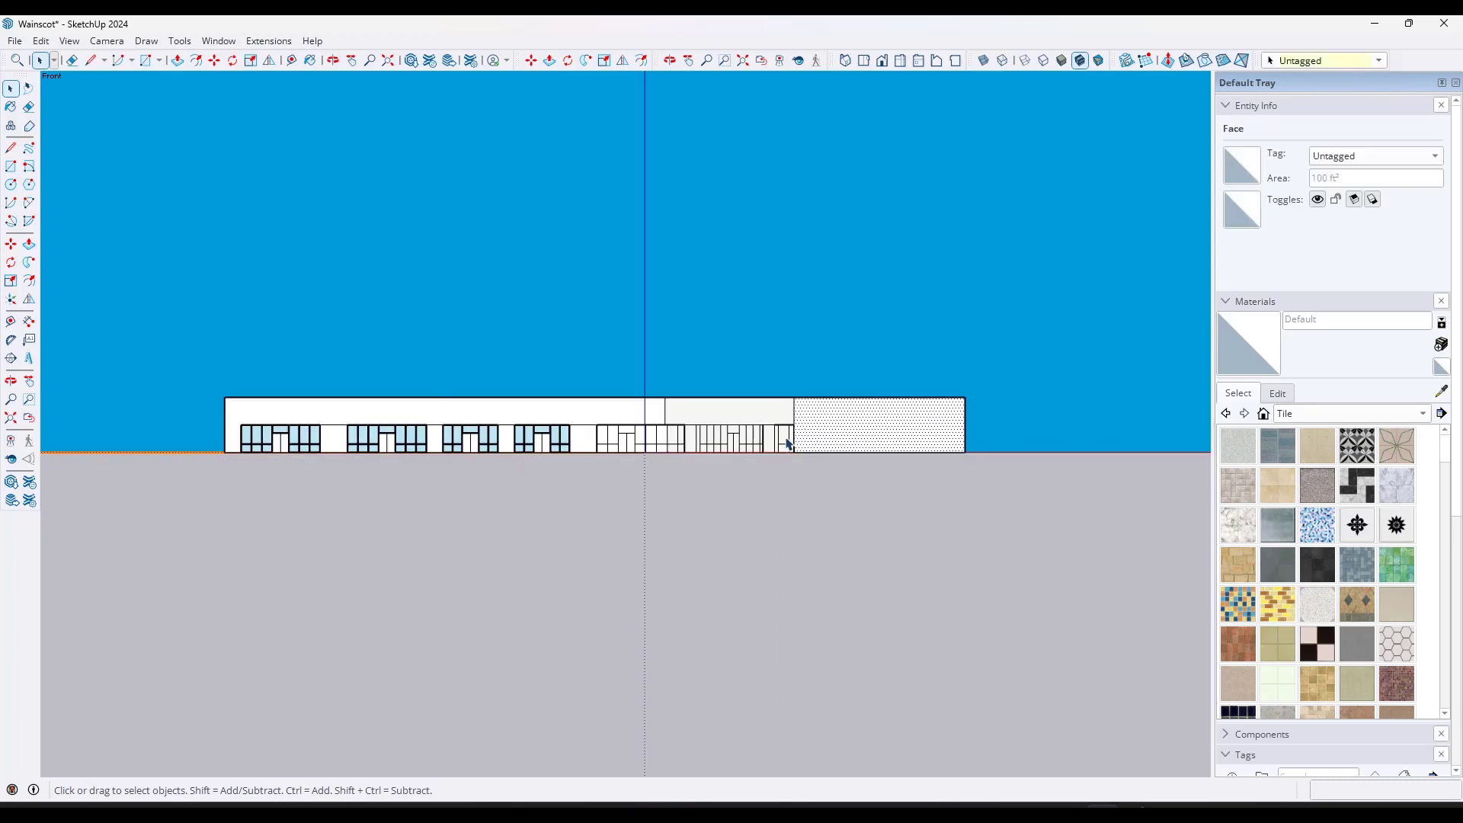
click(687, 412)
click(632, 414)
click(692, 433)
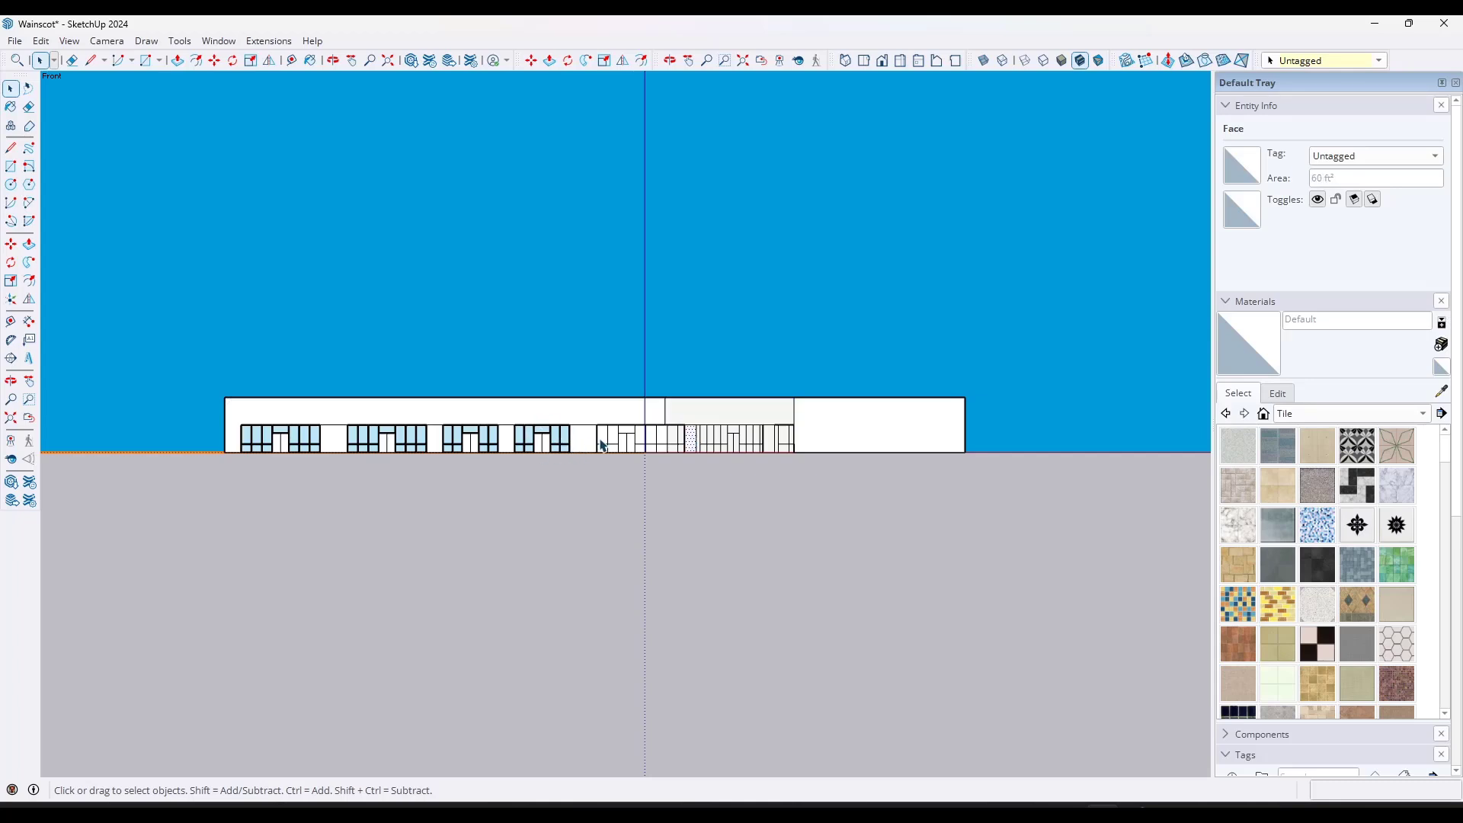
drag(207, 451, 1011, 496)
middle_drag(539, 468, 592, 537)
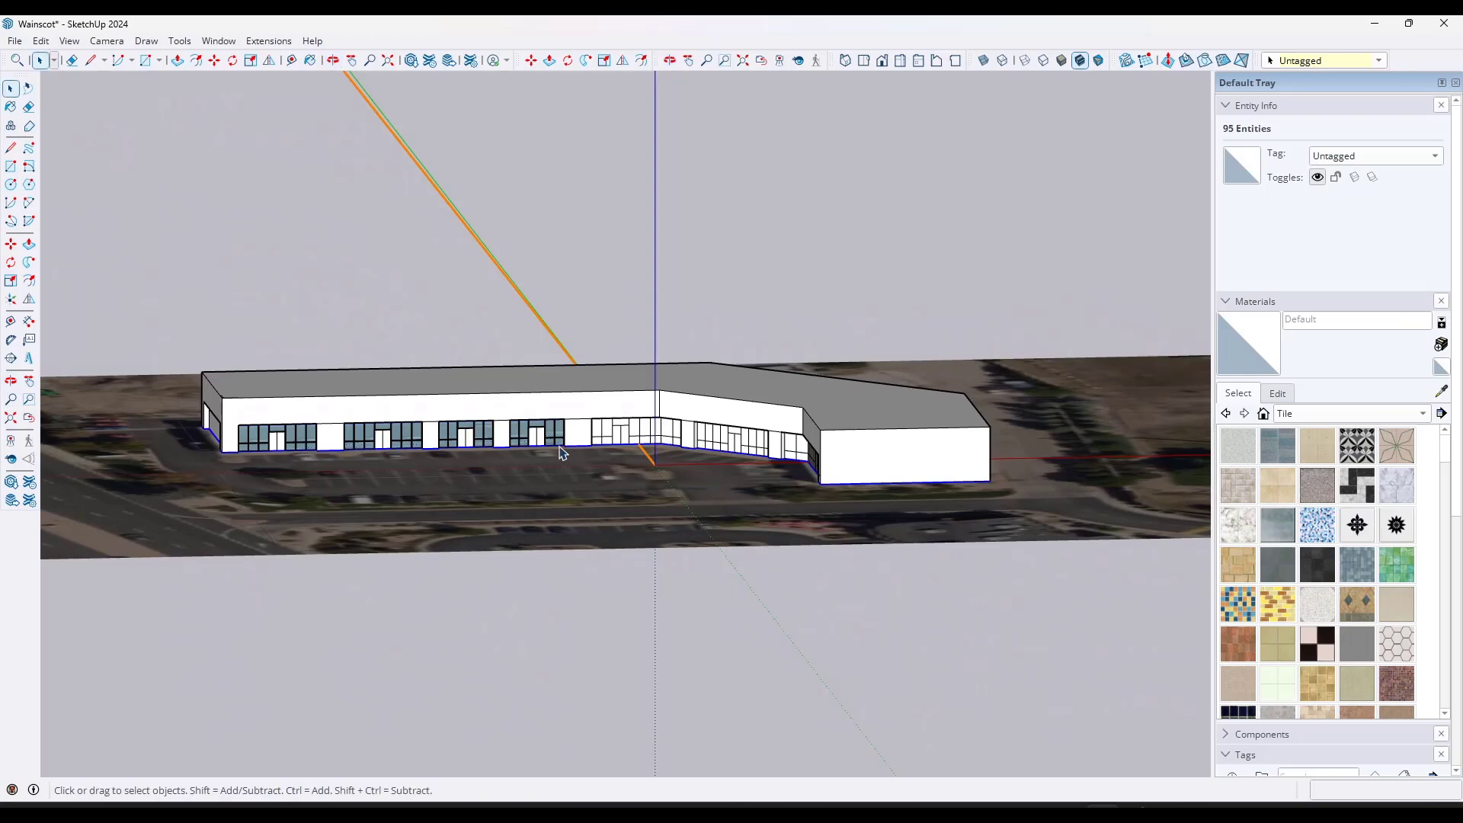
scroll(526, 442, down, 3)
scroll(327, 445, up, 5)
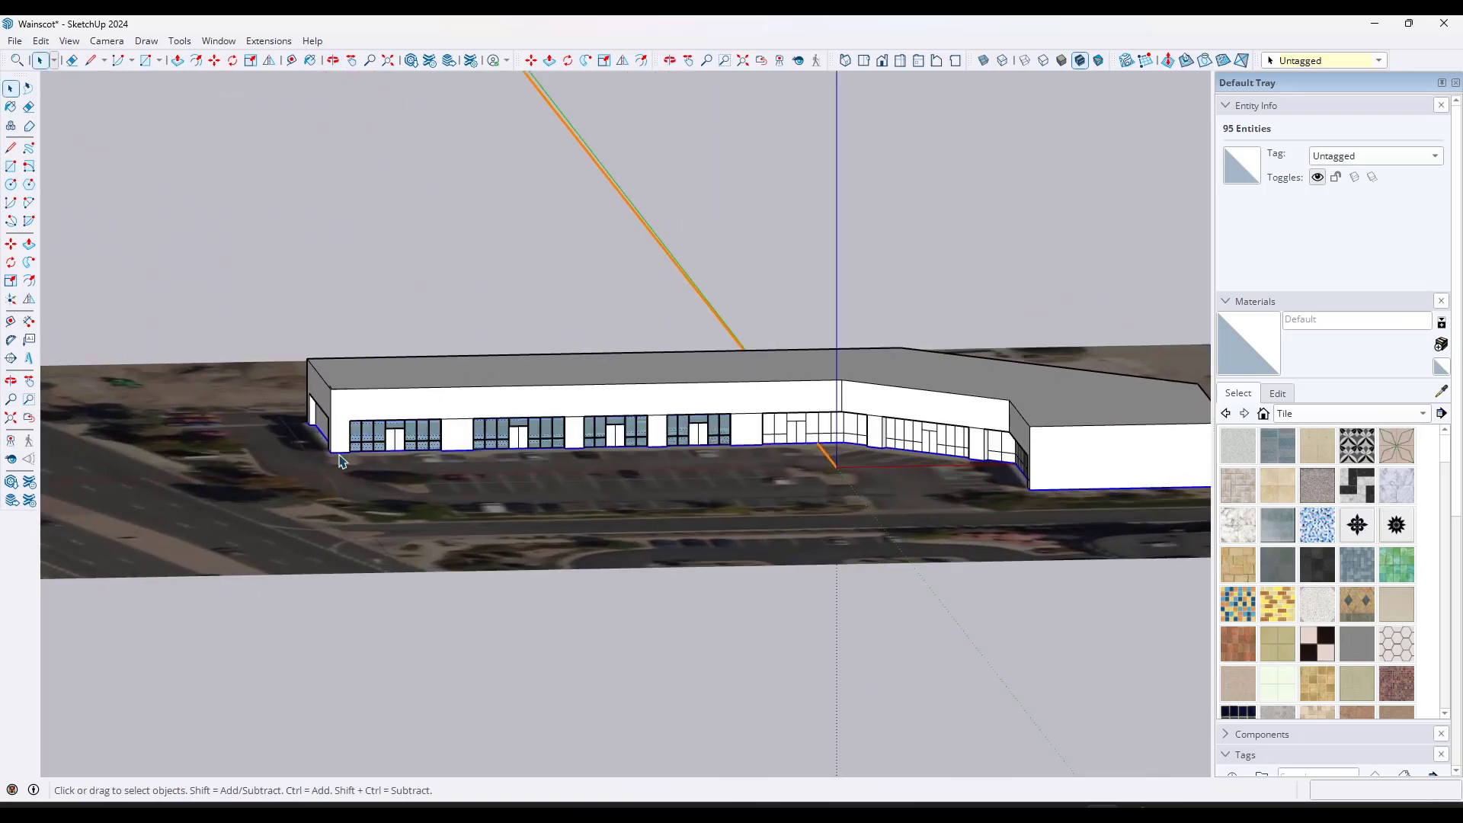
scroll(331, 450, down, 2)
key(m)
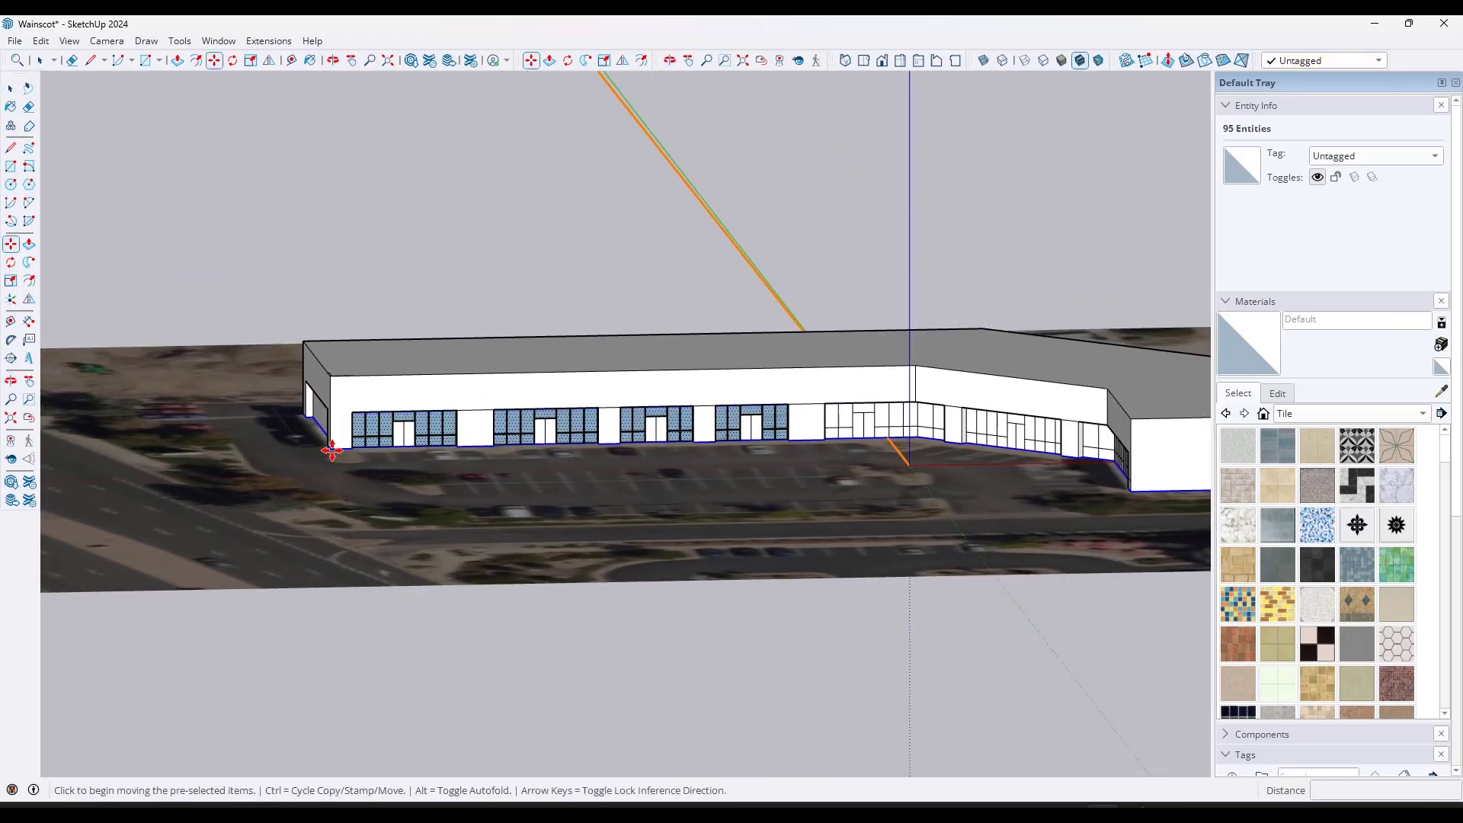
key(ctrl)
click(331, 449)
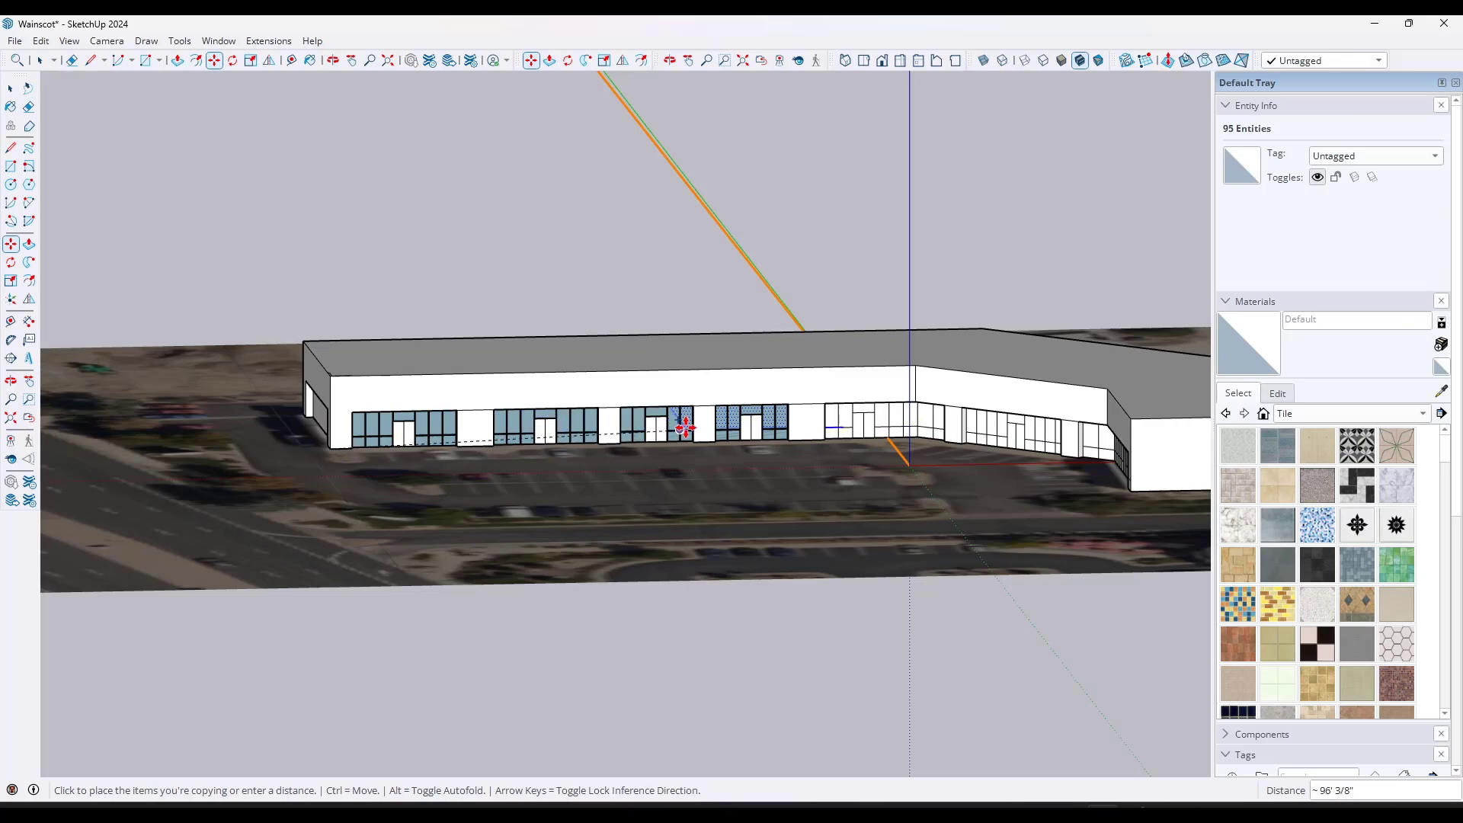
key(space)
Step: Remove the window groups and the base edges of the first two glazed storefronts from the selection
middle_drag(794, 450, 529, 467)
scroll(563, 456, up, 3)
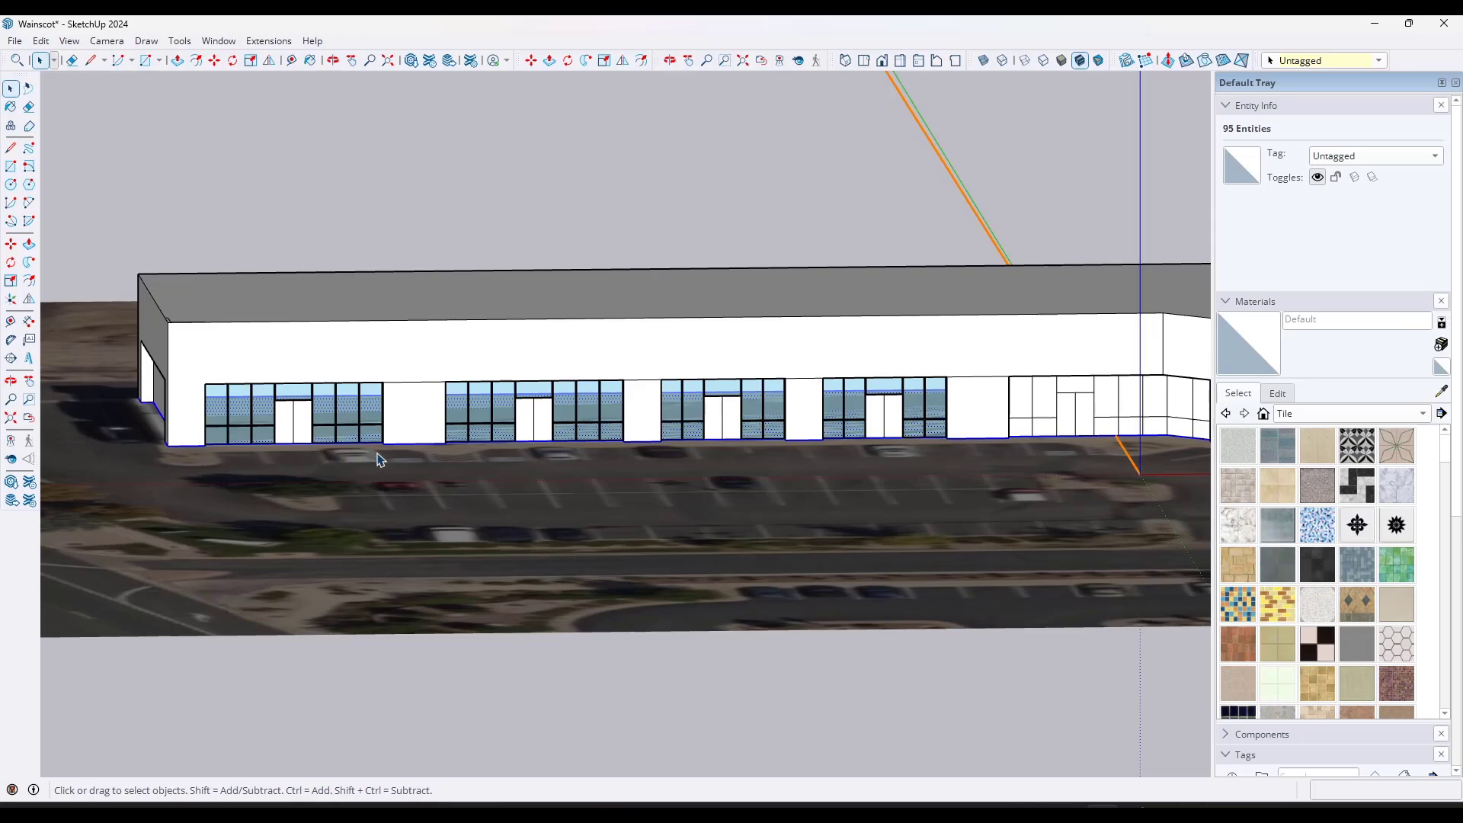
scroll(379, 460, up, 4)
scroll(390, 446, down, 4)
scroll(468, 444, up, 5)
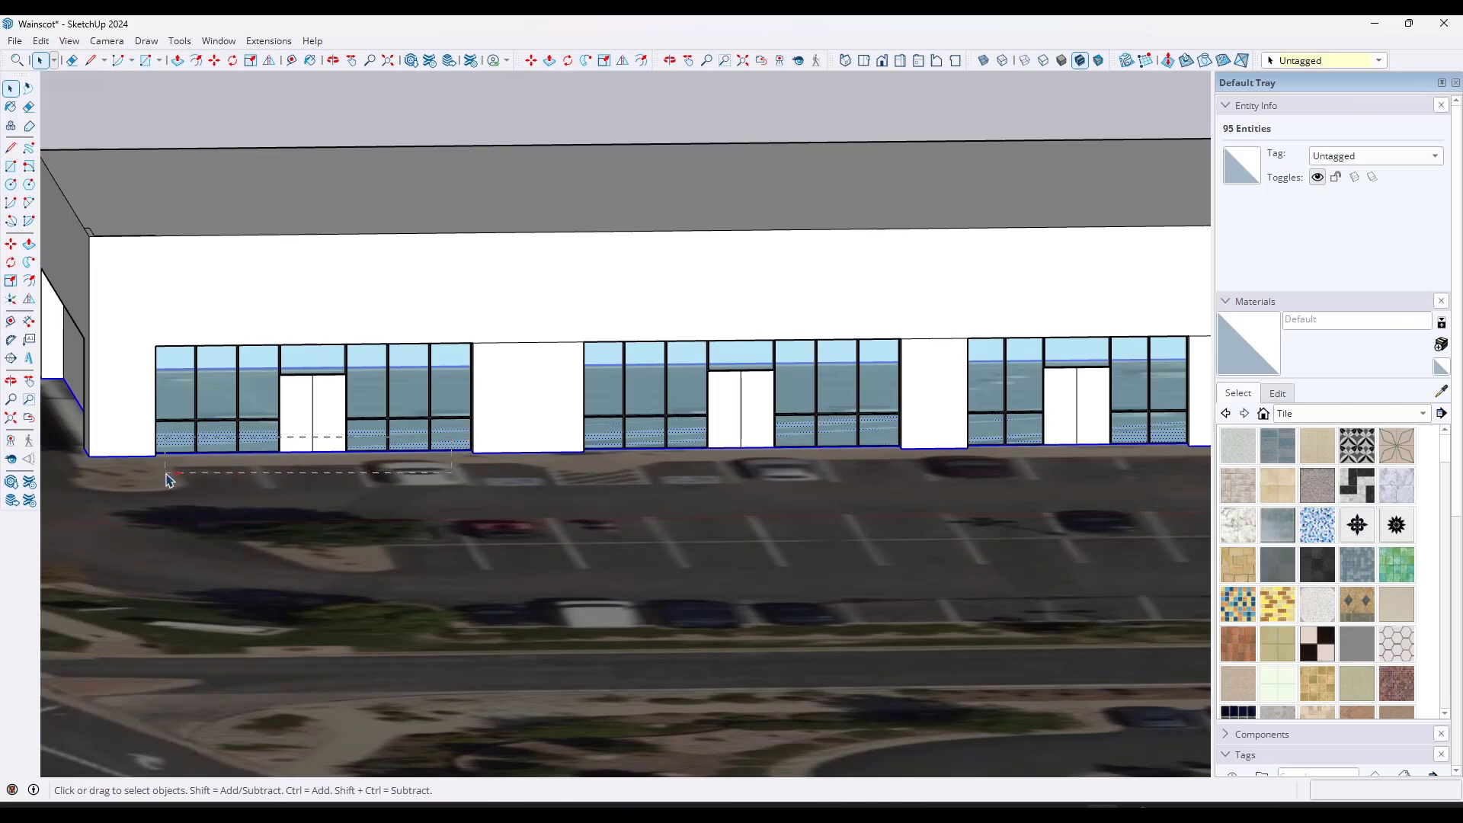
ctrl+shift+drag(167, 474, 165, 473)
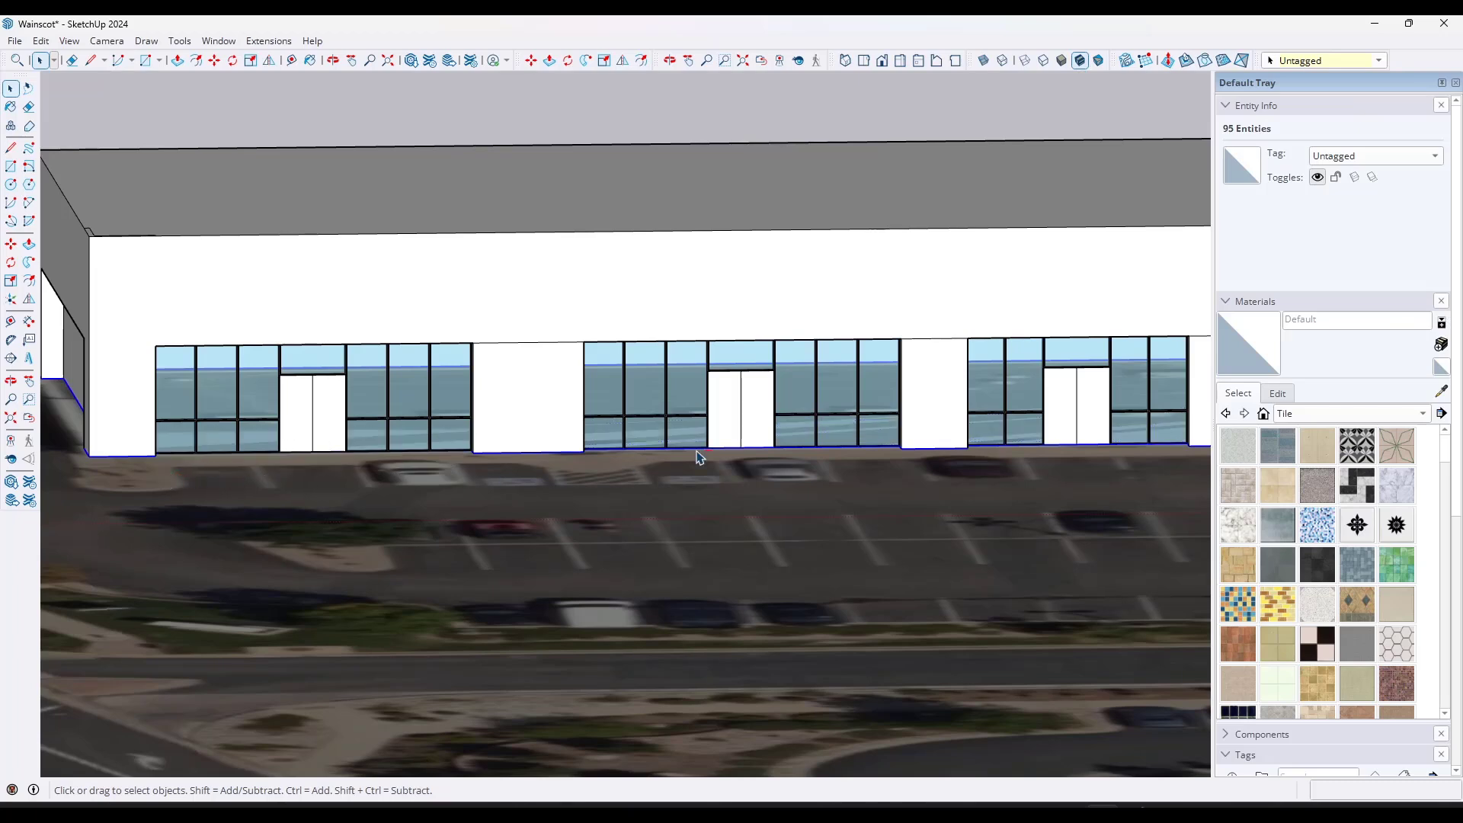
drag(584, 478, 587, 477)
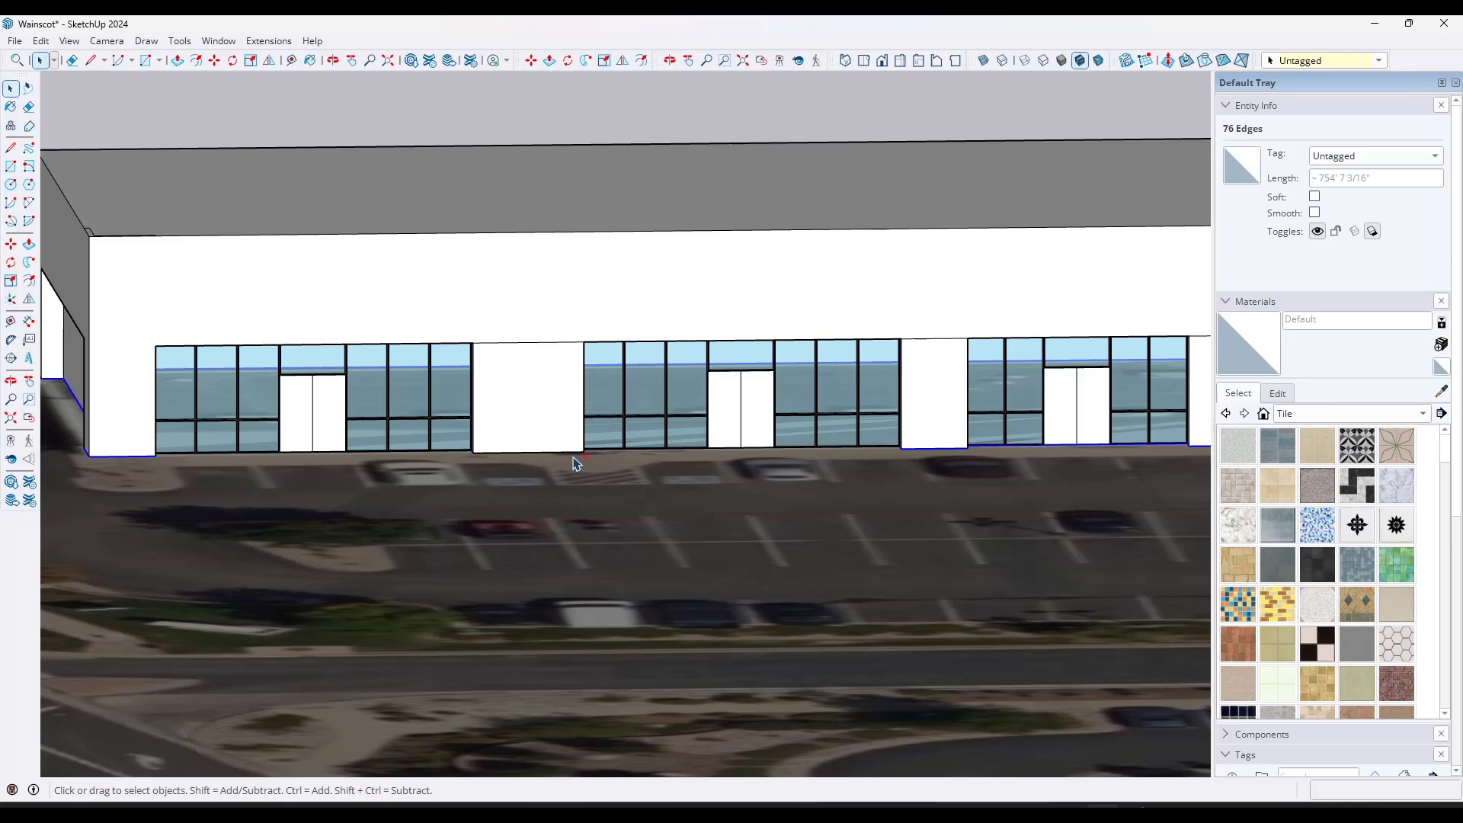
Step: Add the base edge of the pier between the first two storefronts and its short return edge back to the selection
middle_drag(620, 462, 428, 460)
scroll(569, 457, up, 3)
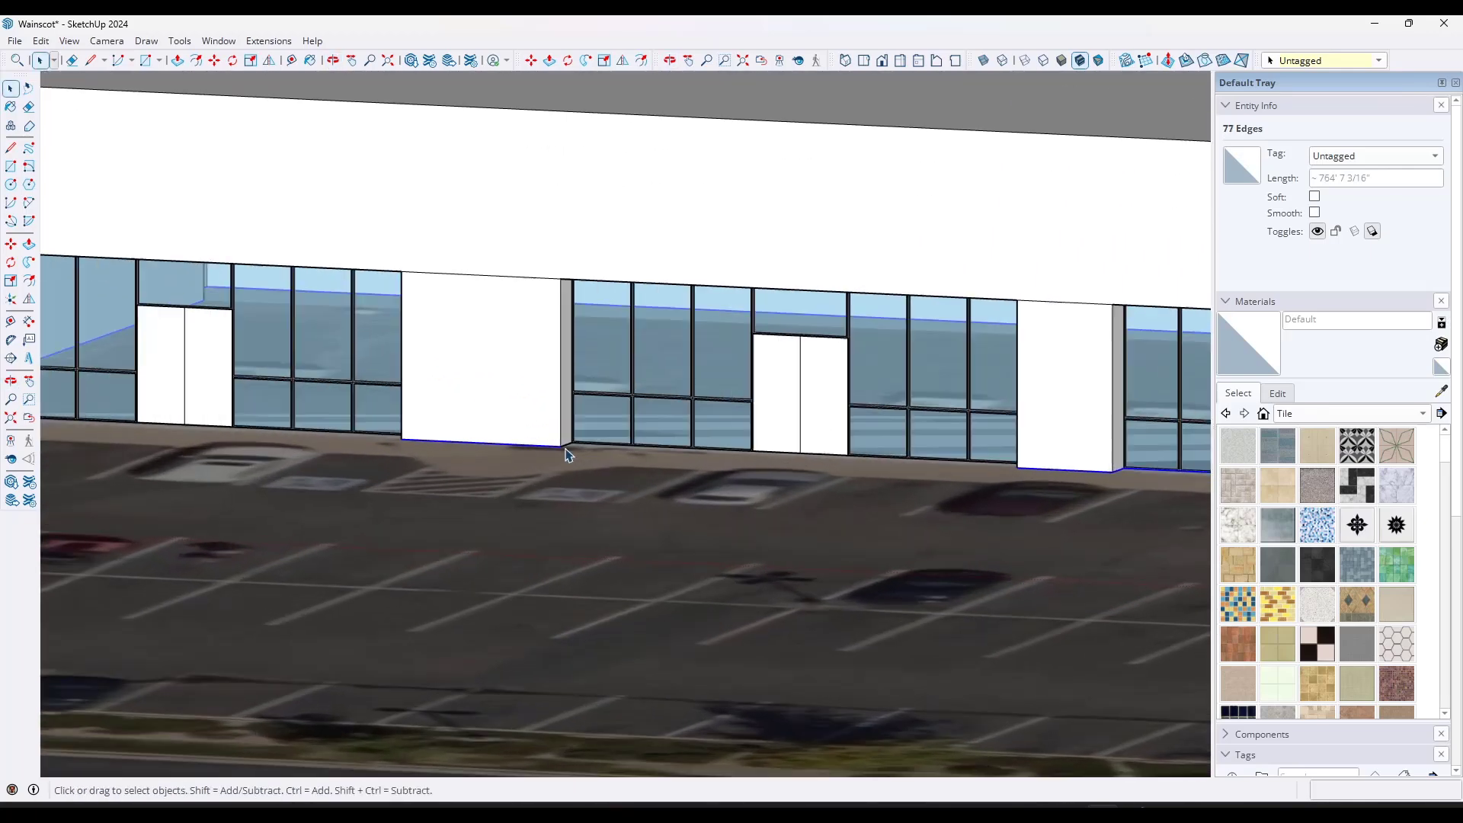
scroll(549, 453, down, 2)
scroll(546, 454, down, 3)
middle_drag(660, 463, 706, 455)
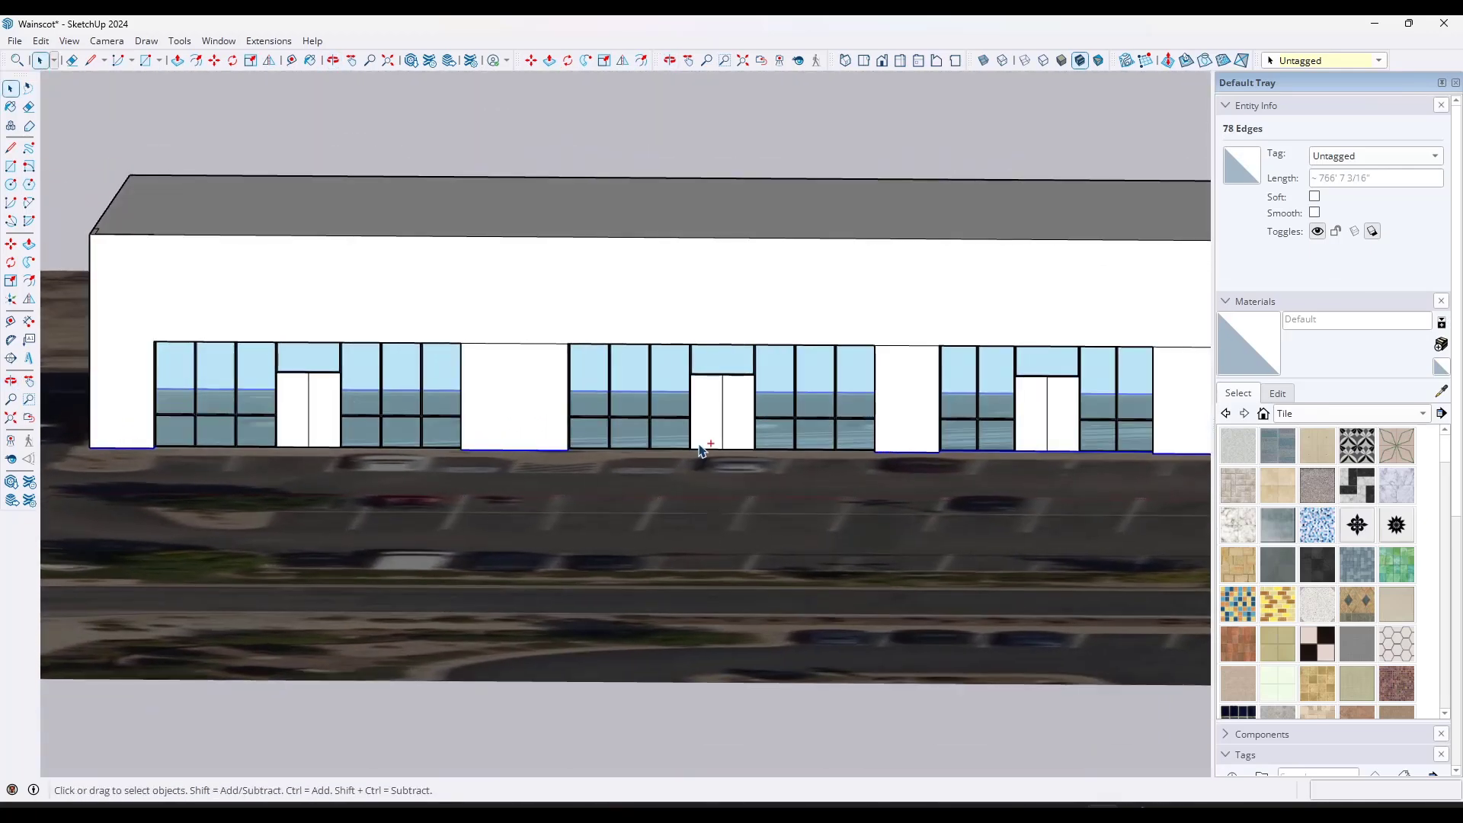
Step: Remove the base edges of the third and fourth glazed storefronts from the selection
scroll(424, 441, down, 4)
scroll(788, 428, up, 2)
scroll(862, 466, up, 2)
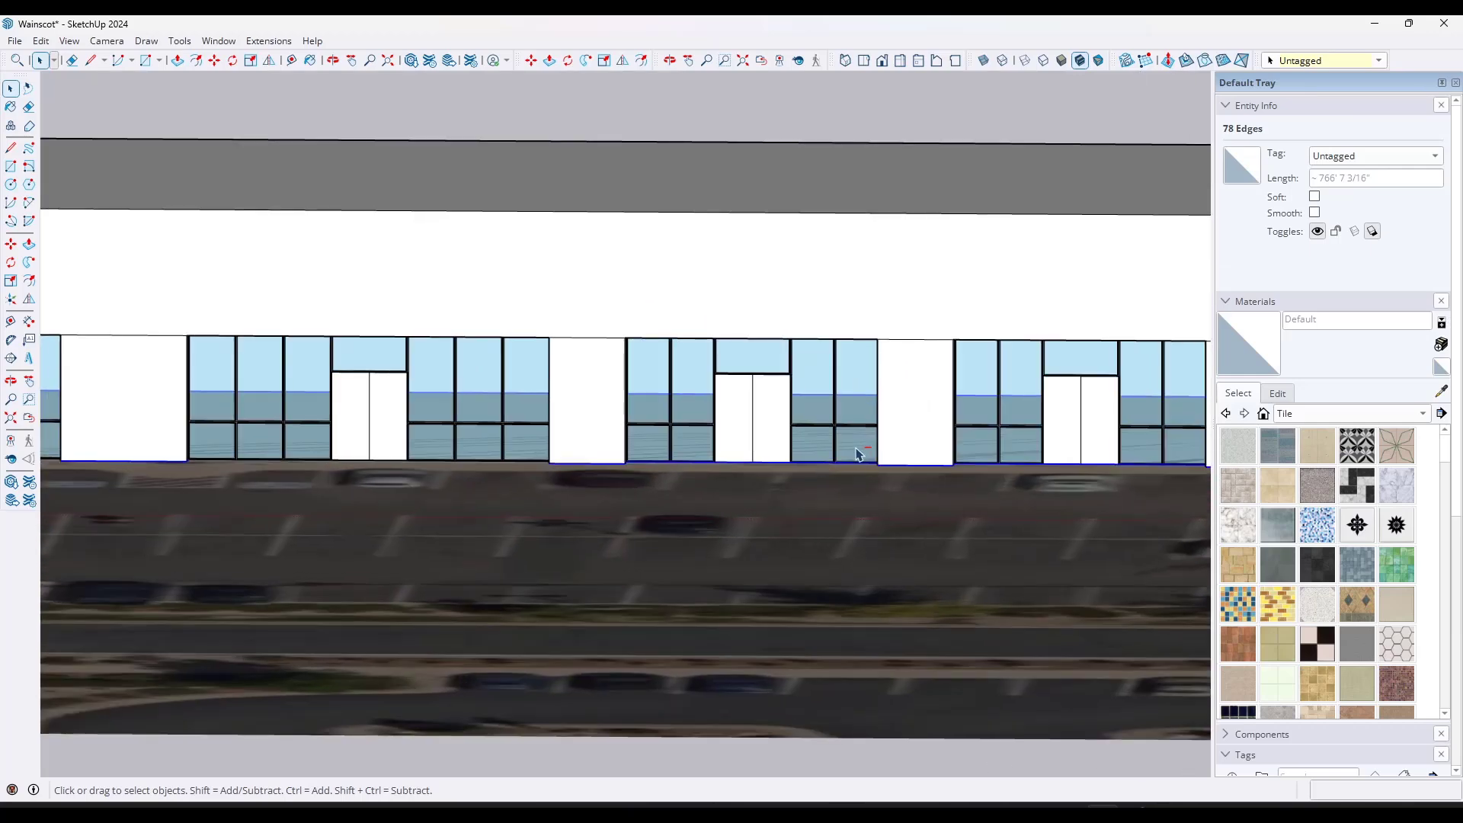
ctrl+shift+drag(656, 495, 646, 493)
scroll(604, 480, down, 3)
scroll(962, 447, up, 4)
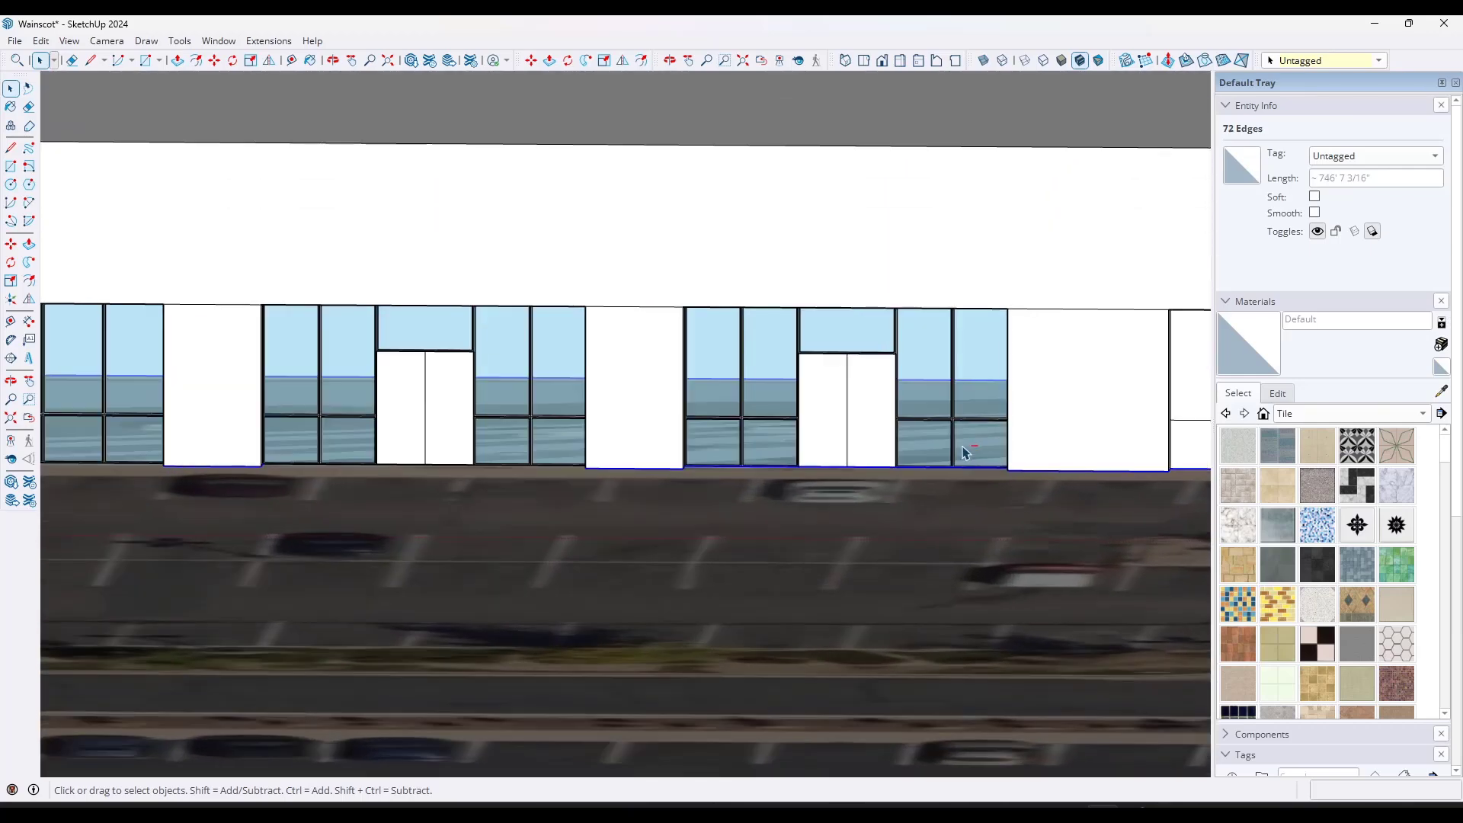
ctrl+shift+drag(736, 483, 699, 483)
Step: Deselect the base edges of the storefront wrapping the first inside corner and of the middle storefront on the angled wall
scroll(457, 404, down, 4)
scroll(871, 424, up, 3)
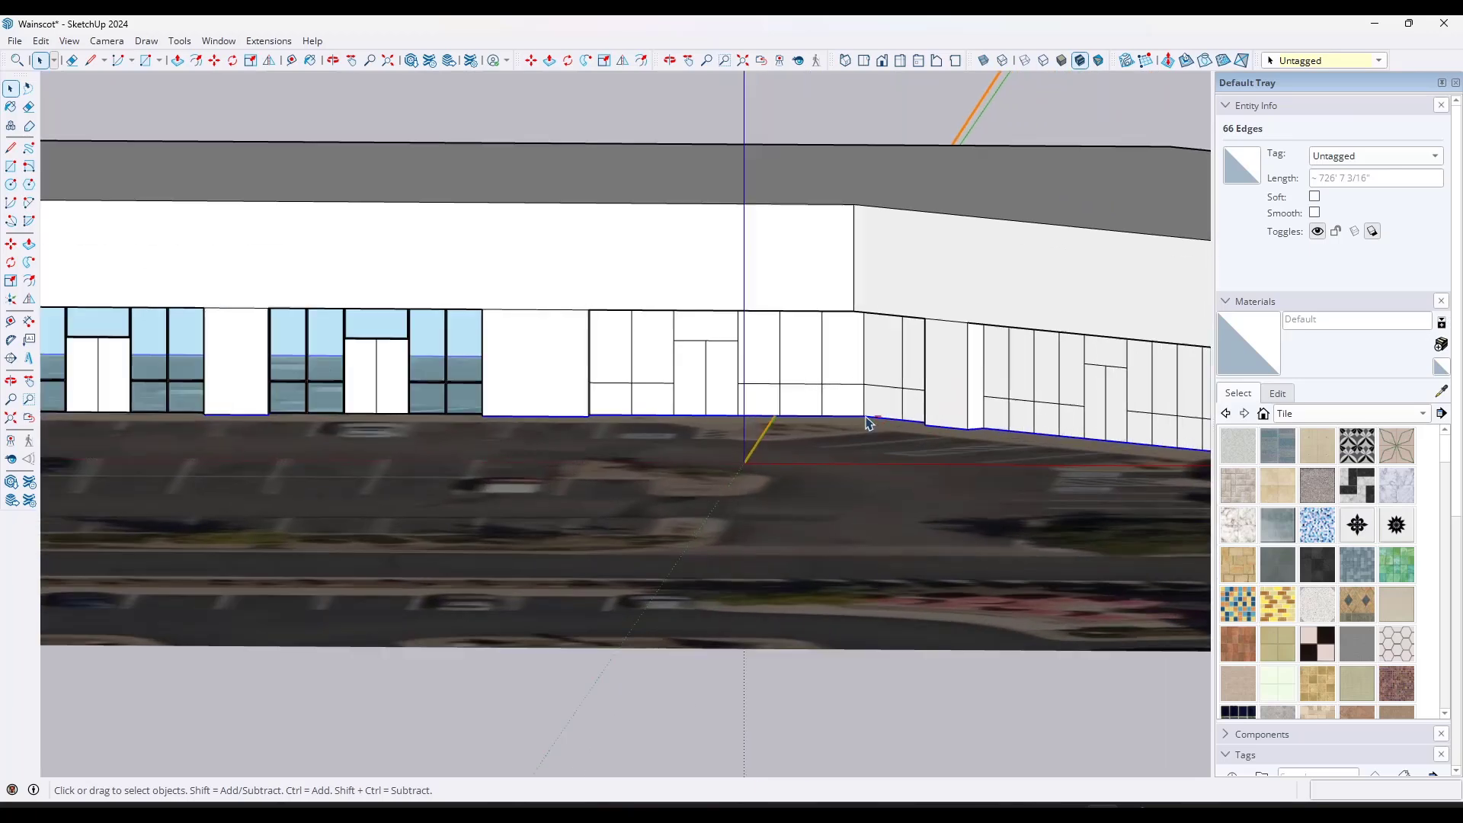
ctrl+shift+drag(570, 440, 568, 439)
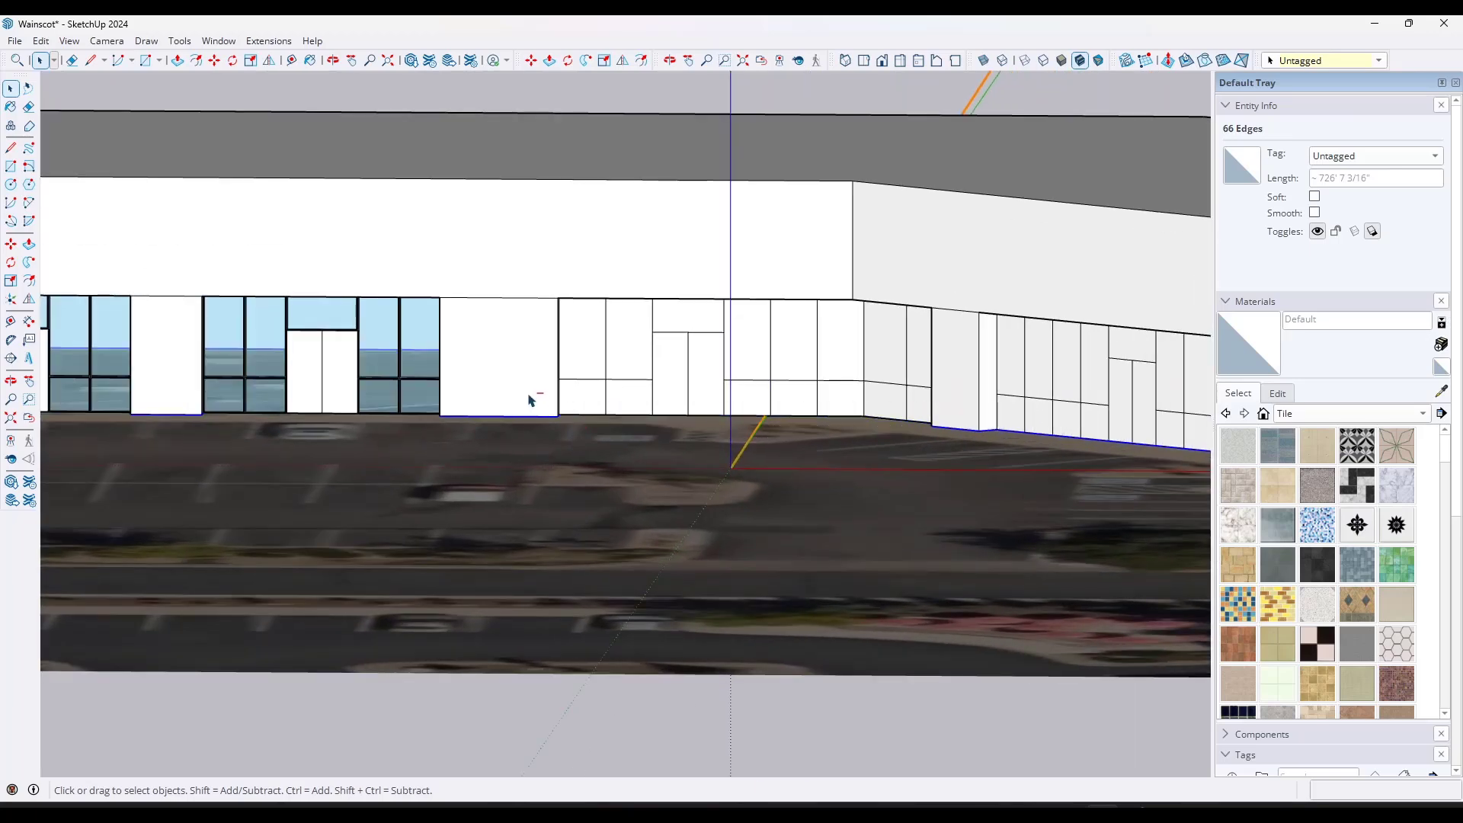
scroll(621, 405, down, 3)
scroll(973, 435, up, 4)
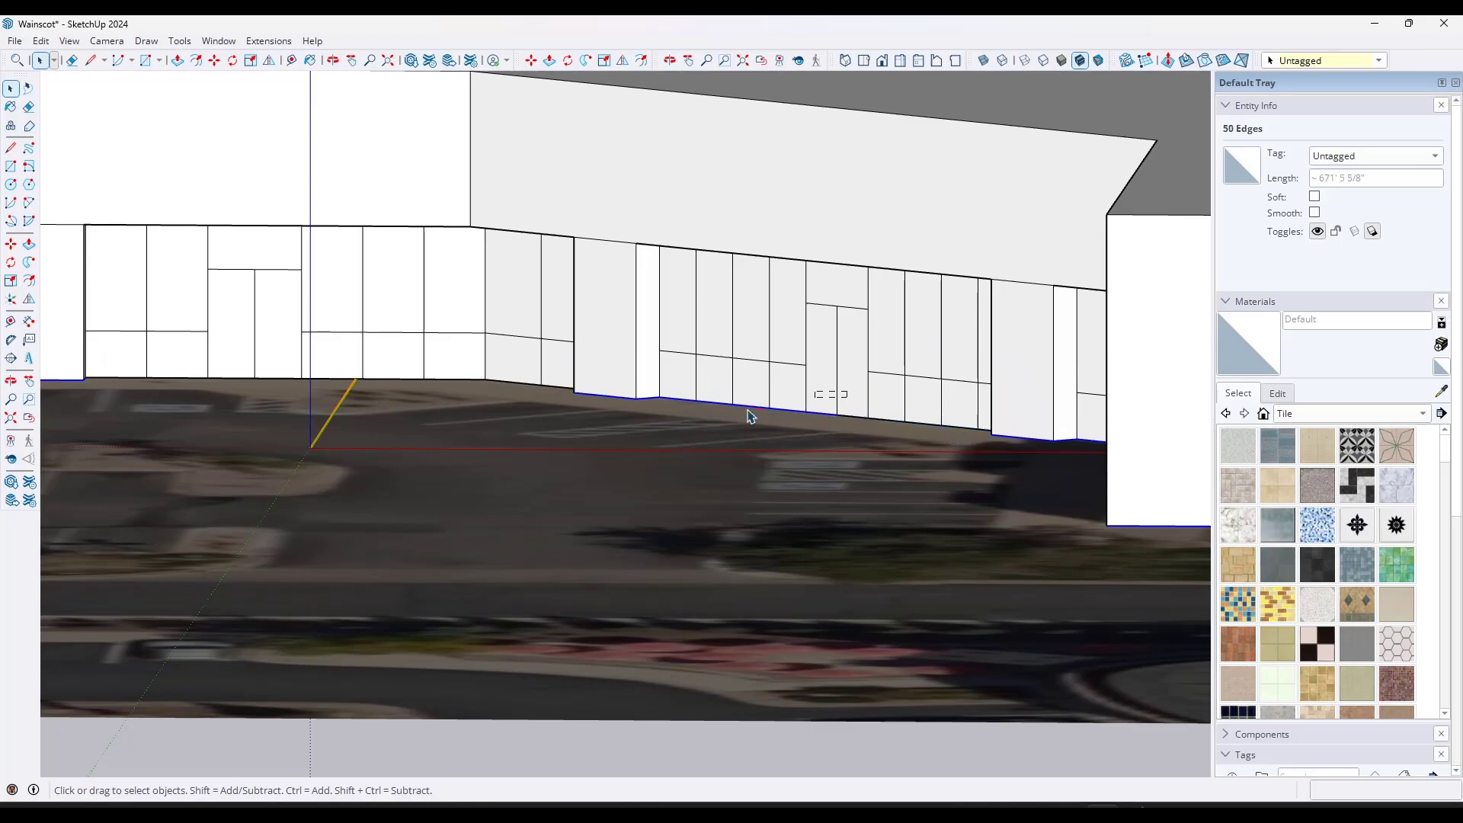
scroll(670, 446, down, 3)
Step: Deselect the base edges of the unglazed storefront wrapping the second inside corner, up to the end pier
middle_drag(754, 455, 1137, 428)
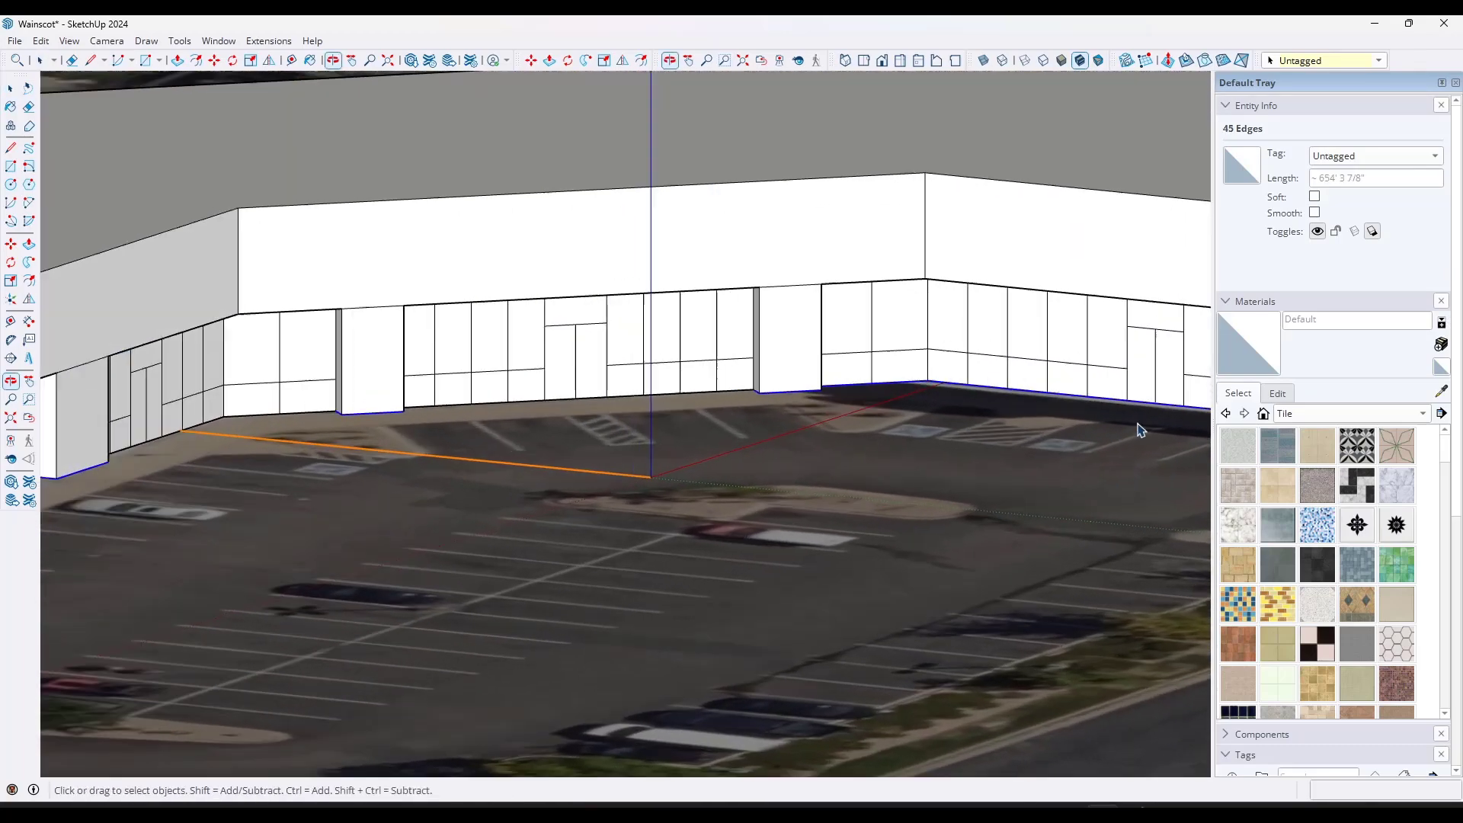
scroll(1138, 429, up, 1)
scroll(800, 404, down, 4)
scroll(905, 399, up, 4)
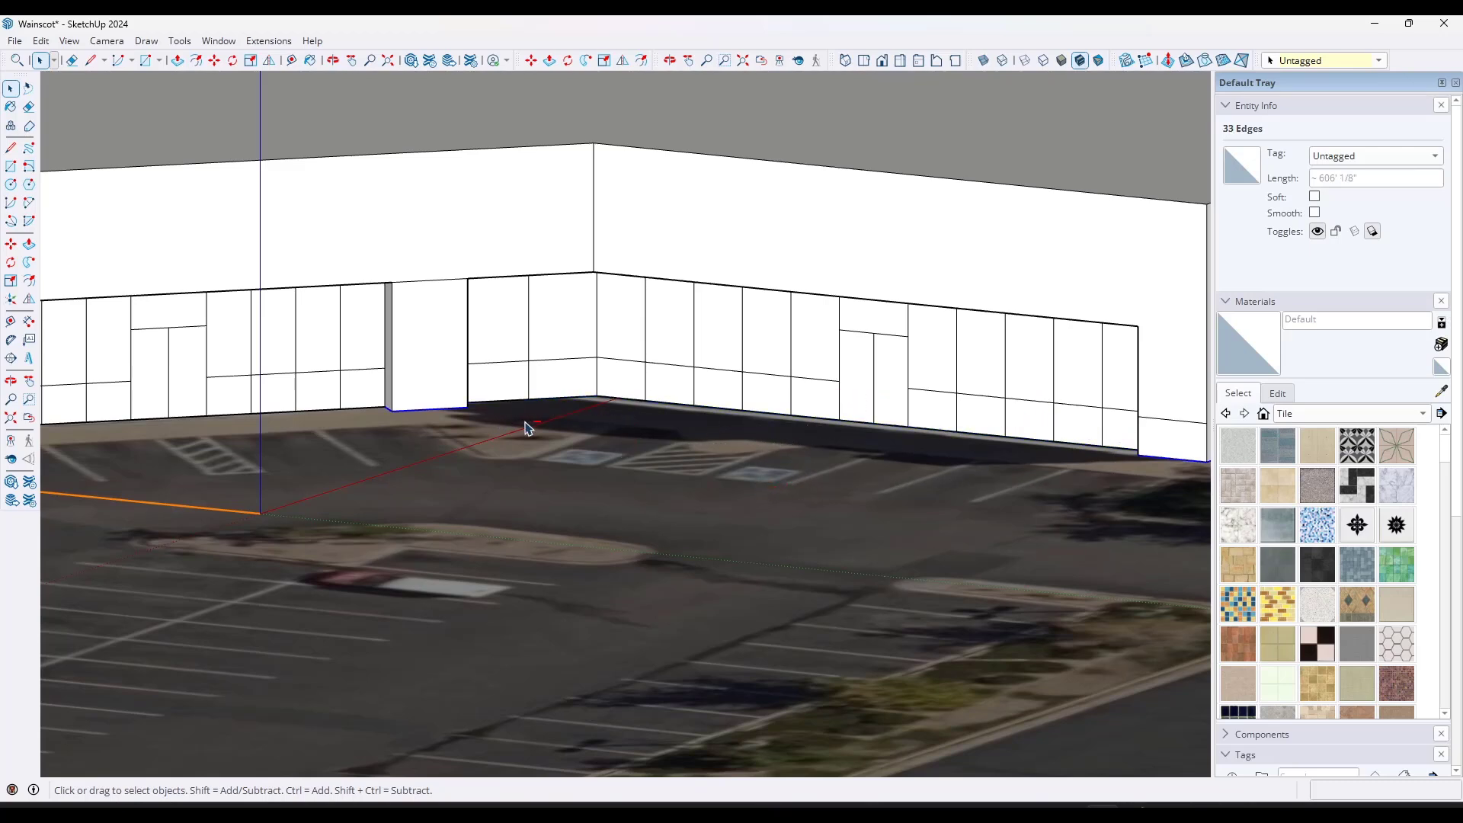
scroll(458, 444, down, 5)
middle_drag(868, 466, 761, 462)
scroll(777, 461, down, 3)
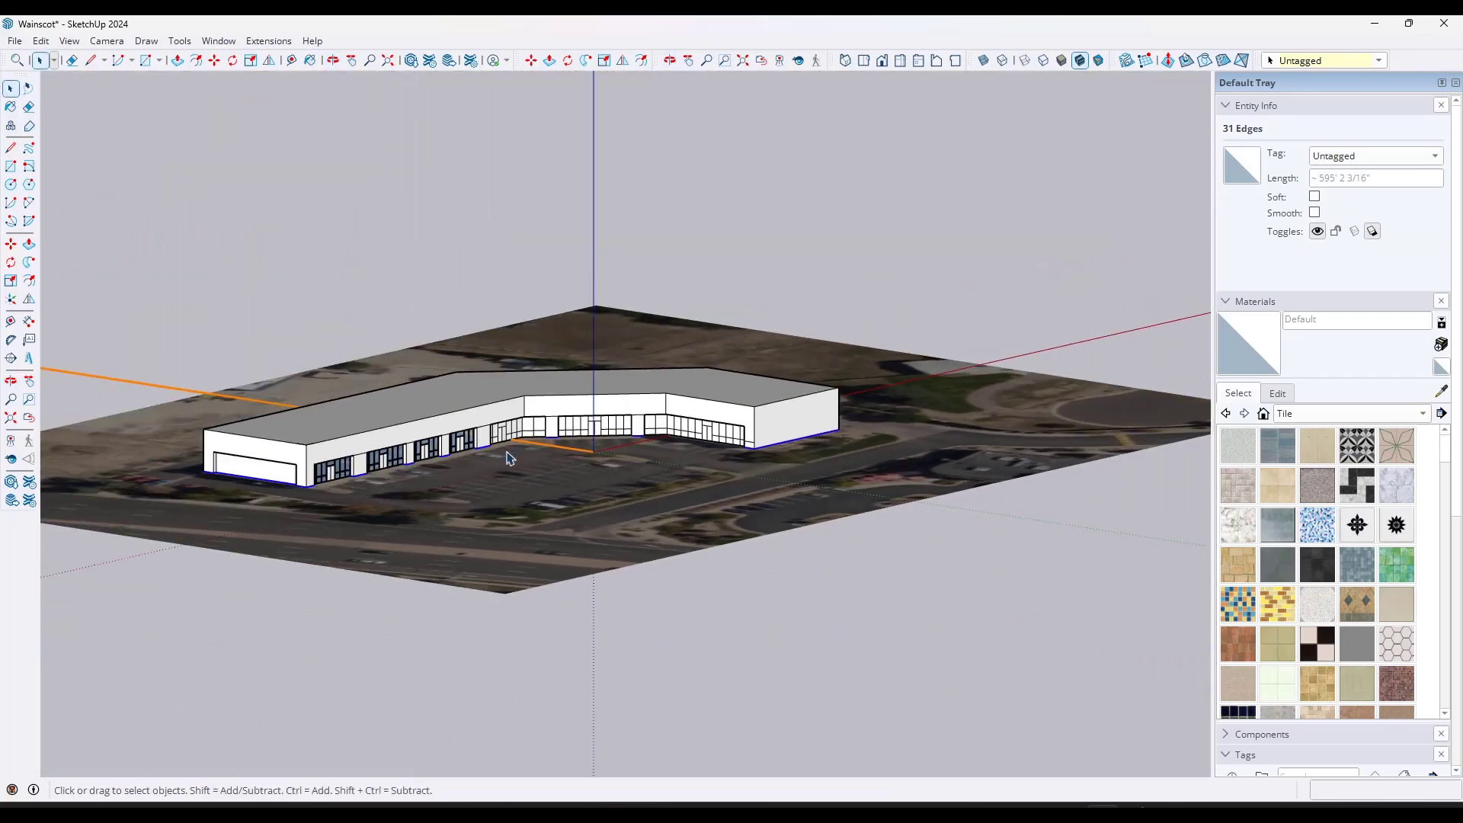
Step: Deselect the base edge of the wide recessed opening in the building's end wall
middle_drag(400, 455, 481, 457)
scroll(294, 490, up, 5)
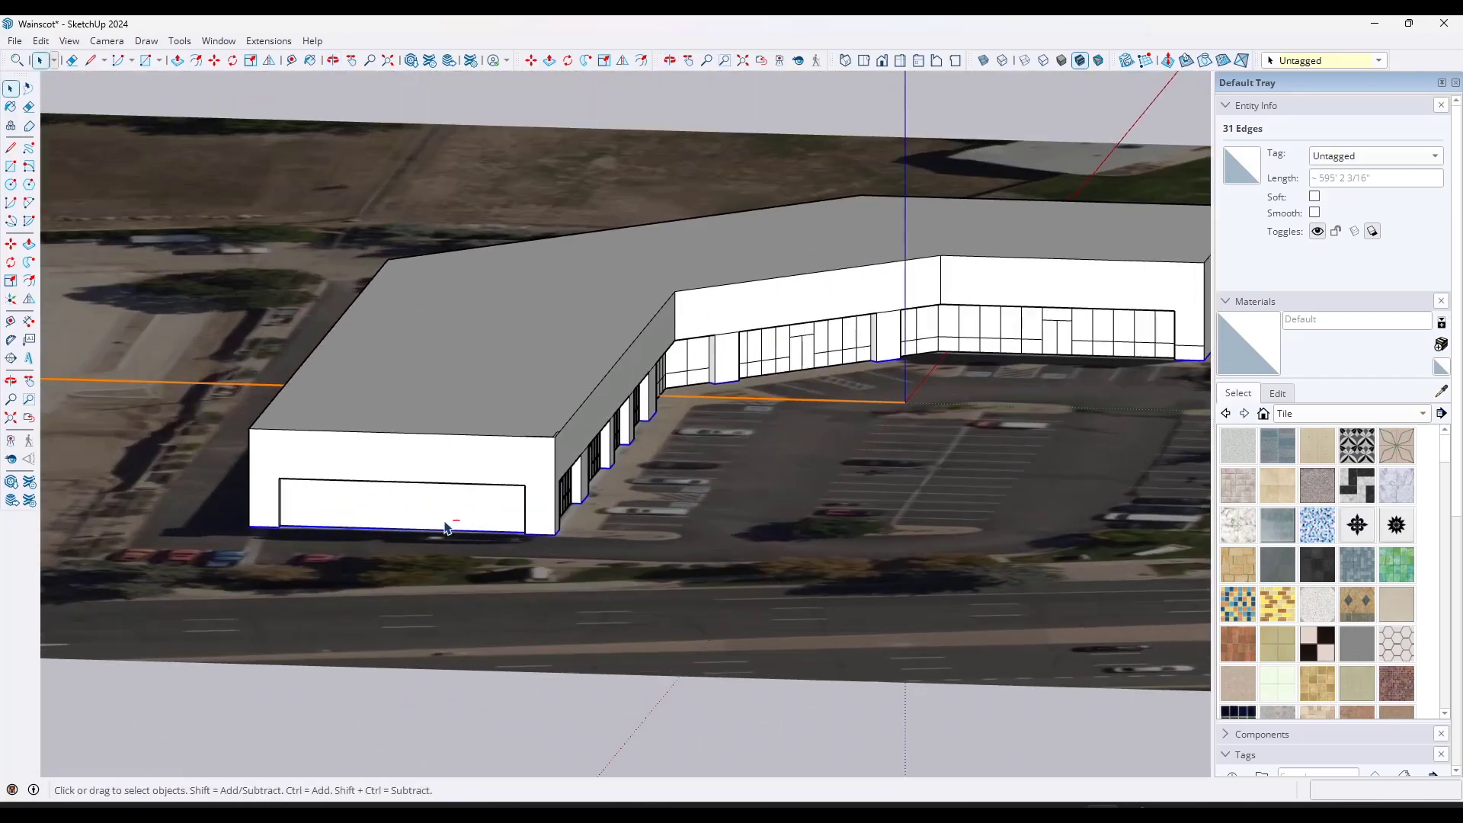
ctrl+shift+click(446, 527)
scroll(574, 555, down, 2)
middle_drag(574, 555, 544, 463)
scroll(545, 463, up, 4)
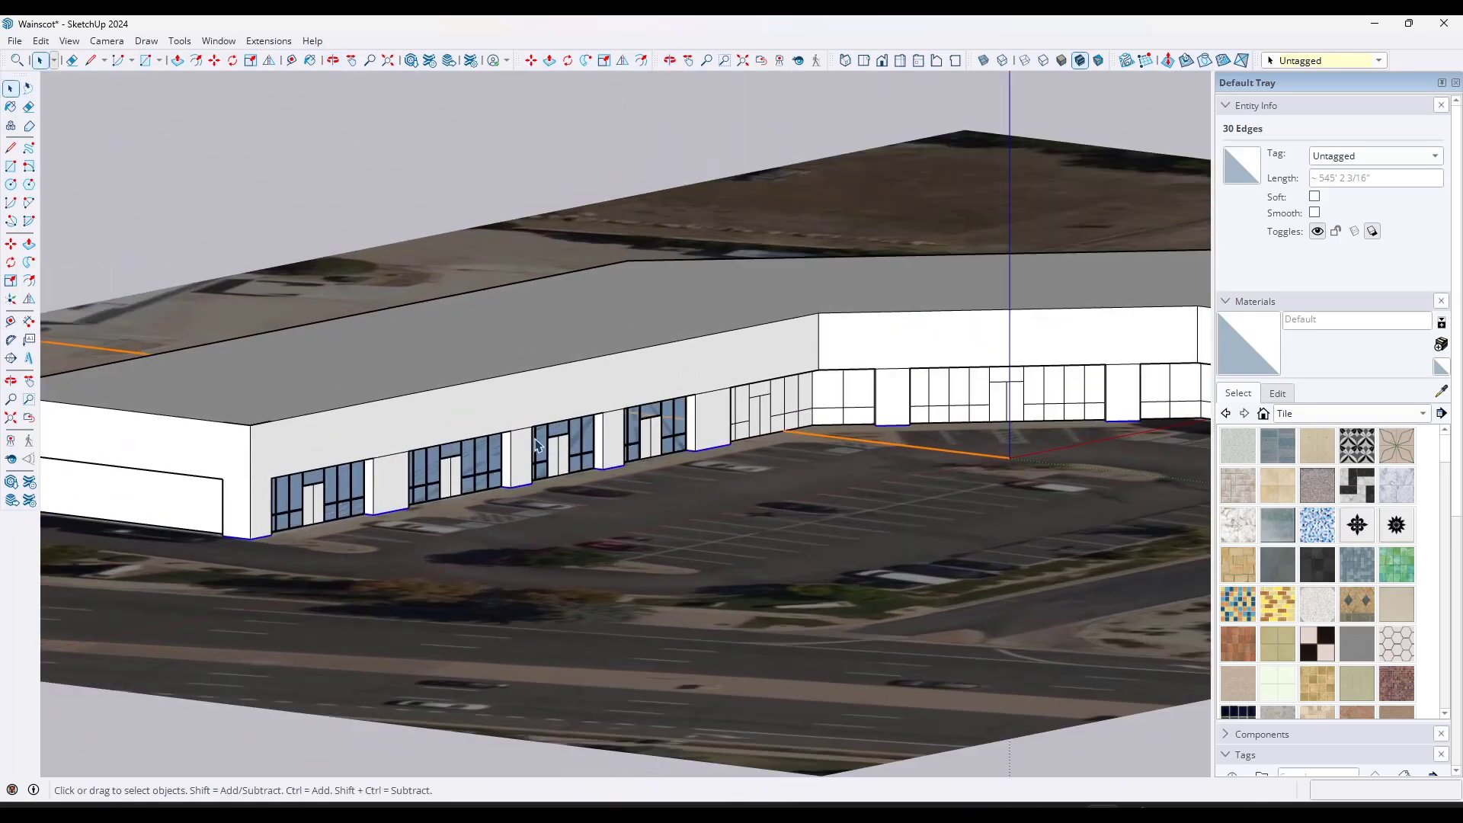
Step: Copy the selected base edges 3' straight up from the building's front corner to form the wainscot line
scroll(564, 473, down, 3)
scroll(272, 537, up, 5)
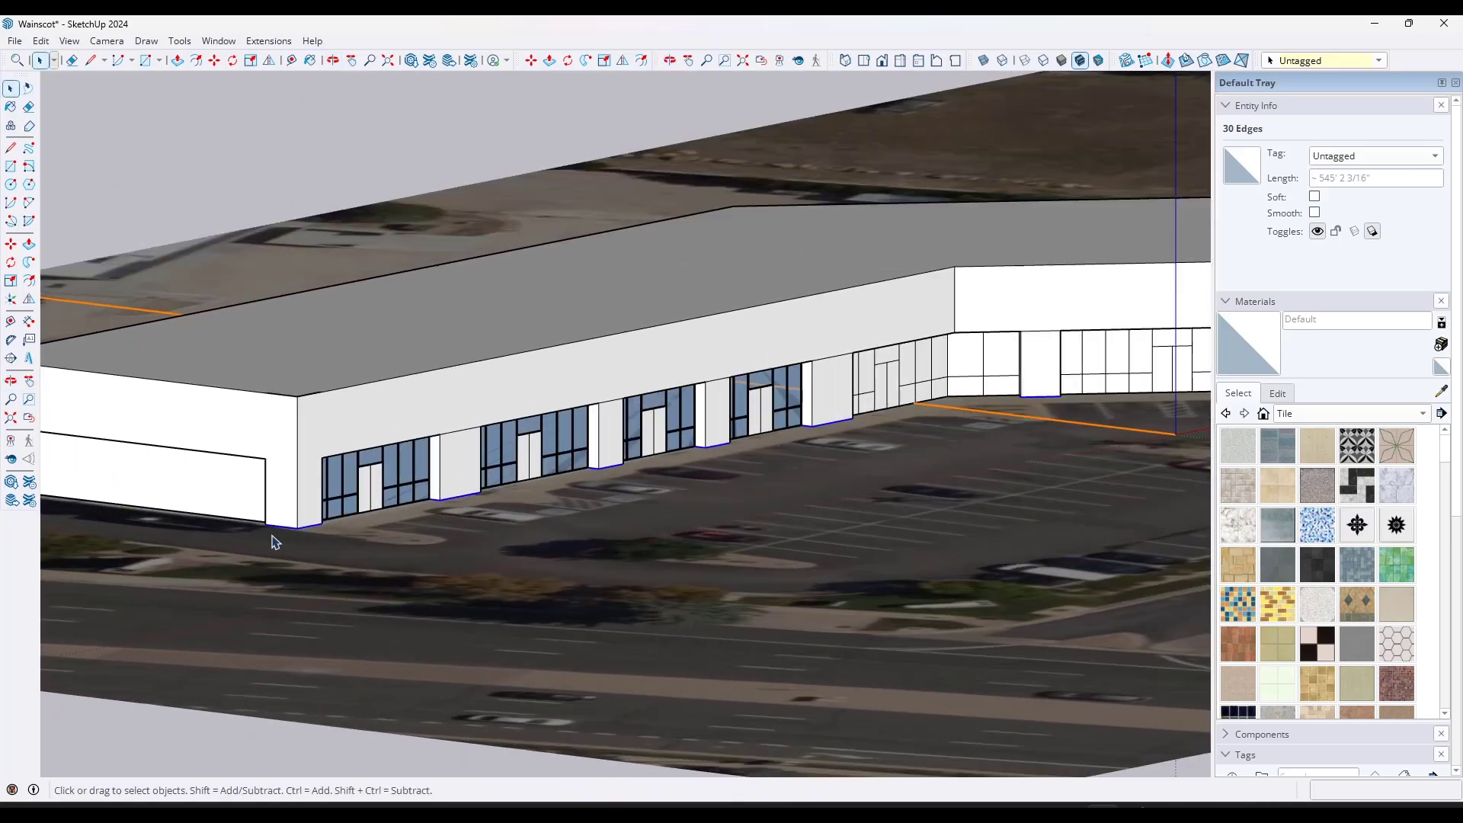
key(m)
click(309, 526)
key(ctrl)
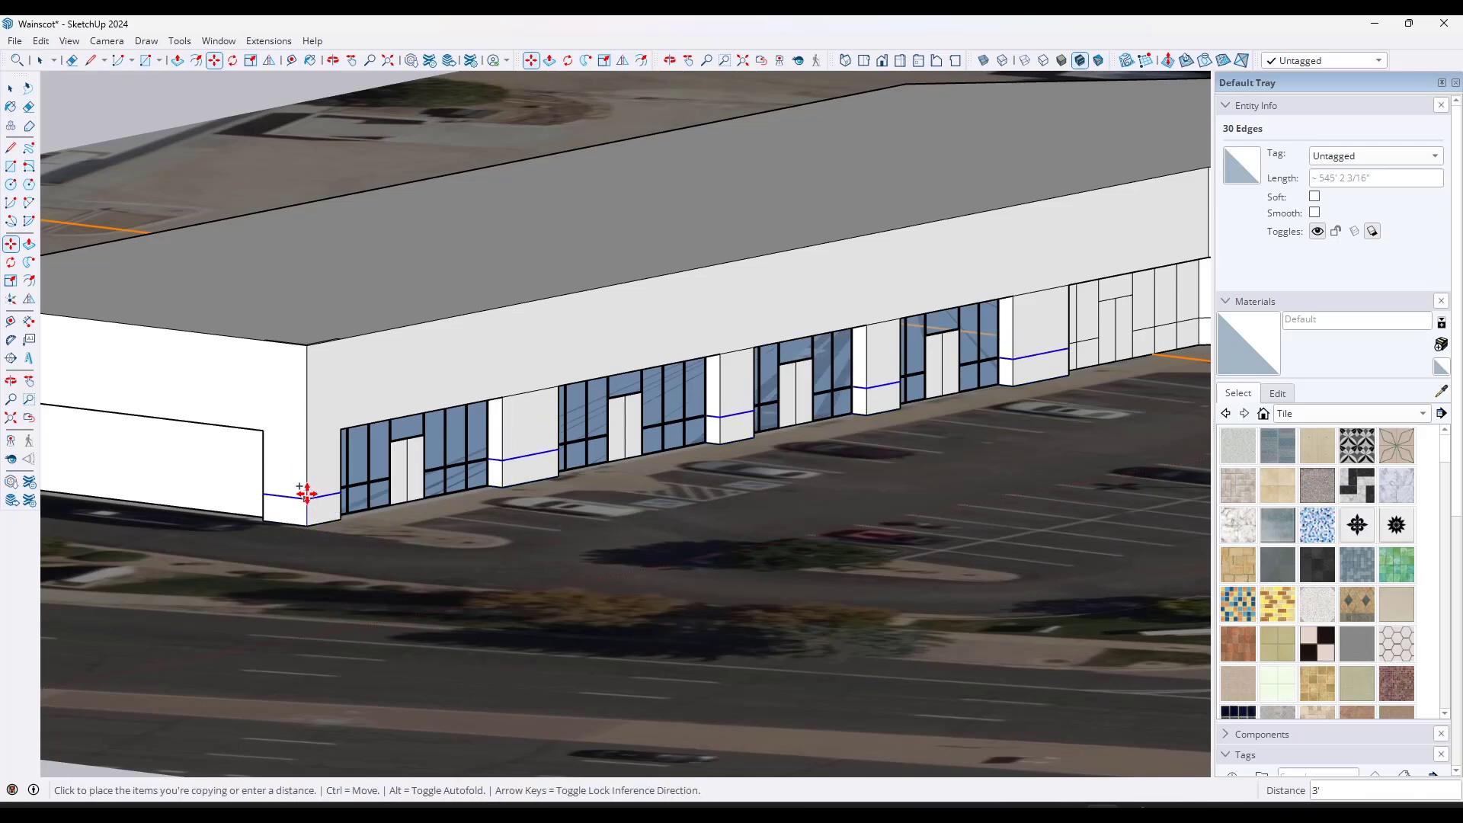
click(305, 494)
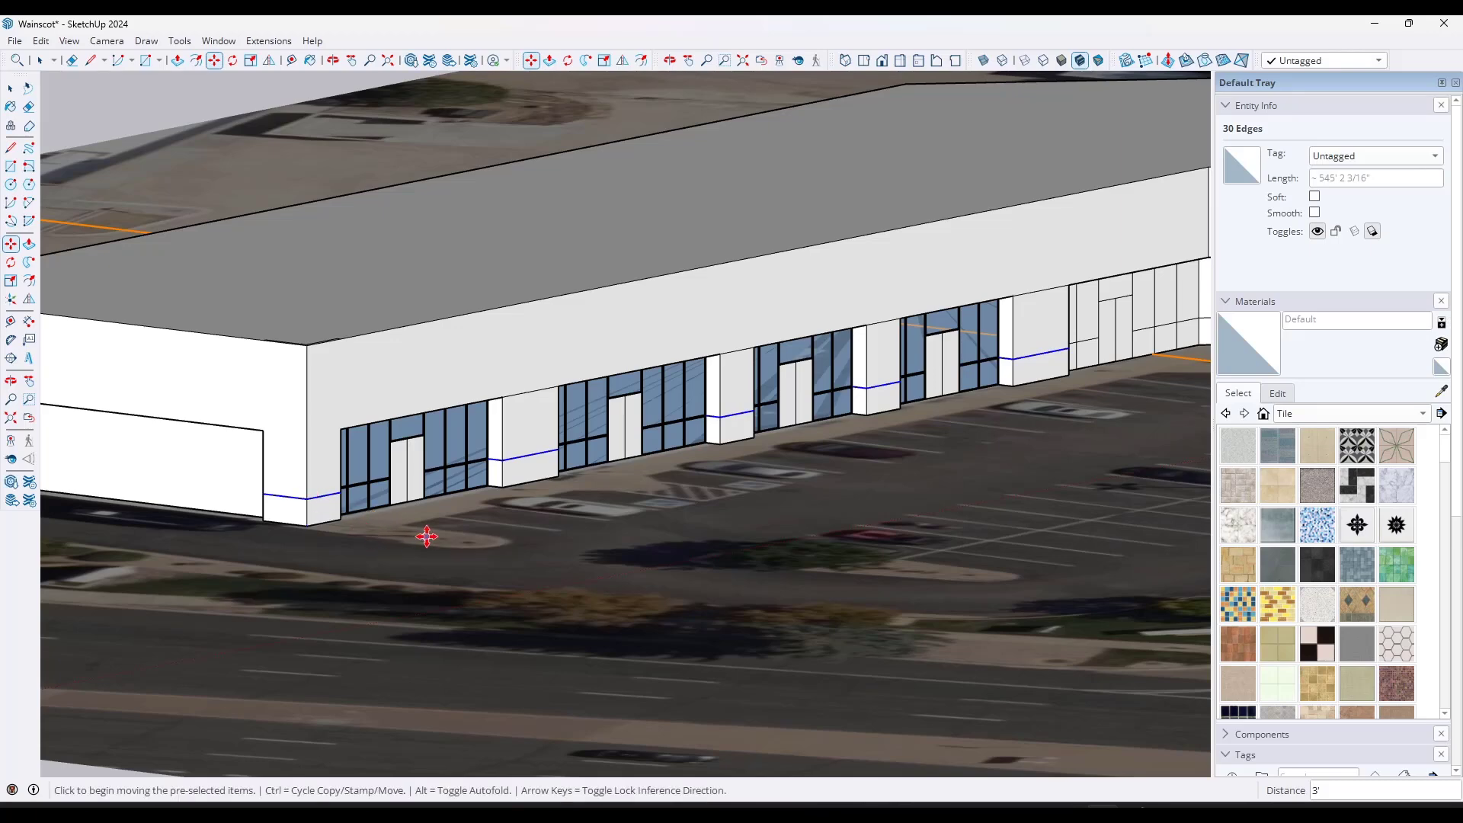
Step: Check that the wainscot band forms separate faces on the corner pier, the end wall and along the storefront piers
scroll(353, 499, down, 3)
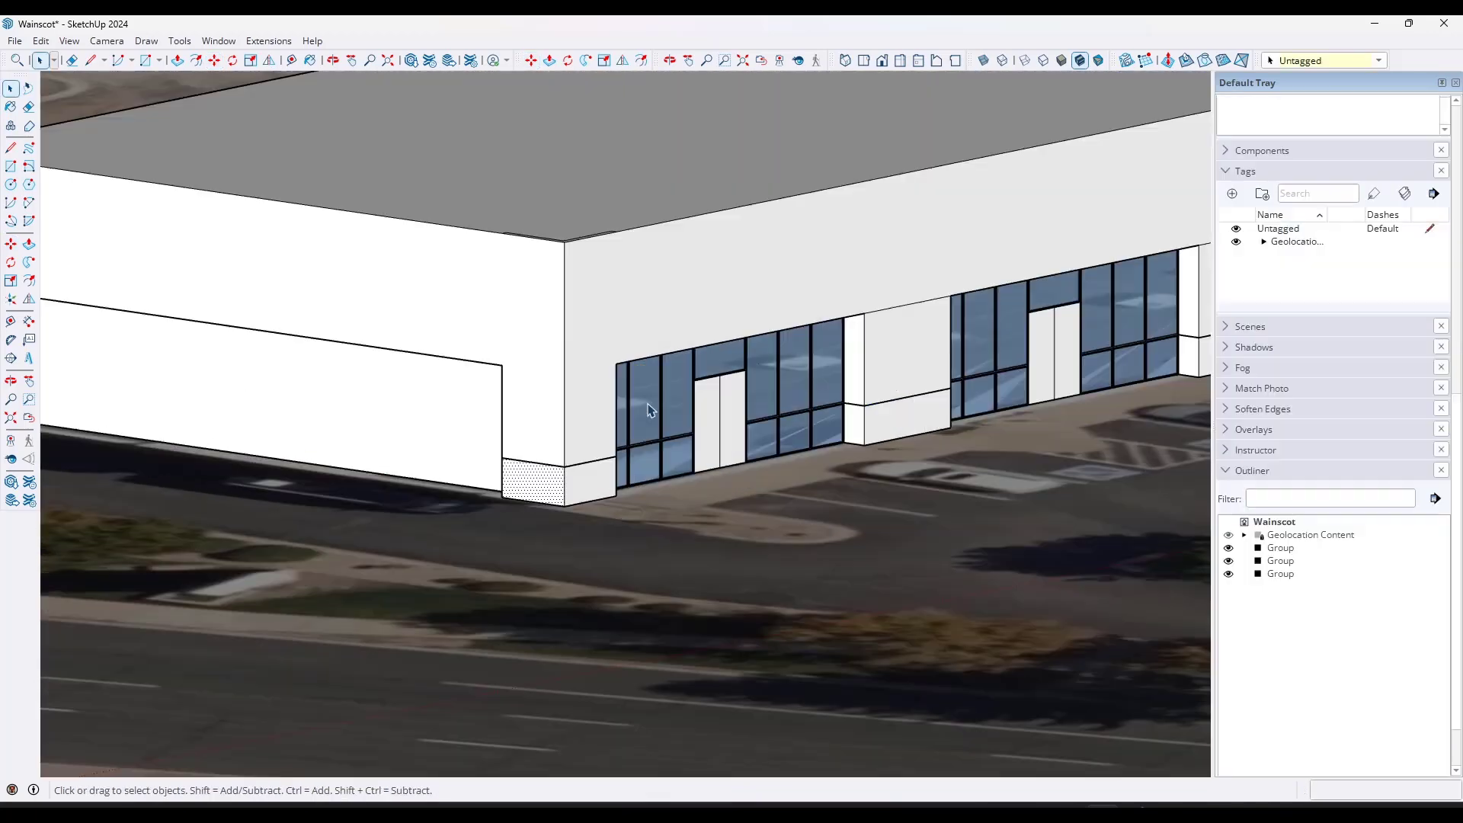
scroll(534, 415, down, 2)
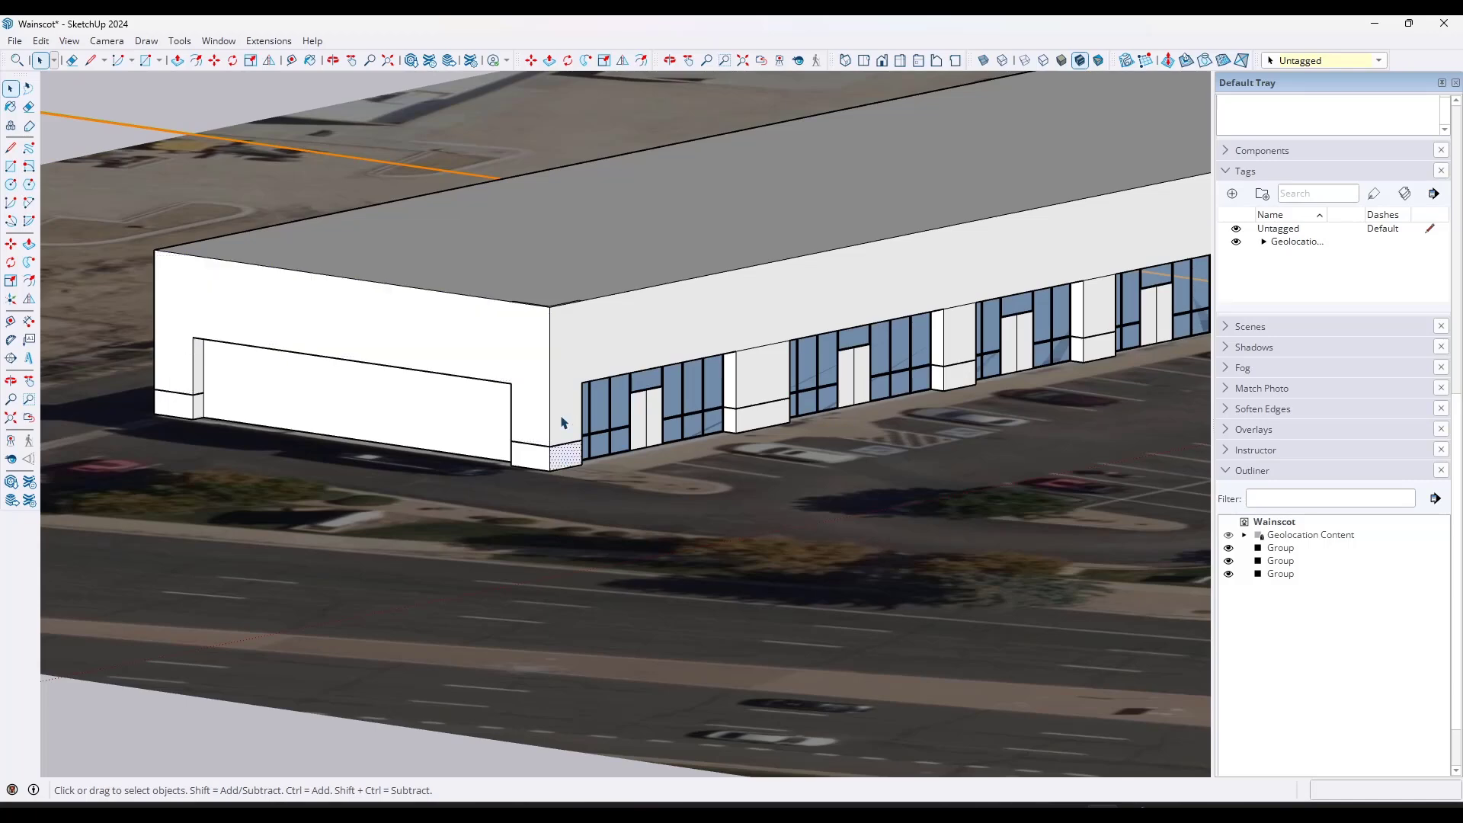
click(530, 463)
scroll(532, 461, down, 3)
middle_drag(533, 426, 519, 358)
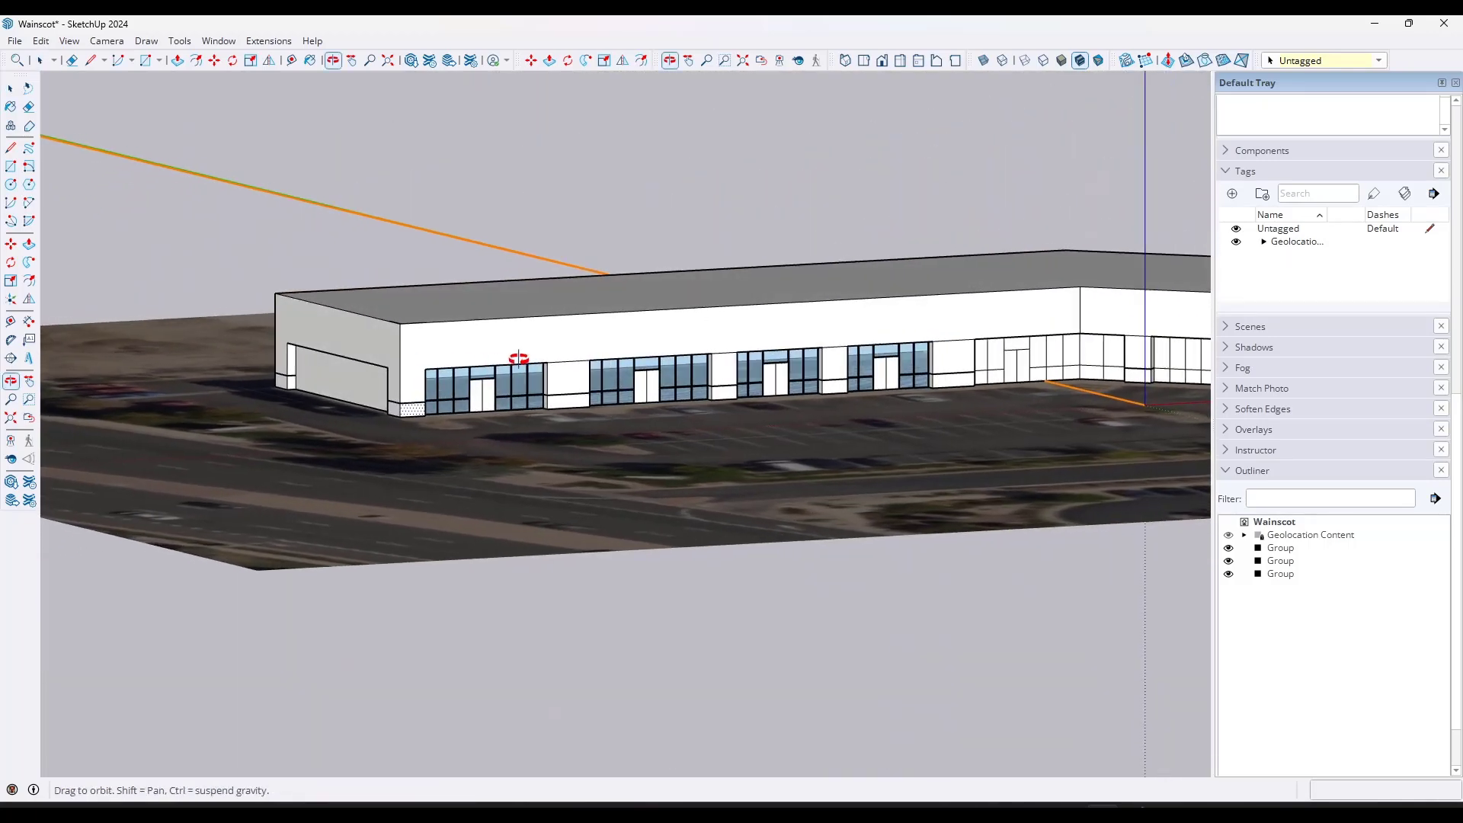
scroll(457, 396, up, 5)
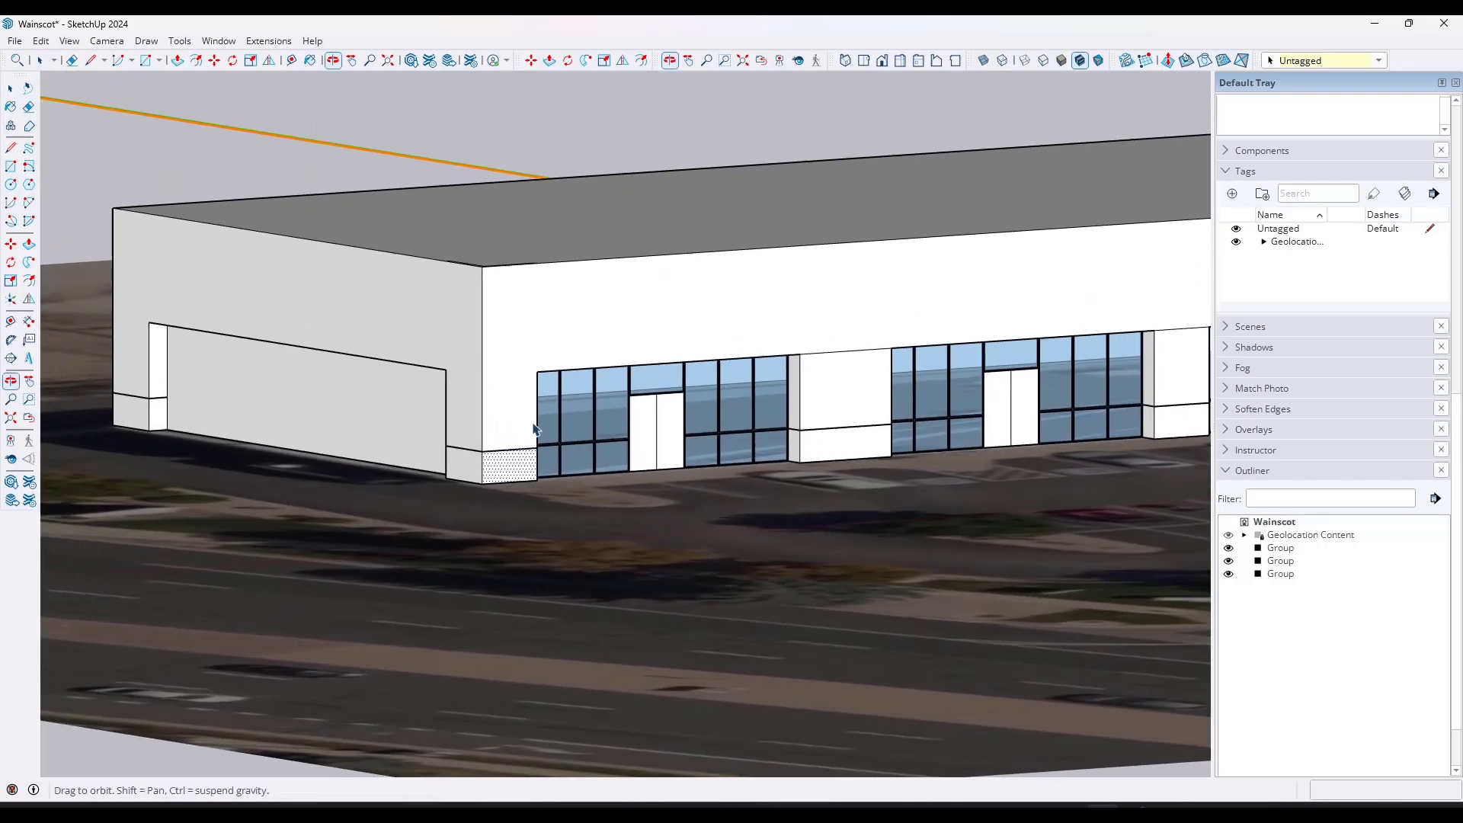
scroll(533, 429, up, 3)
Step: Switch the camera back to perspective and fit the whole model in view
click(146, 40)
mouse_move(173, 42)
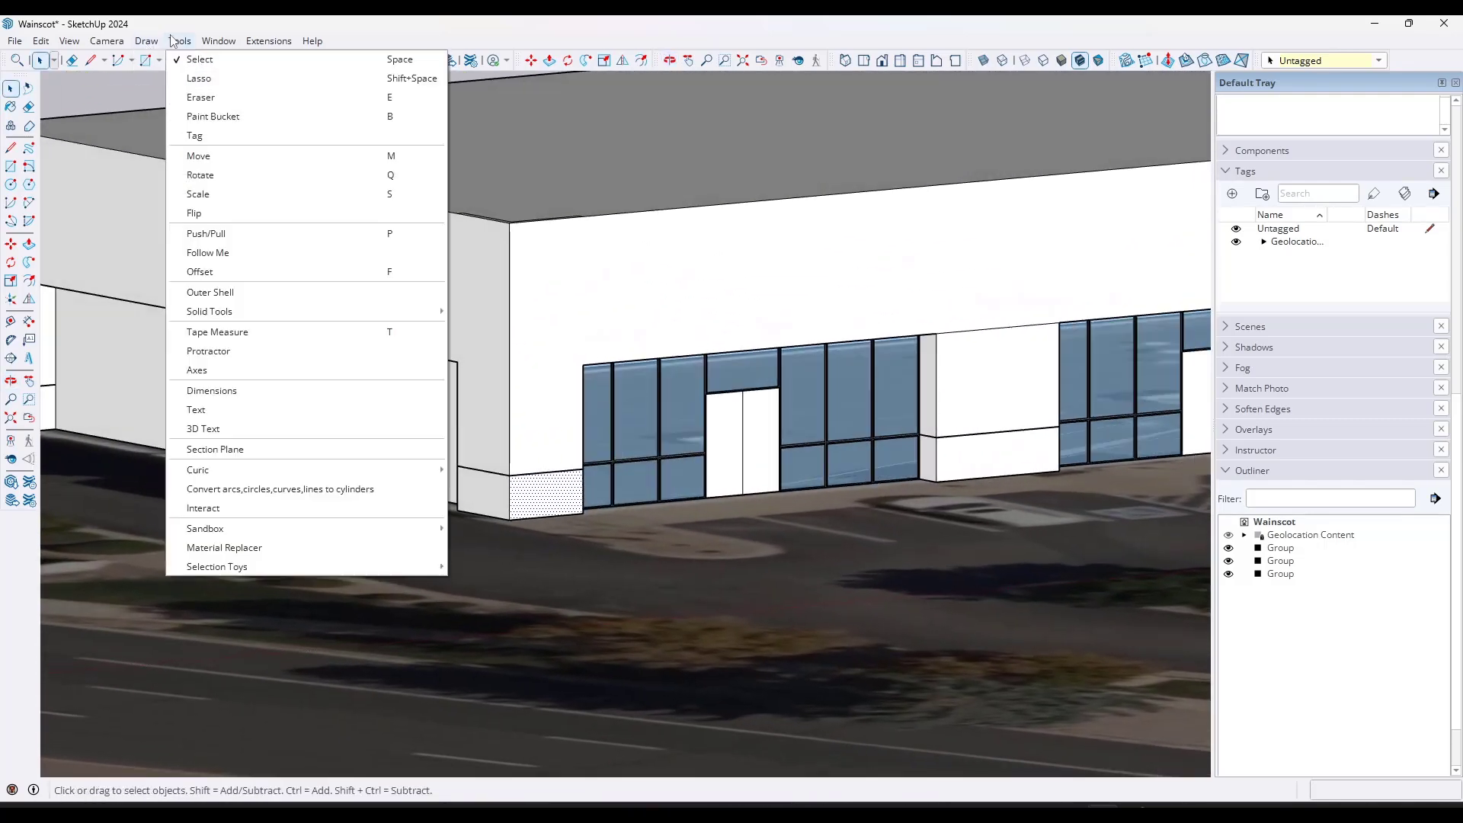
mouse_move(106, 43)
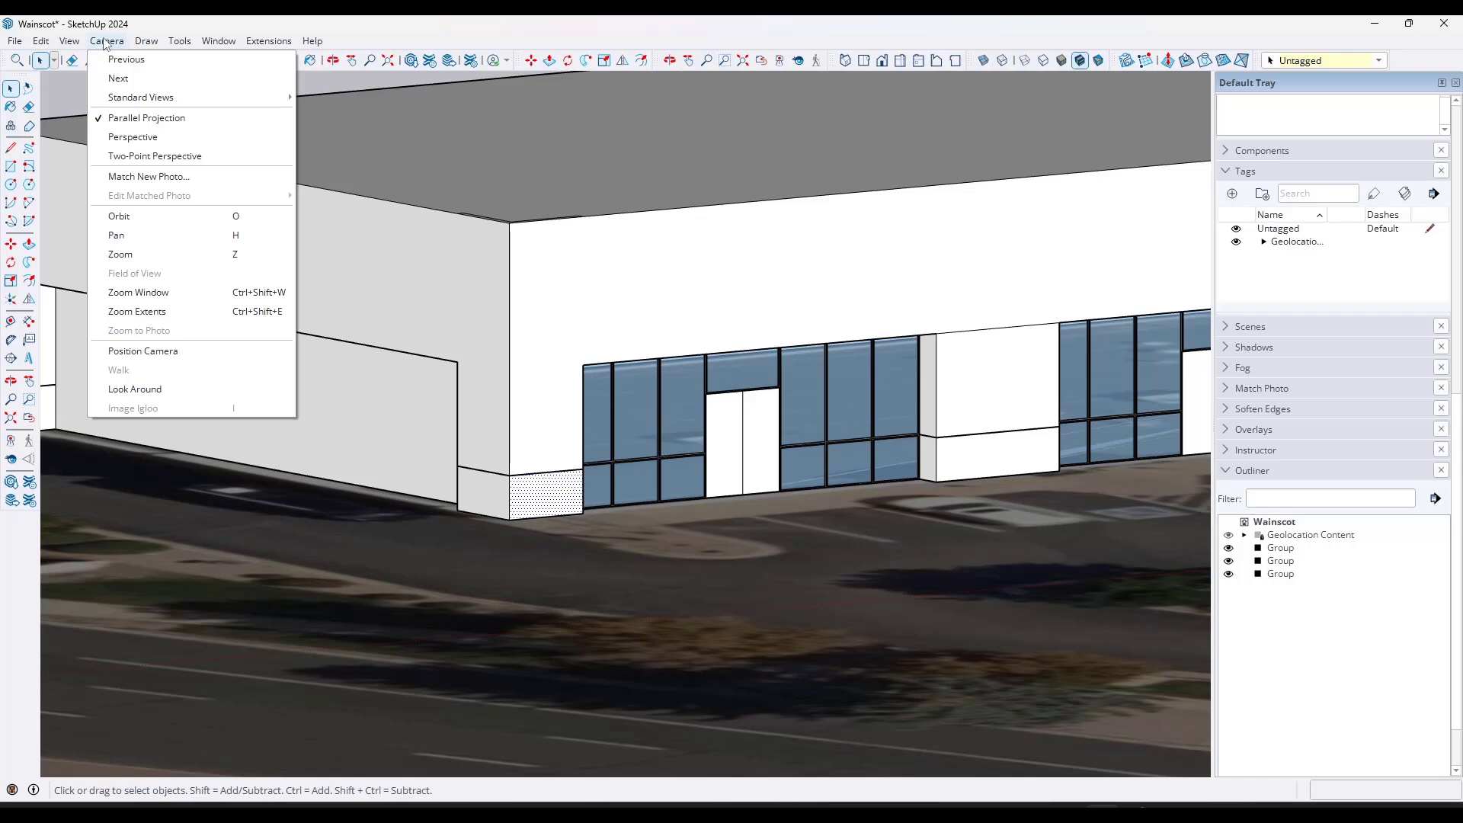
click(132, 136)
scroll(565, 352, down, 5)
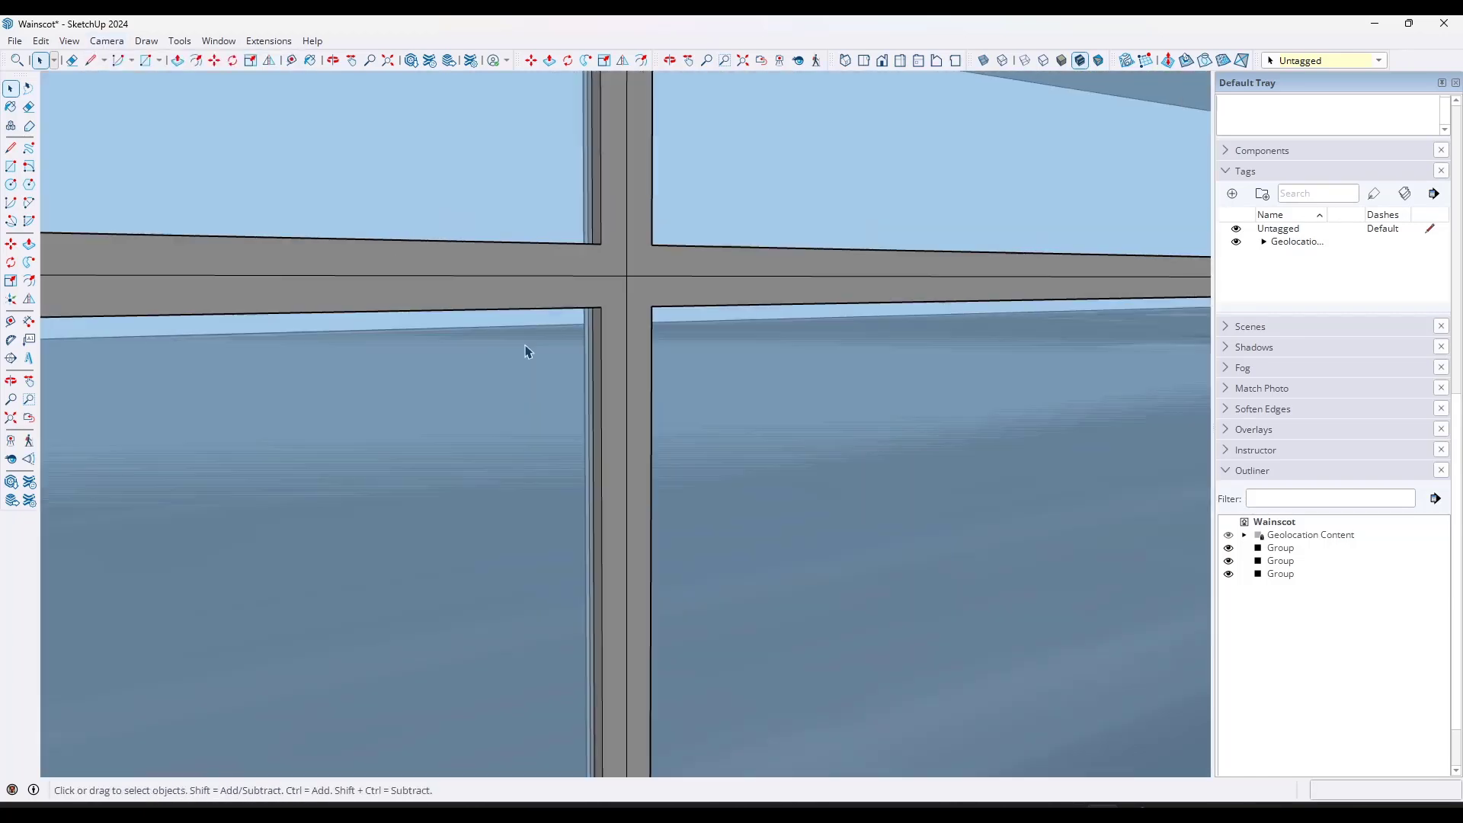
scroll(529, 352, down, 3)
click(10, 418)
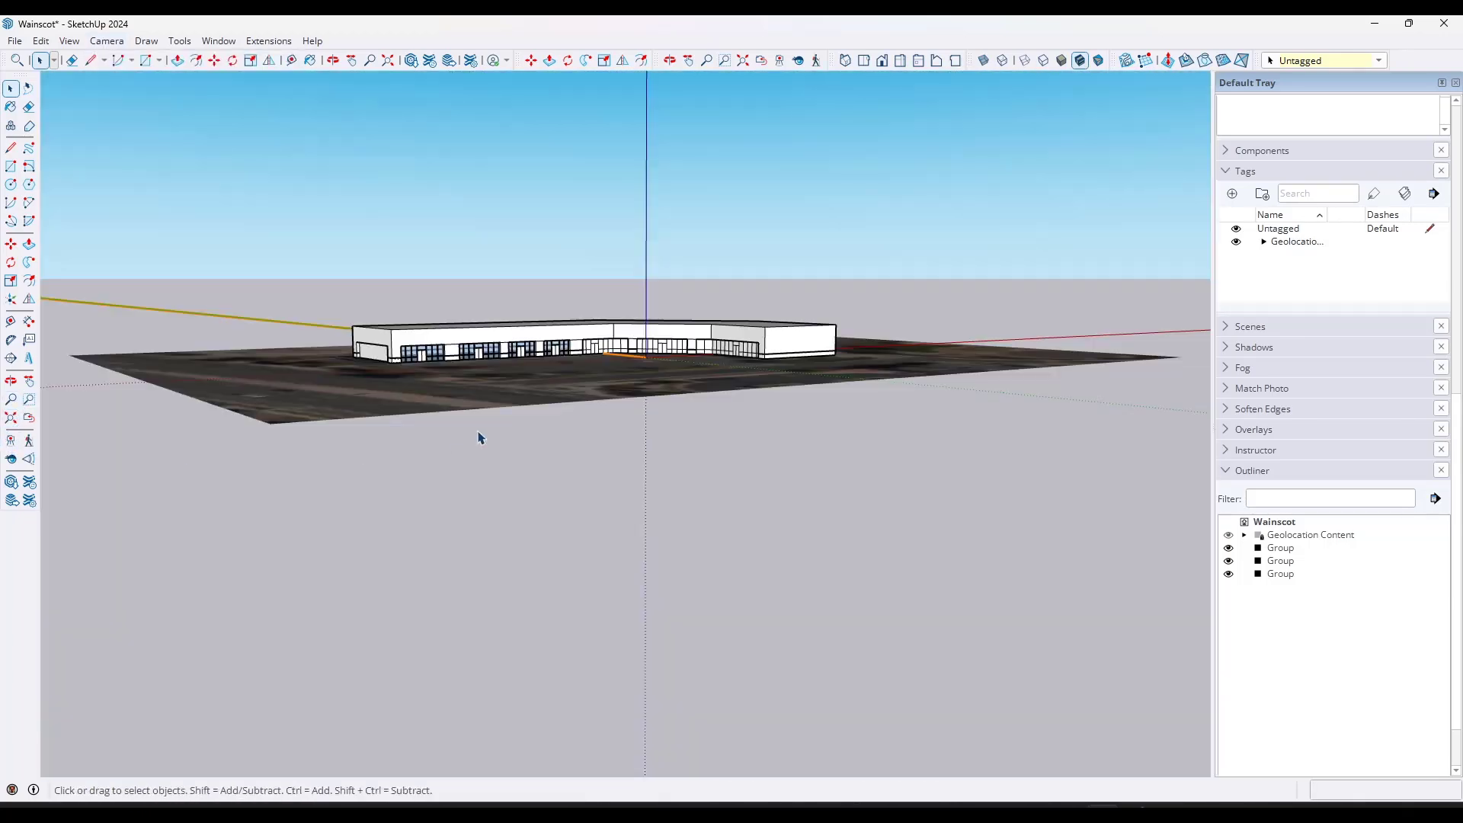
Step: Show the Architextures toolbar, open its texture library and shift the library window clear of it
scroll(480, 437, down, 2)
scroll(392, 360, up, 7)
middle_drag(602, 383, 619, 391)
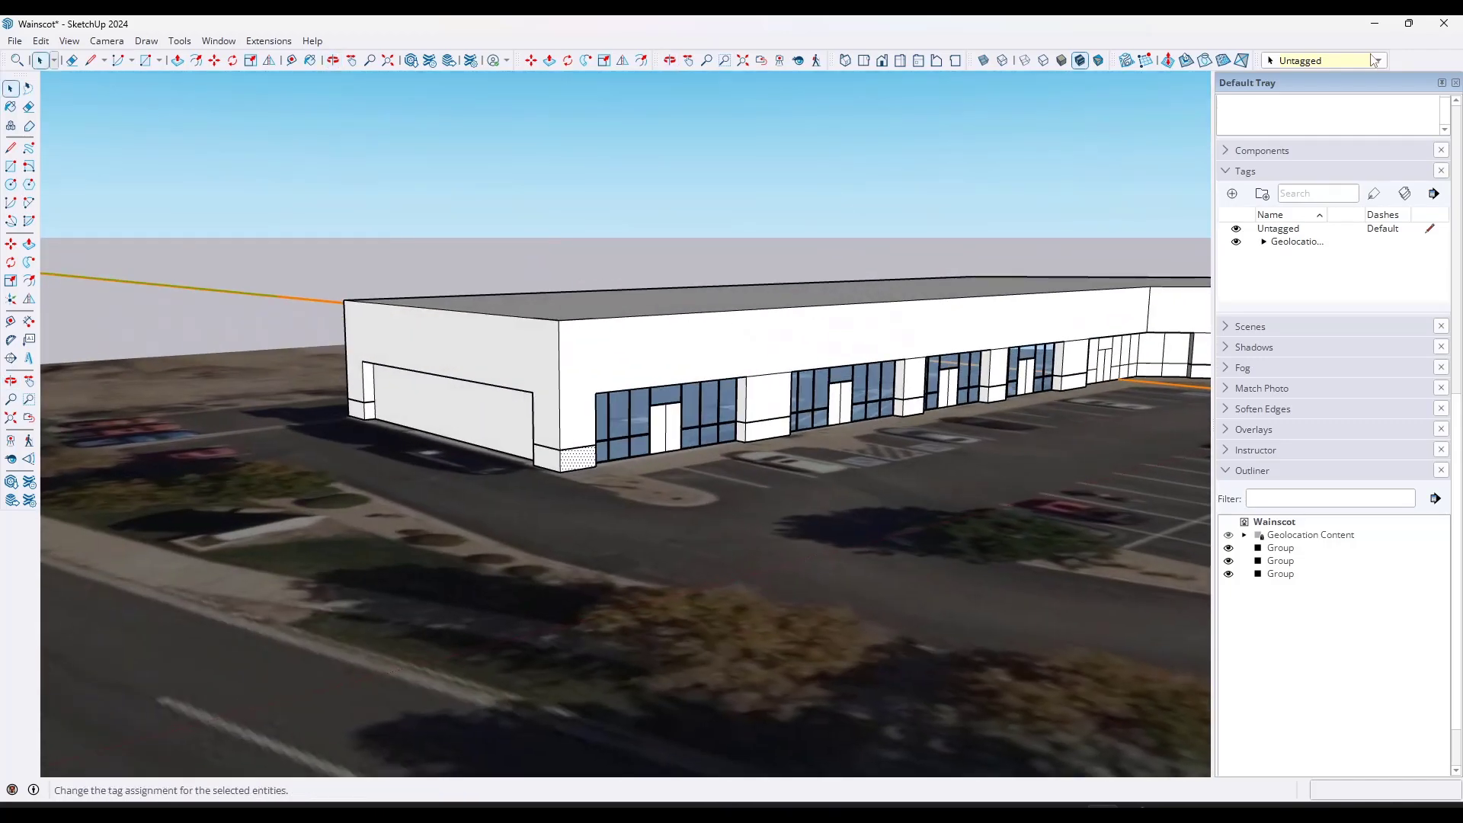
right_click(1410, 59)
click(1181, 122)
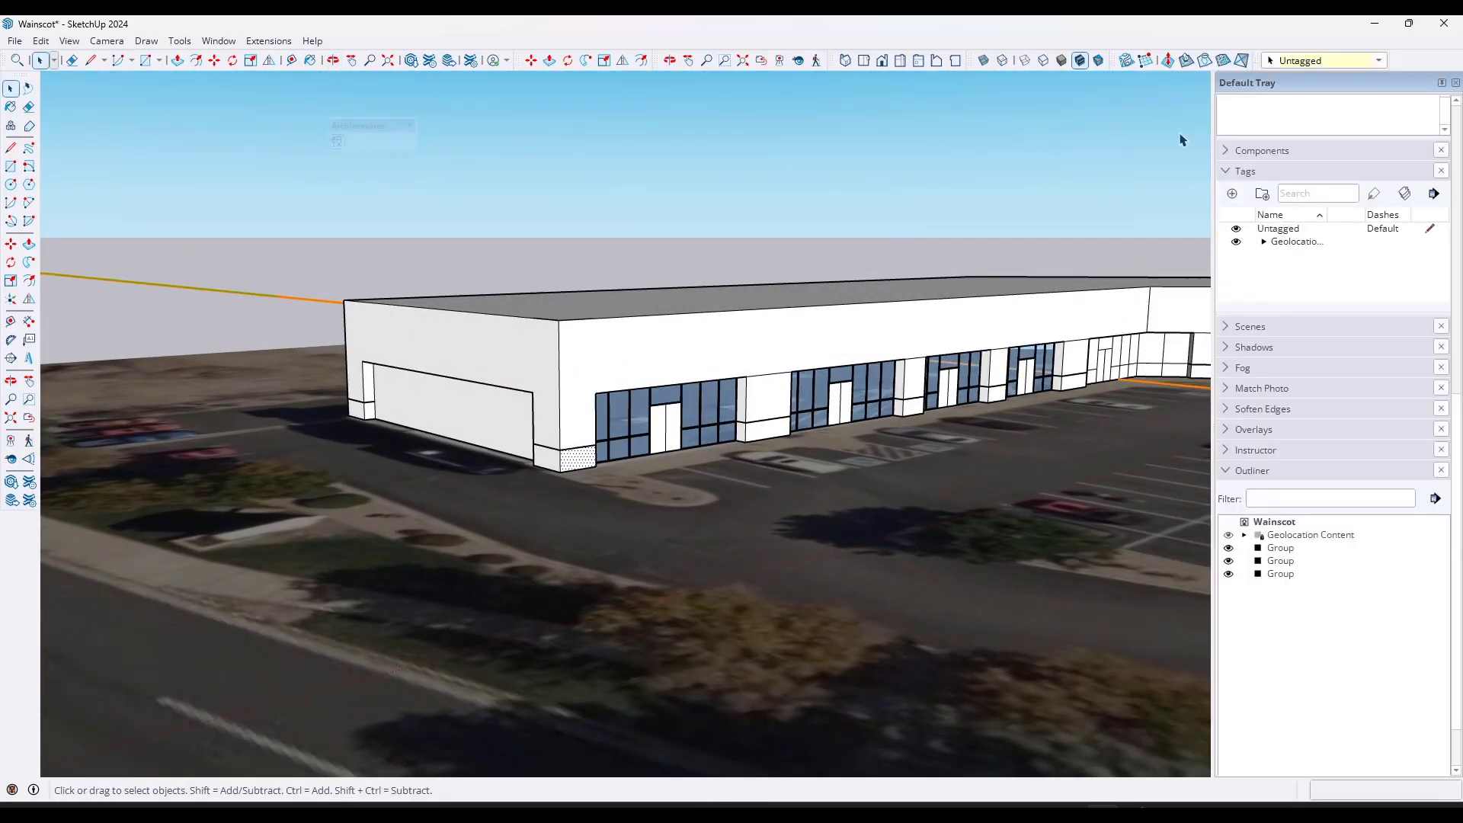
click(332, 143)
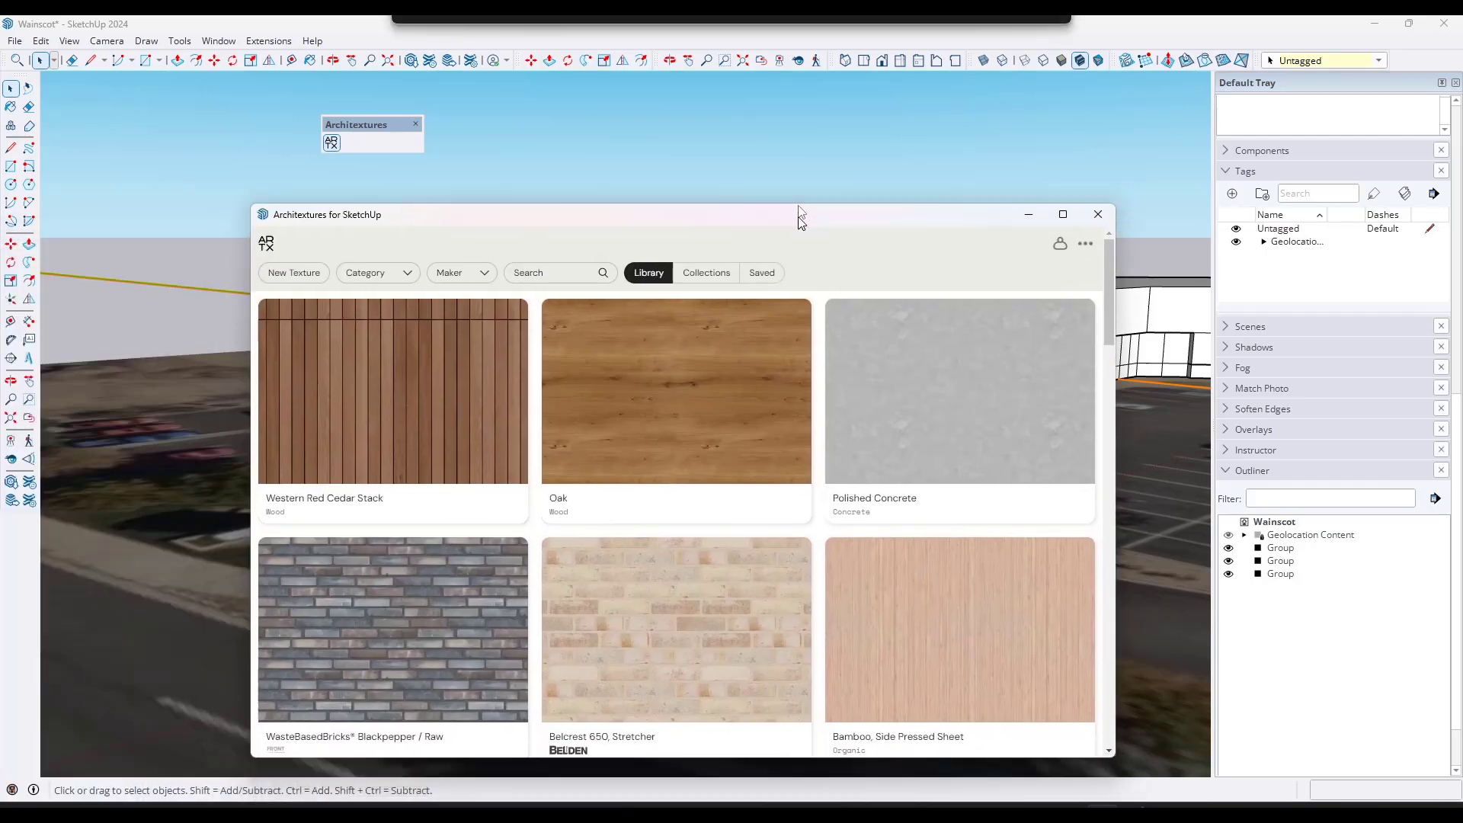
drag(800, 216, 872, 171)
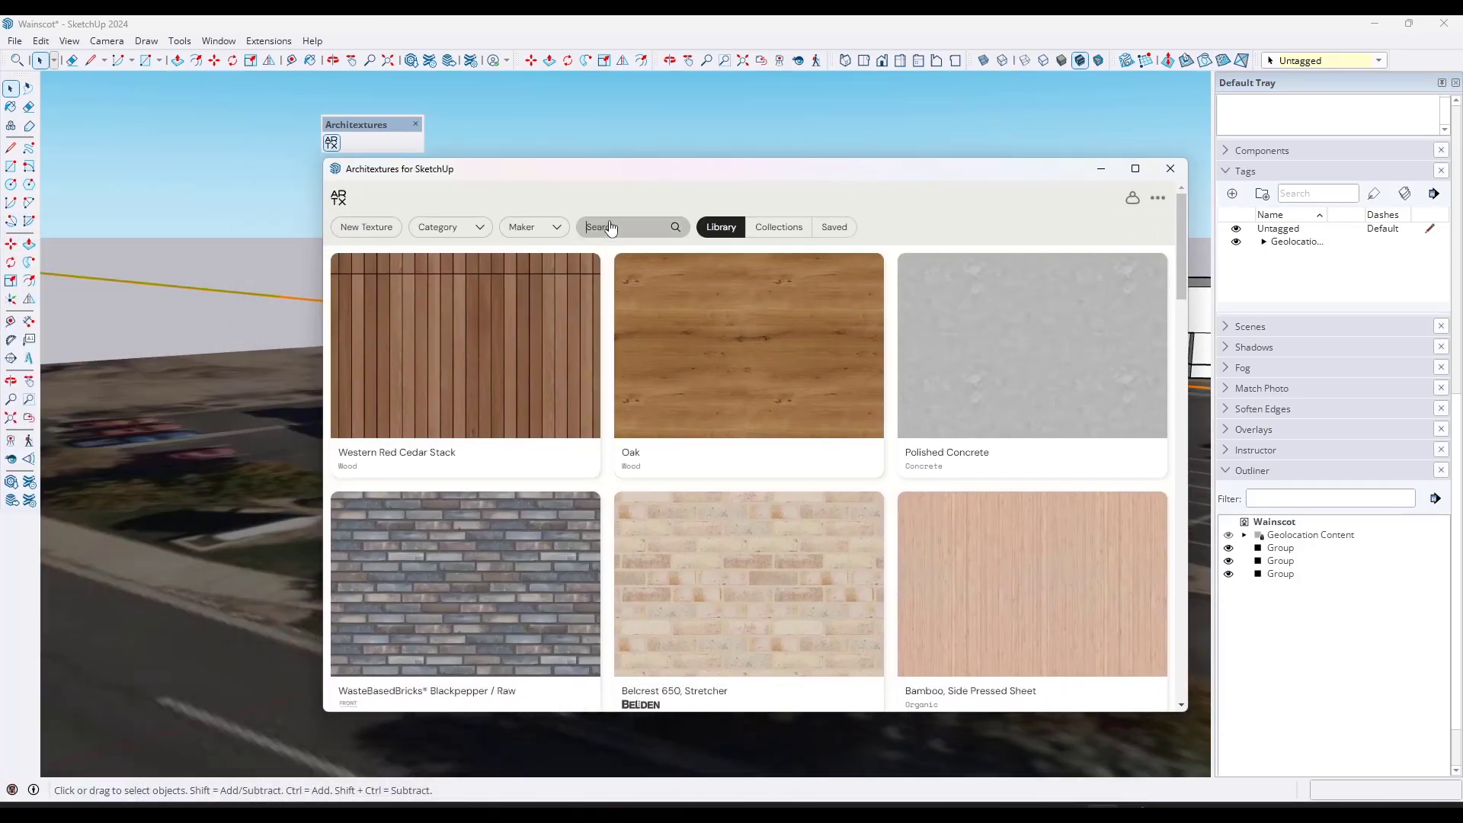
Step: Search the texture library for "stucco" and import the tan Textured Stucco finish
text(stucco)
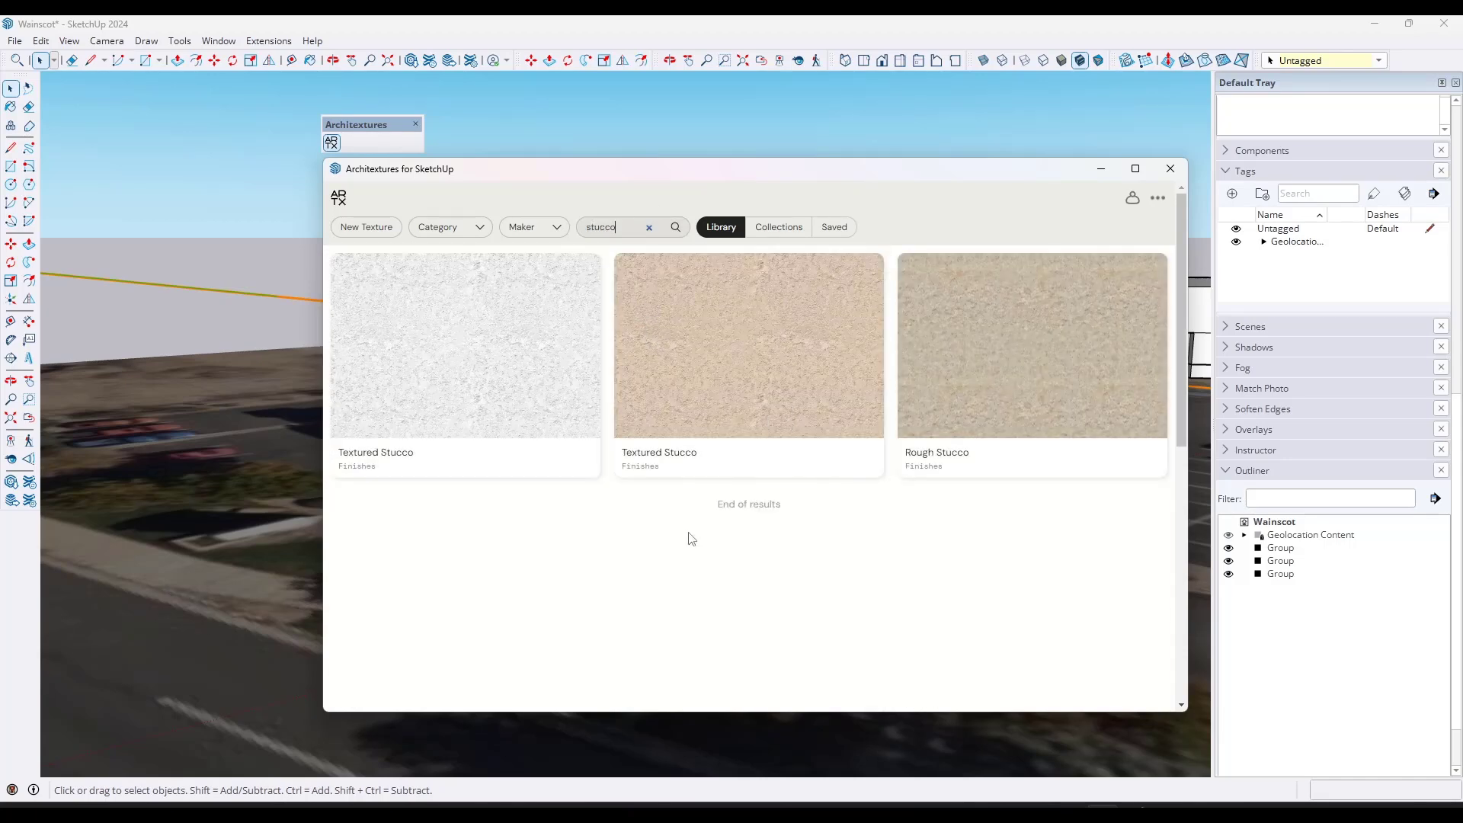
click(793, 381)
click(787, 337)
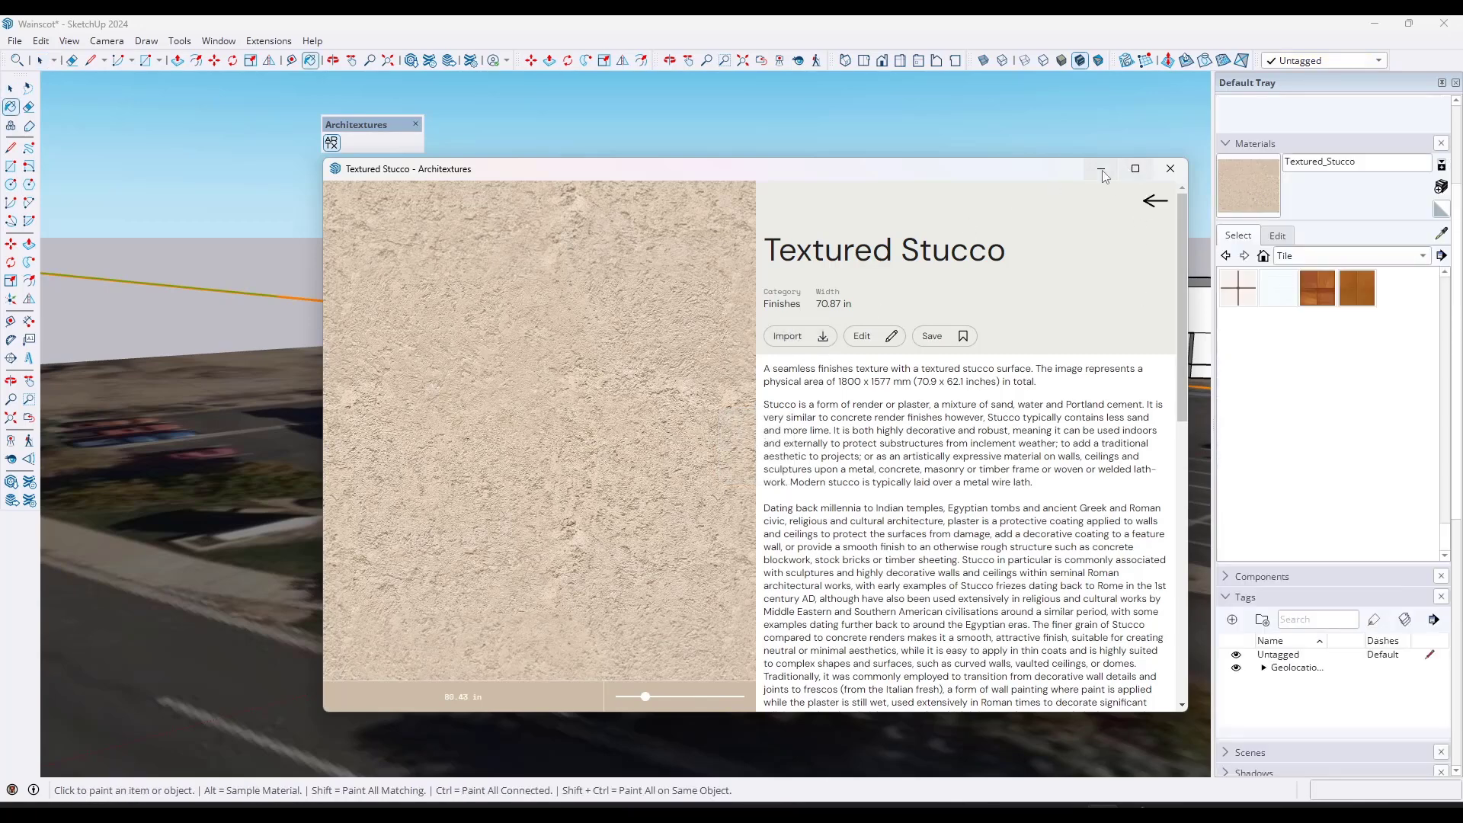
click(1101, 169)
Step: Paint the end wall, the long front wall and the adjoining wing above the wainscot line with Textured_Stucco
scroll(467, 408, down, 2)
click(508, 358)
click(837, 330)
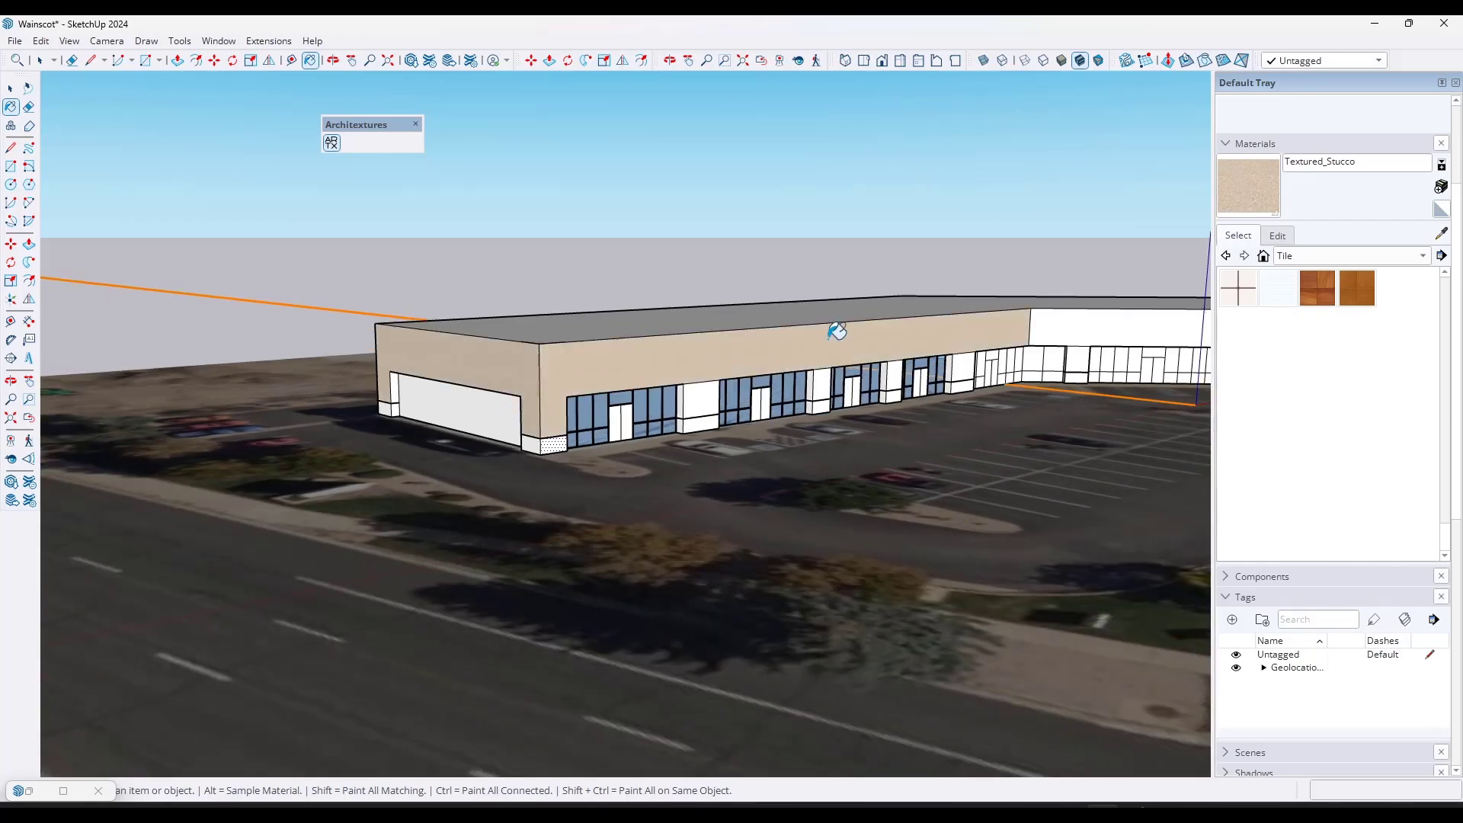
click(1065, 326)
Step: Paint the storefront piers' front and side faces above the wainscot with Textured_Stucco
scroll(533, 434, up, 4)
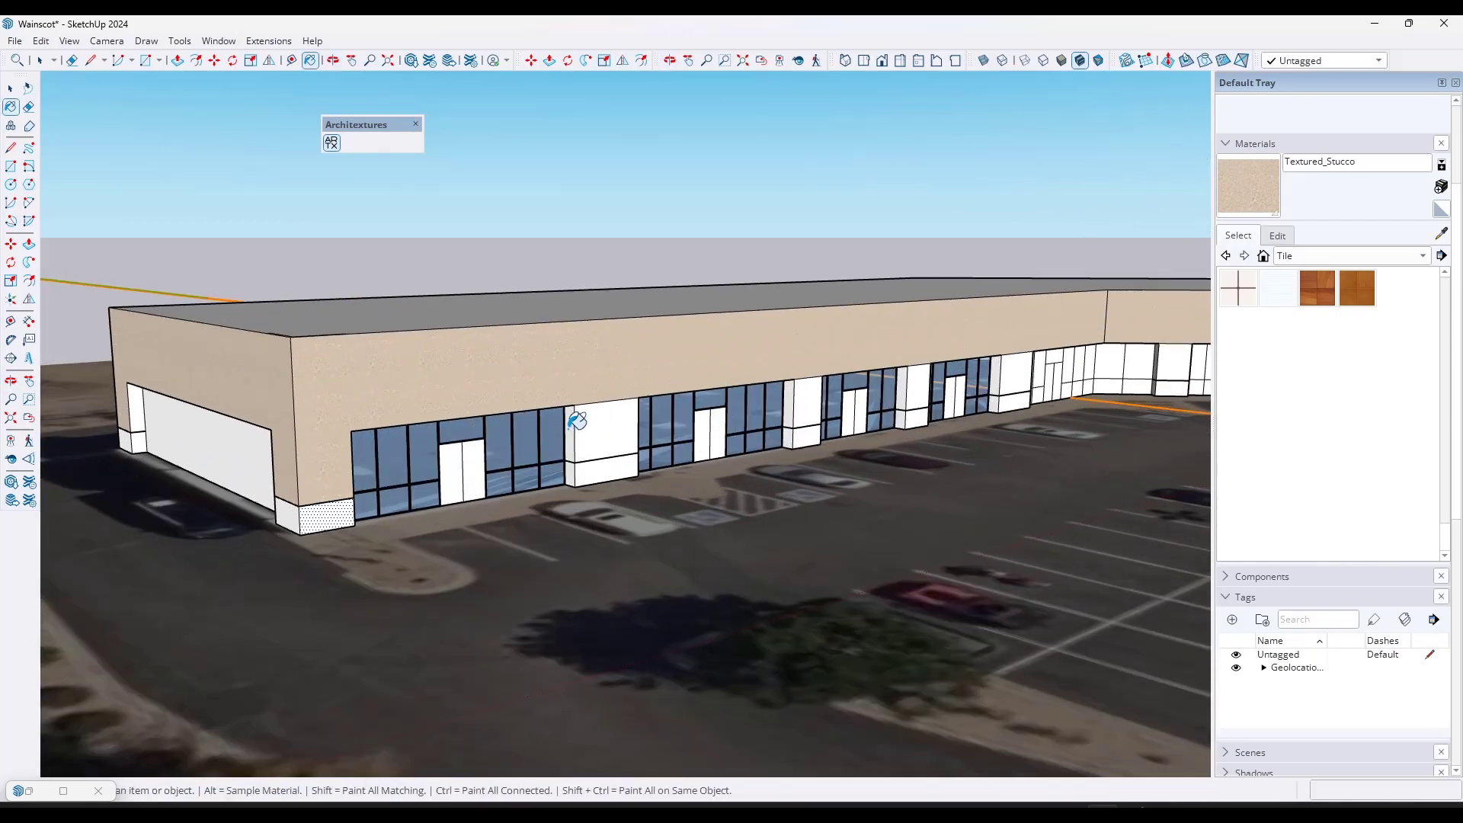
click(570, 429)
click(610, 428)
middle_drag(788, 404, 650, 396)
click(659, 434)
click(788, 431)
click(550, 422)
middle_drag(789, 430, 478, 456)
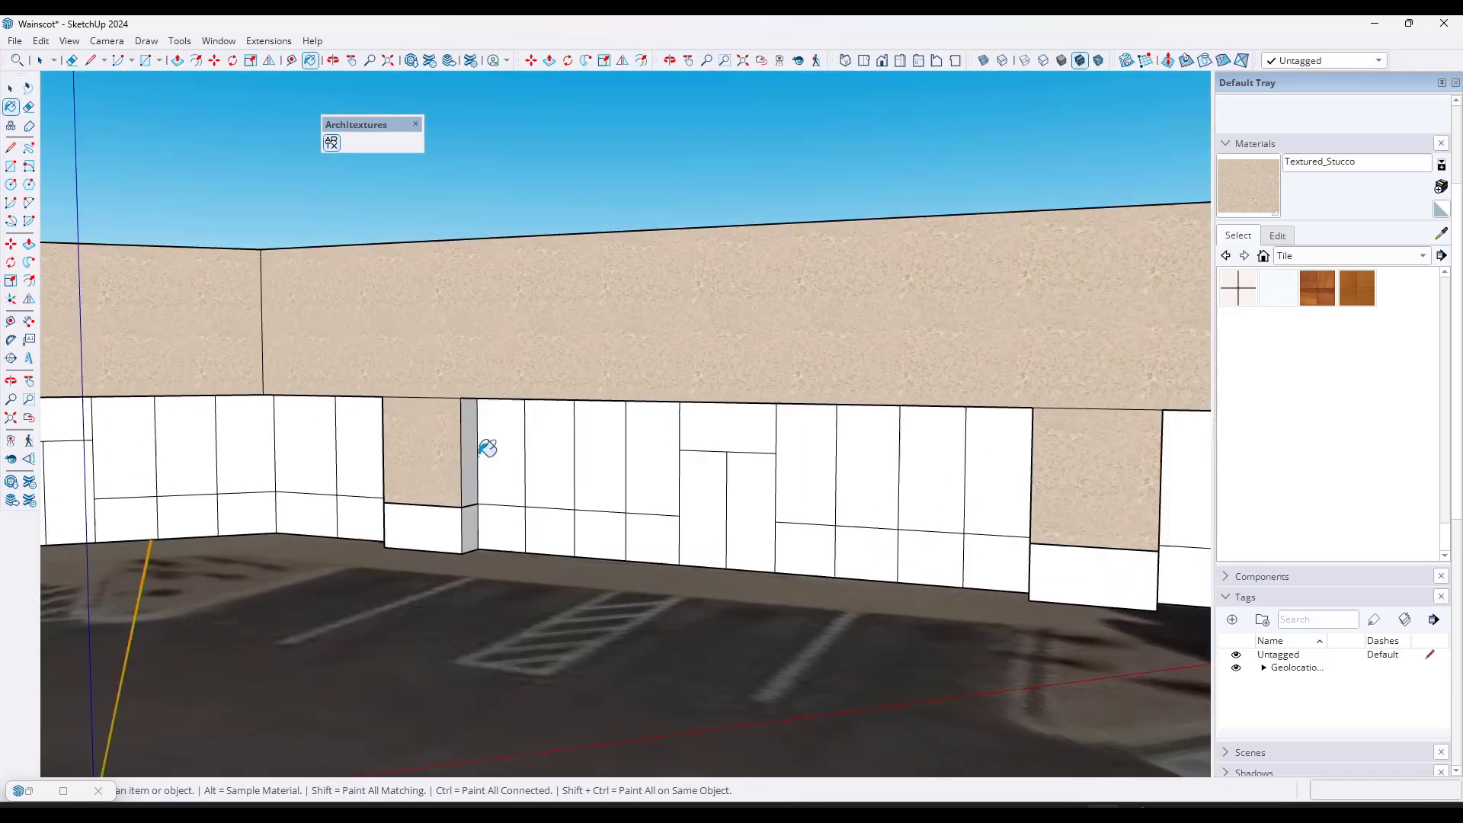
scroll(486, 449, down, 10)
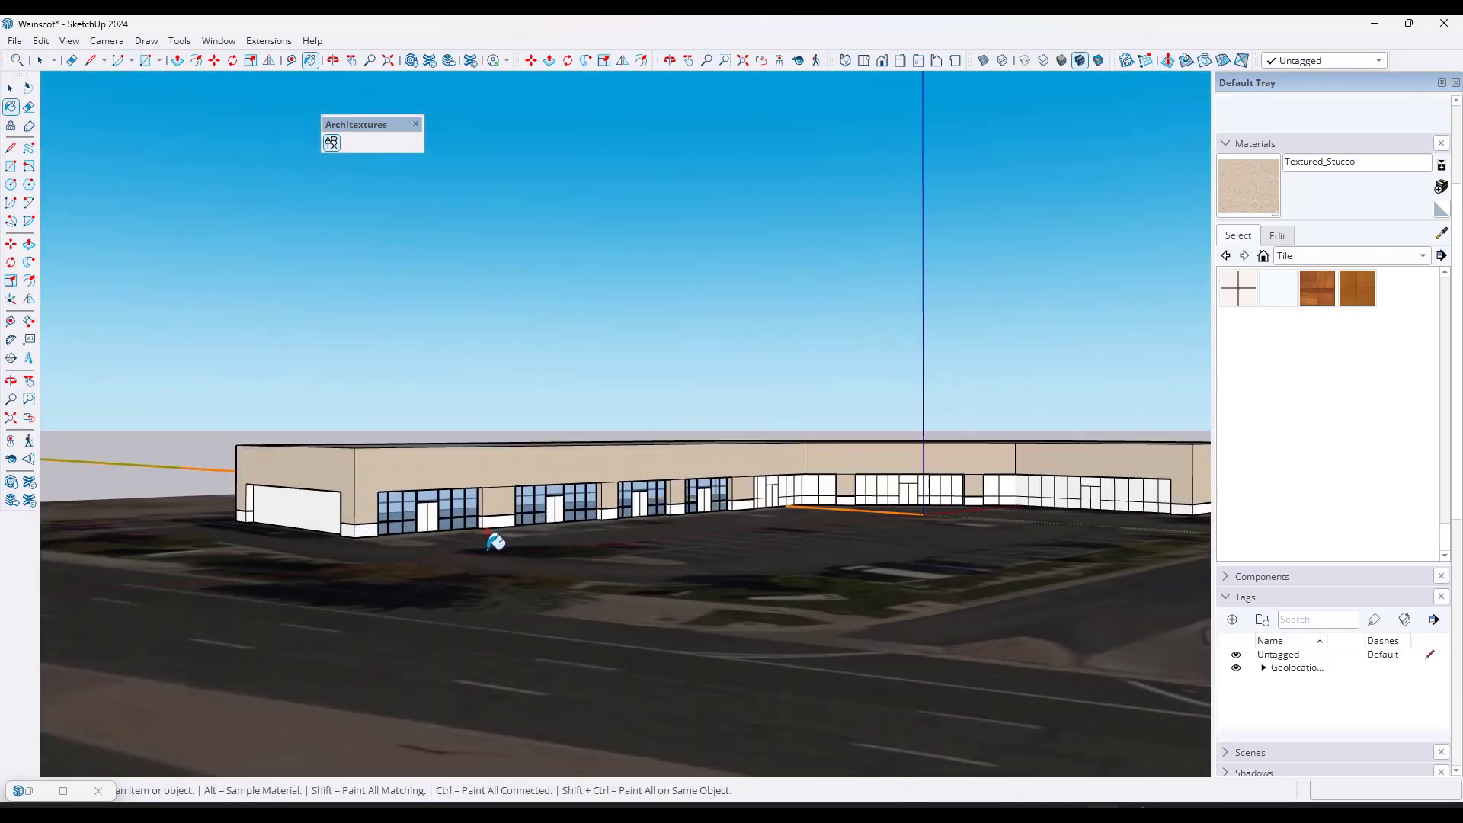
Step: Paint the jamb of the end wall's recessed opening above the wainscot with Textured_Stucco
scroll(275, 503, up, 4)
key(space)
key(b)
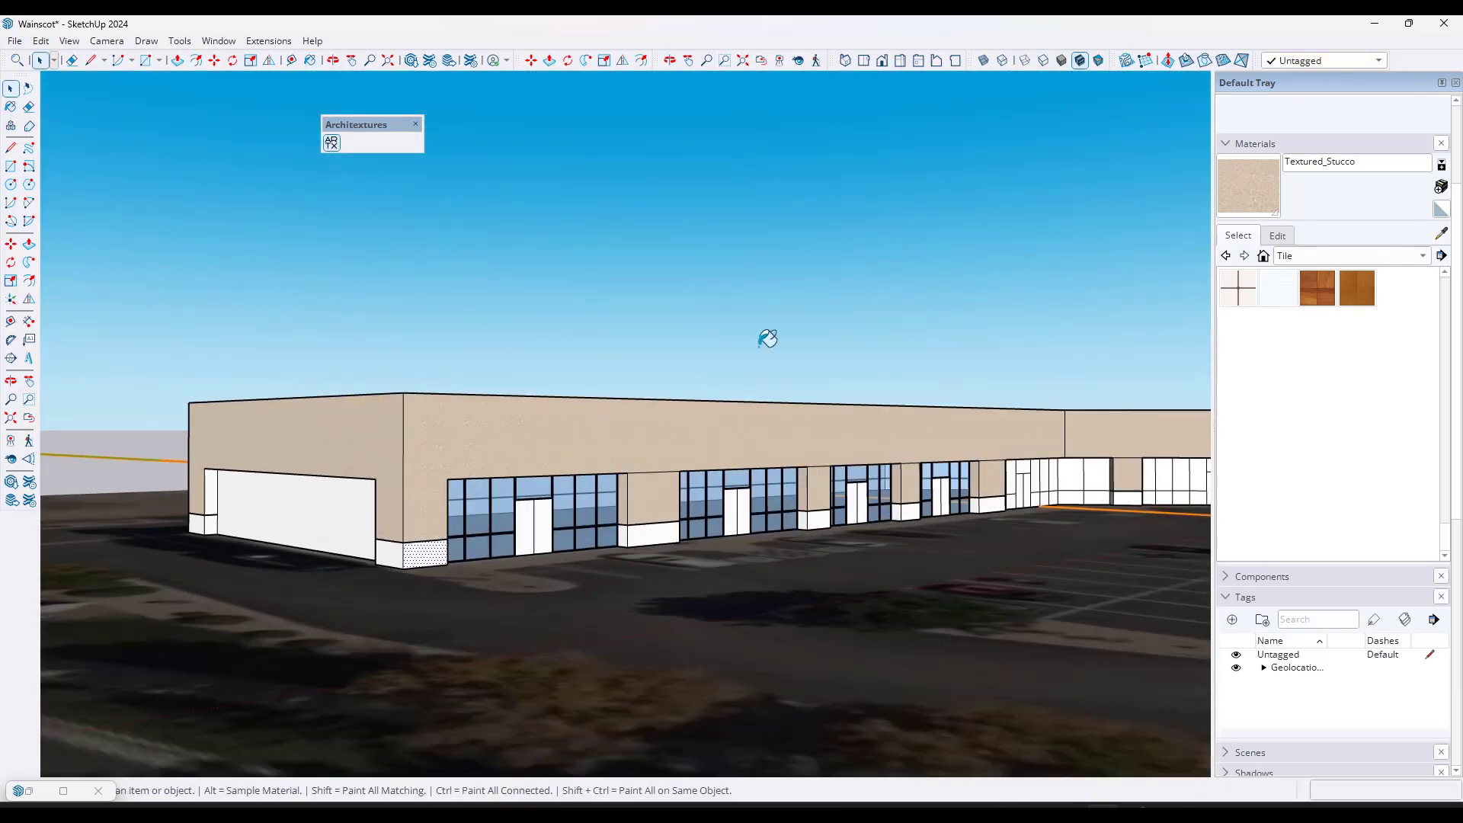
click(213, 485)
key(space)
scroll(355, 433, down, 3)
scroll(392, 495, up, 5)
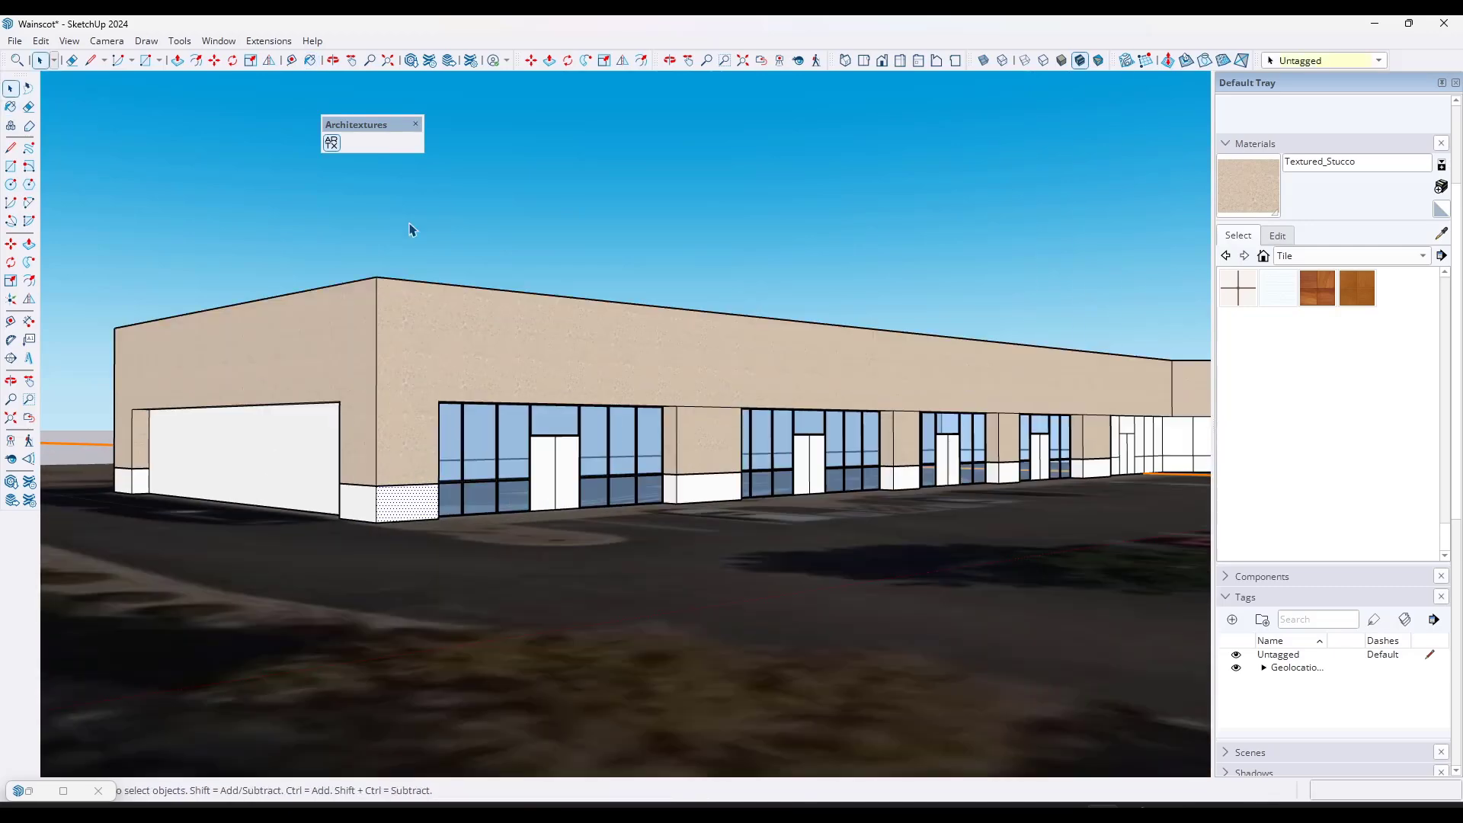
Step: Import the Ashberry Smooth, Stretcher brick texture from the Architextures library and close the library window
click(330, 143)
click(1155, 200)
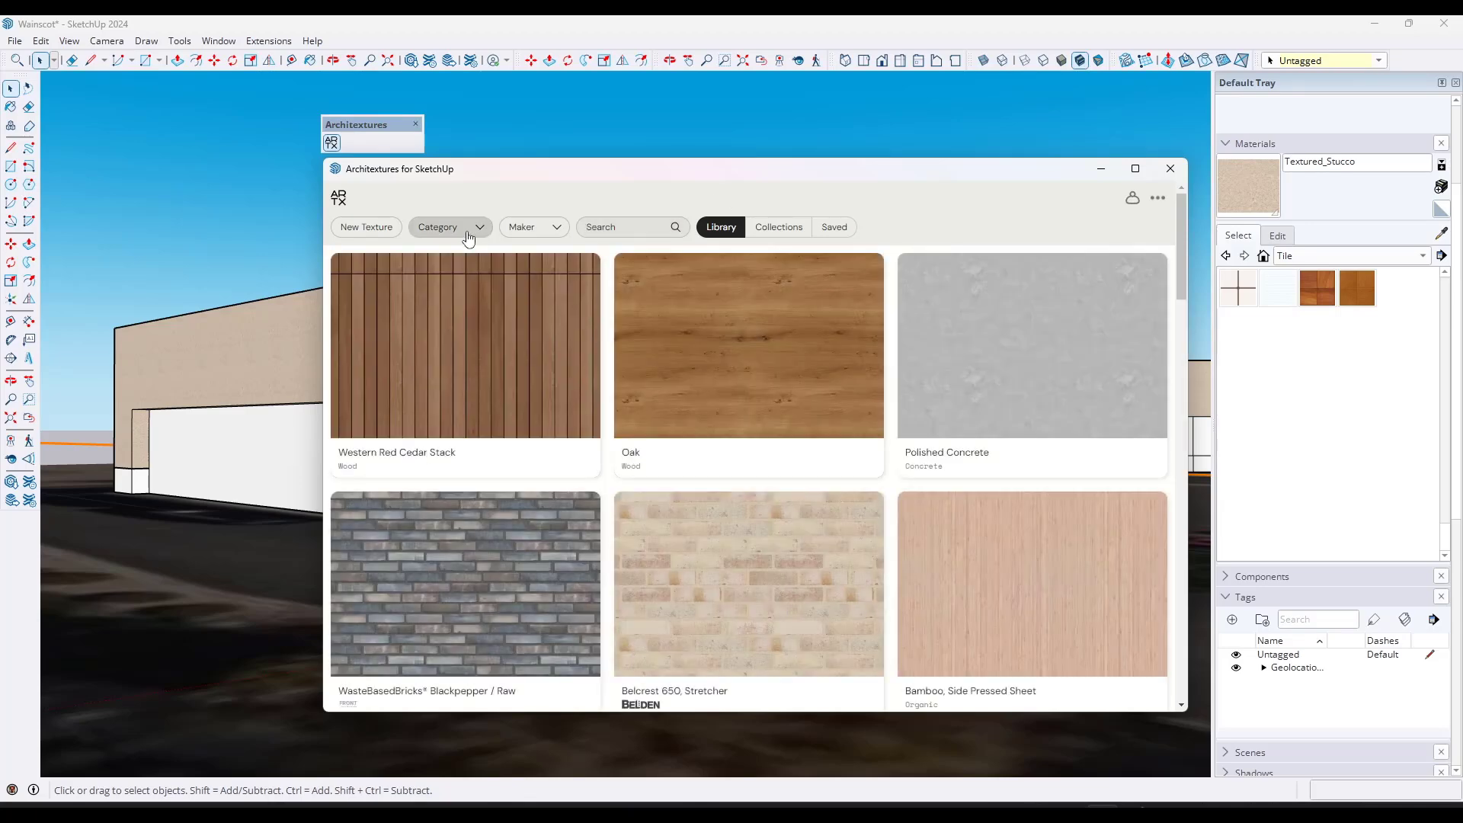
click(519, 582)
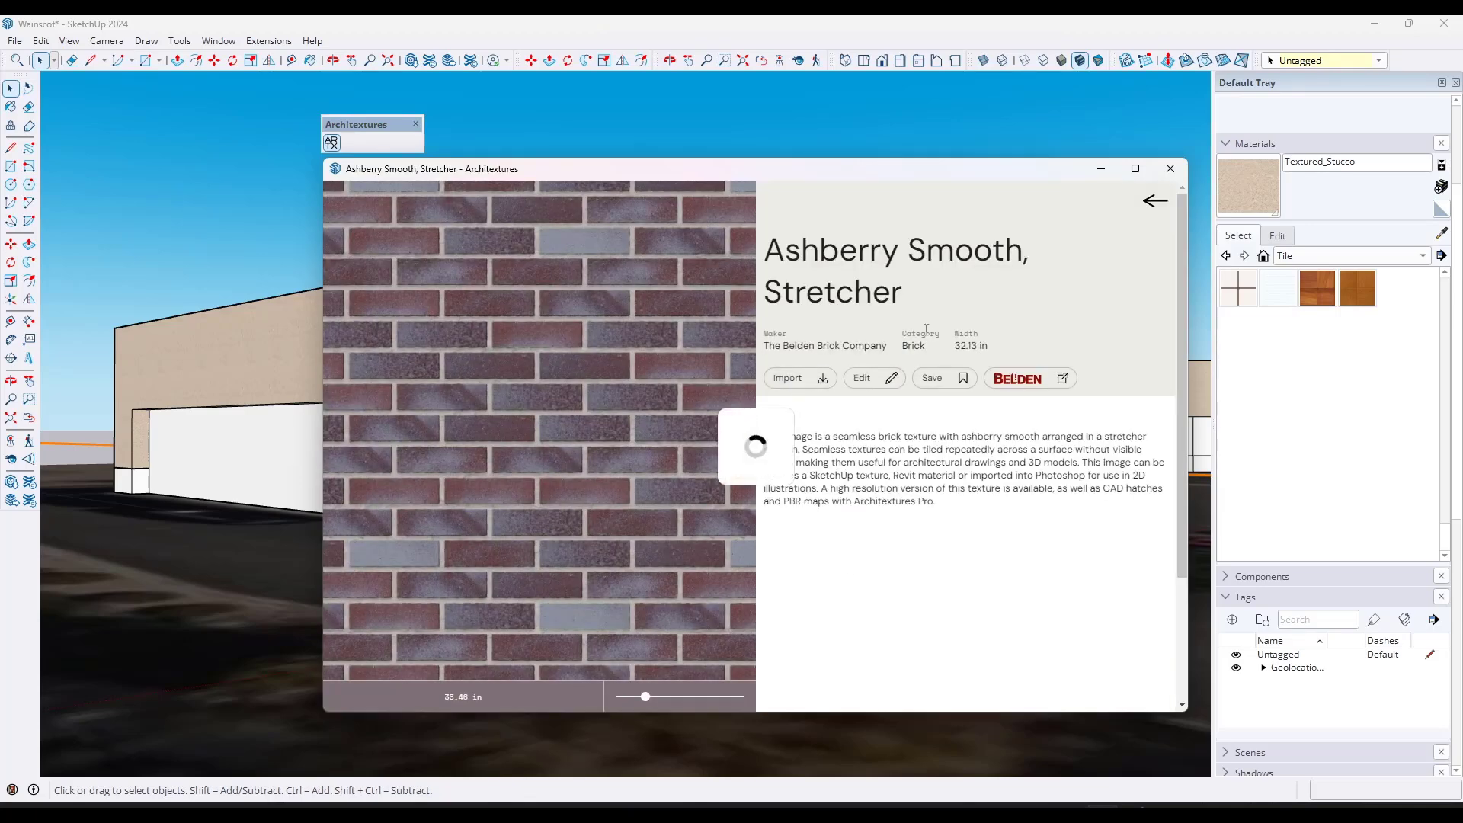
click(1171, 169)
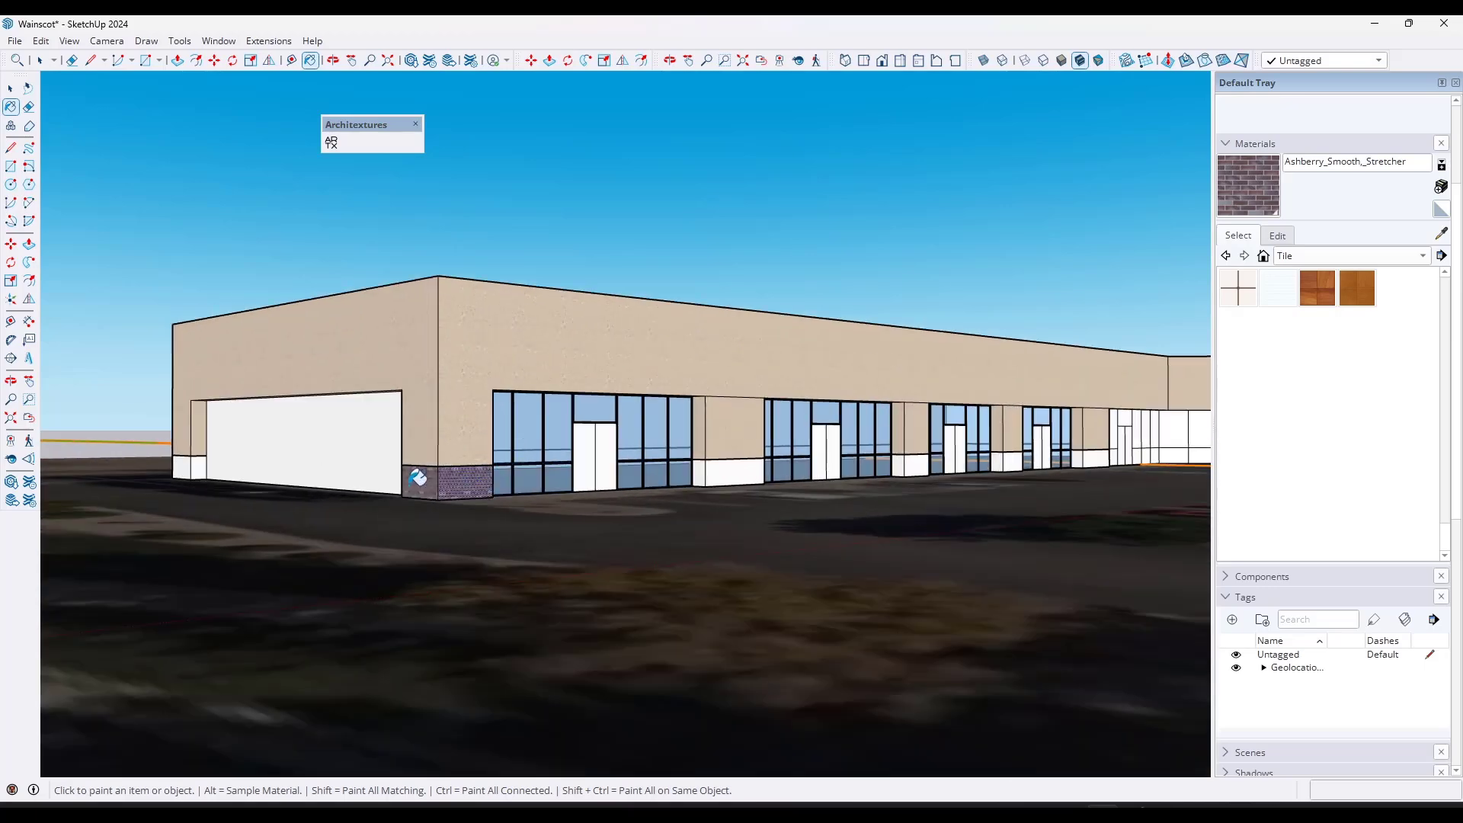
Step: Paint the wainscot faces of the corner pier and the end wall, including the opening's jambs, with Ashberry_Smooth_Stretcher brick
scroll(272, 470, up, 5)
middle_drag(189, 475, 480, 480)
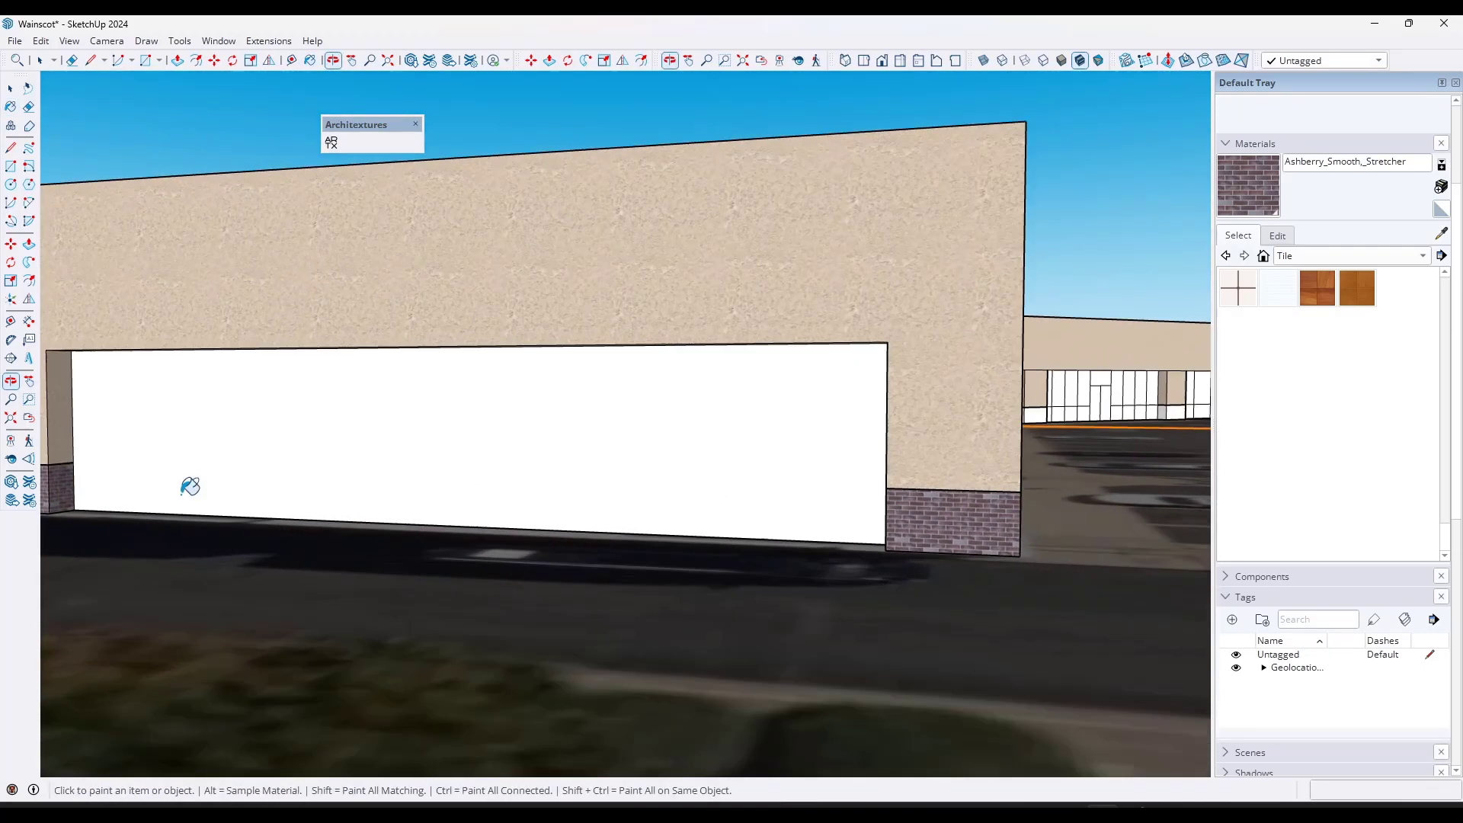
scroll(181, 492, up, 2)
middle_drag(926, 485, 1150, 472)
click(1151, 472)
Step: Paint the front and side wainscot faces of the first storefront pier past the corner with the brick
scroll(765, 487, down, 3)
scroll(747, 453, down, 3)
middle_drag(869, 445, 358, 460)
scroll(505, 484, up, 3)
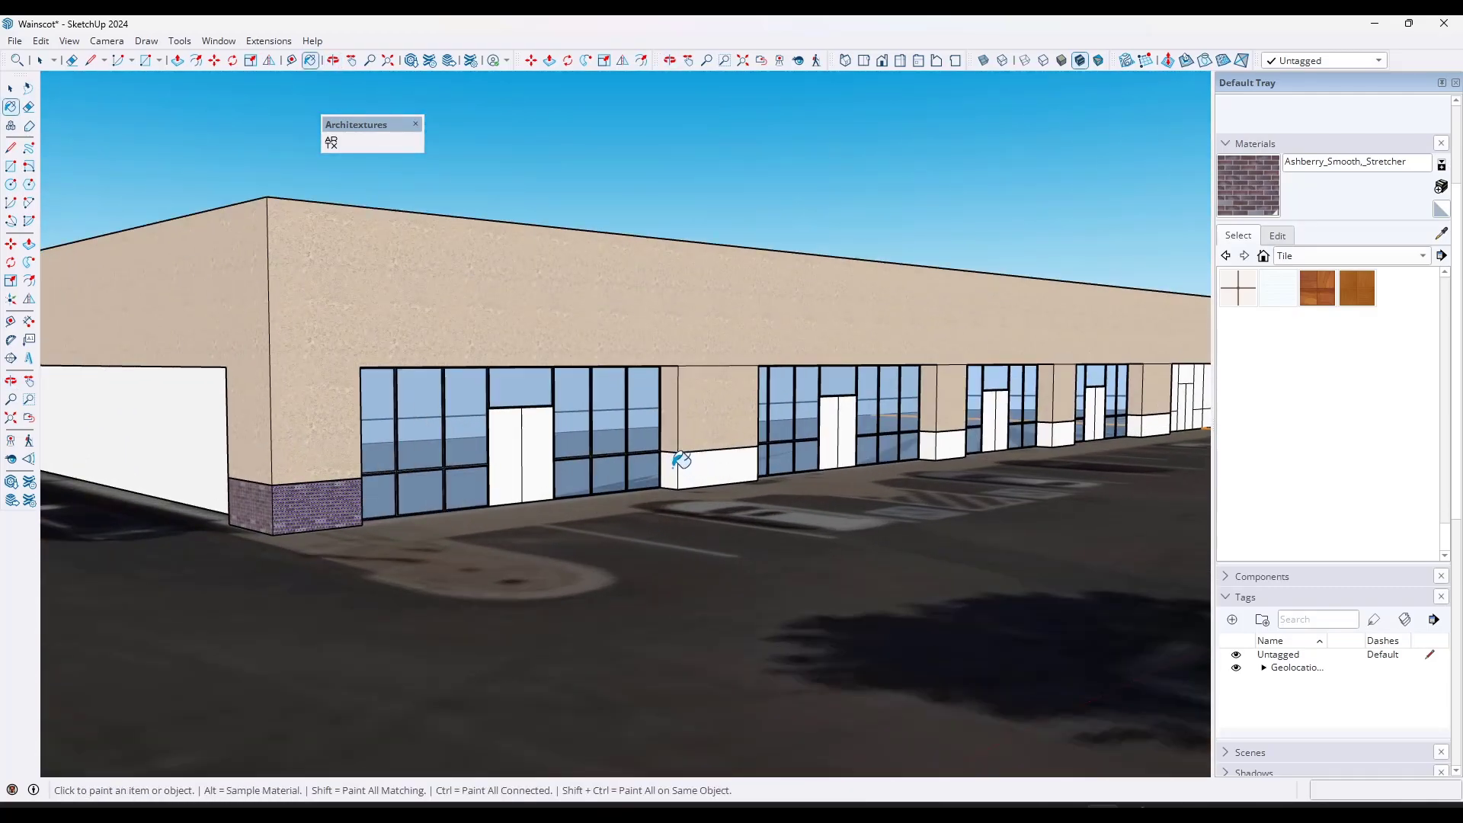
click(673, 465)
click(691, 467)
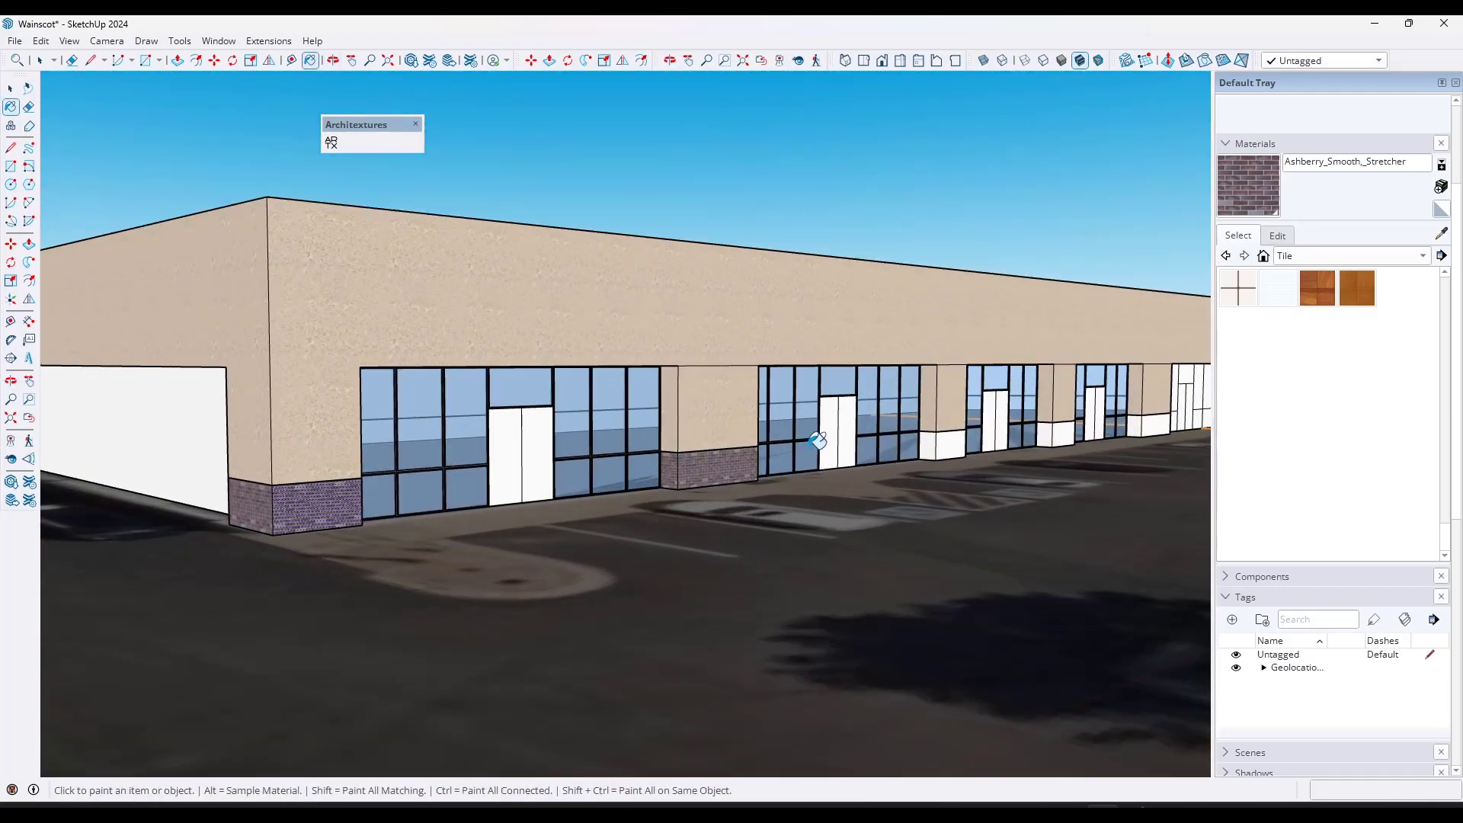
Step: Paint the wainscot faces of the remaining piers between the glazed storefronts with Ashberry_Smooth_Stretcher brick
mouse_move(852, 461)
middle_down()
mouse_move(456, 460)
mouse_move(1029, 464)
mouse_move(781, 455)
middle_up()
scroll(415, 455, up, 1)
click(421, 448)
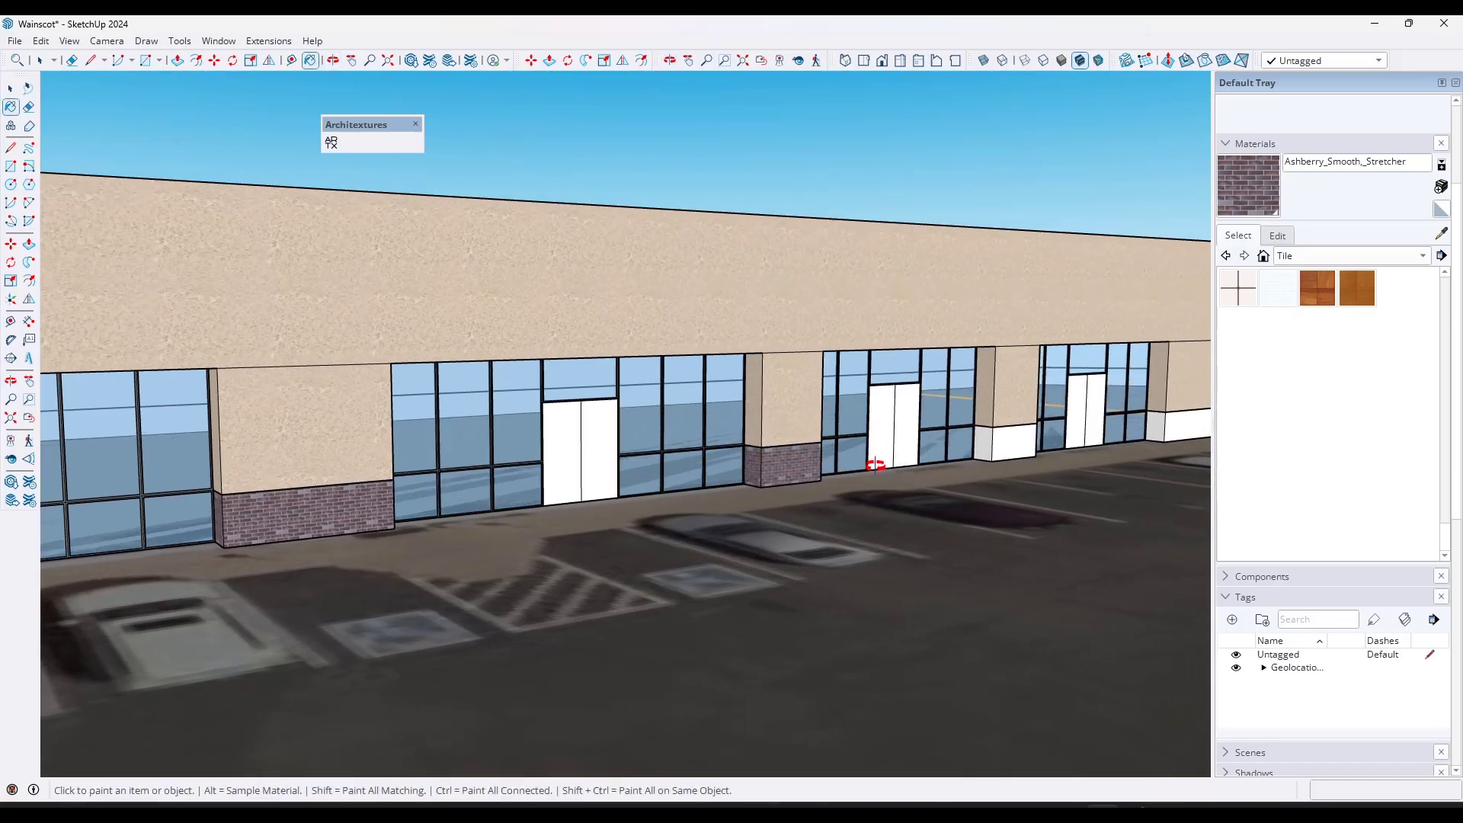
mouse_move(874, 465)
middle_down()
mouse_move(415, 463)
mouse_move(614, 463)
middle_up()
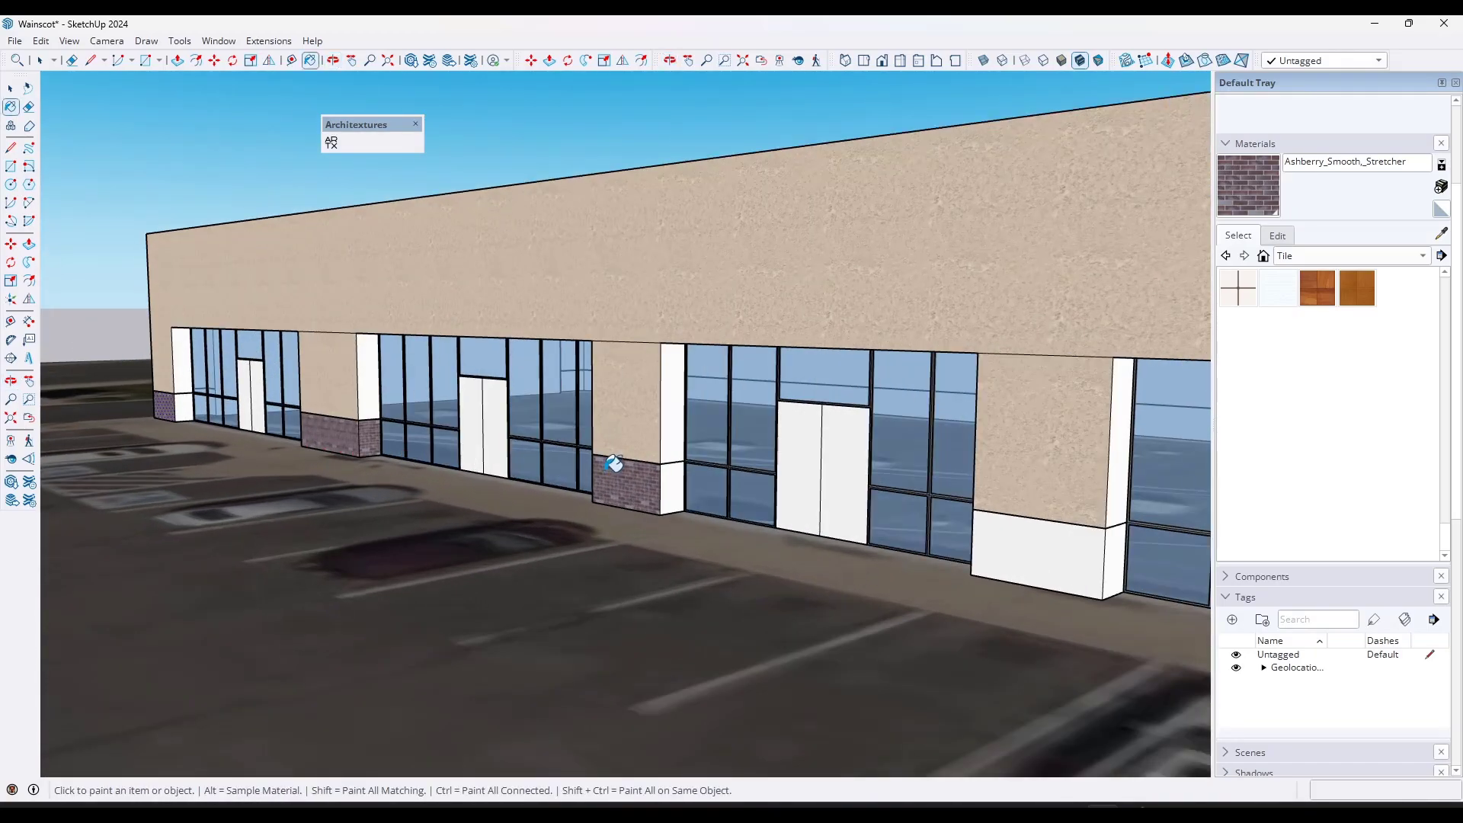
click(993, 544)
mouse_move(993, 544)
middle_down()
mouse_move(1273, 496)
mouse_move(1208, 461)
mouse_move(605, 529)
mouse_move(771, 521)
mouse_move(593, 523)
middle_up()
scroll(890, 501, up, 2)
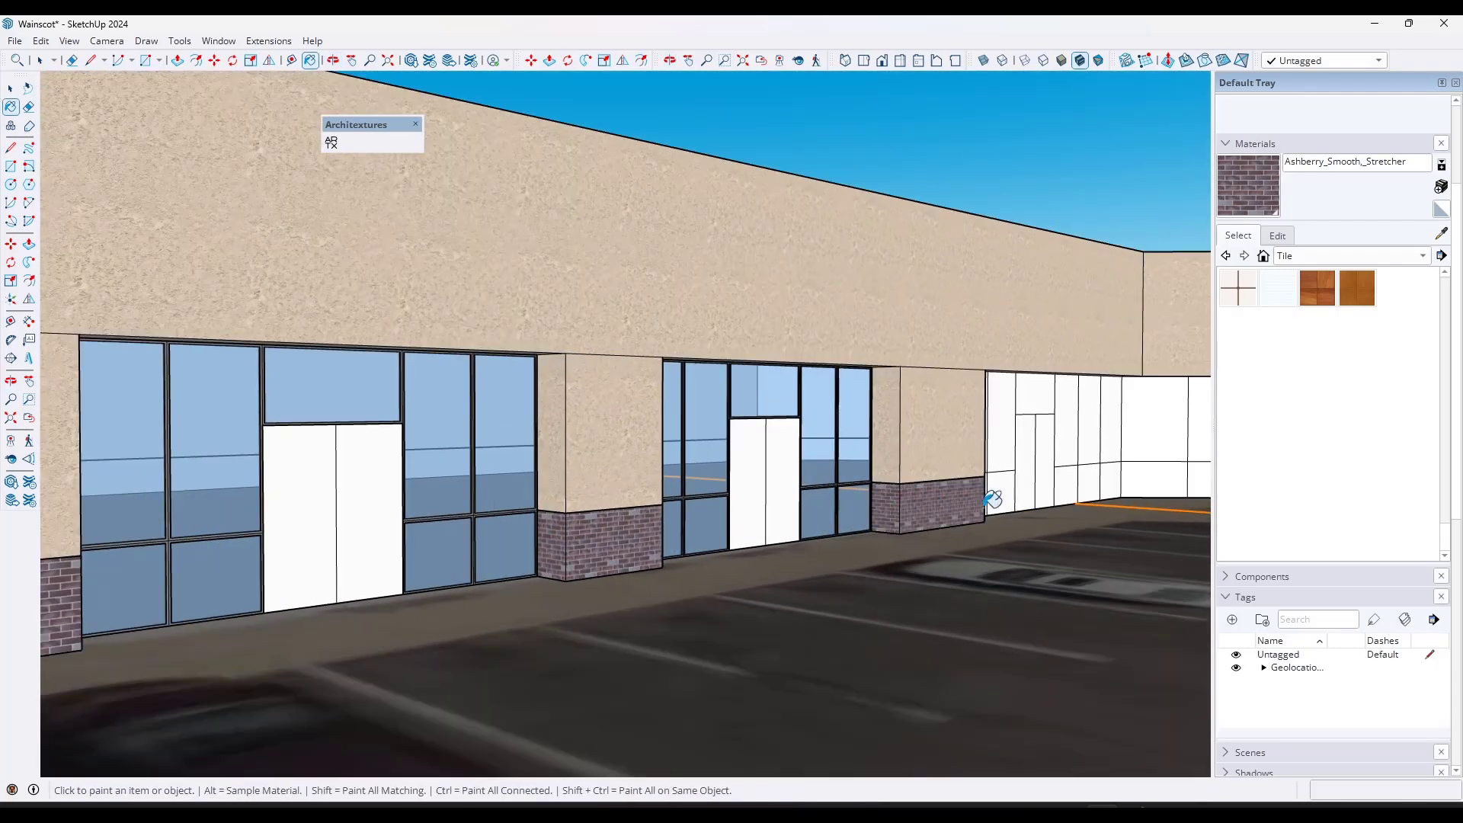
middle_drag(993, 499, 391, 503)
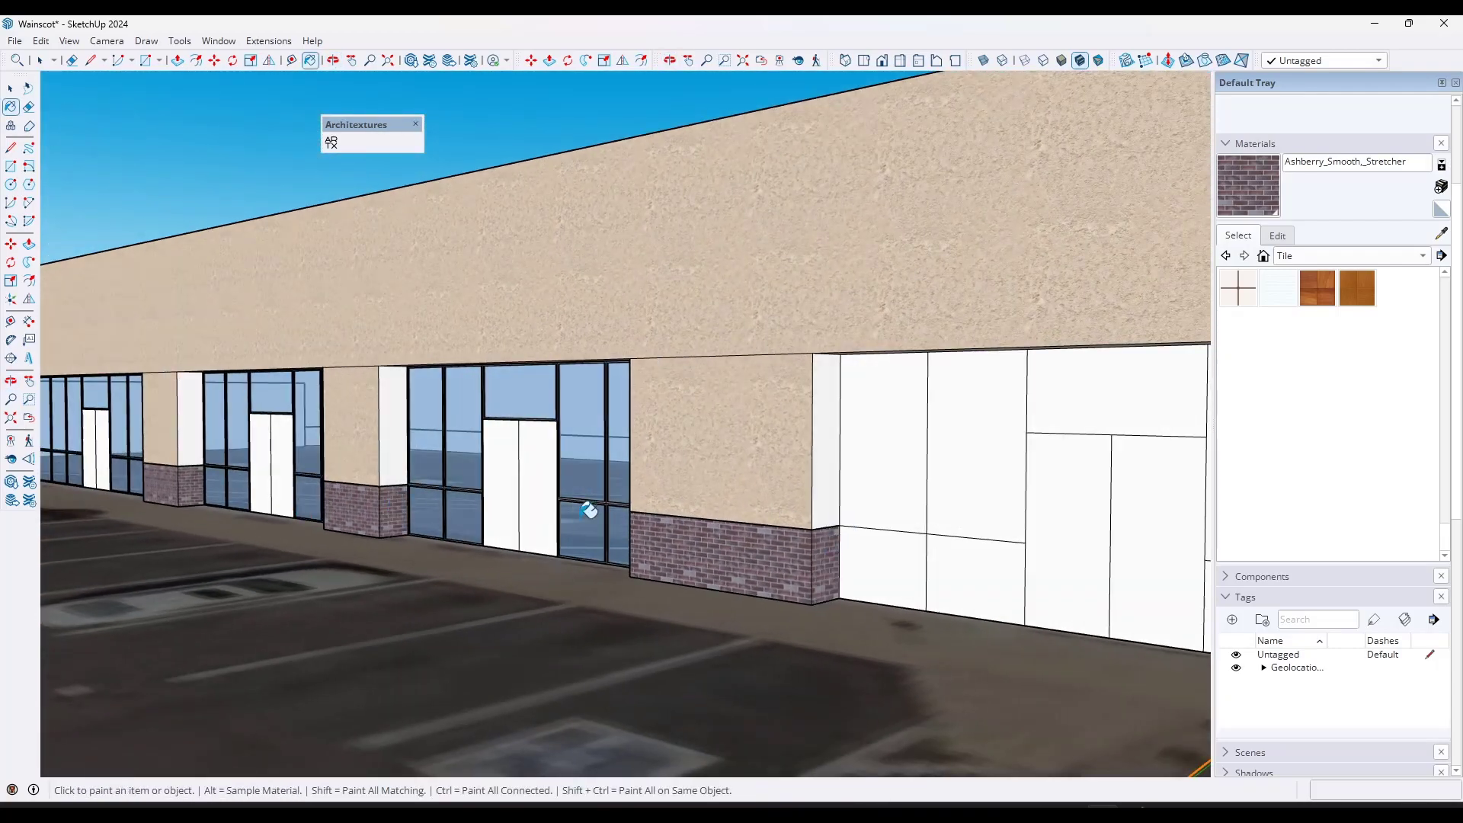
Step: Review the stucco and brick finishes up close, across the whole model and at the building's front corner
scroll(587, 509, up, 6)
scroll(957, 552, down, 5)
key(space)
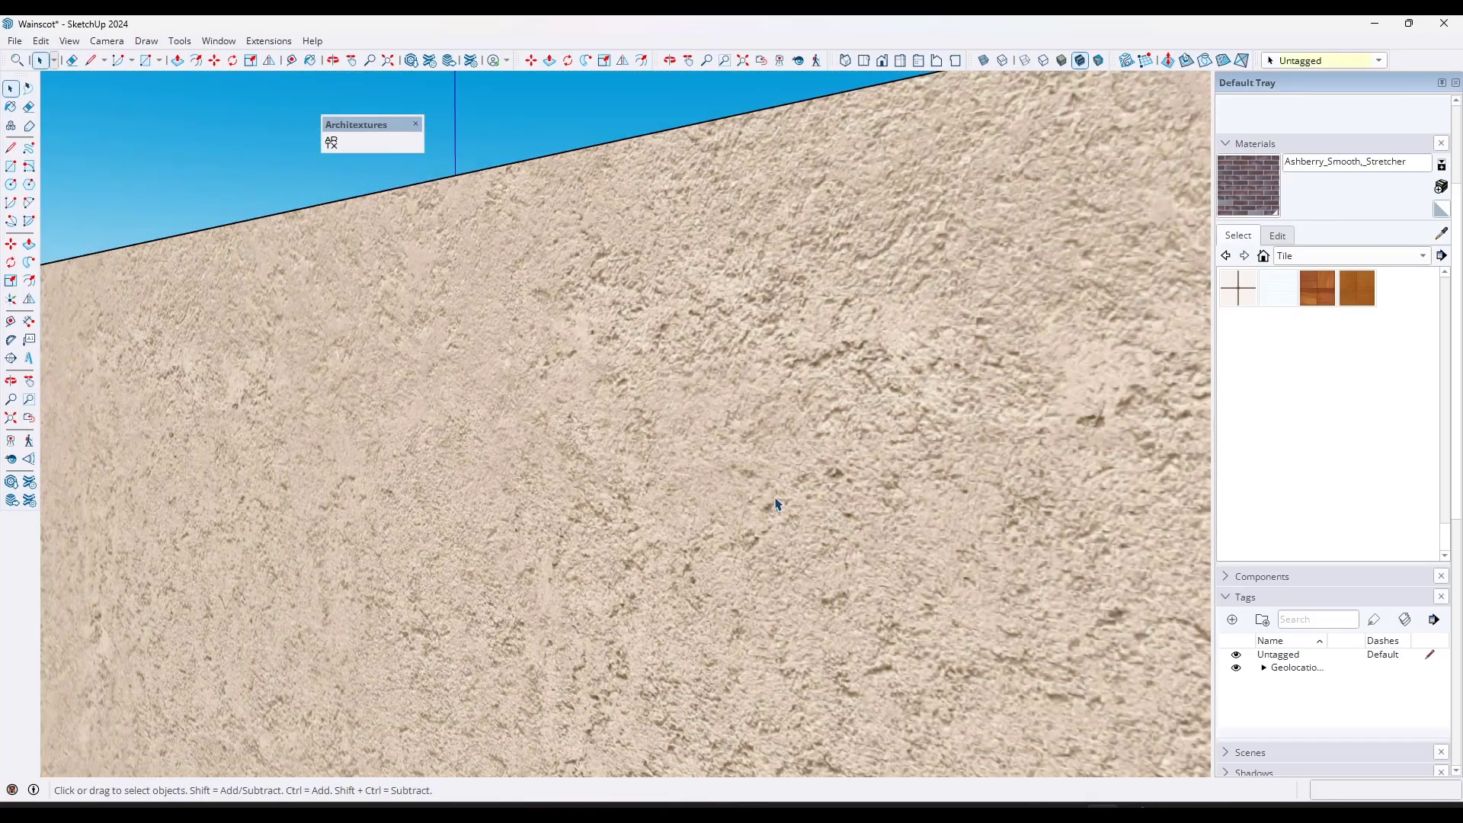
scroll(512, 474, down, 3)
click(12, 423)
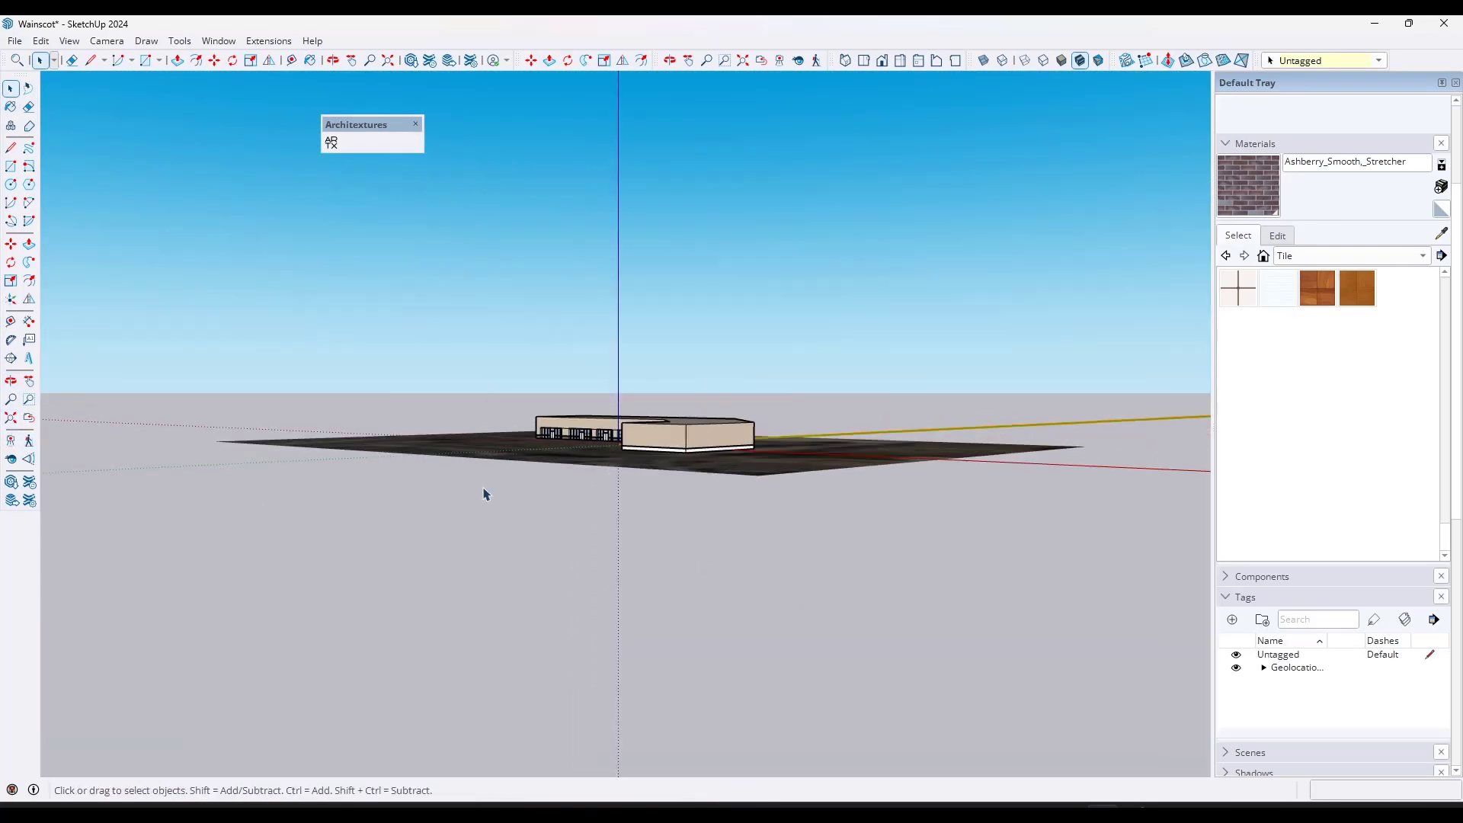
middle_drag(381, 450, 761, 480)
scroll(473, 438, up, 4)
middle_drag(276, 427, 602, 509)
key(space)
scroll(351, 472, up, 5)
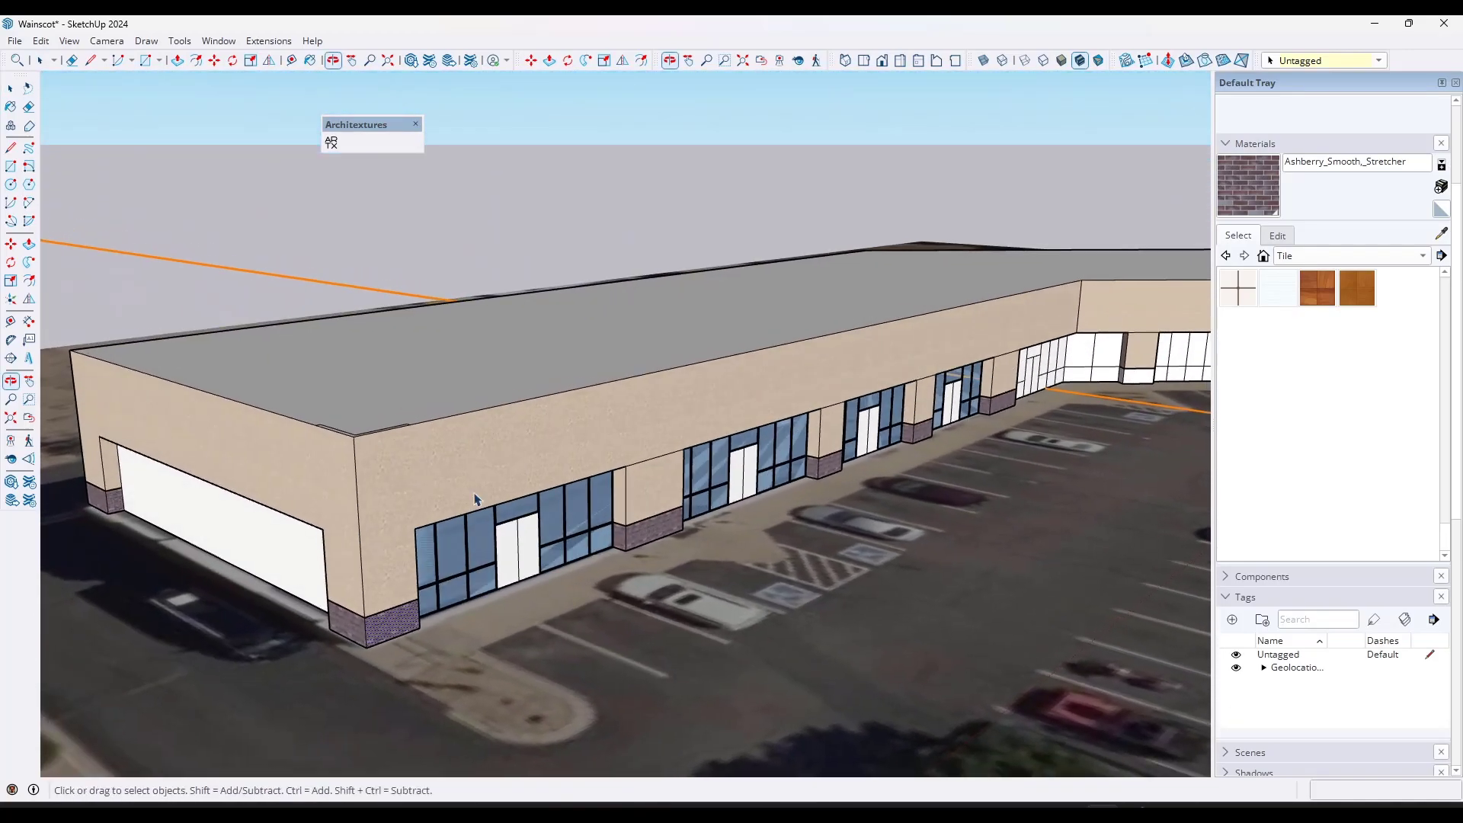
Step: Push/Pull the narrow L-shaped roof strip at the building's front corner upward into a raised parapet
scroll(312, 433, up, 1)
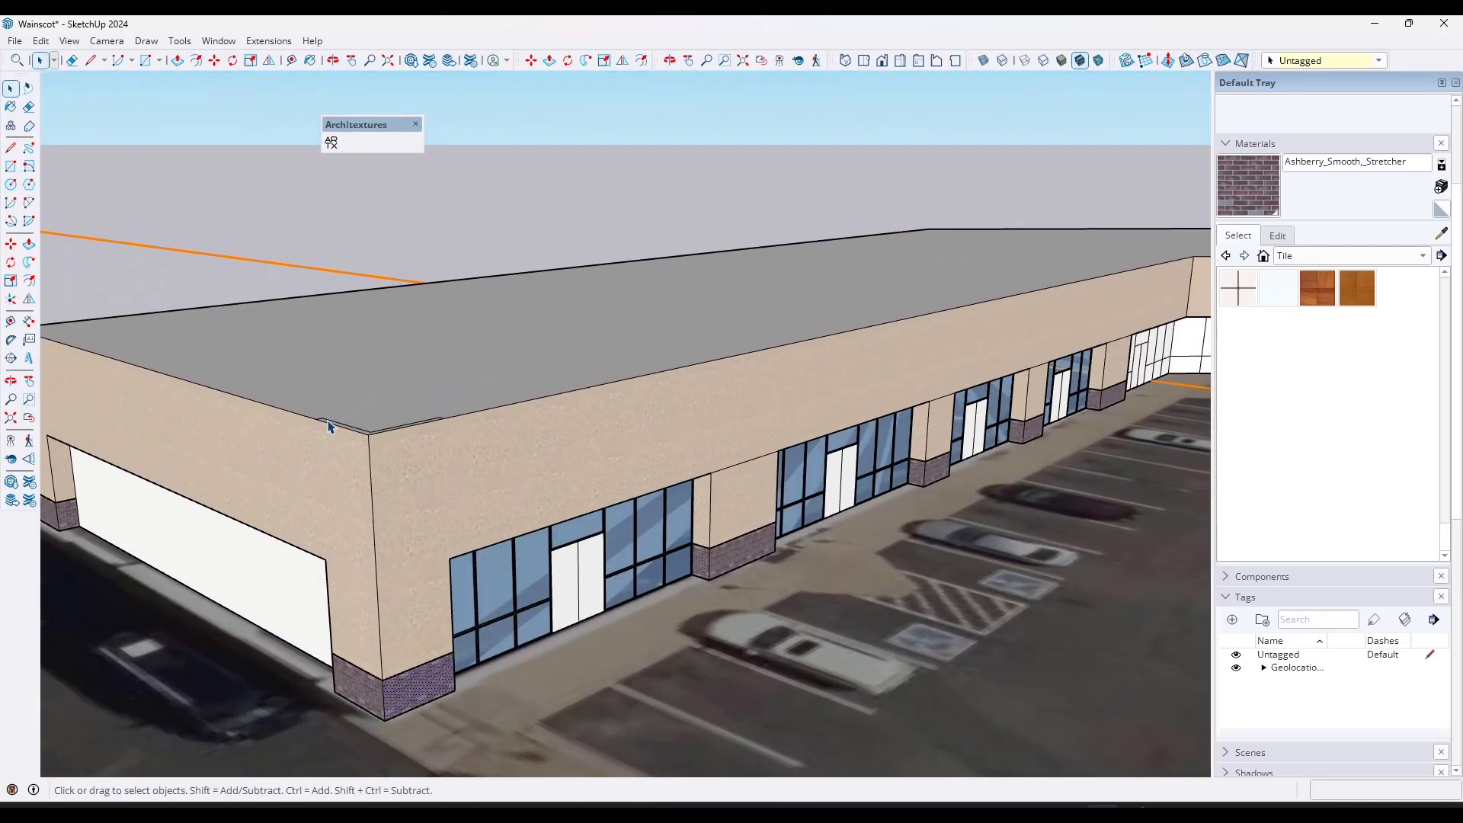
scroll(404, 444, down, 1)
key(p)
scroll(377, 438, up, 4)
key(space)
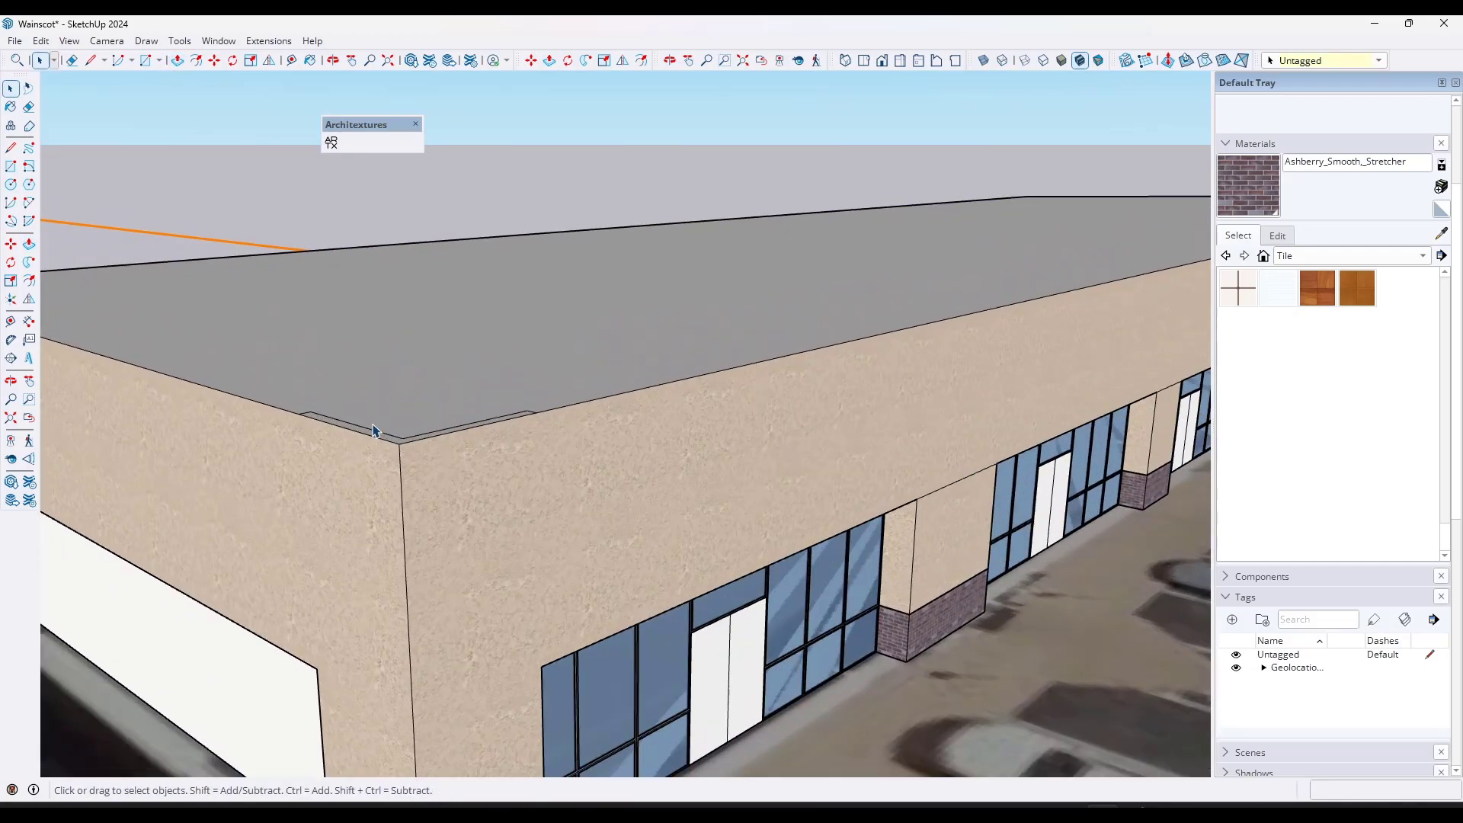
key(p)
click(380, 437)
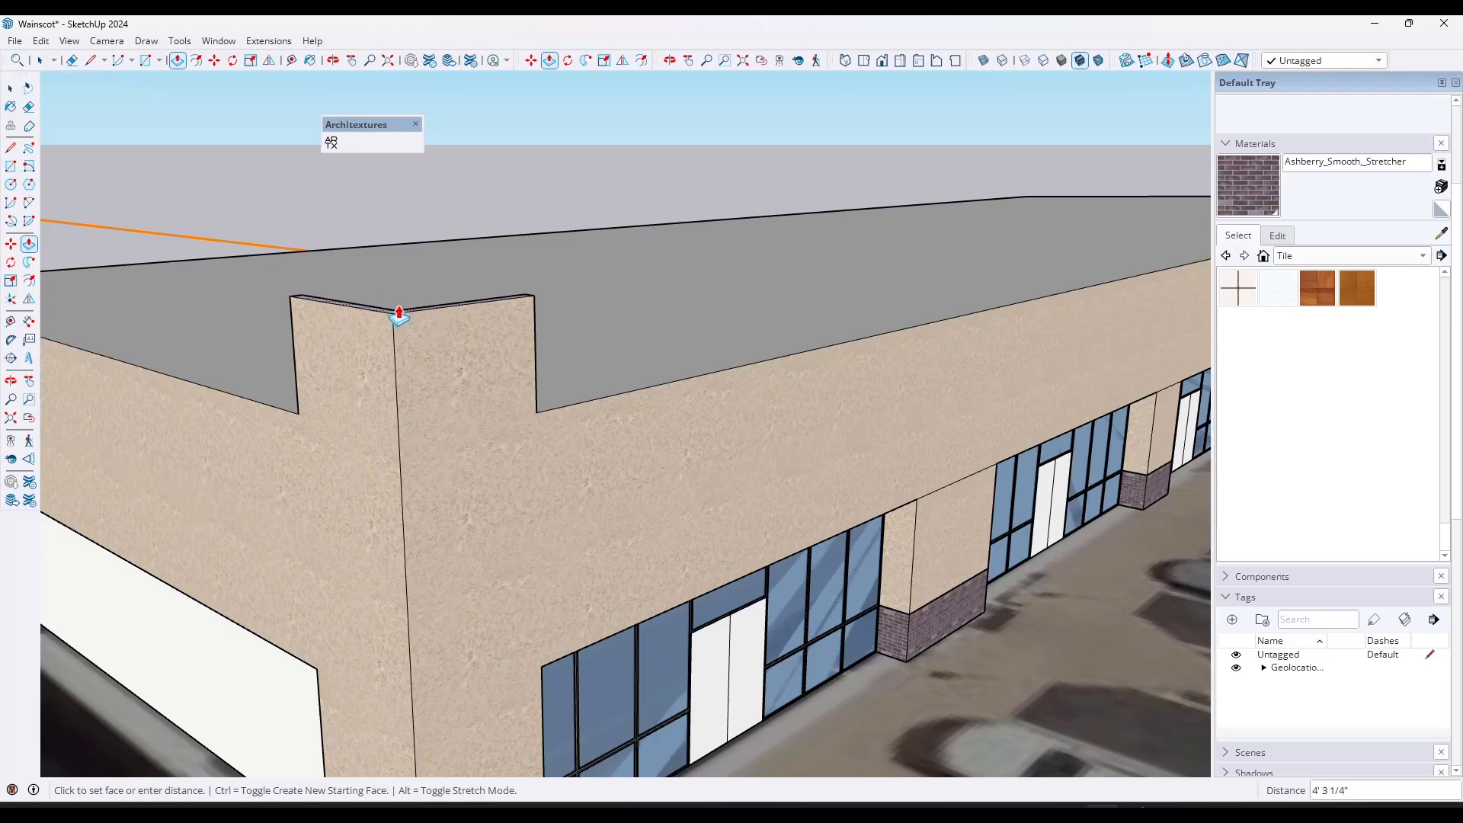
scroll(398, 317, down, 3)
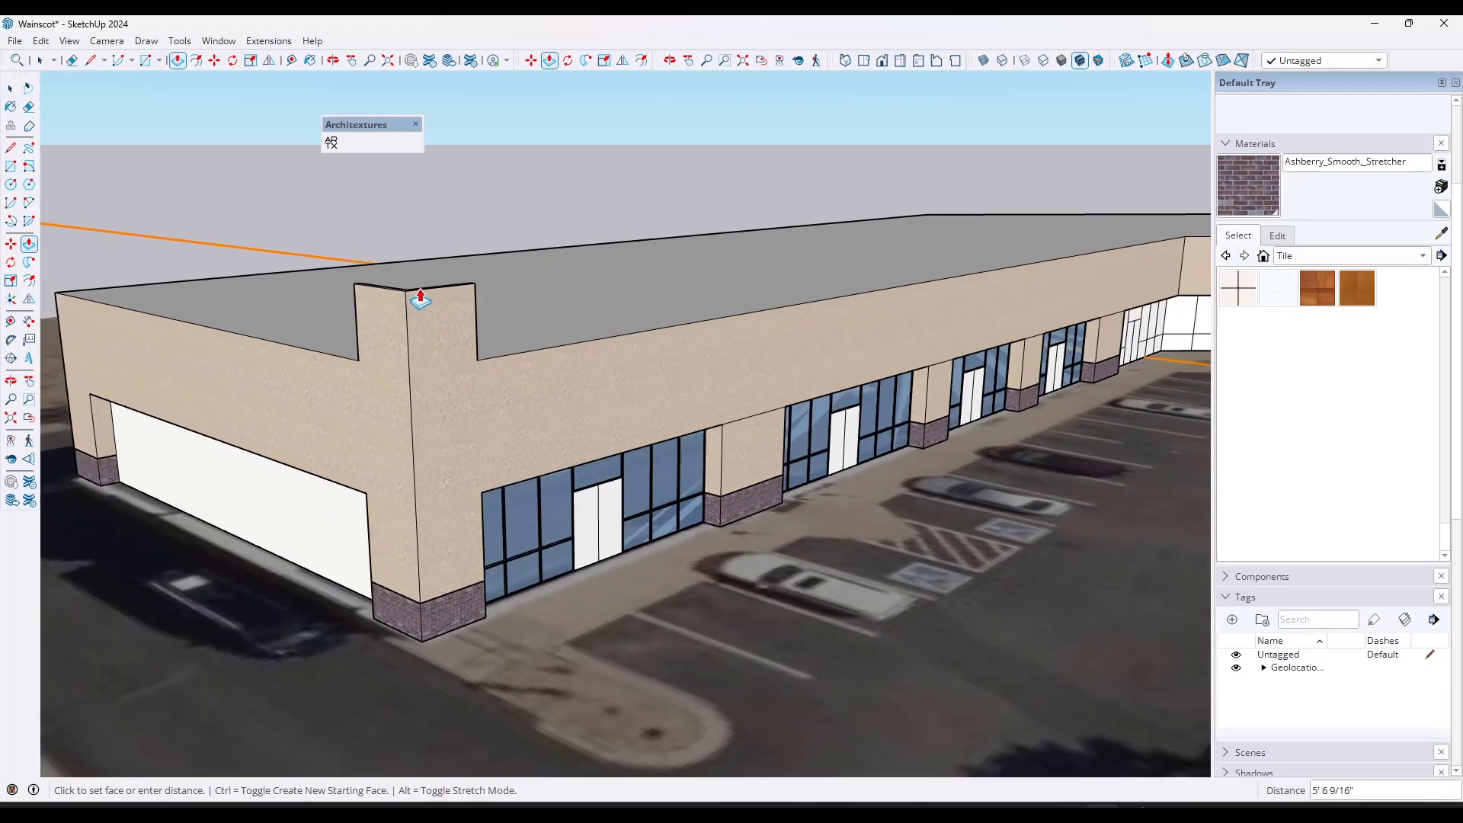
key(Return)
key(space)
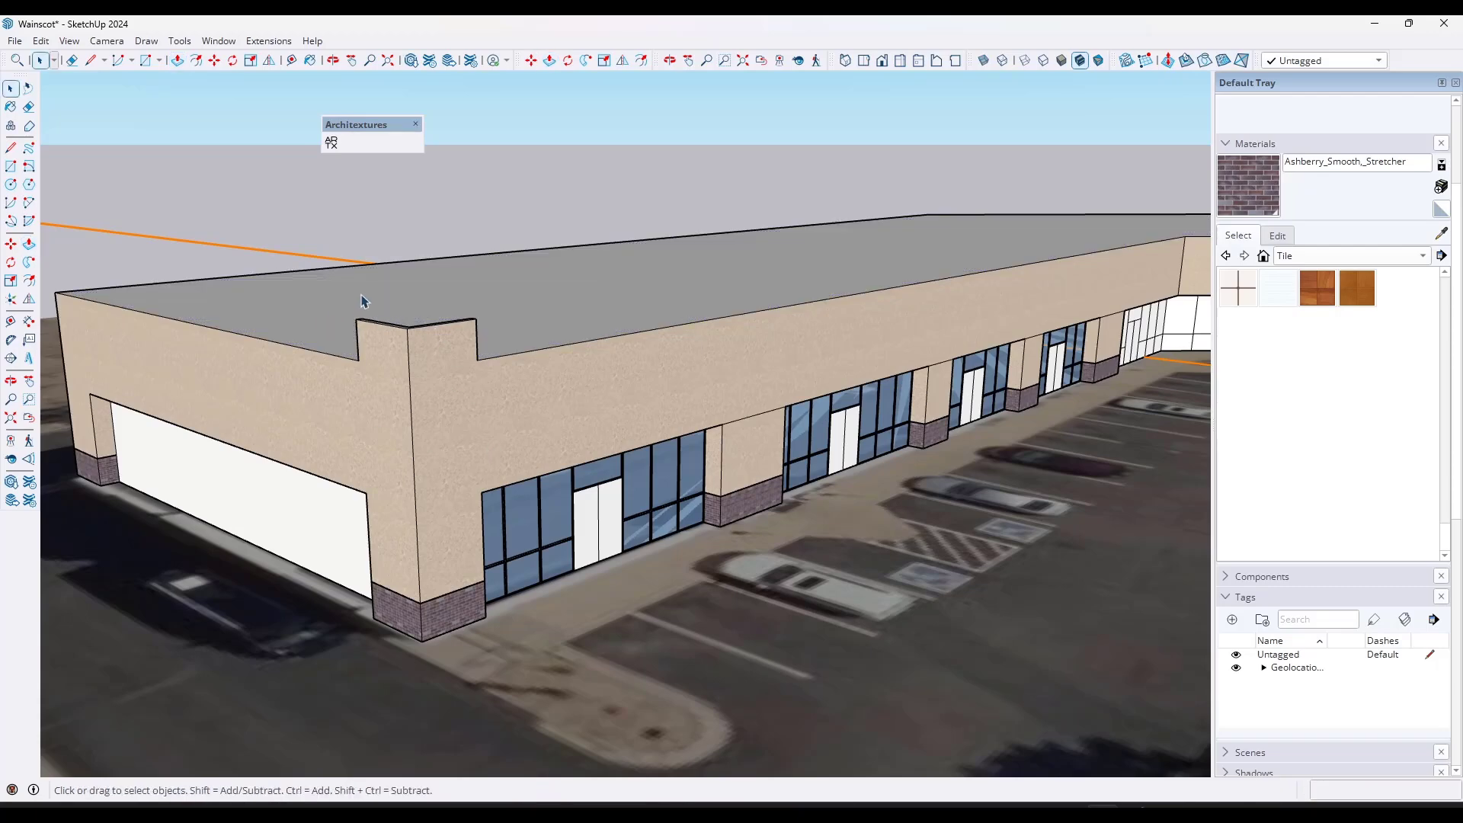
Step: Copy the base edges of the first storefront pier straight up 20' to the front edge of the roof
key(o)
drag(888, 528, 441, 481)
key(space)
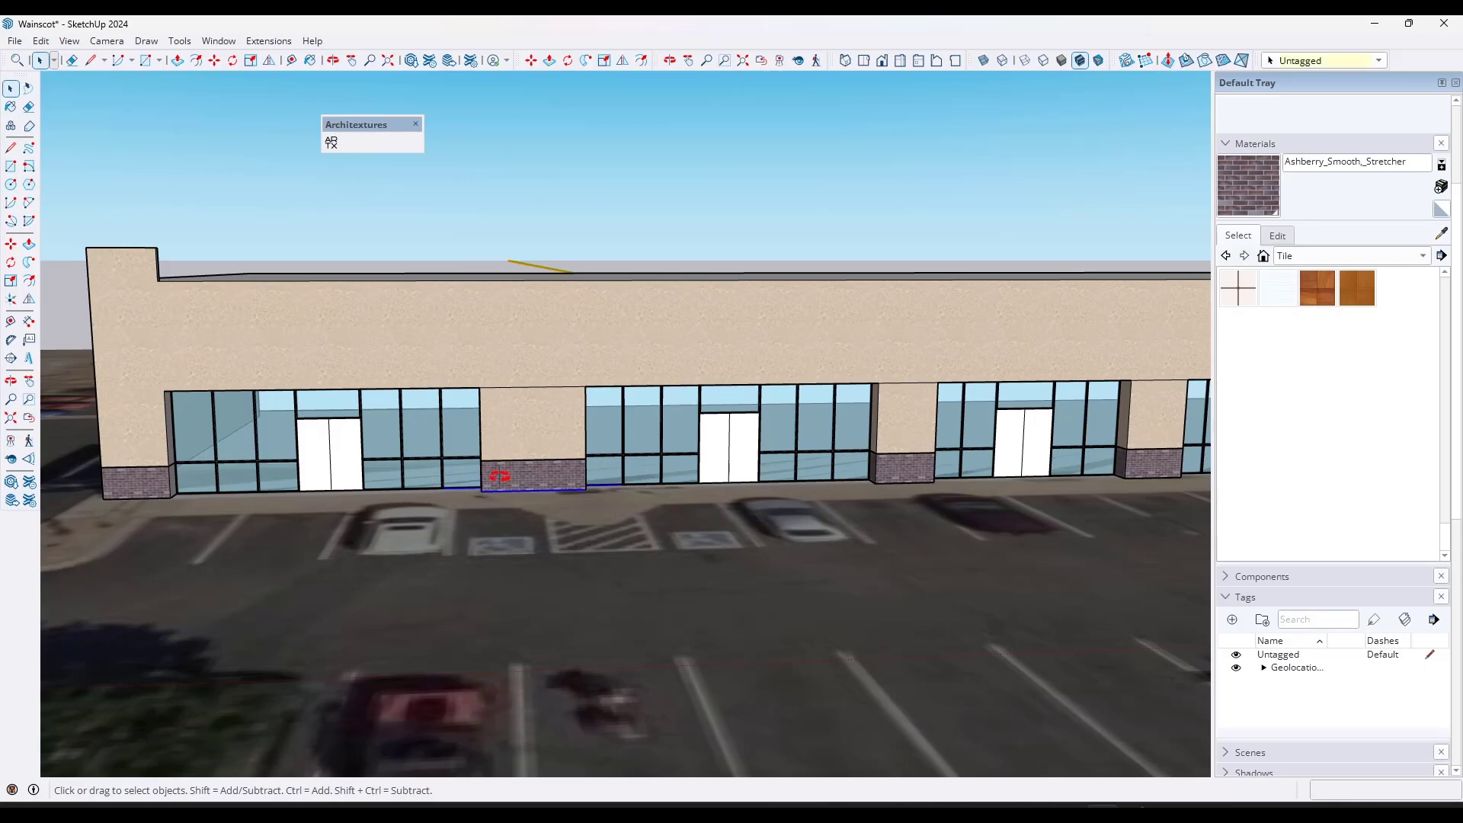
scroll(499, 476, up, 6)
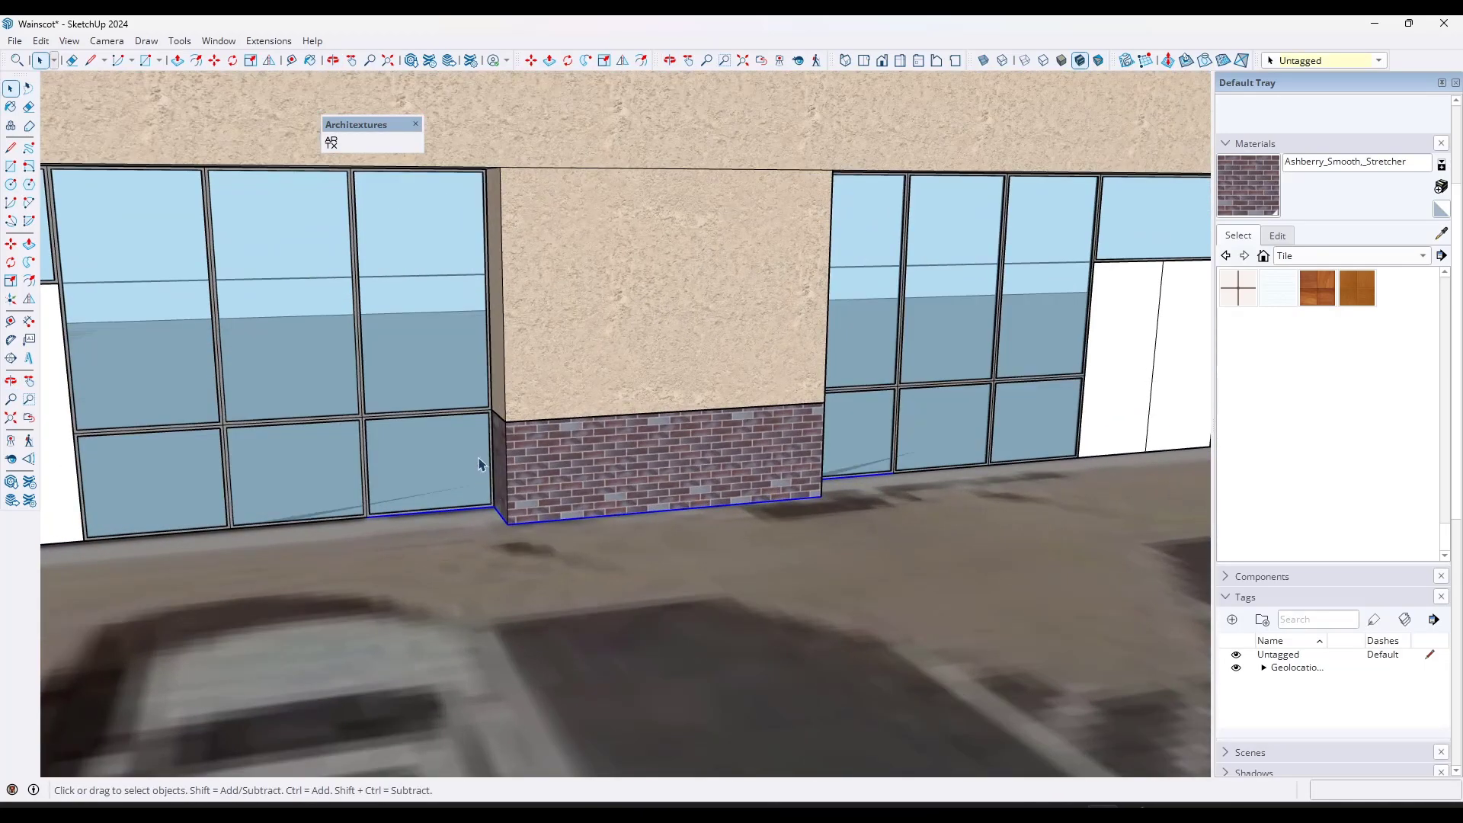
scroll(555, 527, down, 3)
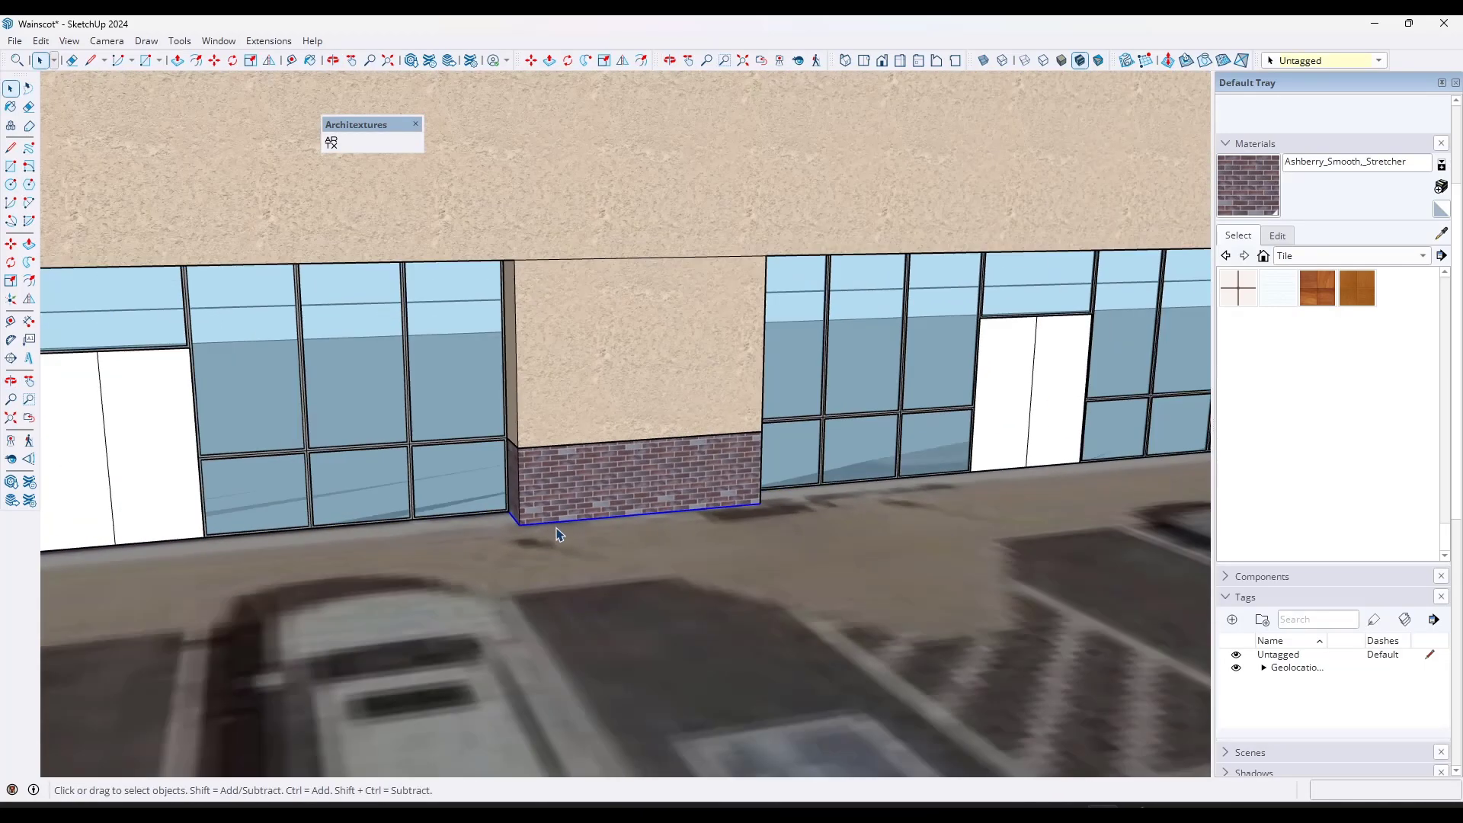
key(m)
click(526, 526)
key(ctrl)
scroll(524, 416, down, 3)
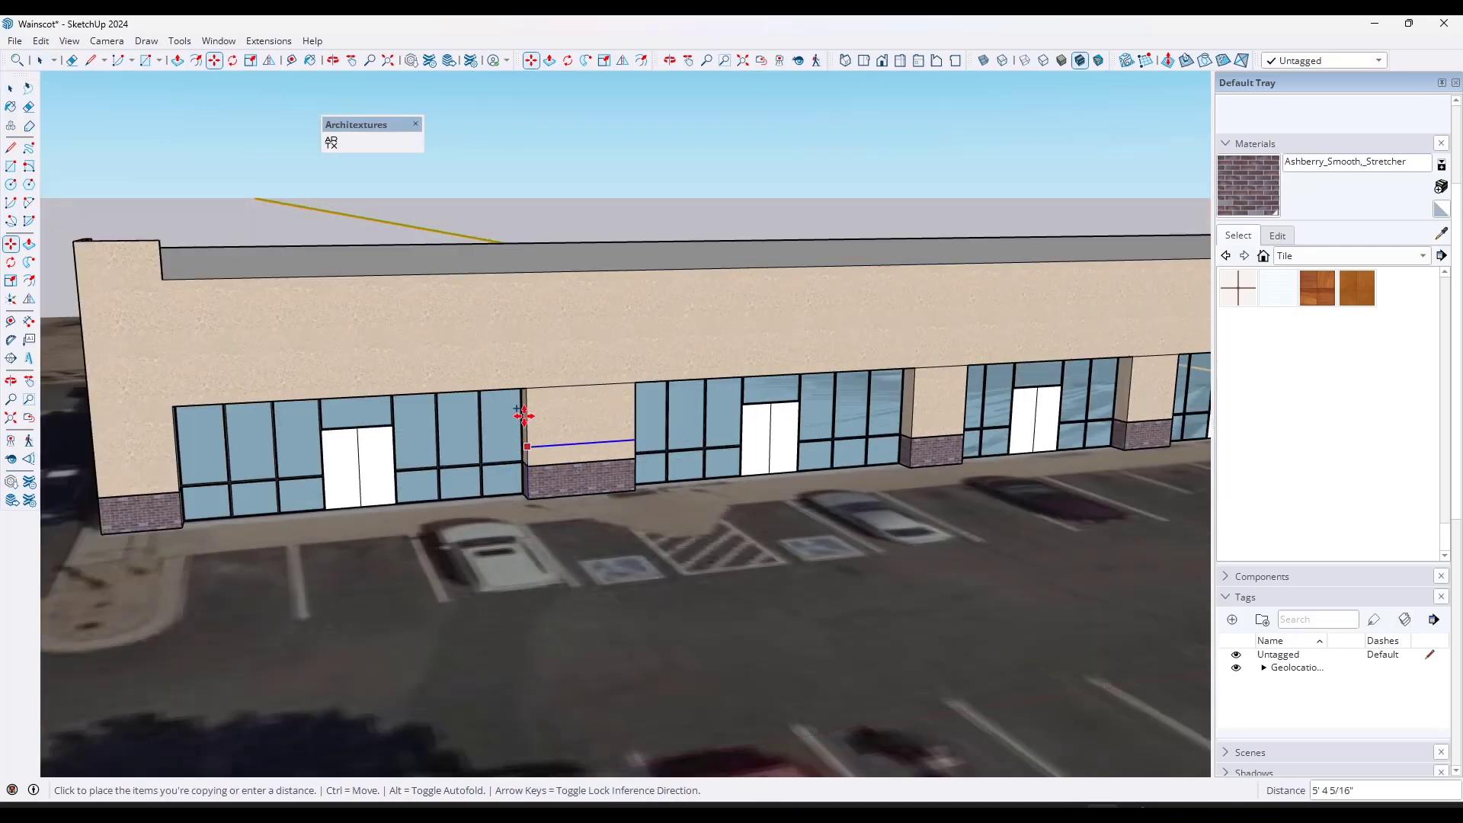
scroll(528, 356, up, 3)
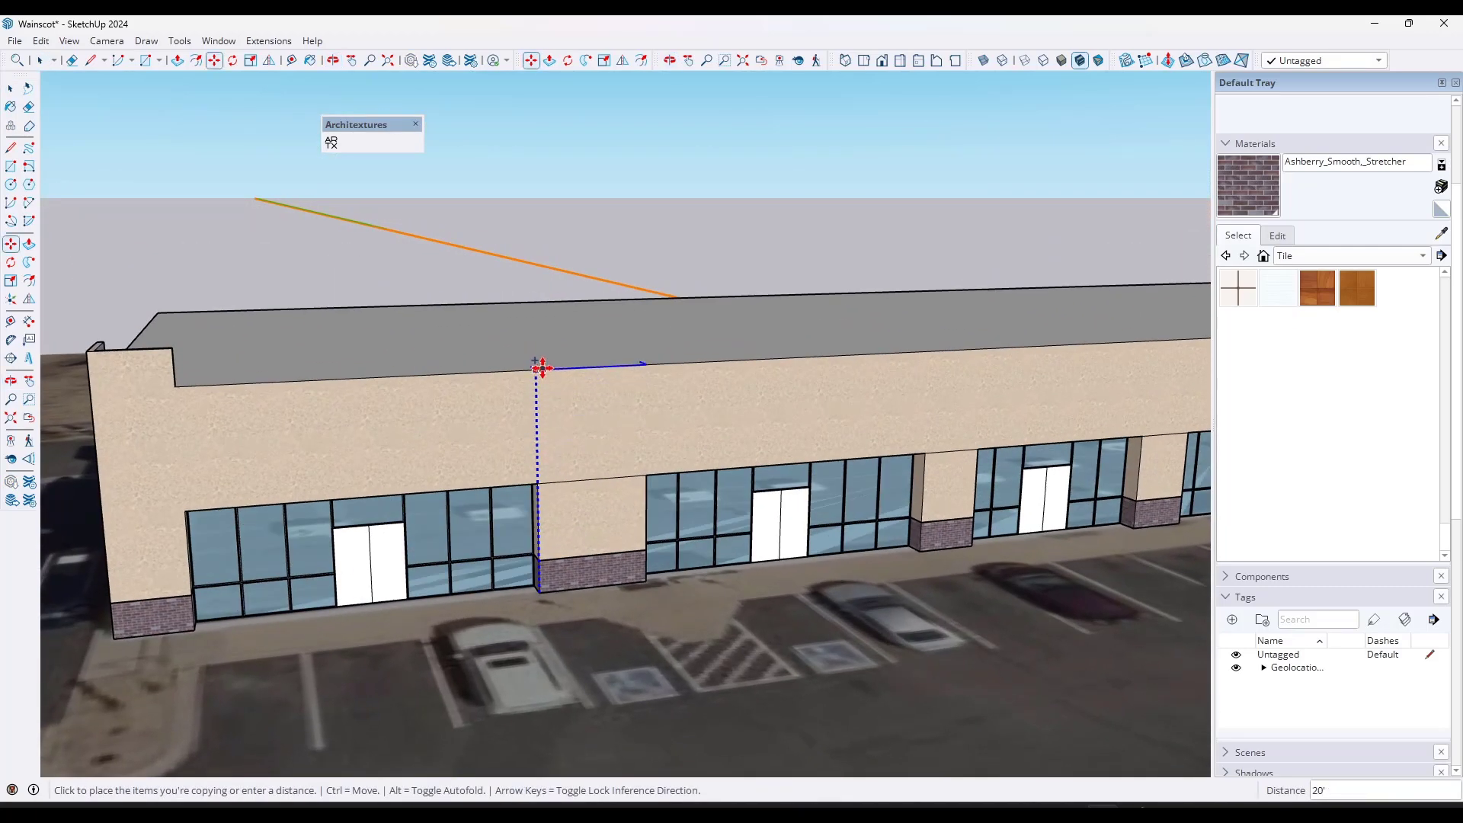
key(Return)
Step: Offset the copied pier edges on the roof inward by 4"
scroll(533, 366, up, 5)
key(space)
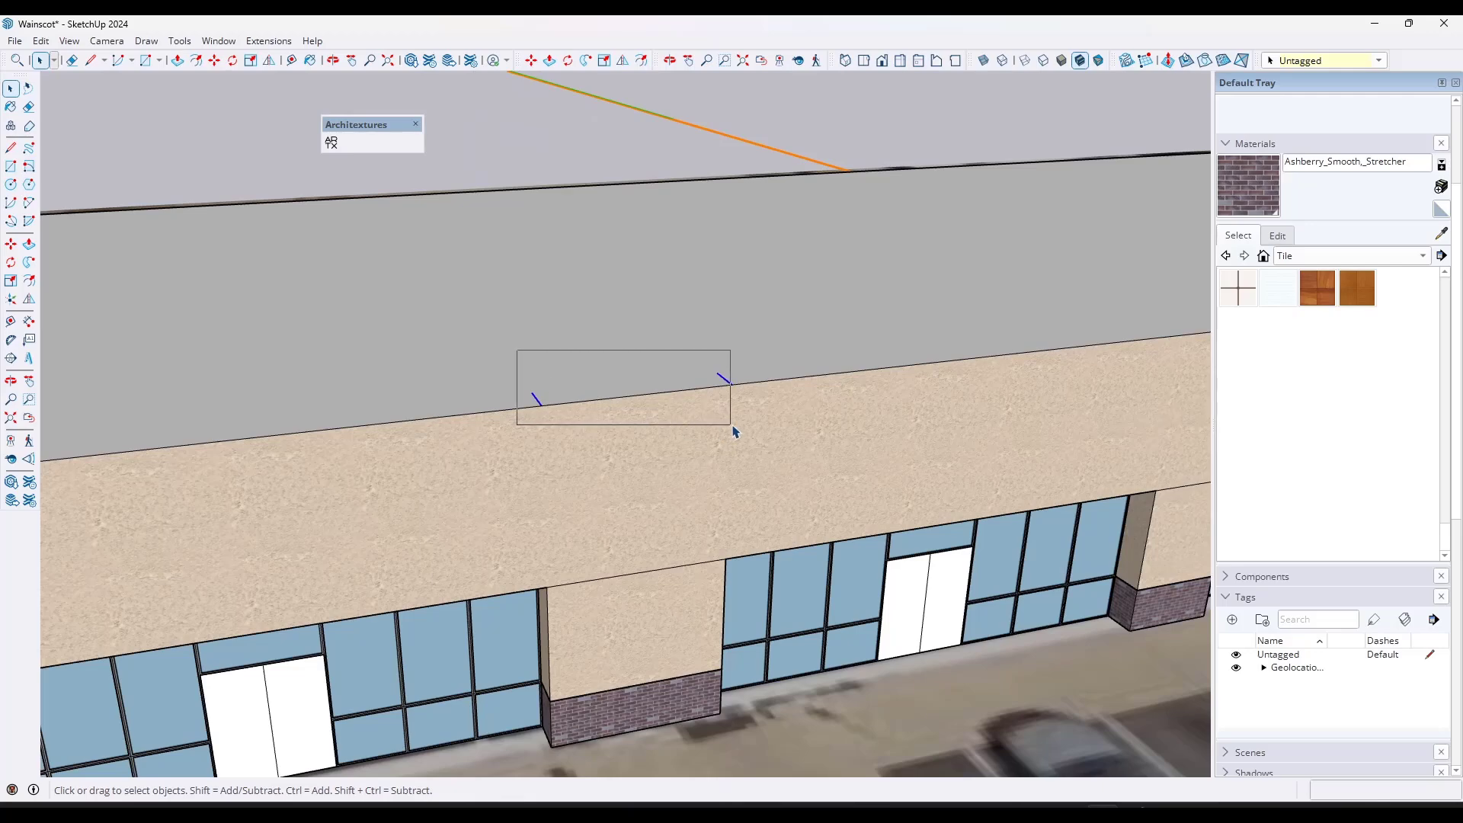
drag(734, 432, 732, 428)
scroll(688, 400, up, 1)
key(f)
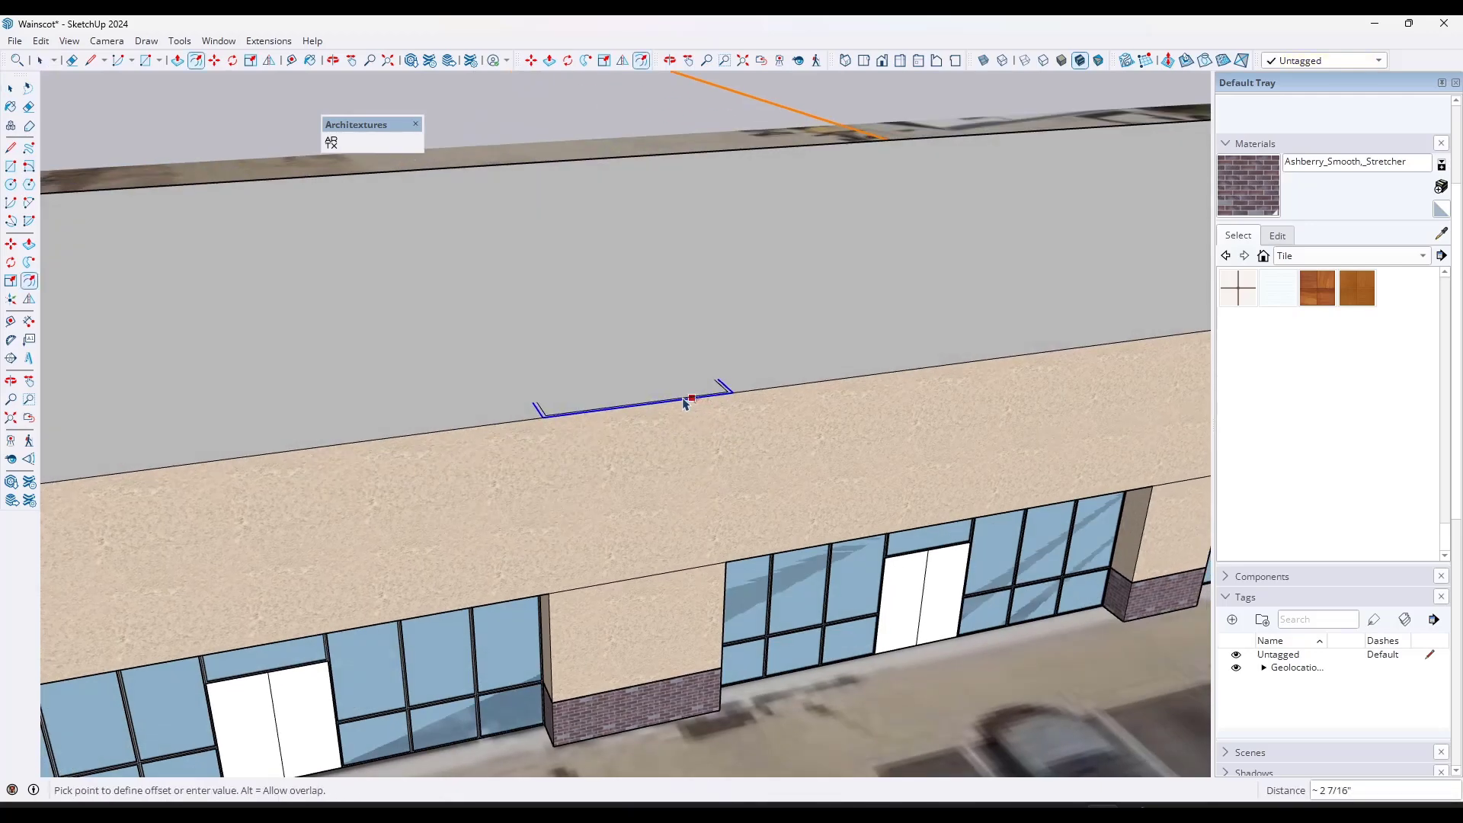
key(Return)
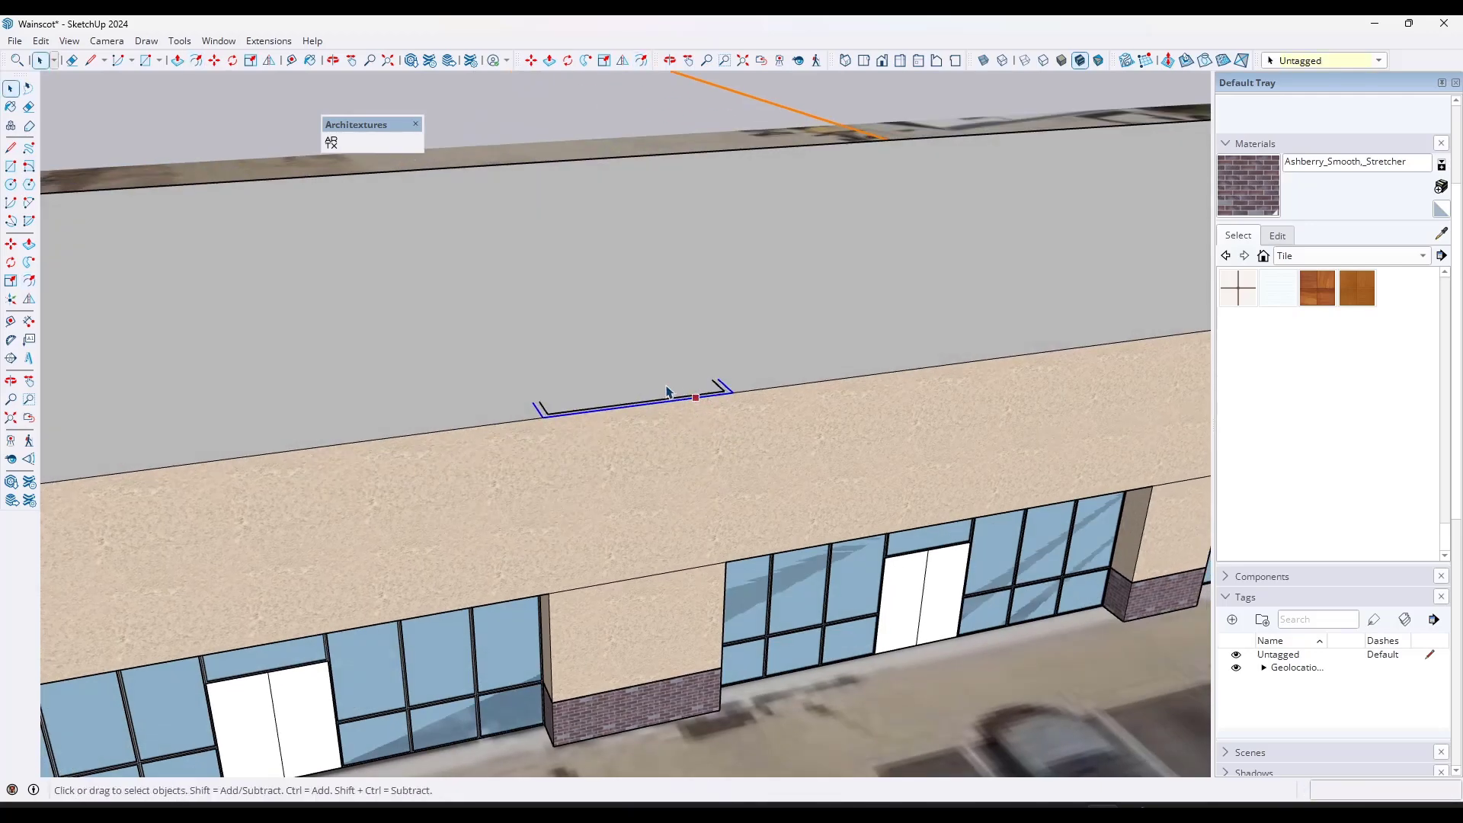
Step: Close both open ends of the offset pier outline with 4" lines to form a U-shaped strip
scroll(648, 395, up, 4)
key(l)
click(467, 416)
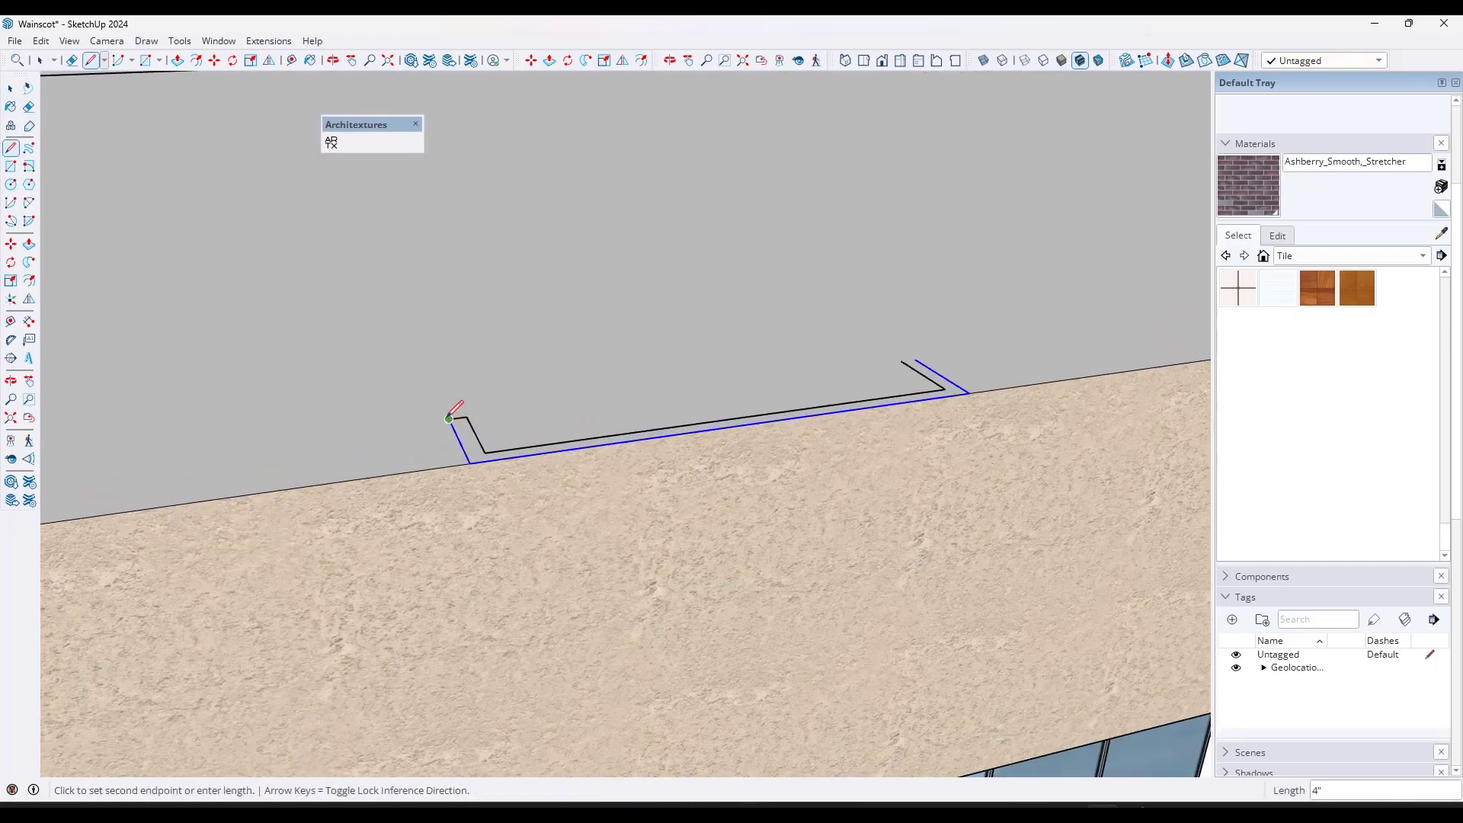
click(449, 419)
click(901, 361)
click(920, 351)
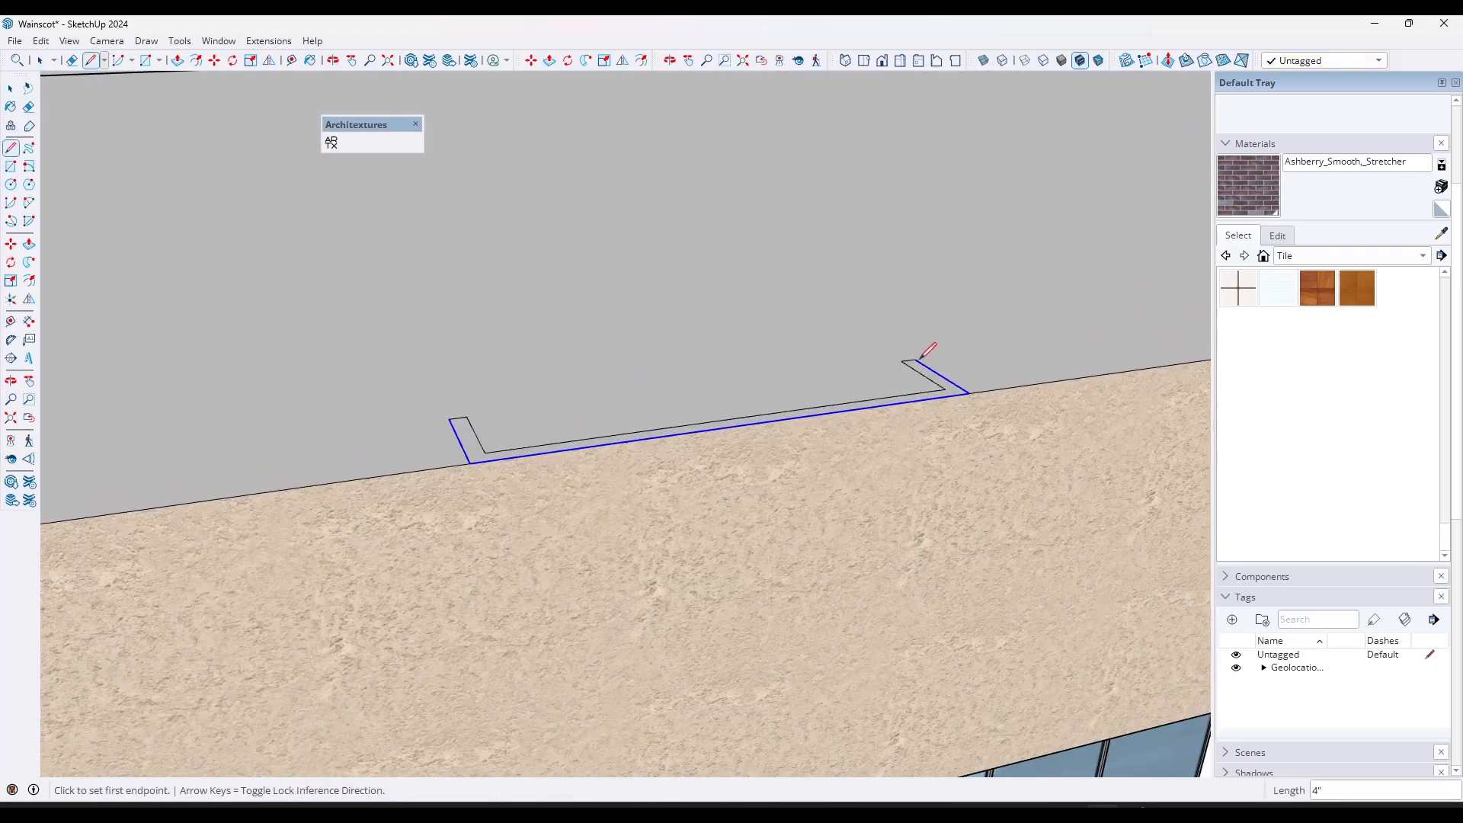
Step: Push/Pull the U-shaped roof strip above the first storefront pier upward into a raised parapet
key(p)
scroll(933, 439, down, 4)
click(936, 429)
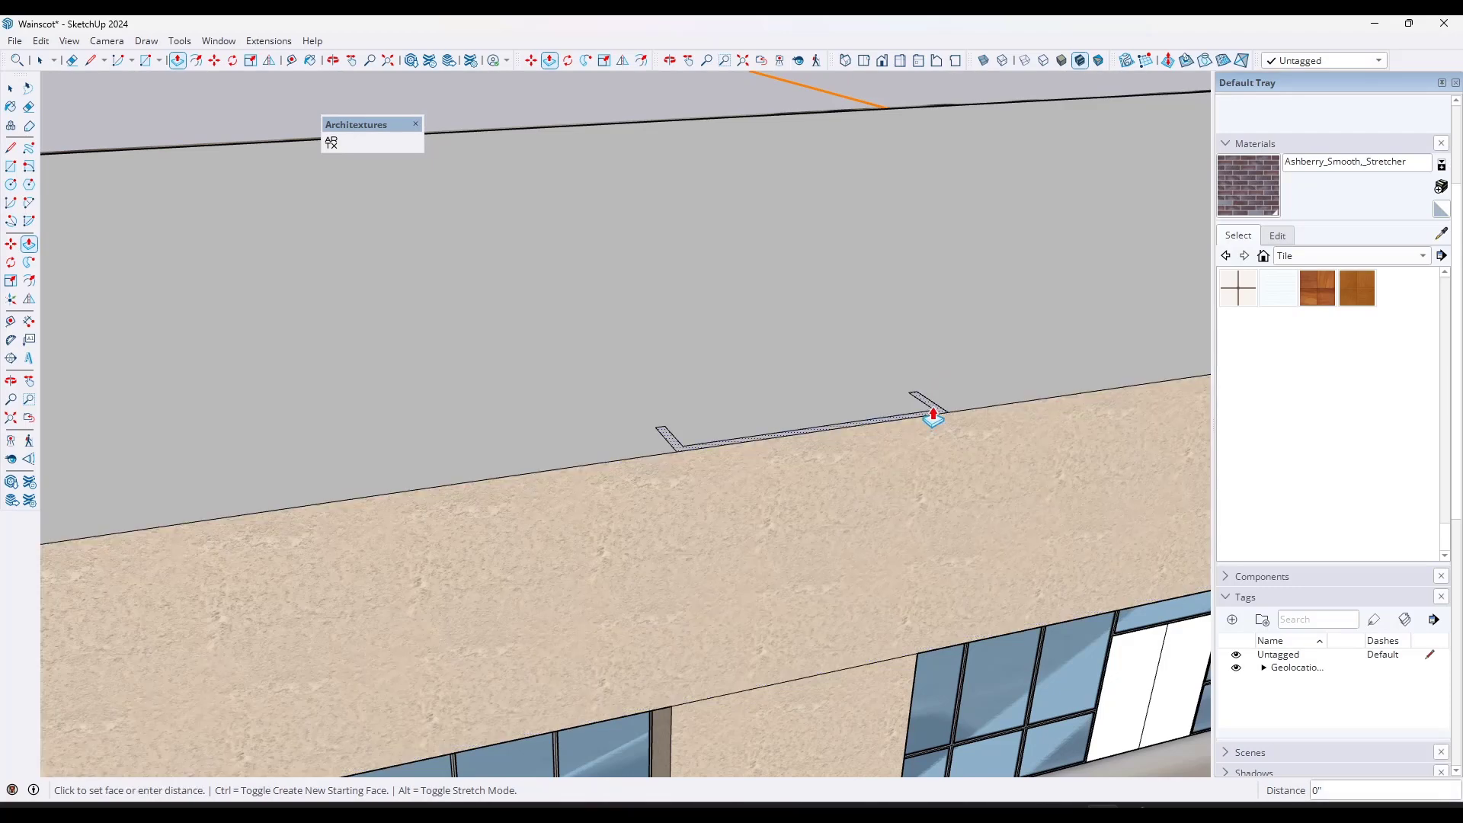
scroll(768, 339, down, 6)
Step: Select the base edges of the remaining brick-clad piers between the storefronts along the front wing
middle_drag(437, 404, 765, 490)
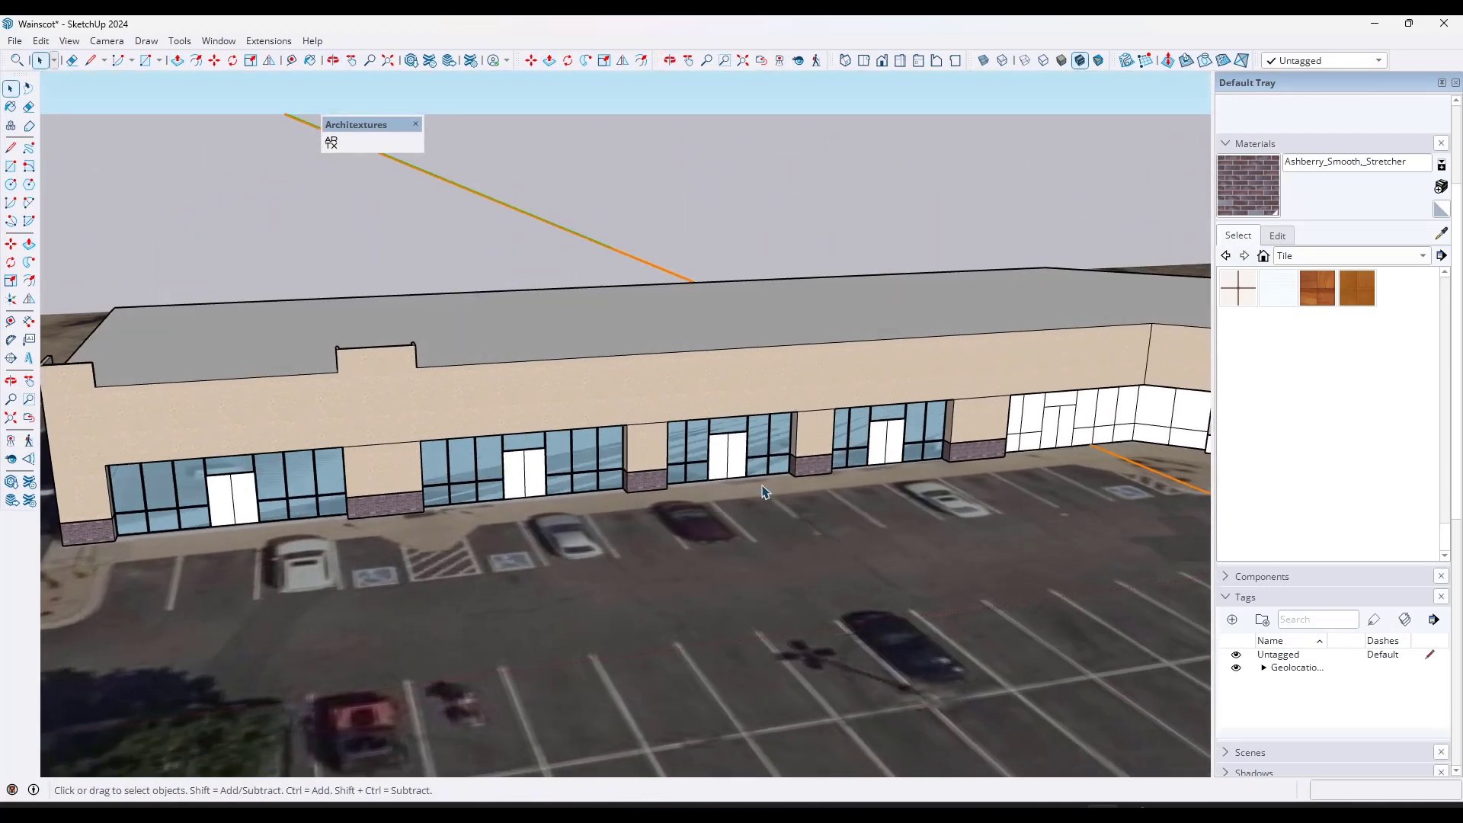
scroll(630, 485, up, 2)
middle_drag(630, 485, 595, 479)
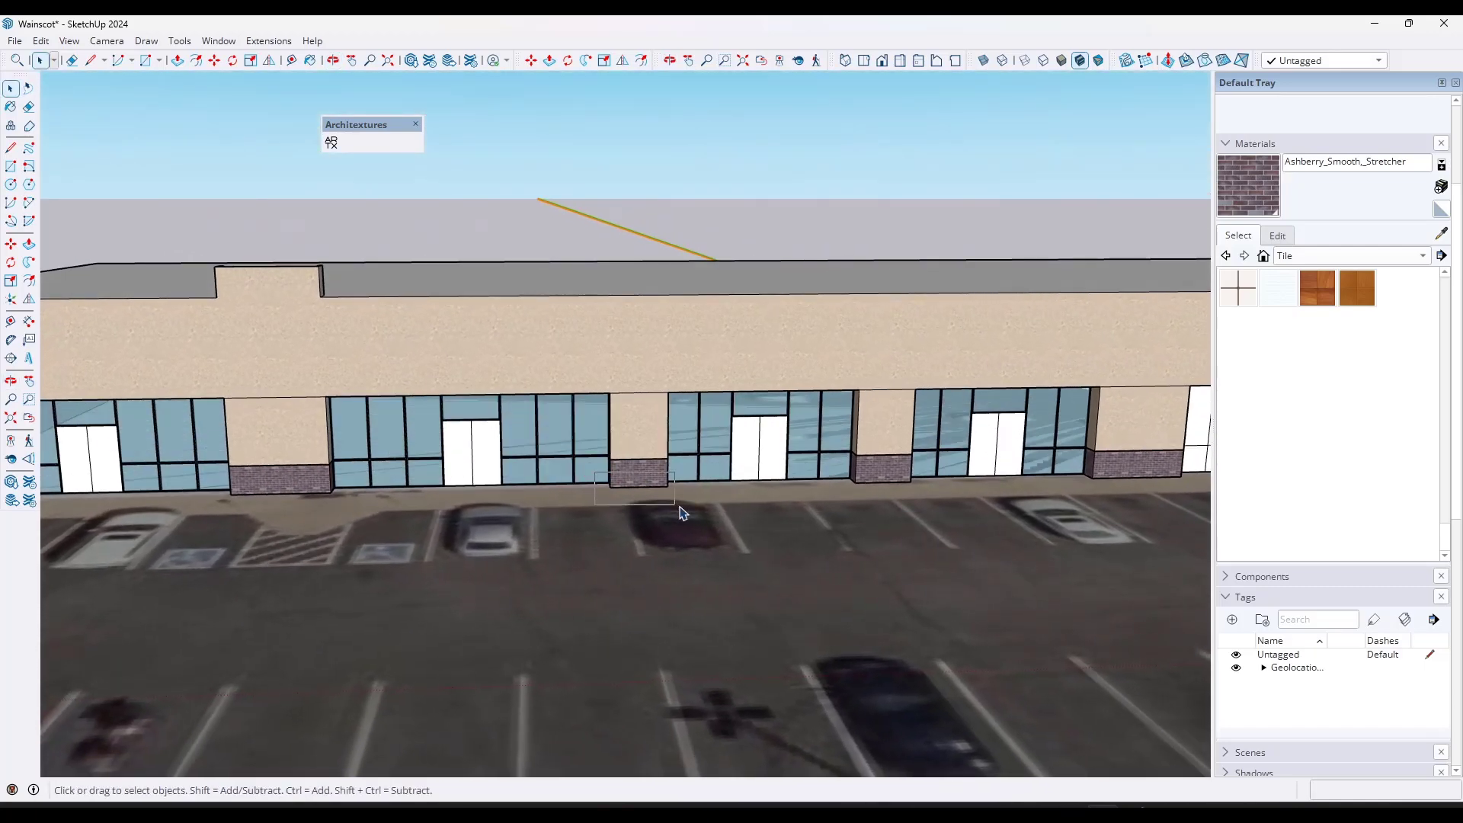
drag(682, 513, 686, 512)
middle_drag(807, 513, 567, 503)
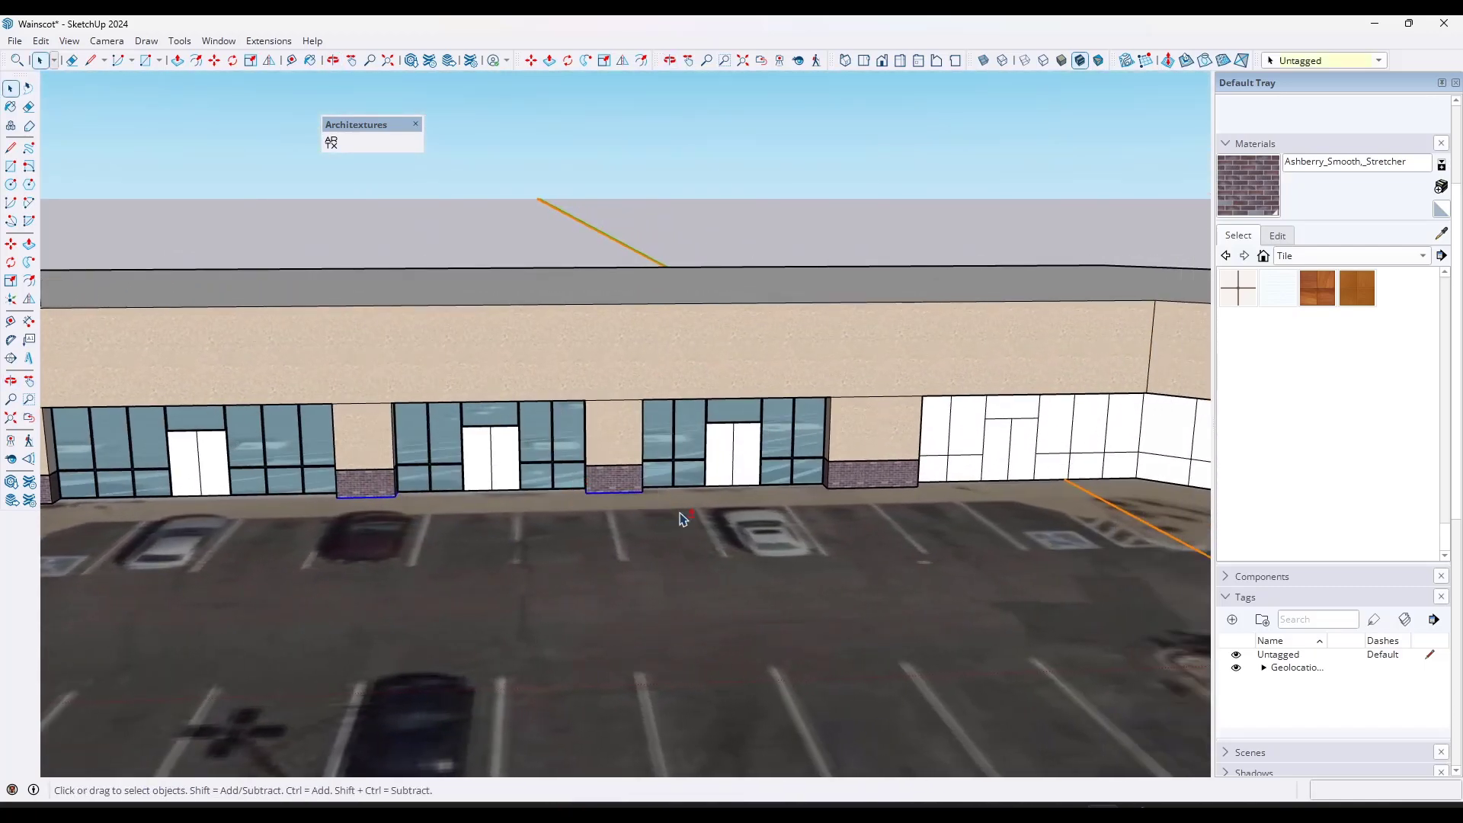
middle_drag(682, 518, 577, 518)
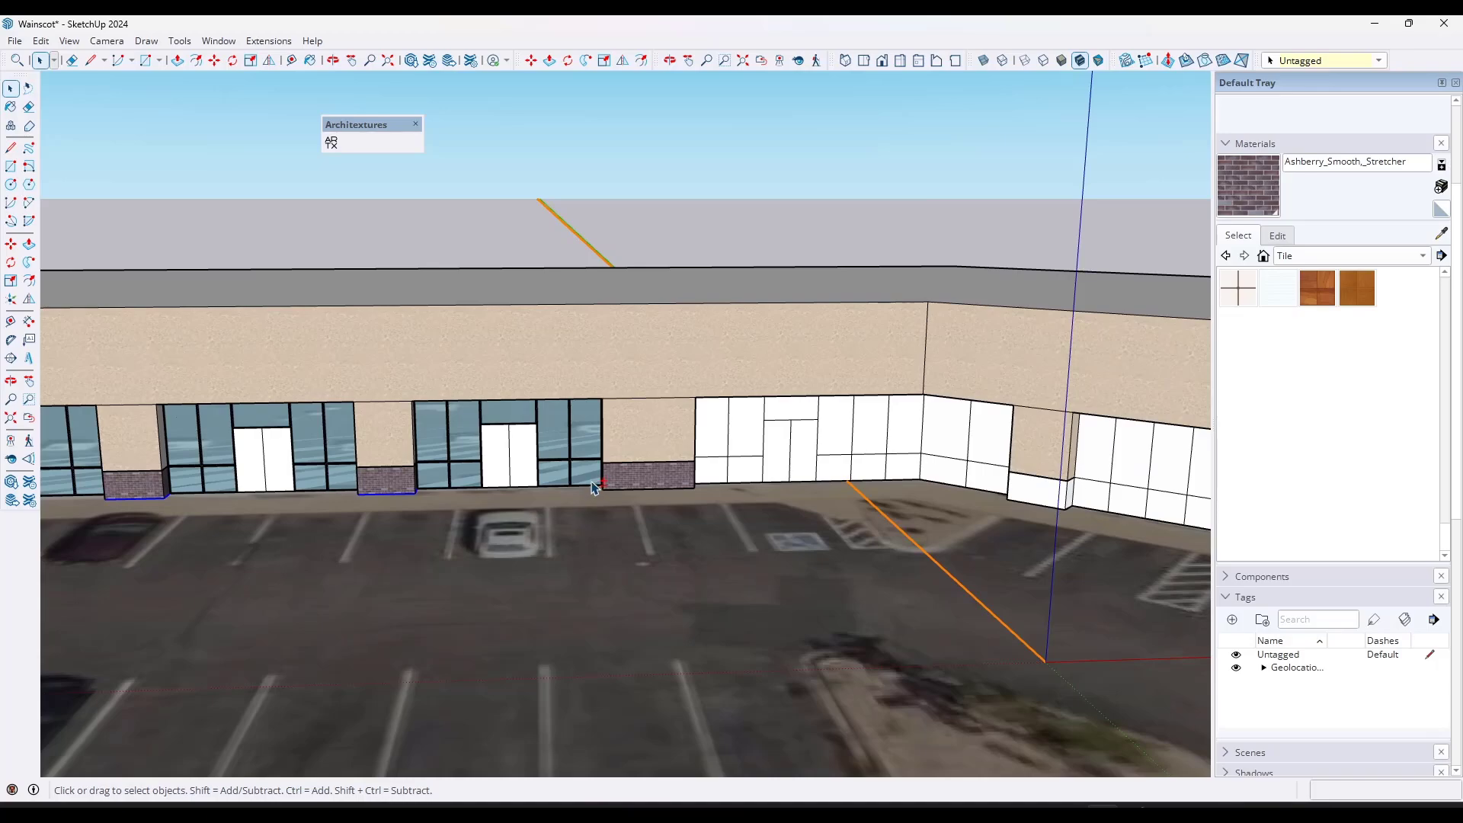
scroll(715, 499, up, 3)
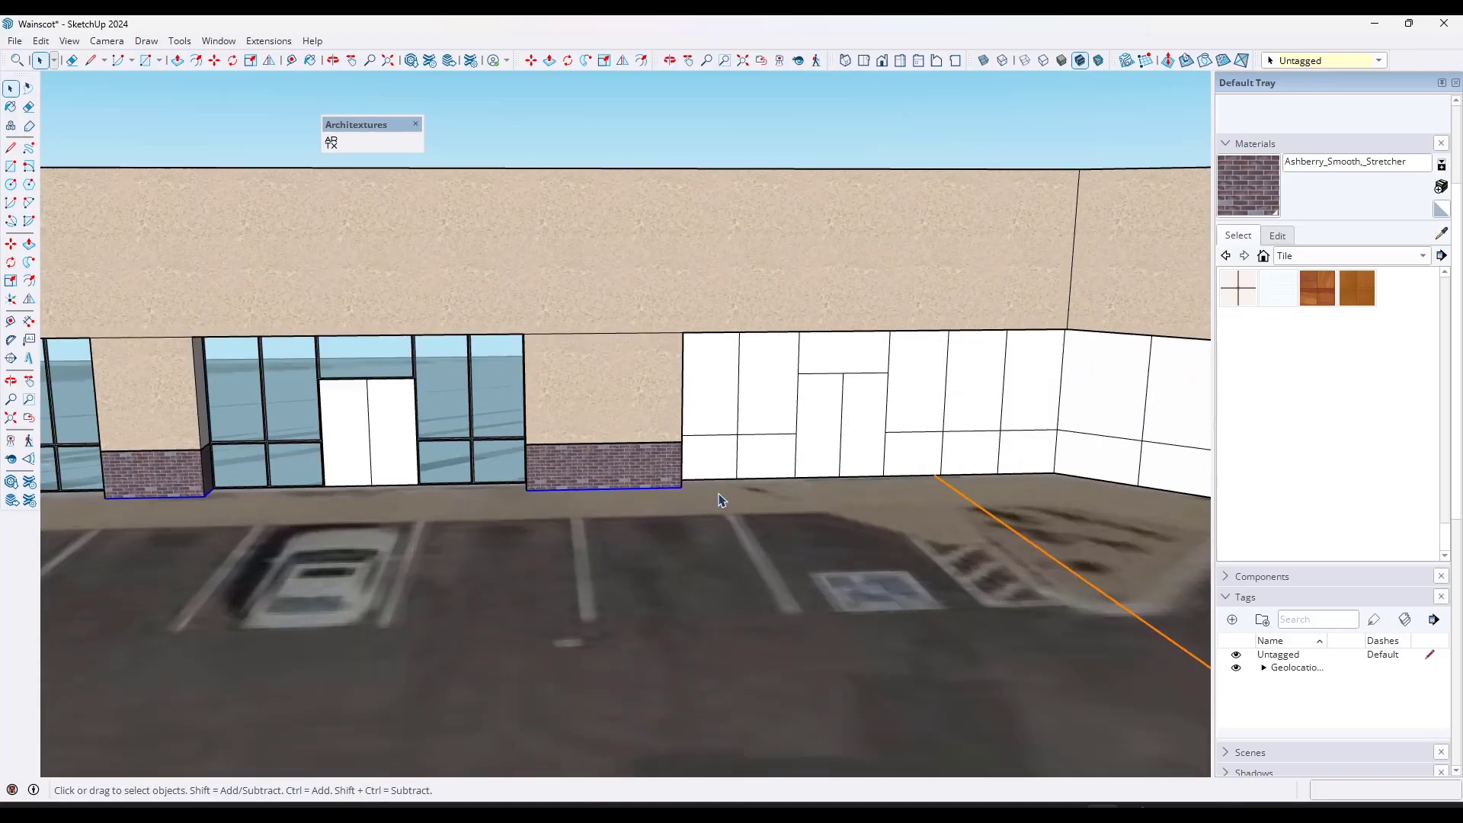
middle_drag(719, 500, 790, 536)
Step: Add the base edges of the two angled-wing piers and the building's far end corner to the selection
scroll(635, 540, down, 4)
scroll(637, 540, up, 6)
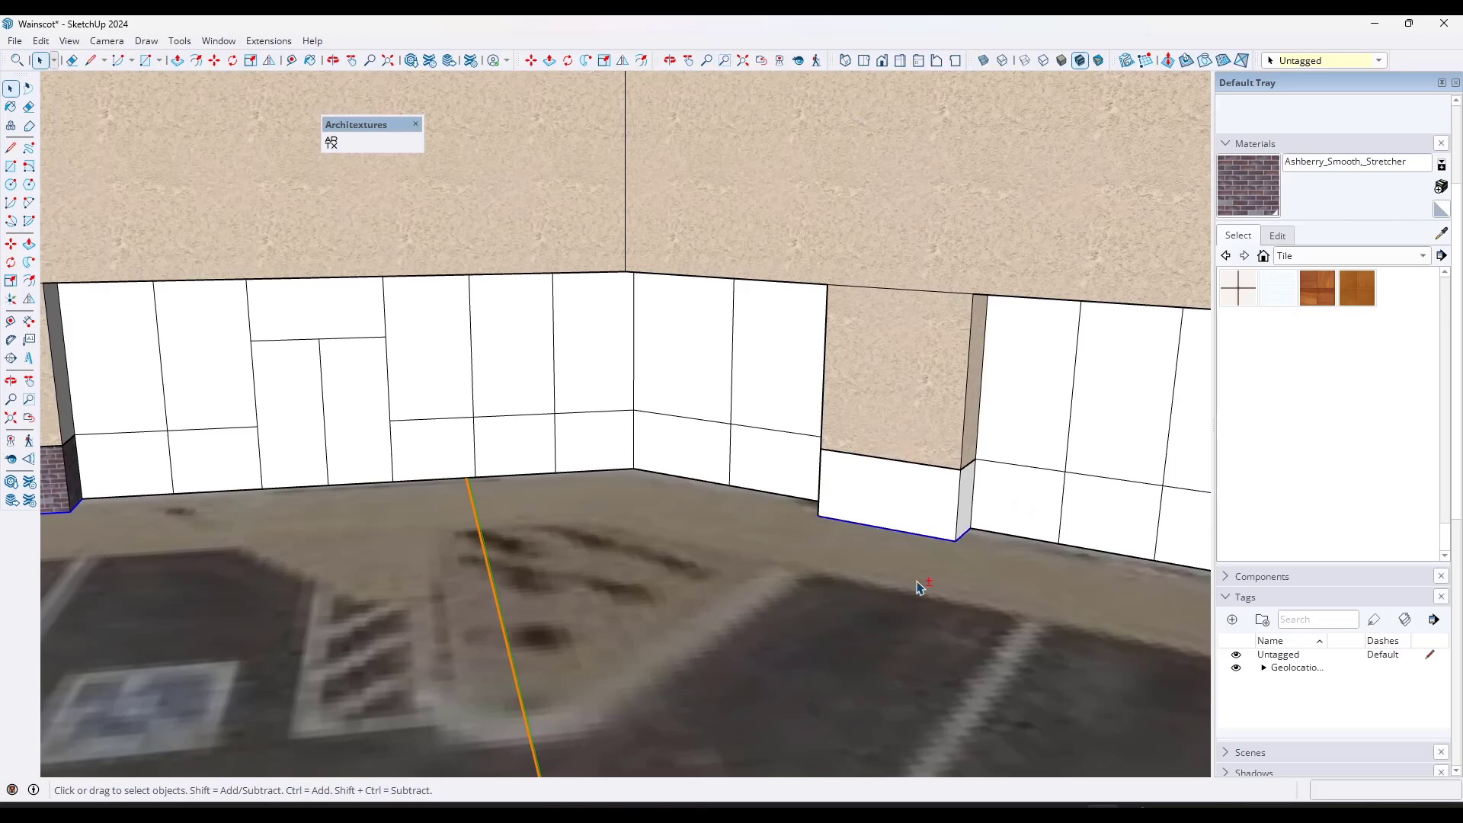
scroll(919, 587, down, 10)
scroll(831, 566, up, 5)
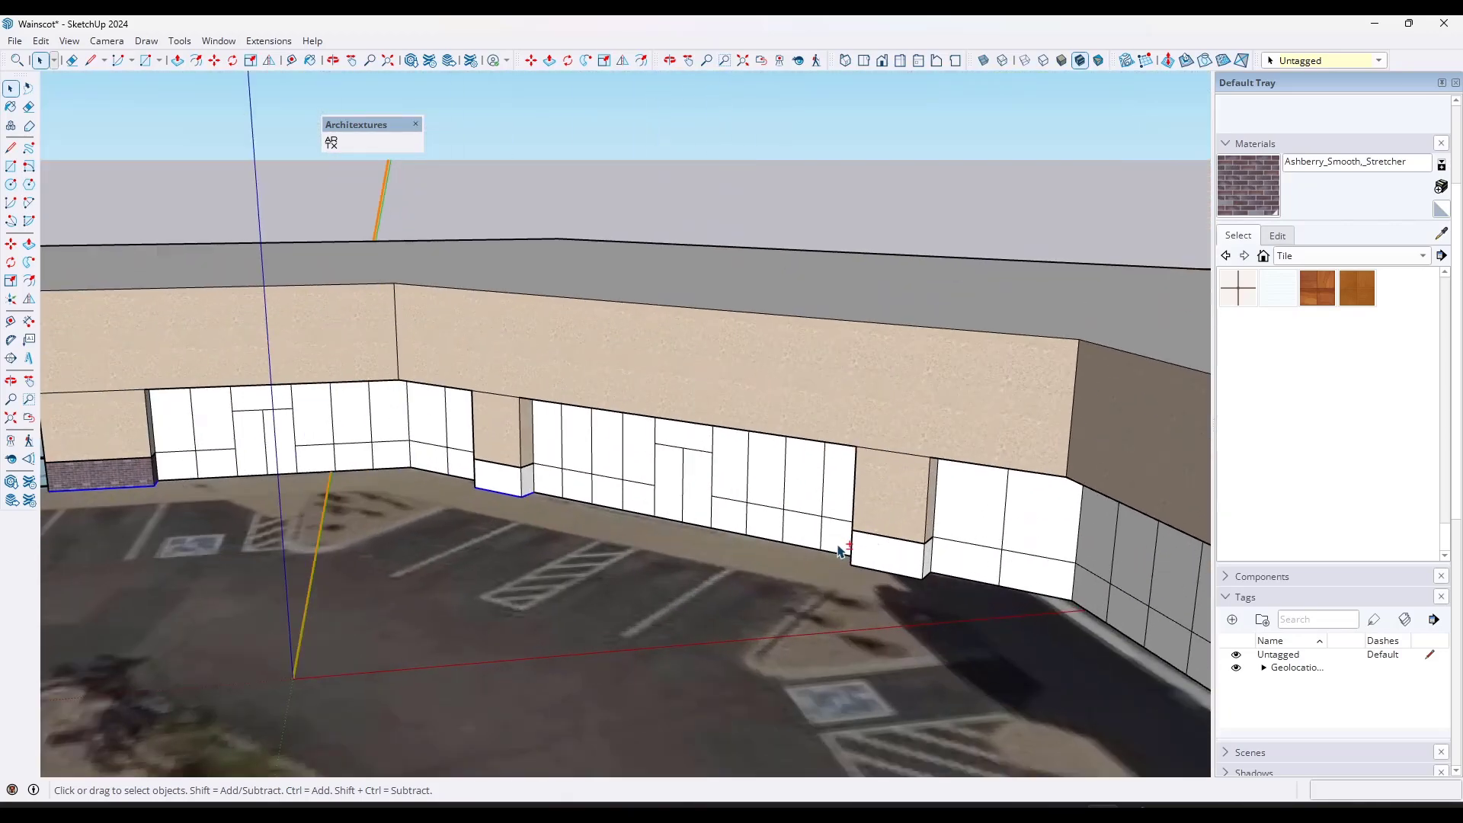
scroll(744, 531, down, 8)
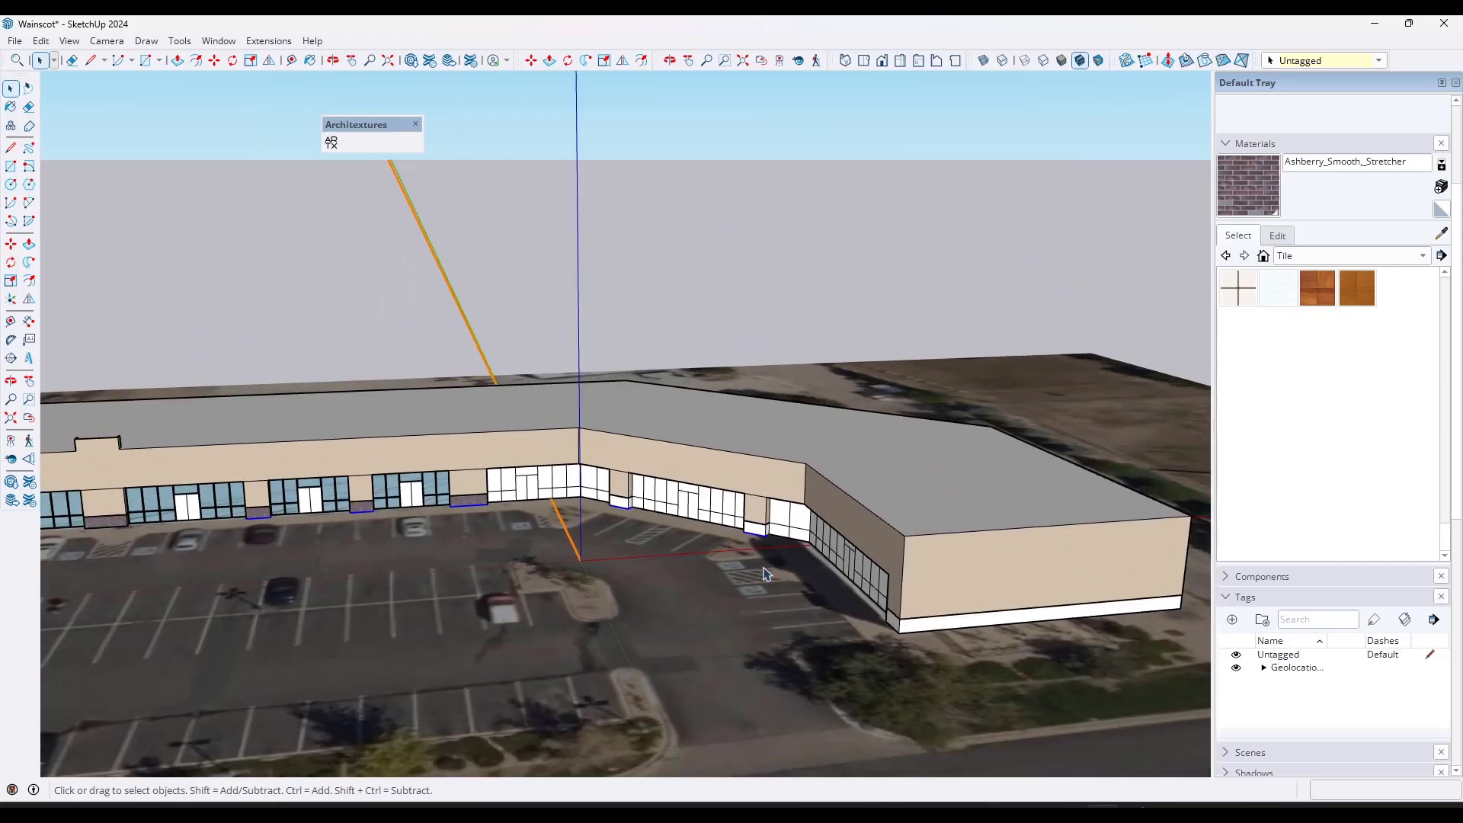
scroll(875, 635, up, 6)
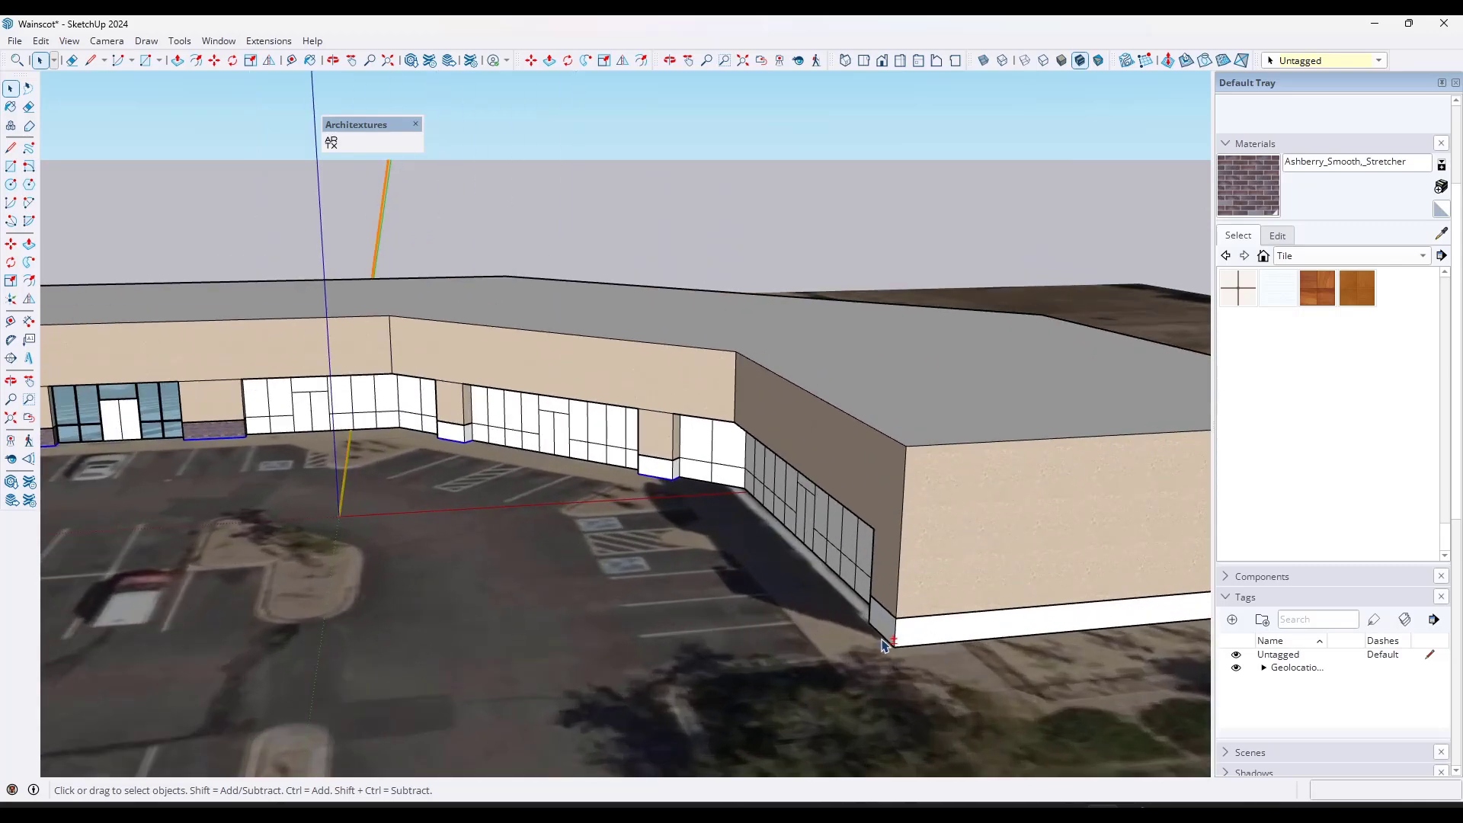
scroll(884, 644, down, 8)
scroll(888, 631, up, 5)
Step: Copy the selected base edges straight up to the height of the finished parapet top
key(m)
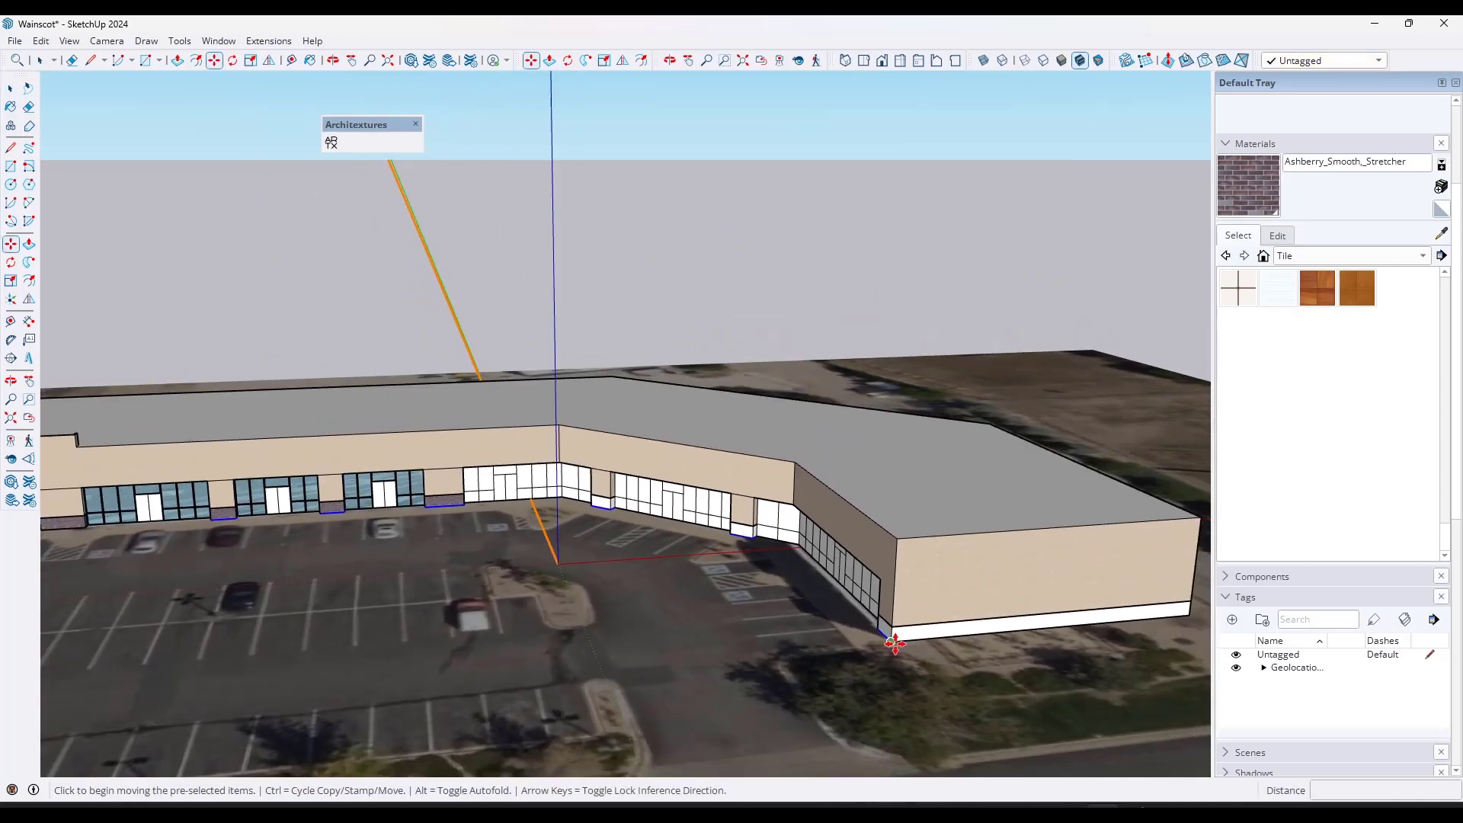
key(ctrl)
click(891, 641)
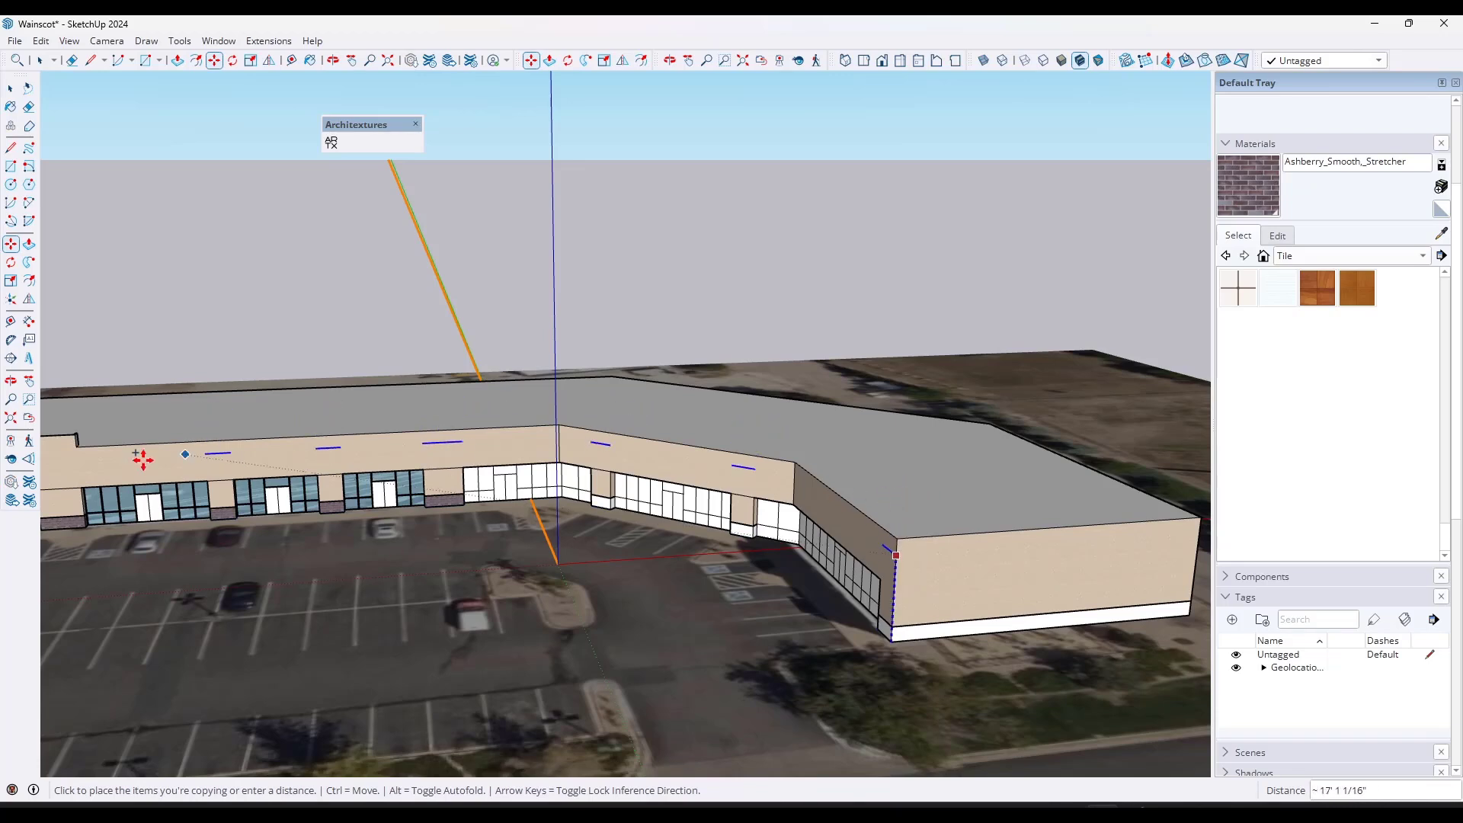
key(space)
Step: Offset the raised outline of the next front-wing pier inward to the parapet thickness
middle_drag(197, 426, 271, 472)
scroll(270, 472, up, 6)
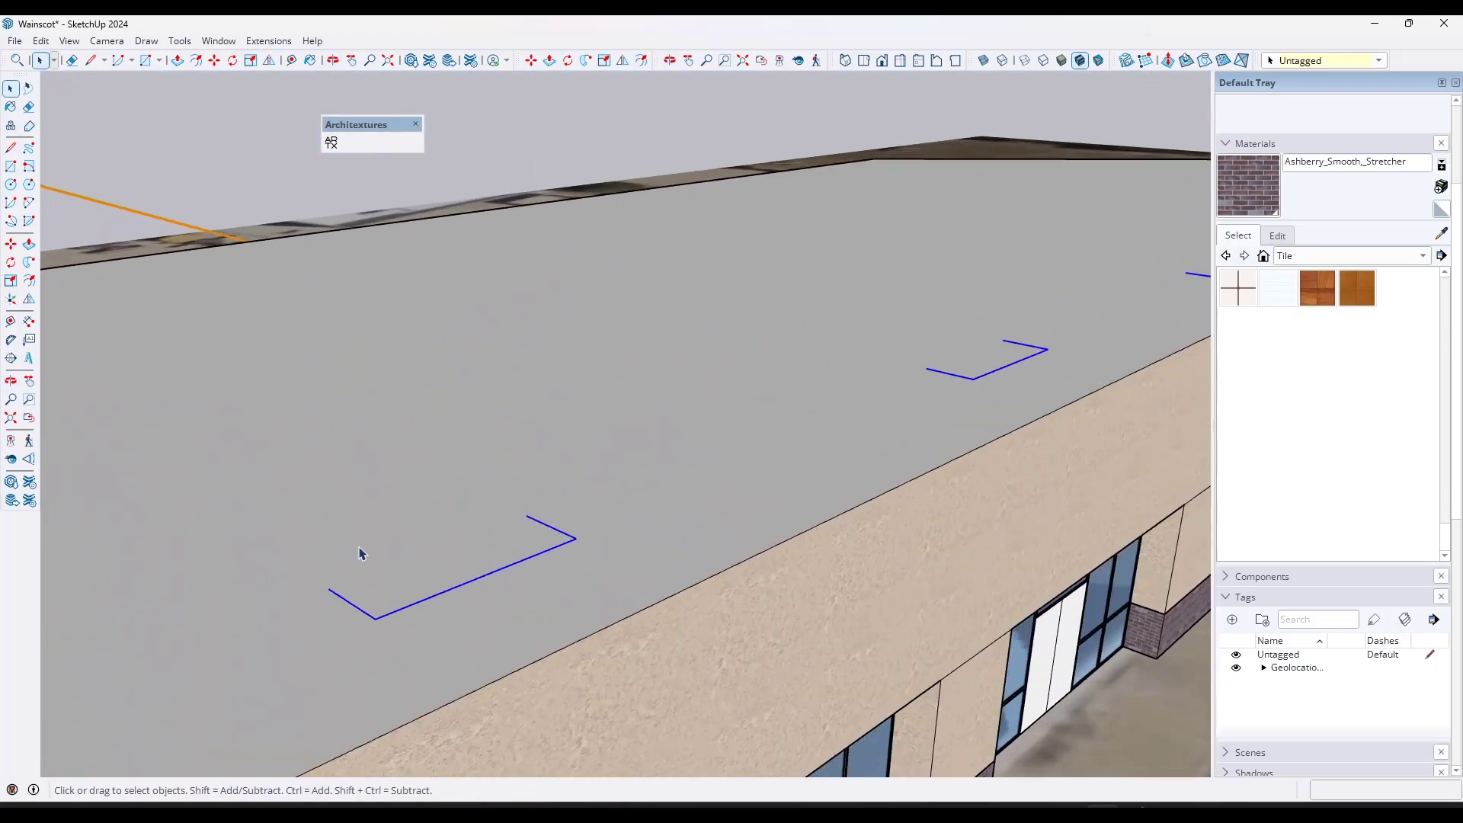
key(f)
key(space)
drag(280, 500, 605, 649)
key(f)
click(500, 570)
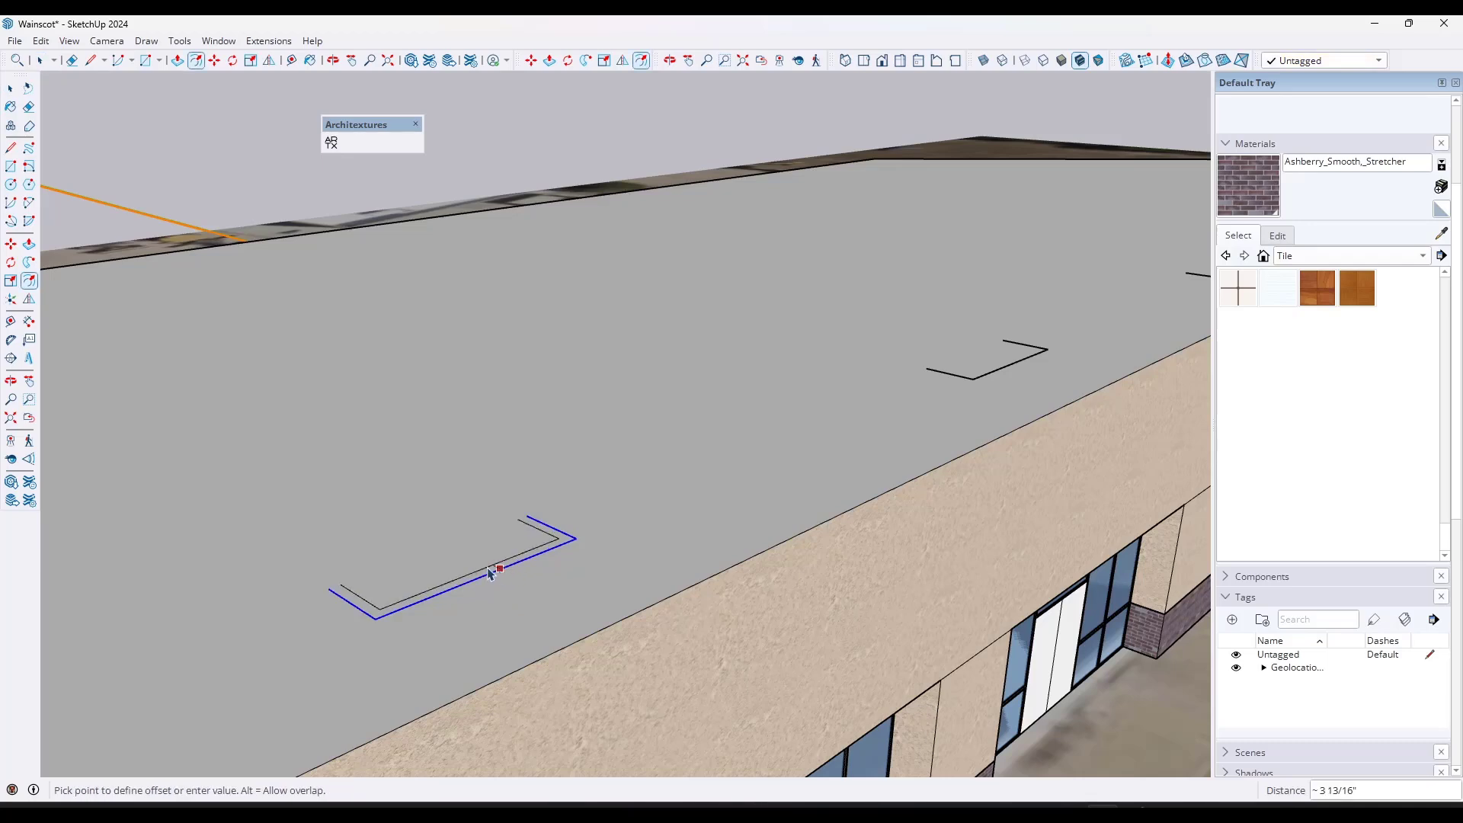
Step: Offset the raised outlines of the other two front-wing piers inward by the same thickness
key(space)
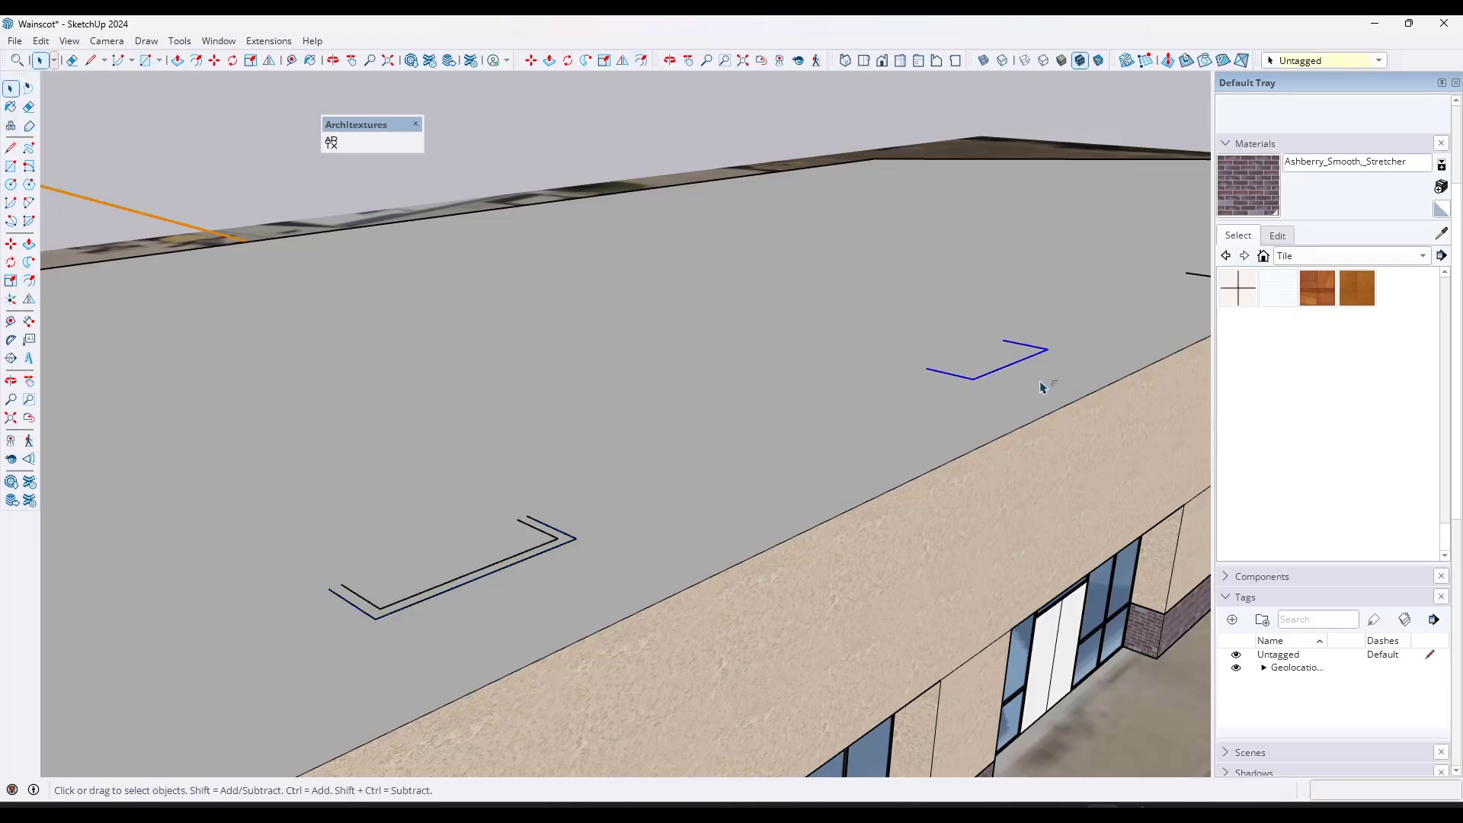
key(f)
scroll(770, 419, down, 5)
key(space)
scroll(1051, 333, up, 7)
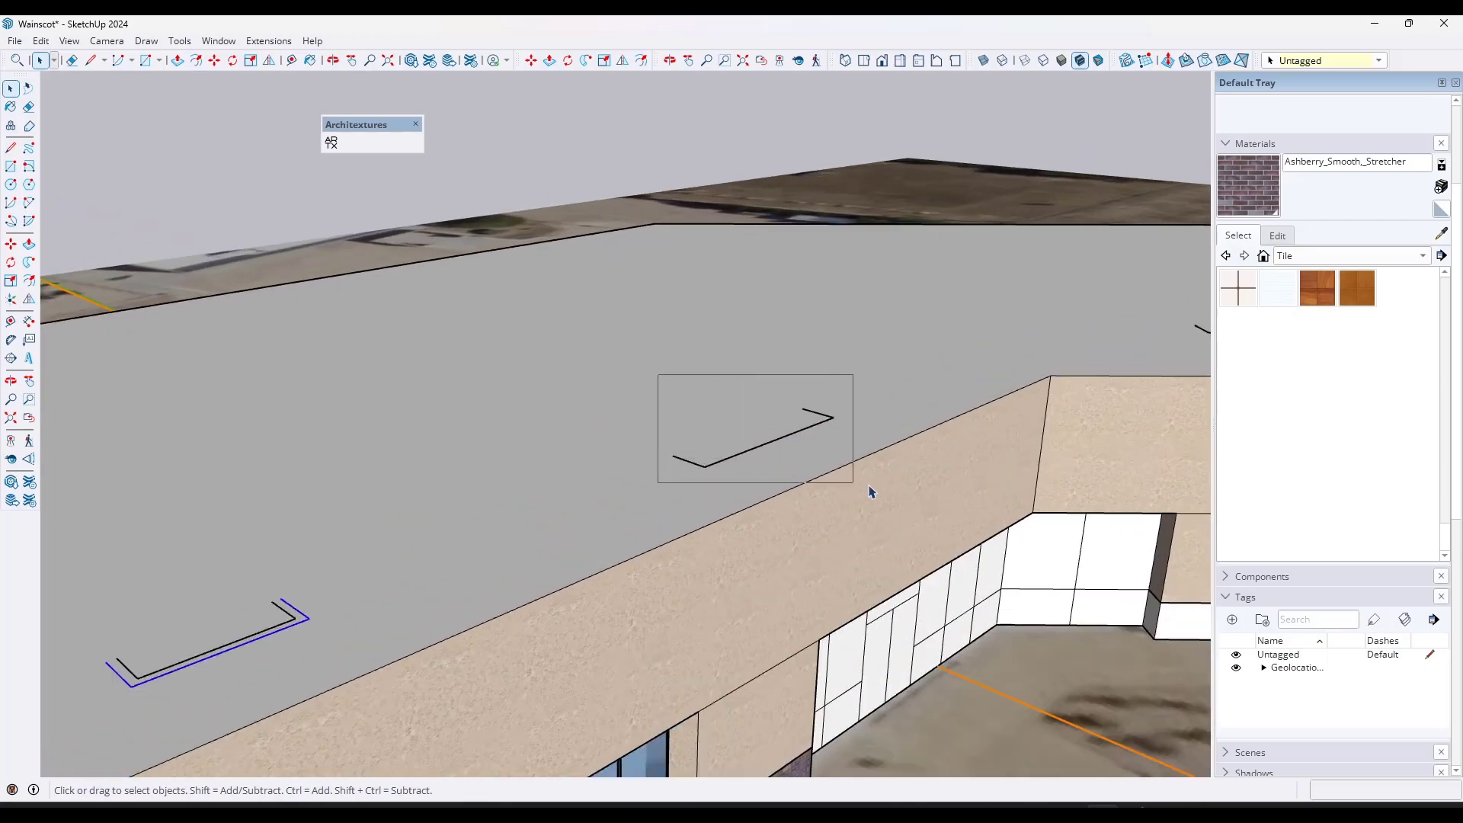
key(f)
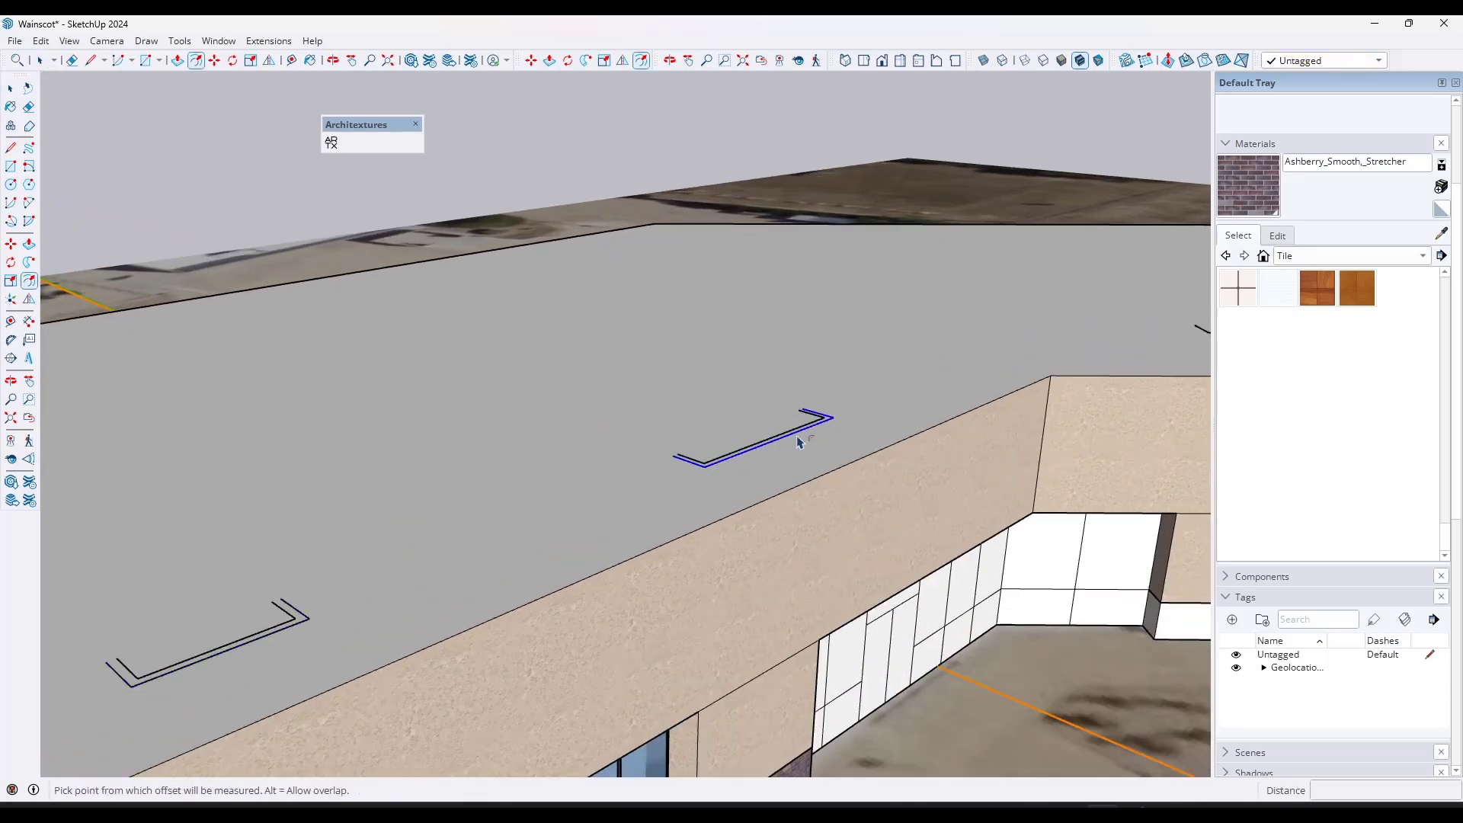
Step: Offset the raised outlines of the two angled-wing piers inward by the same thickness
key(space)
scroll(533, 488, down, 5)
scroll(1075, 379, up, 4)
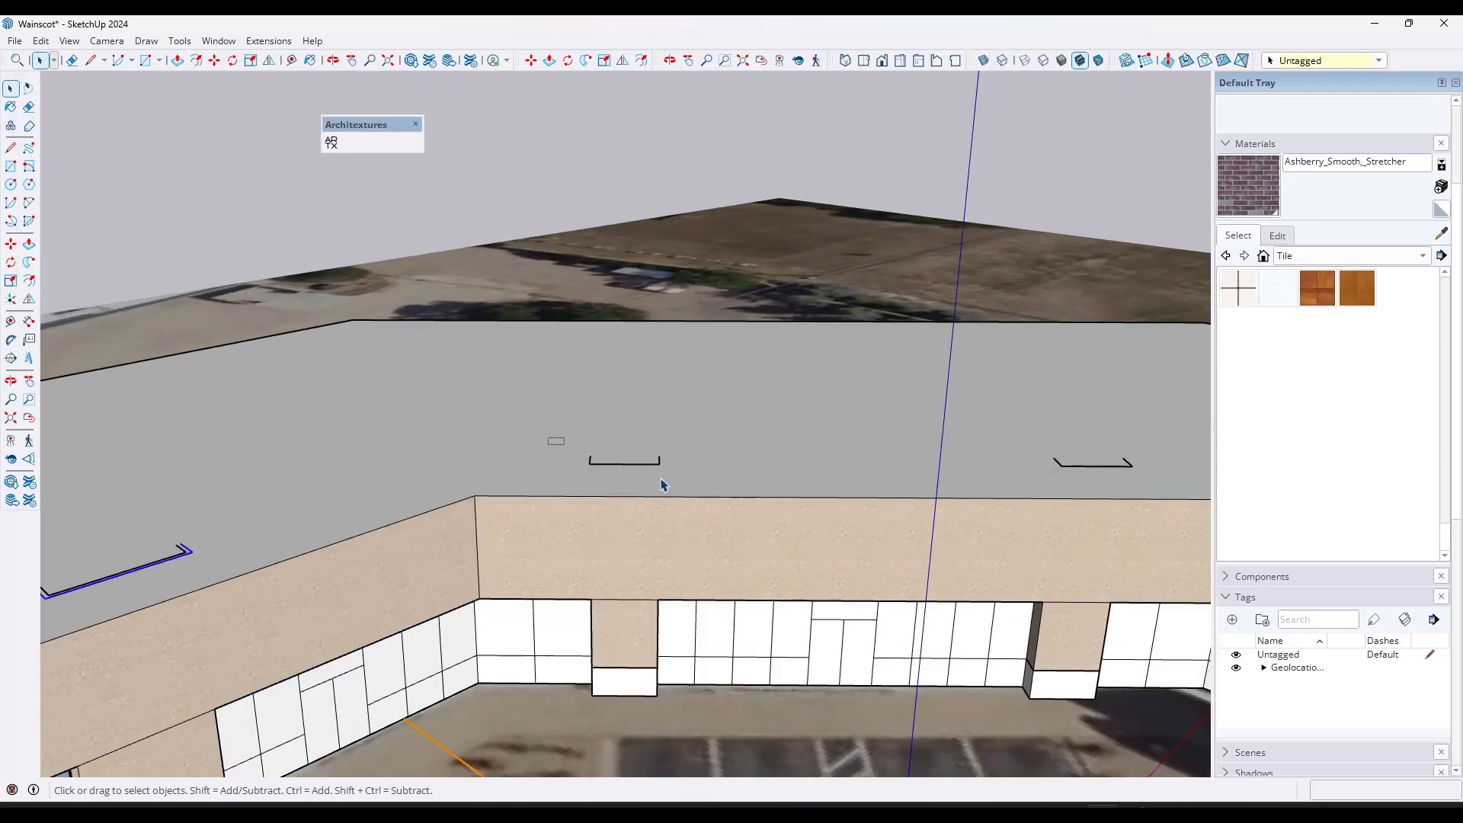
key(f)
key(space)
middle_drag(632, 471, 973, 461)
click(934, 471)
key(f)
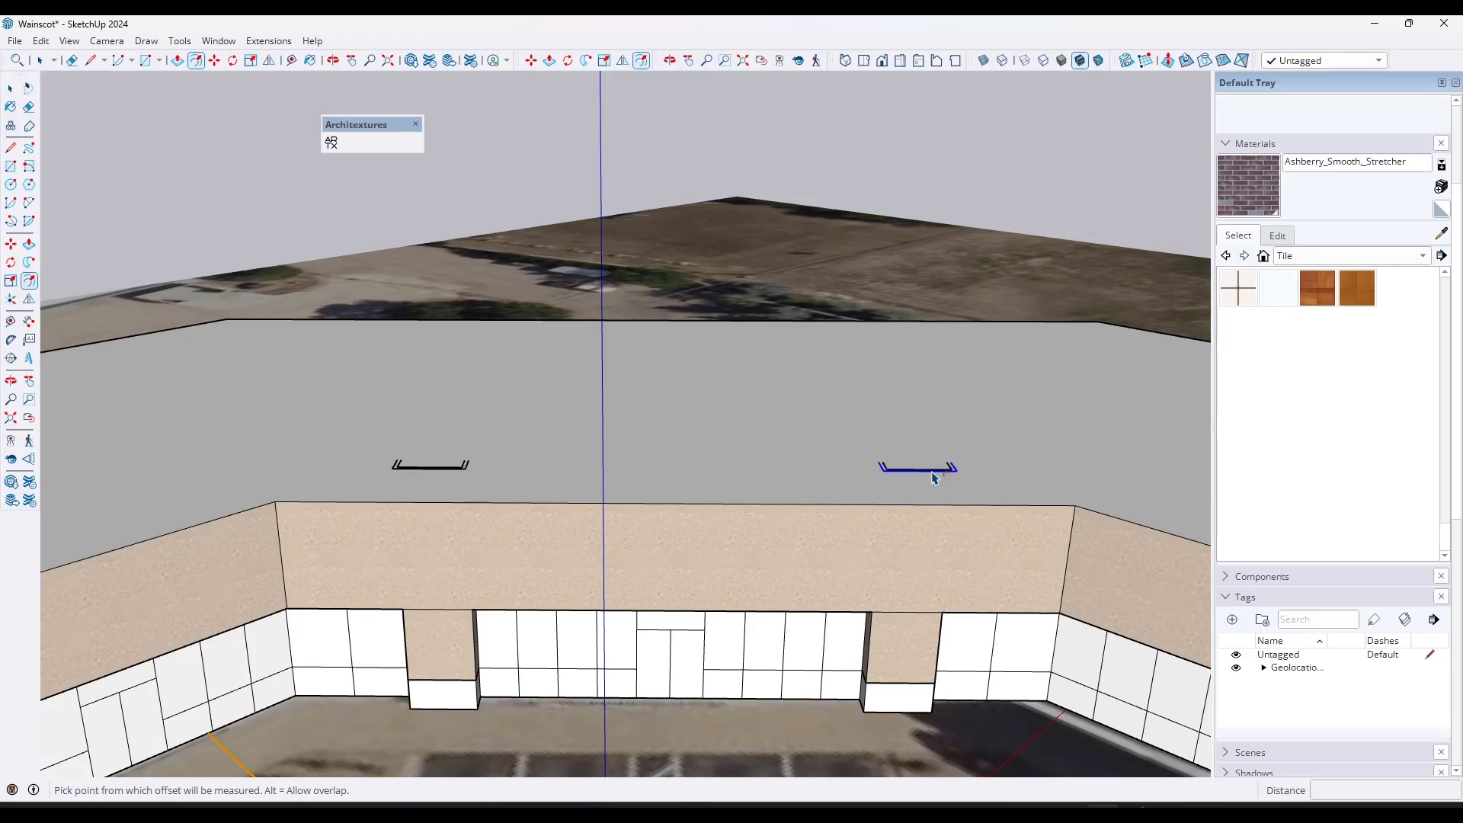
key(space)
Step: Rotate-copy the raised edge at the far end corner to follow the adjacent wall, and offset the resulting L inward by 4"
middle_drag(728, 458, 805, 551)
key(q)
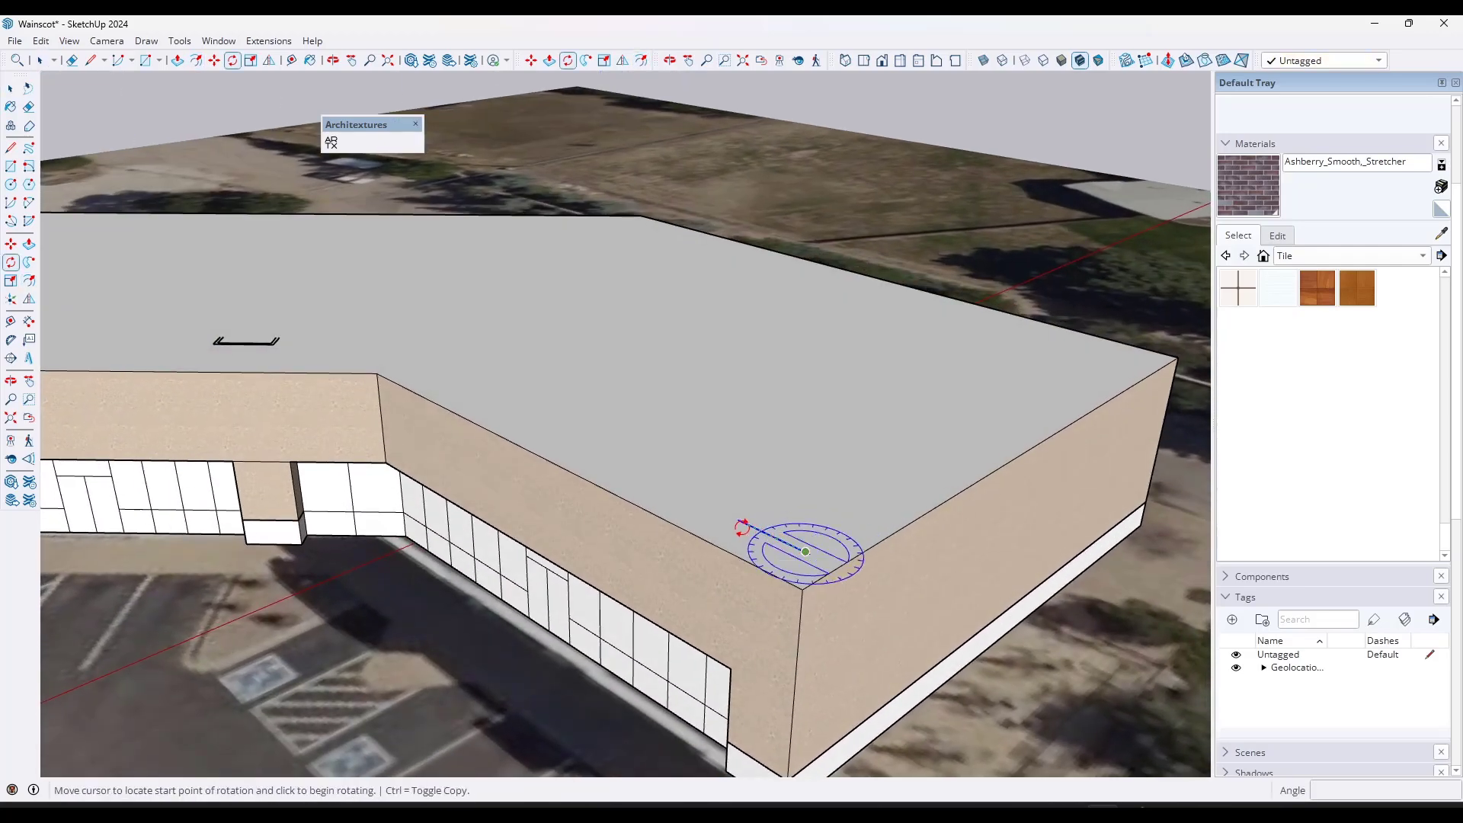
key(space)
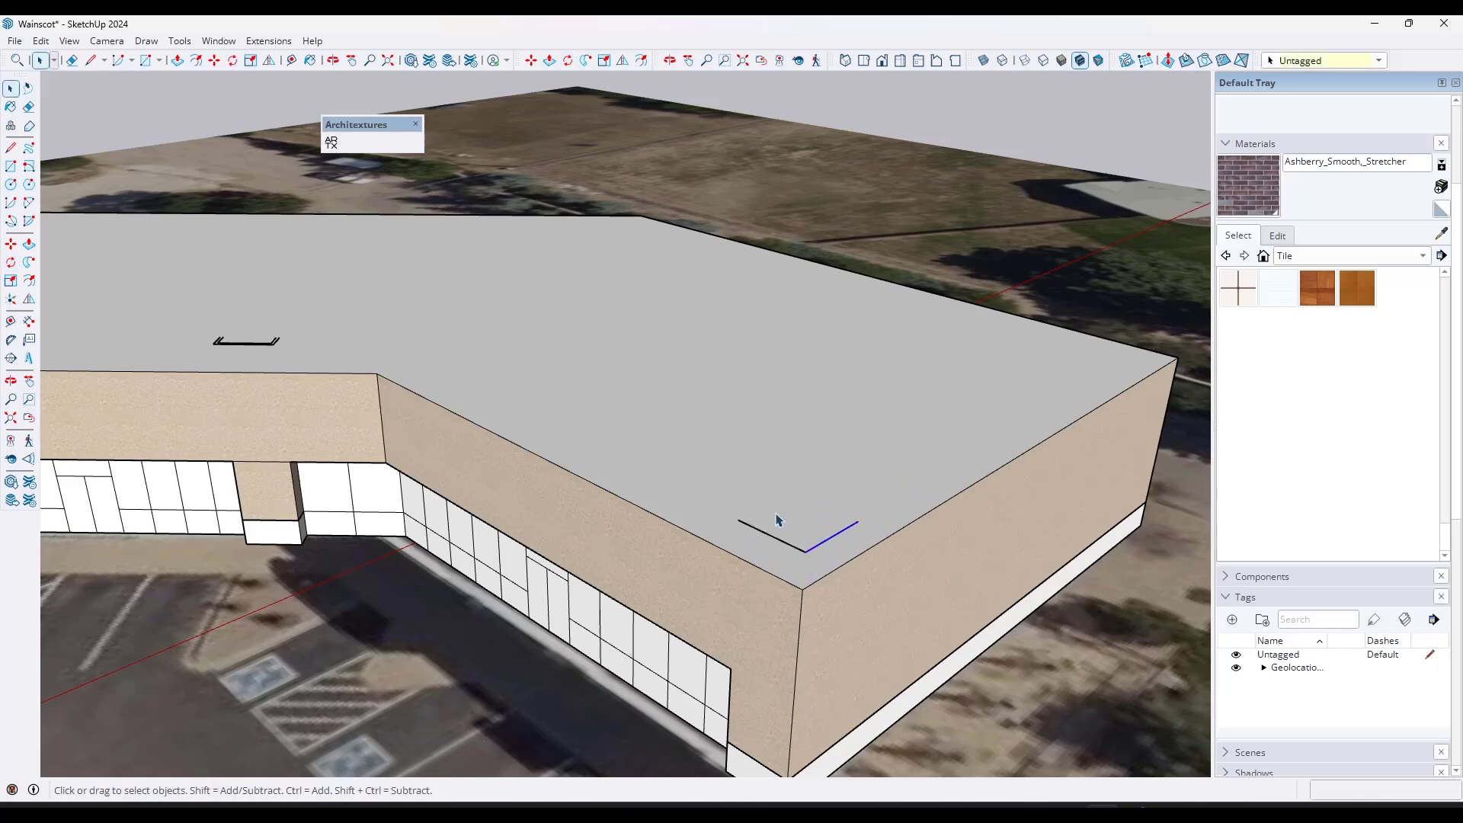
shift+click(778, 539)
key(f)
key(space)
Step: Close both ends of the offset L-shaped outline at the far end corner with 4" lines
scroll(856, 523, up, 3)
key(l)
scroll(855, 522, up, 3)
click(855, 521)
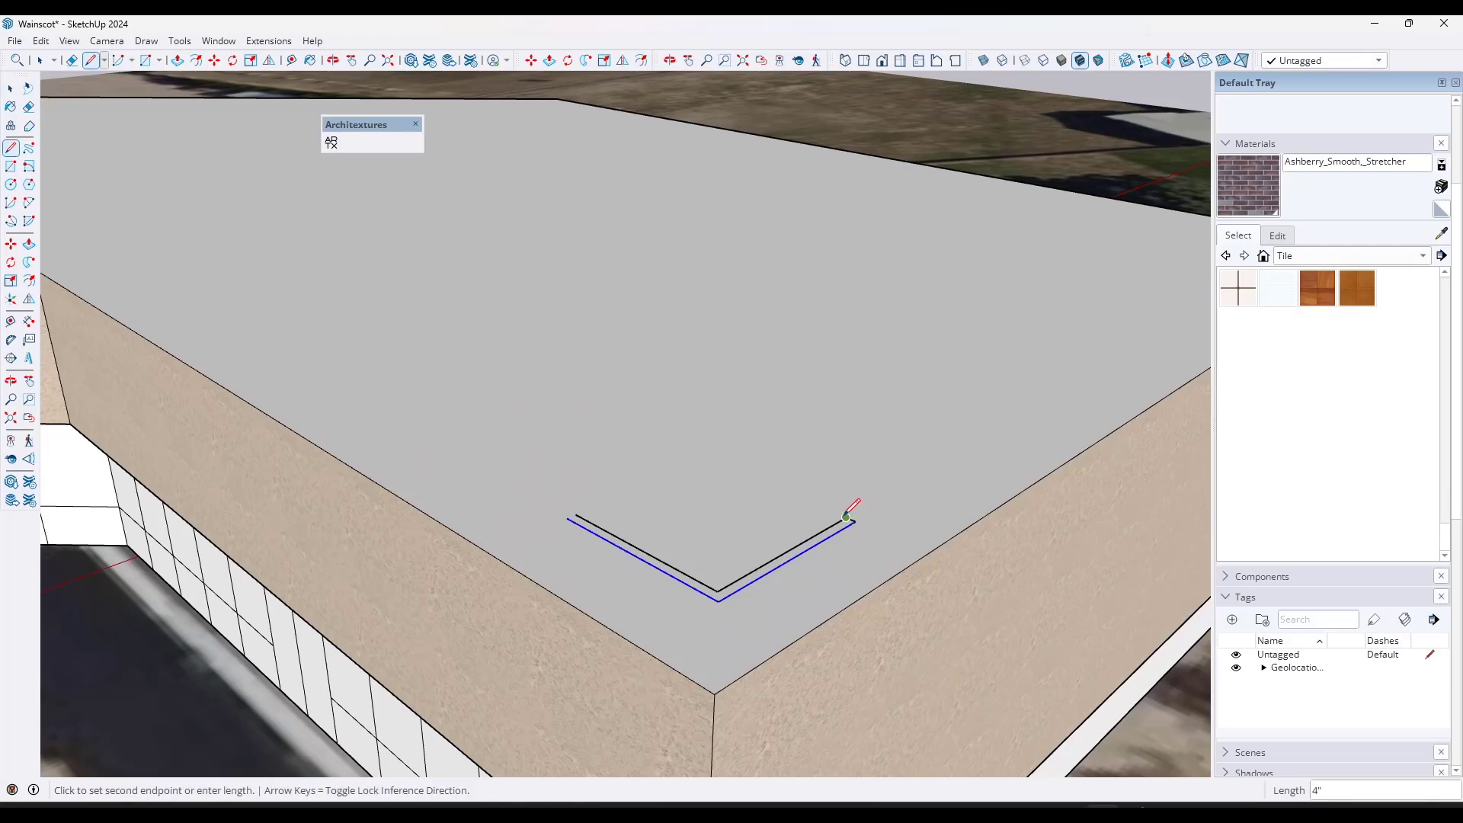
click(846, 518)
key(space)
key(l)
click(576, 515)
click(568, 518)
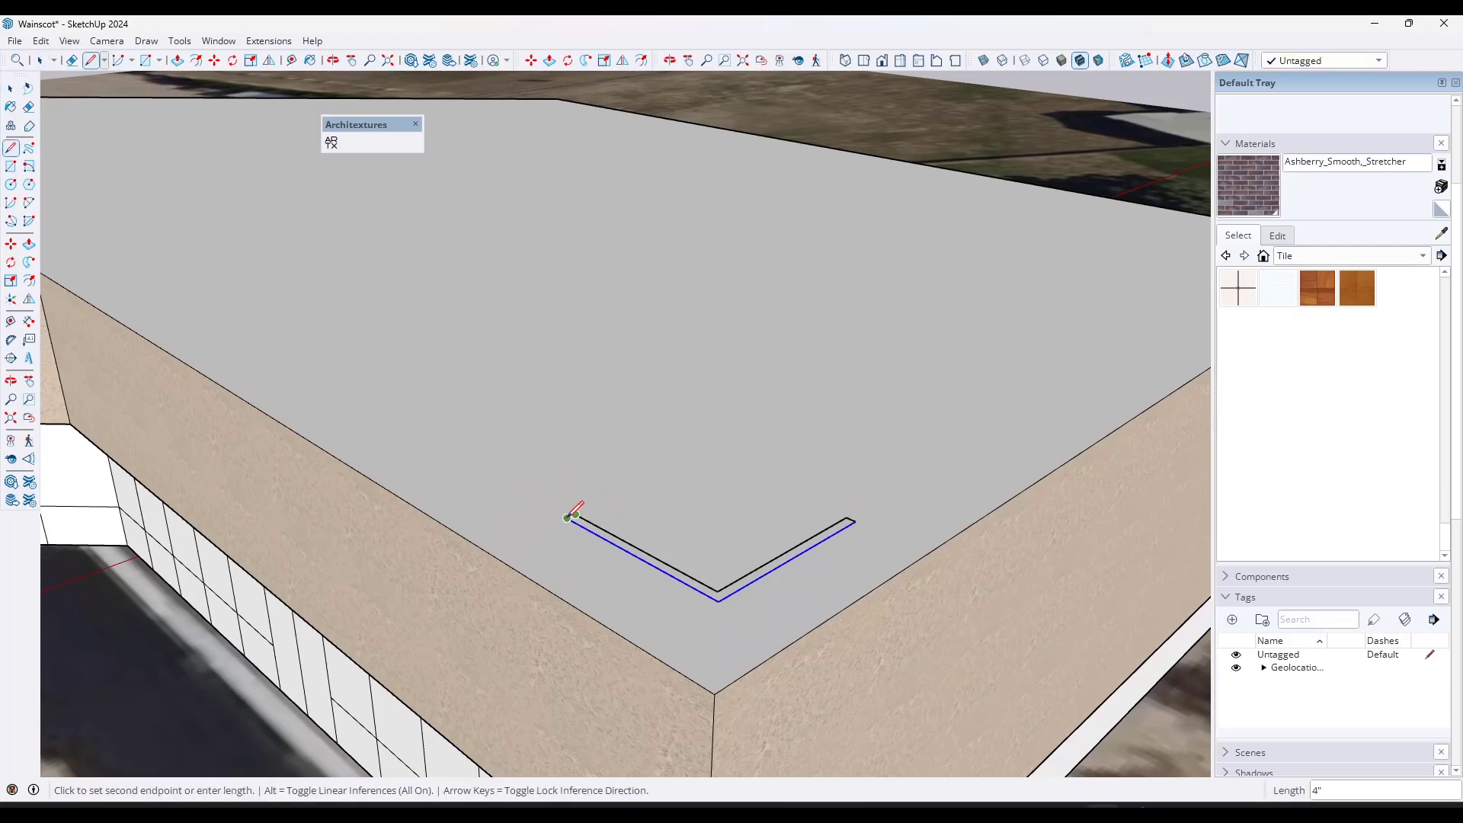
Step: Push/Pull the L-shaped strip at the far end corner down to the roof to form its parapet
key(space)
key(p)
click(731, 588)
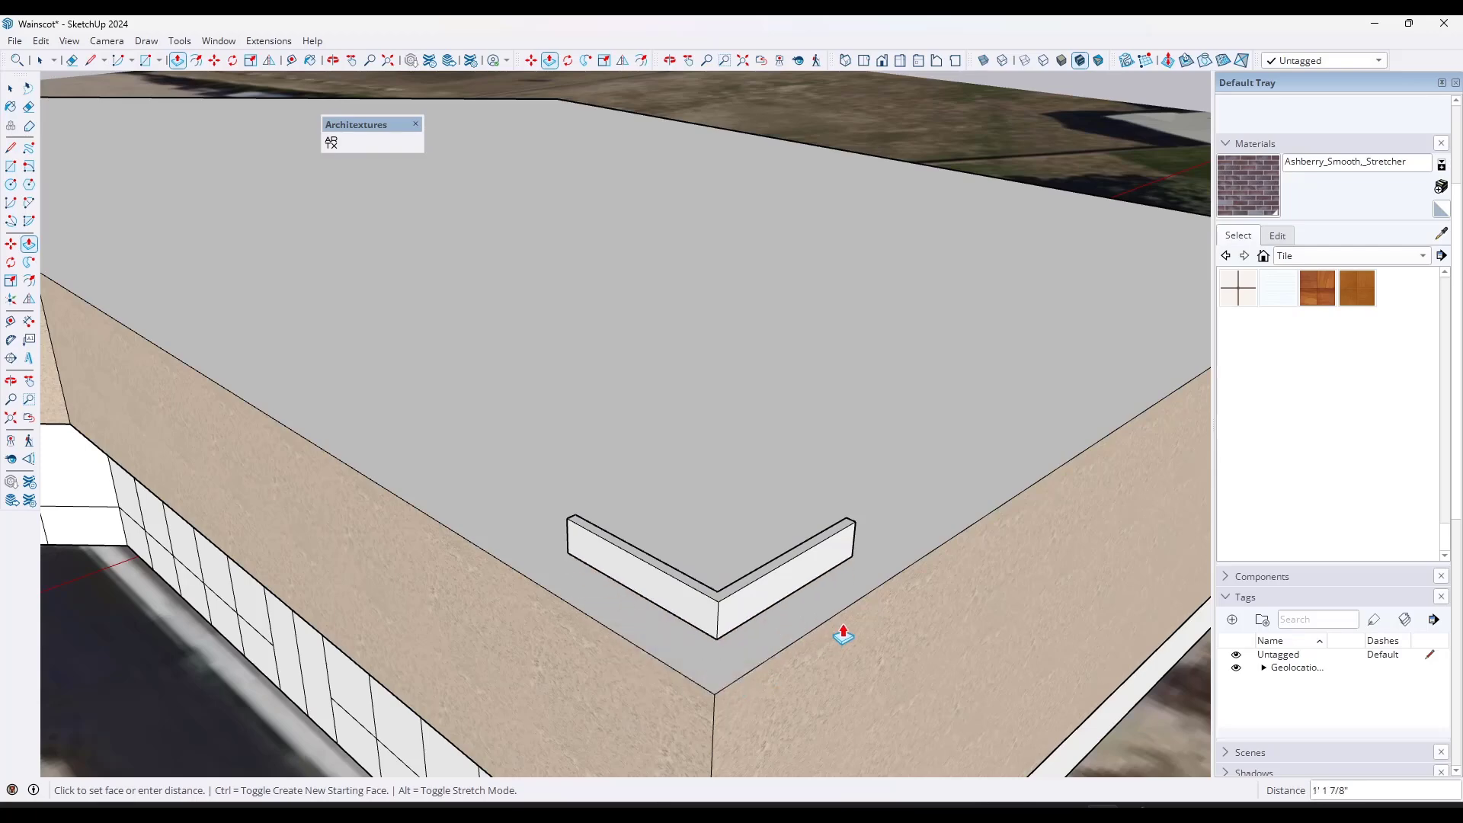
click(852, 609)
key(space)
scroll(809, 638, down, 10)
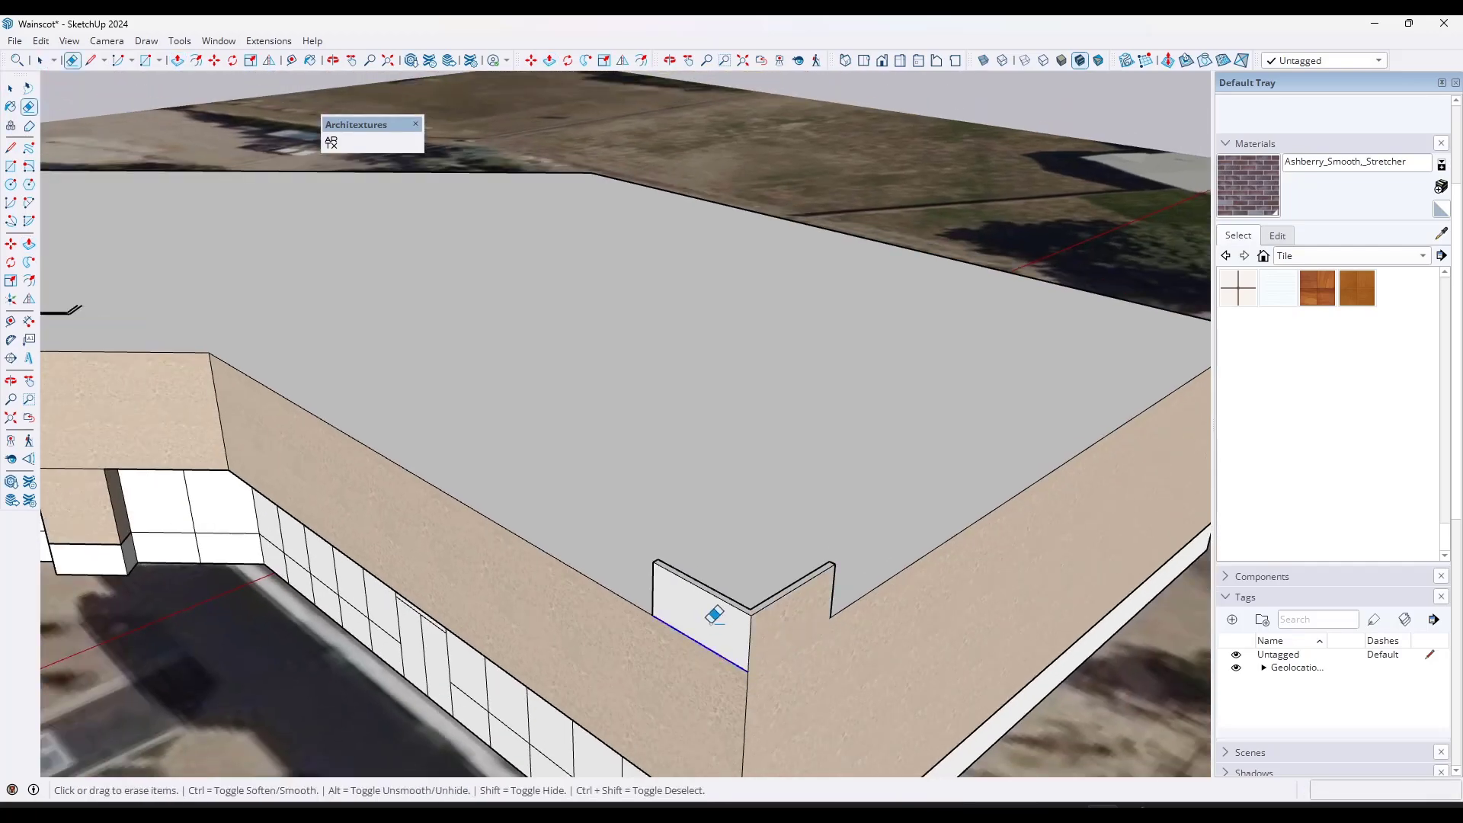
Step: Close the open end of the offset U-shaped outline above the middle-wing pier with a 4" line
scroll(653, 483, up, 8)
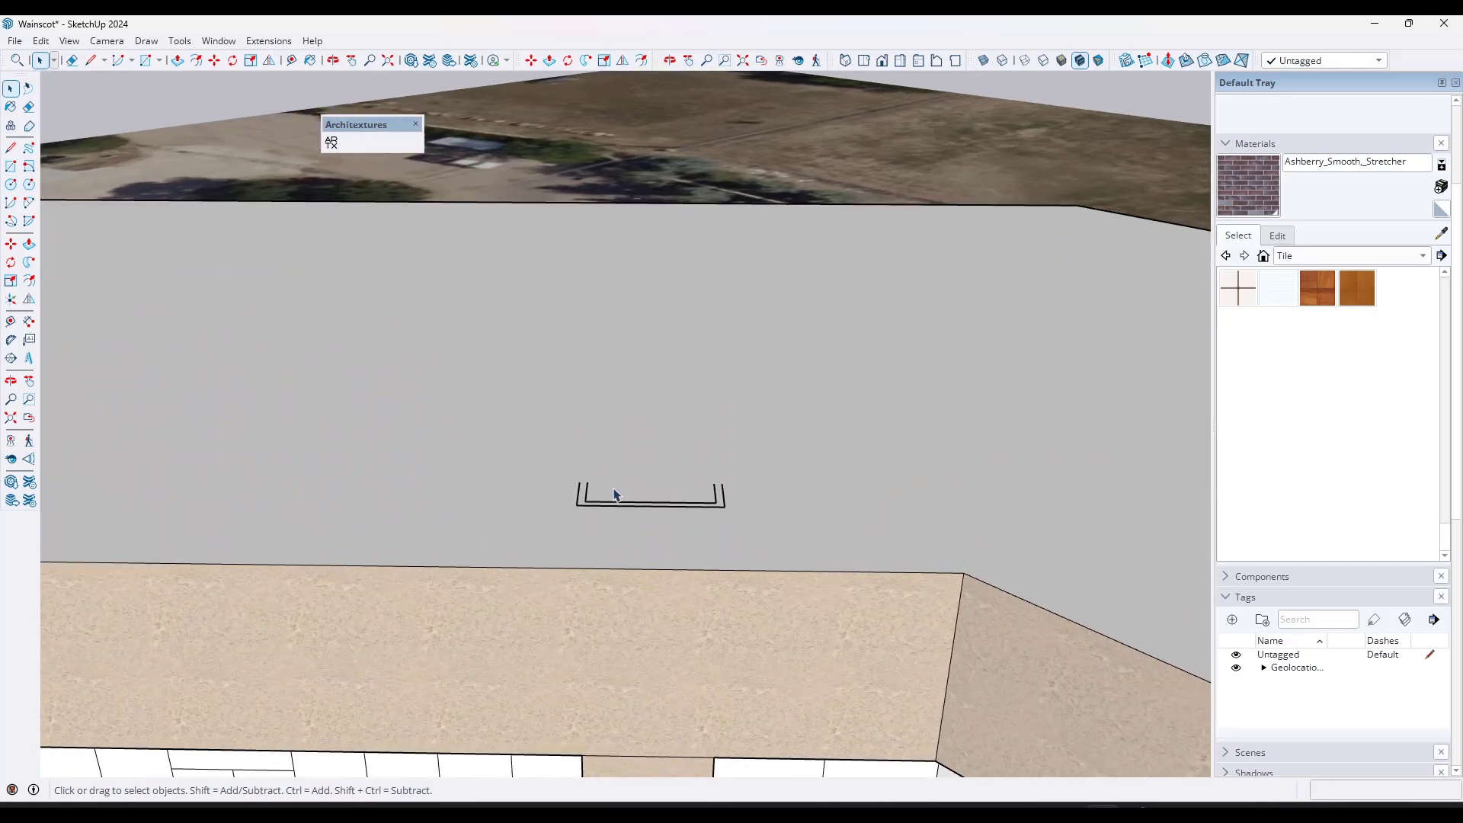
key(l)
click(729, 481)
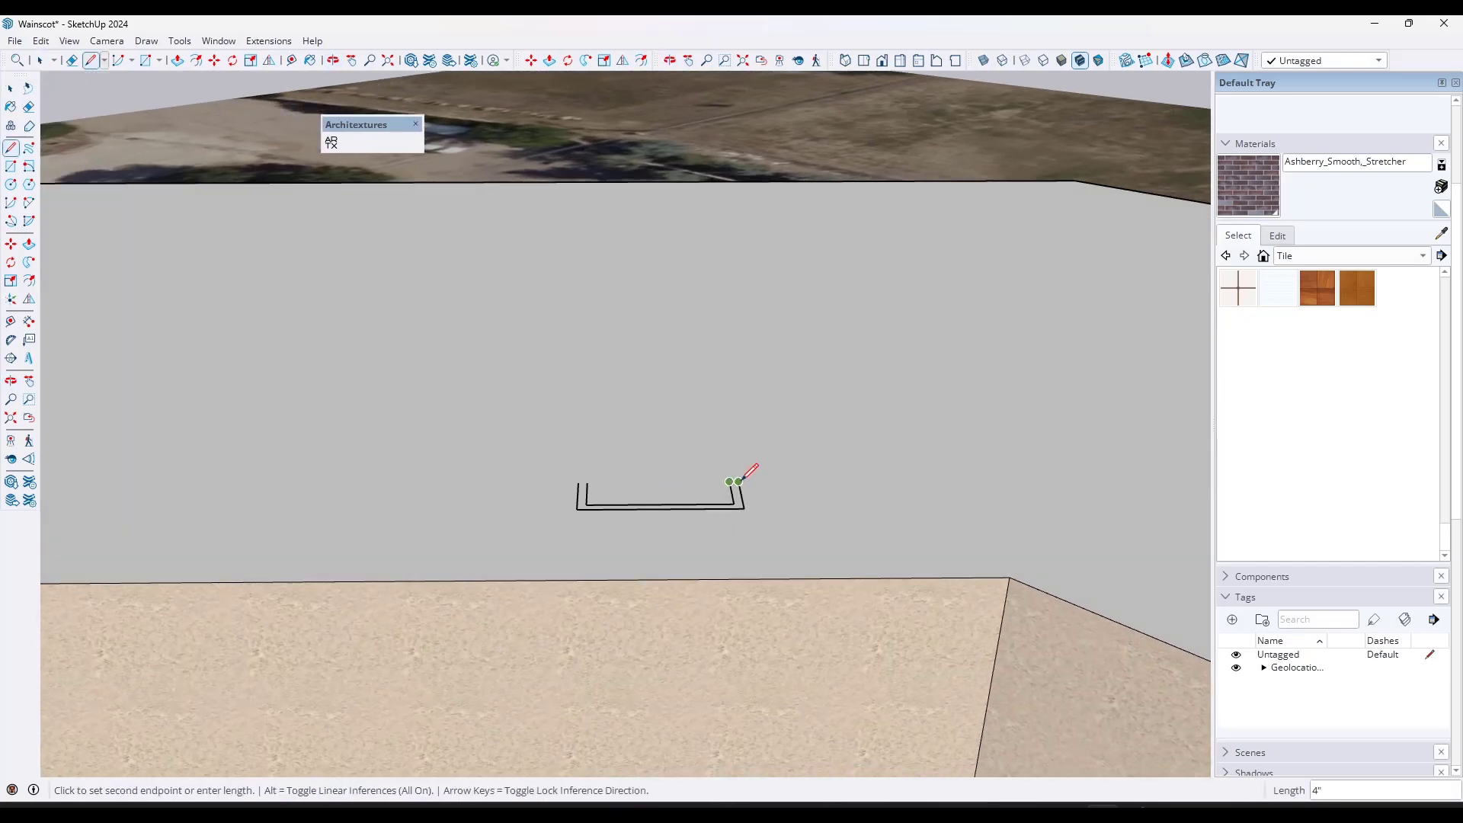
click(738, 483)
key(space)
Step: Draw a line across the open ends of the three U-shaped pier outlines on the glazed wing and erase its excess segments
key(l)
middle_drag(595, 470, 796, 459)
click(796, 460)
scroll(796, 460, down, 5)
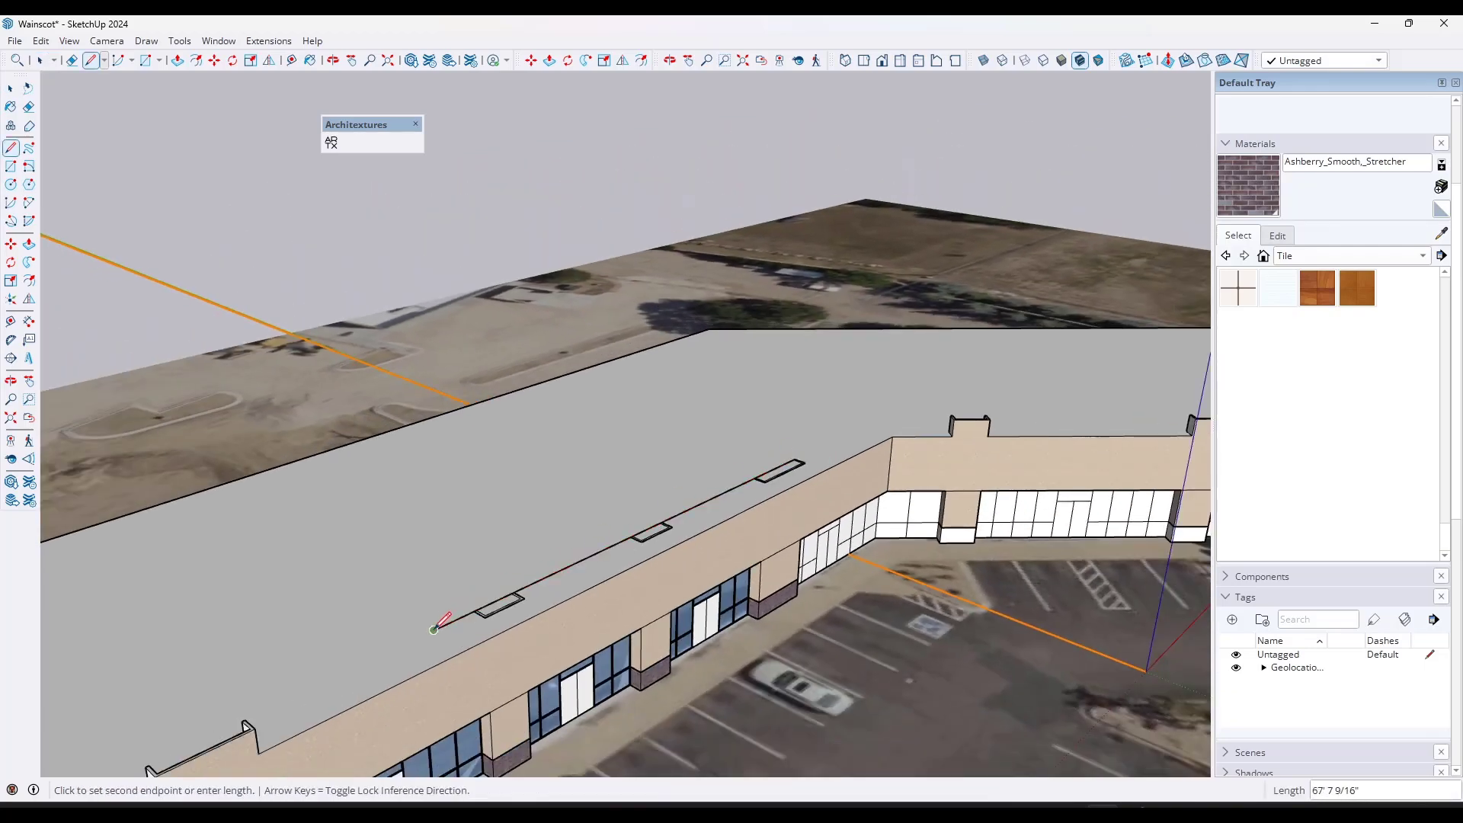
key(e)
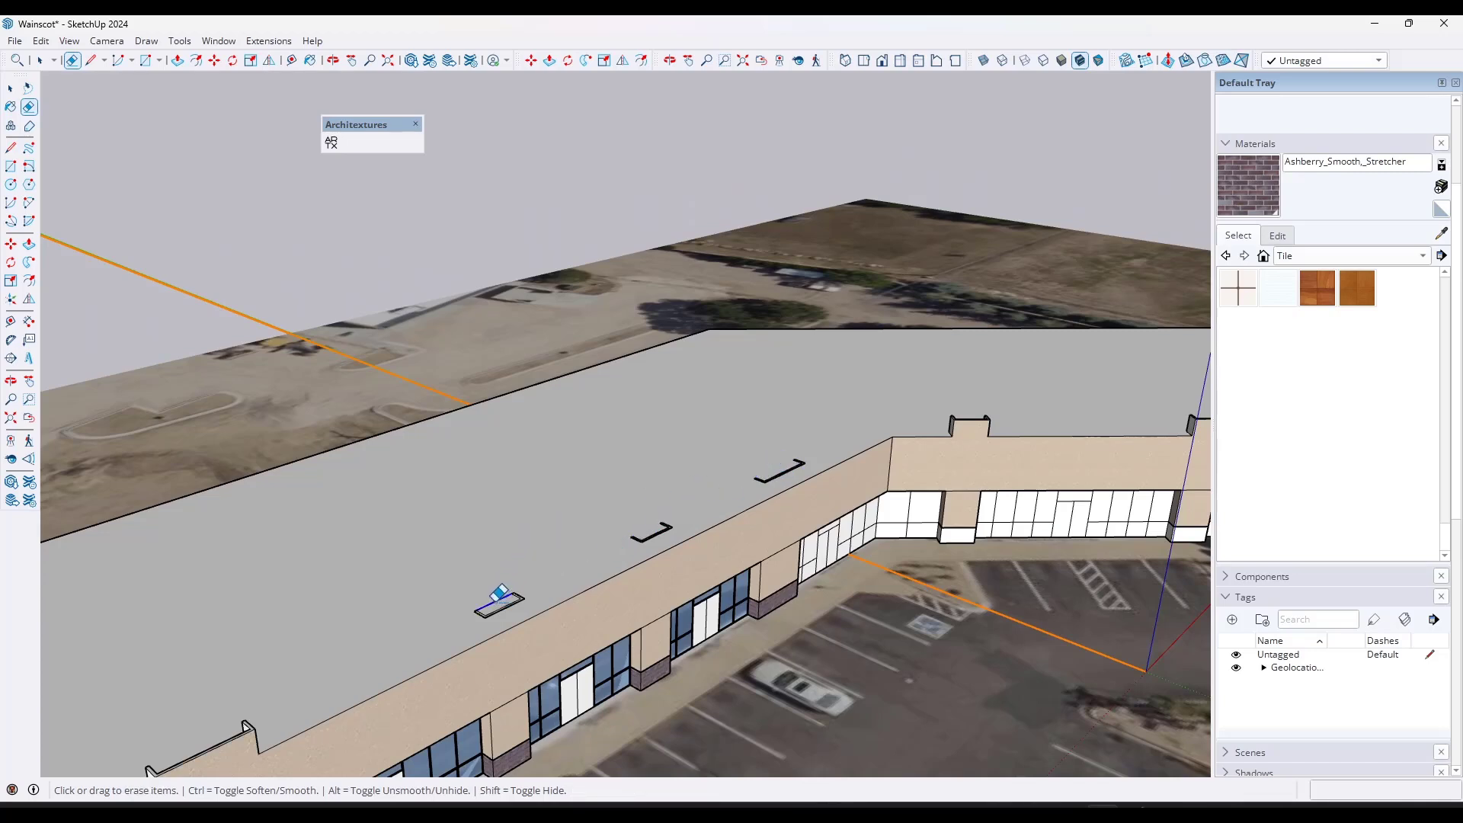
Step: Push/Pull the three U-shaped strips on the glazed wing 3' down to the roof to form the pier parapets
key(p)
scroll(499, 602, up, 5)
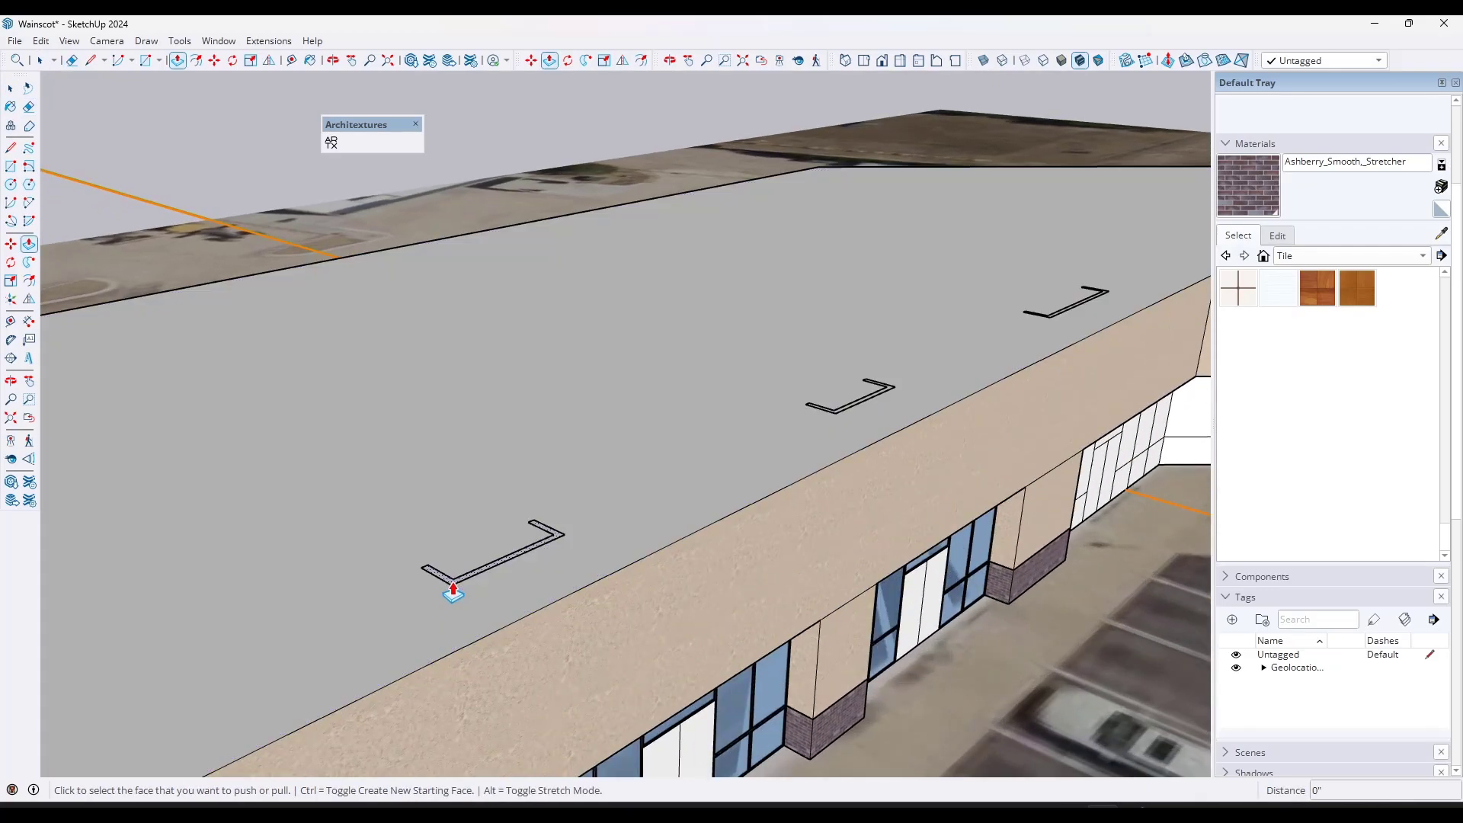
click(453, 589)
click(492, 640)
scroll(849, 442, up, 3)
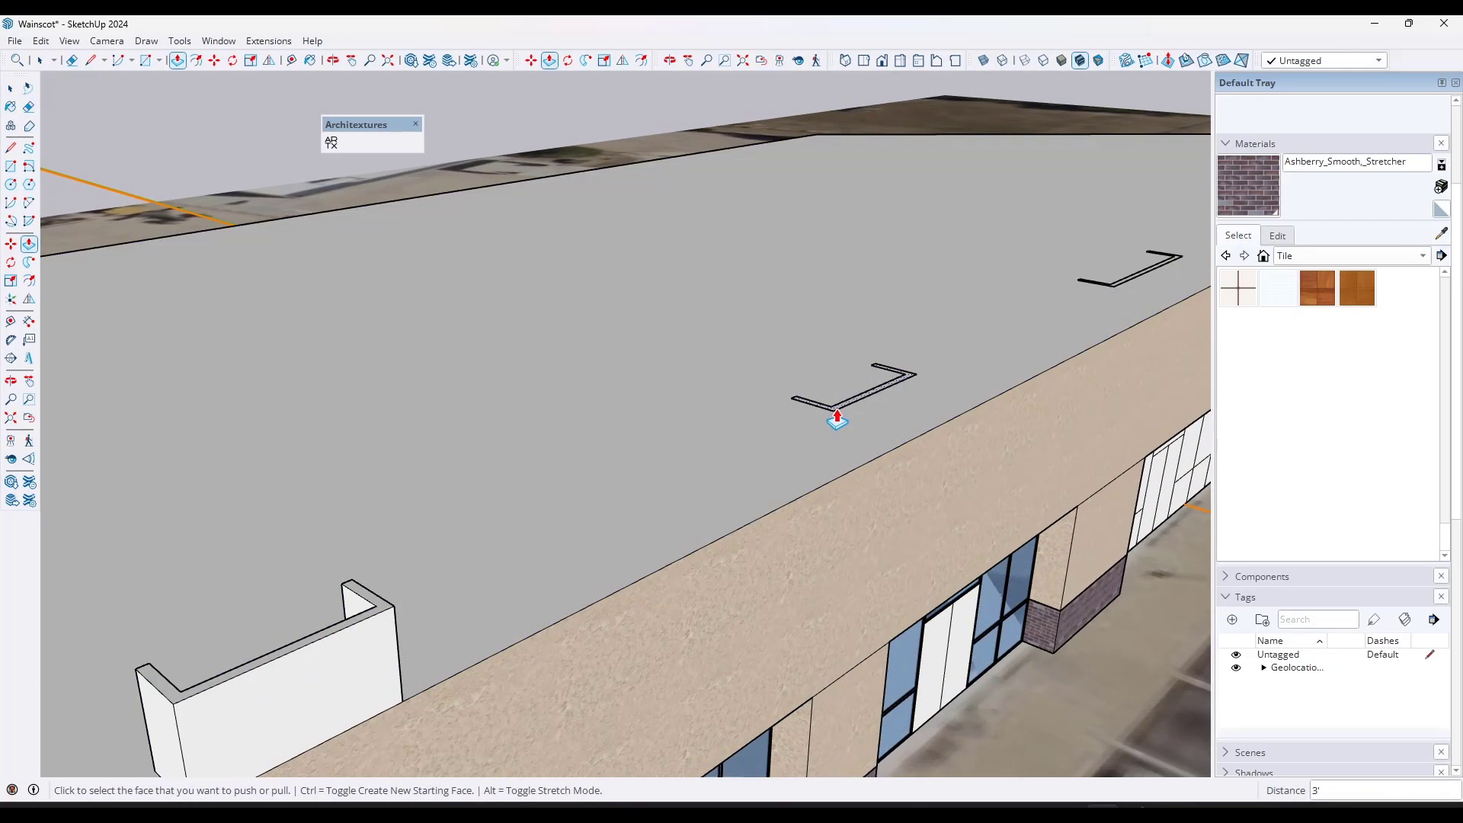
double_click(839, 415)
double_click(1138, 287)
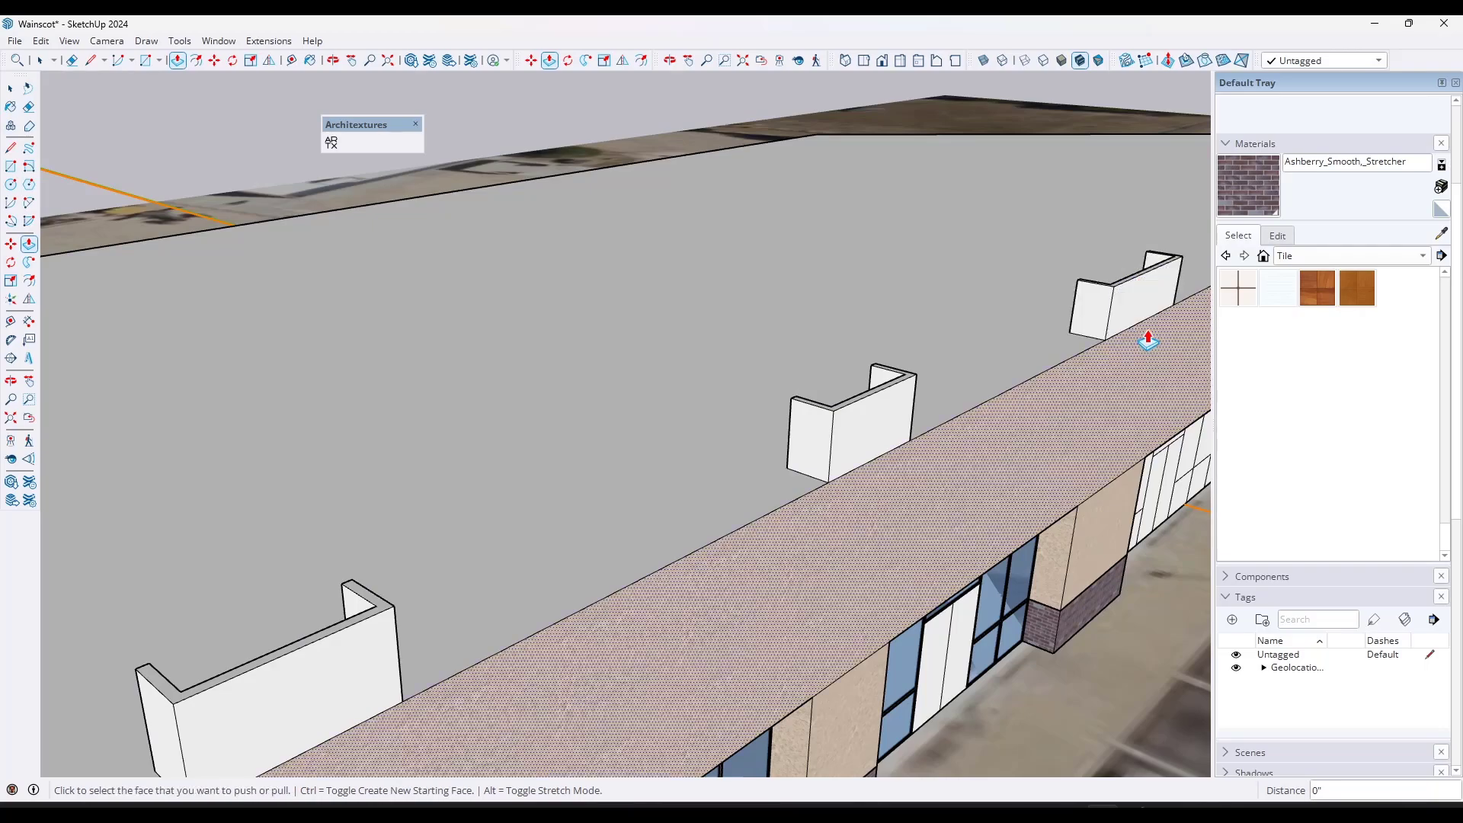
Step: Erase the seam edges between the glazed wing's pier parapets and the wall below so the stucco runs up their fronts
key(e)
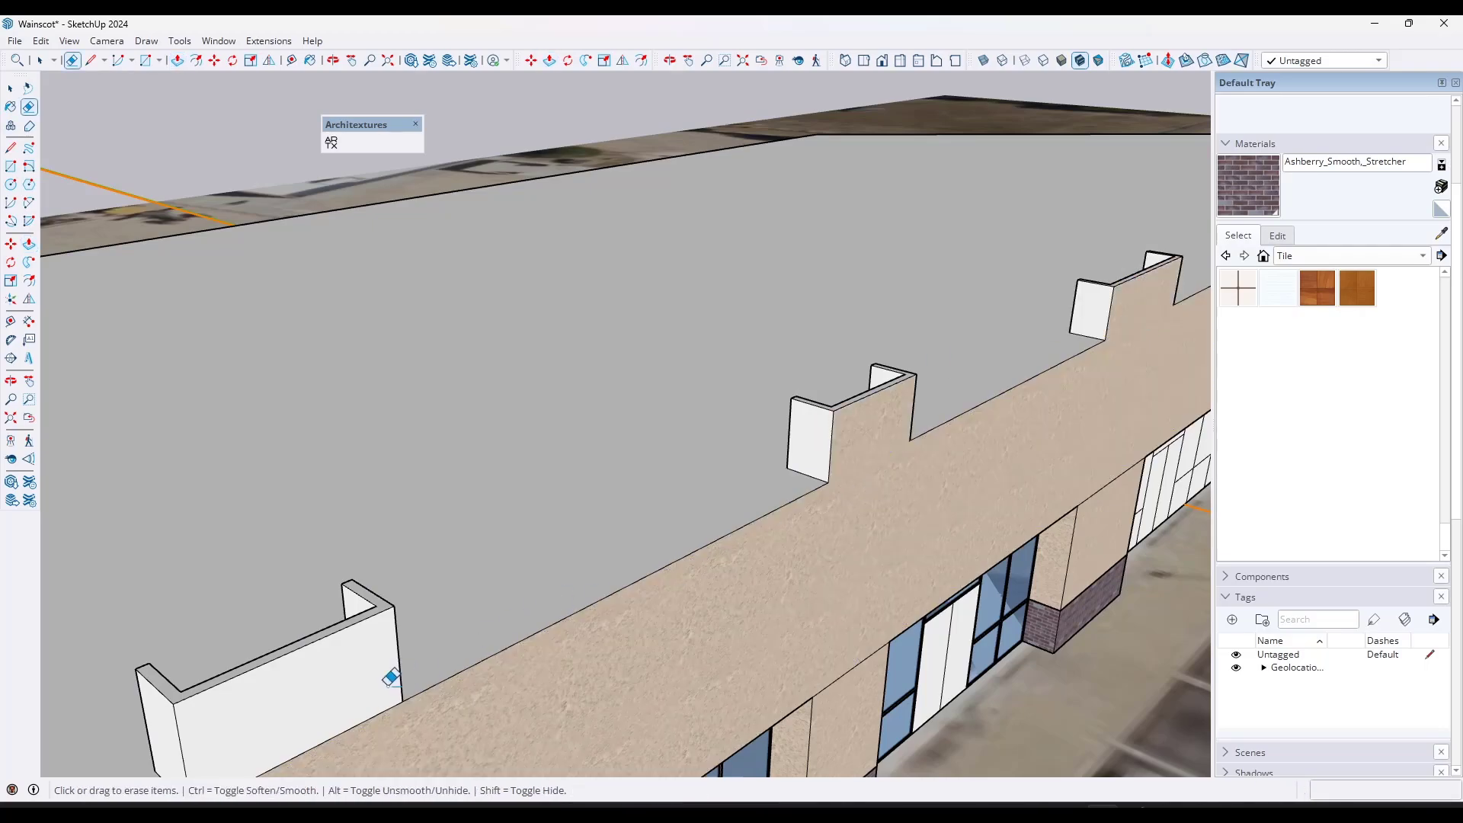
drag(387, 685, 381, 745)
scroll(730, 419, down, 6)
mouse_move(771, 404)
middle_down()
mouse_move(816, 412)
mouse_move(800, 434)
mouse_move(652, 436)
middle_up()
key(space)
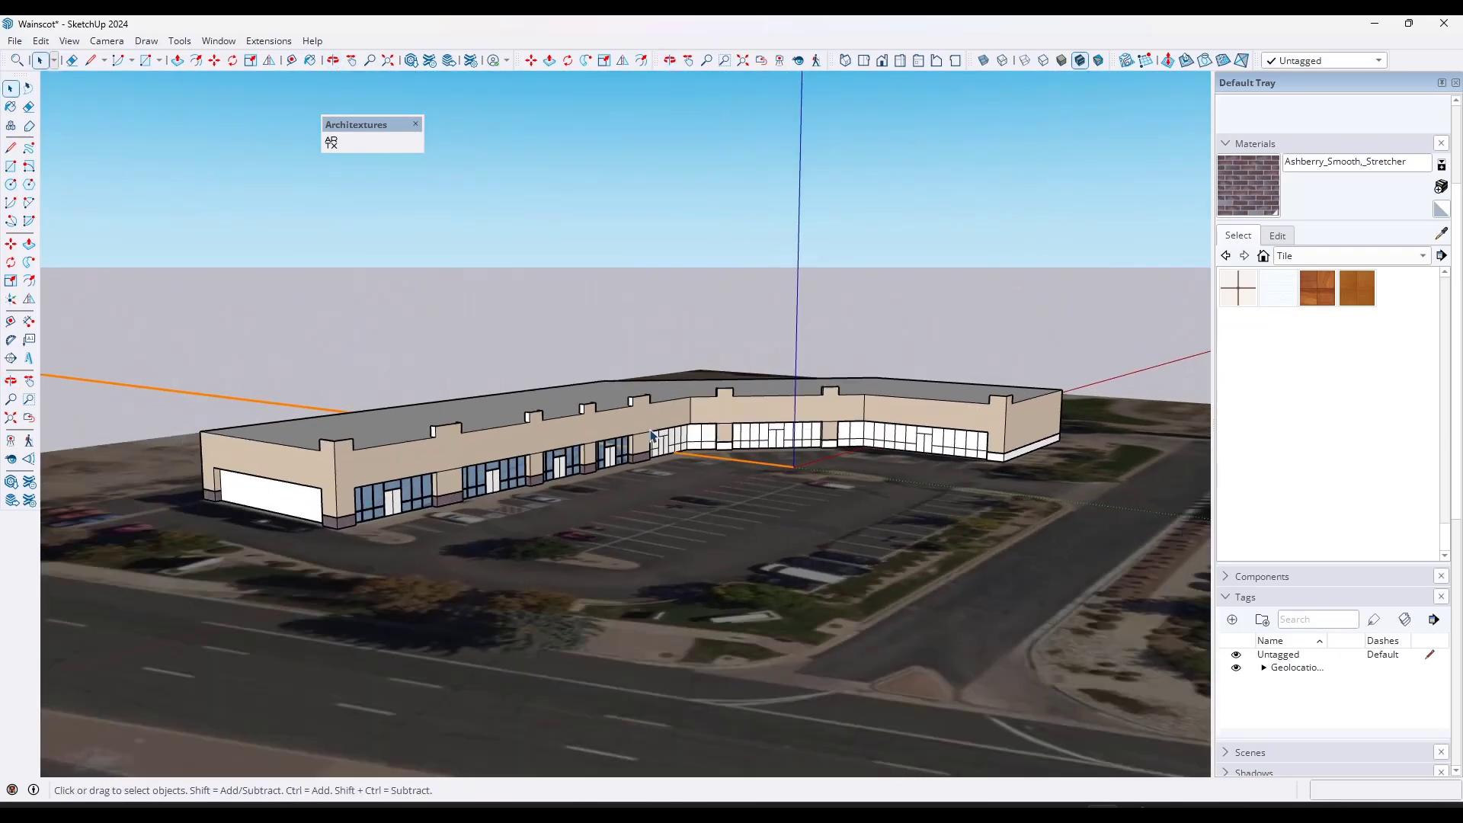
scroll(567, 436, up, 2)
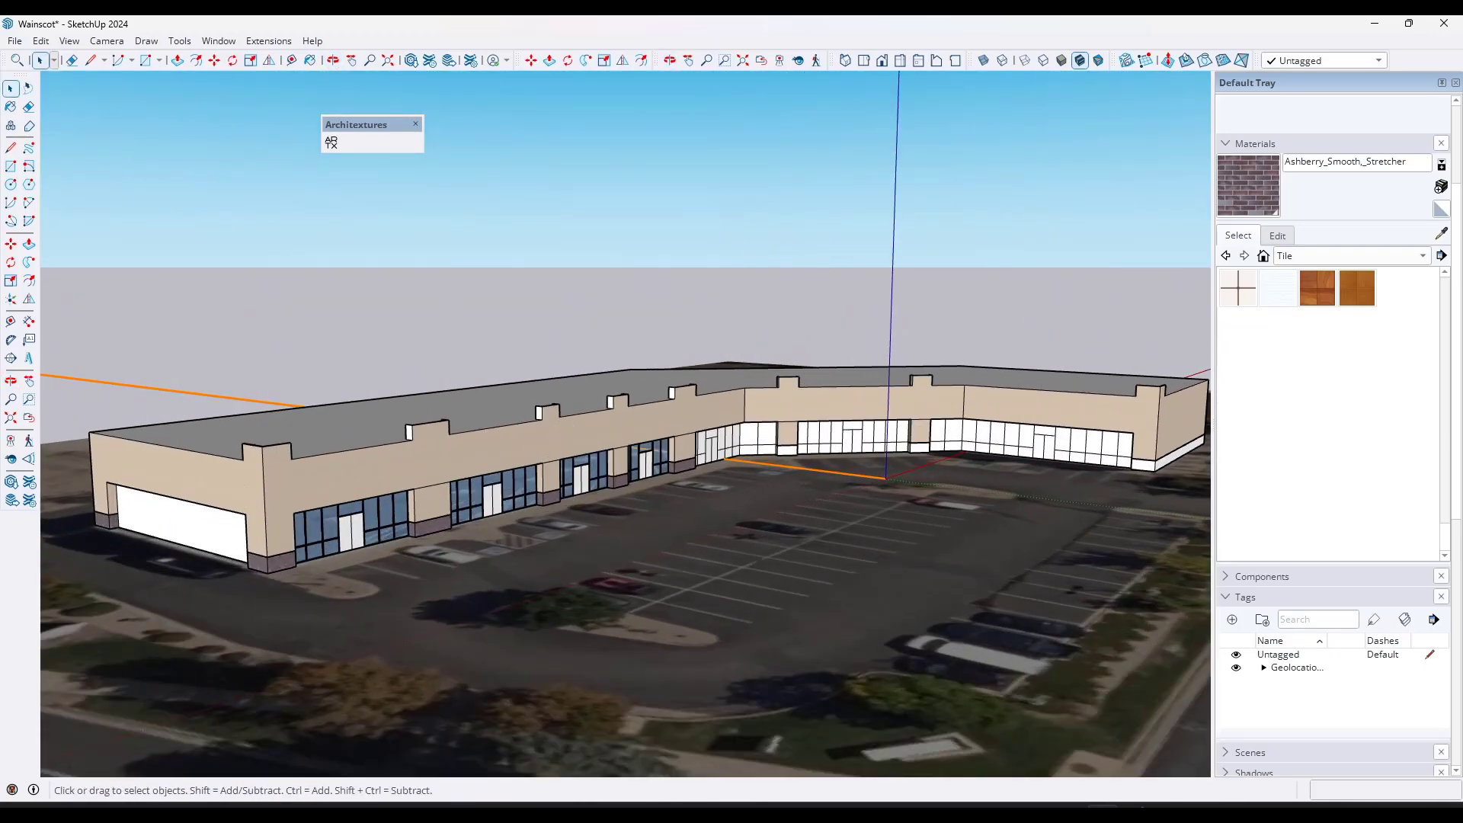